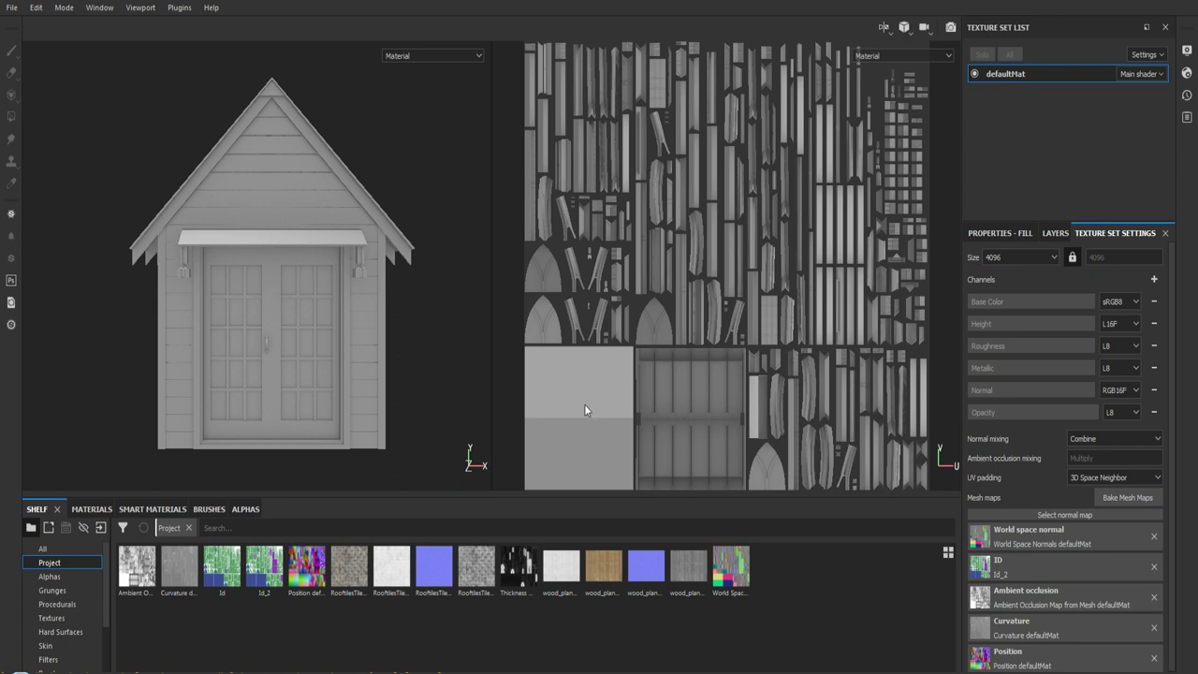
- Orbit the grey shed to inspect its side windows, front, arched walls and doors
{"action": "mouse_move", "coordinate": [449, 361]}
{"action": "left_mouse_down", "text": "alt"}
{"action": "mouse_move", "coordinate": [339, 352]}
{"action": "mouse_move", "coordinate": [423, 347]}
{"action": "left_mouse_up", "text": "alt"}
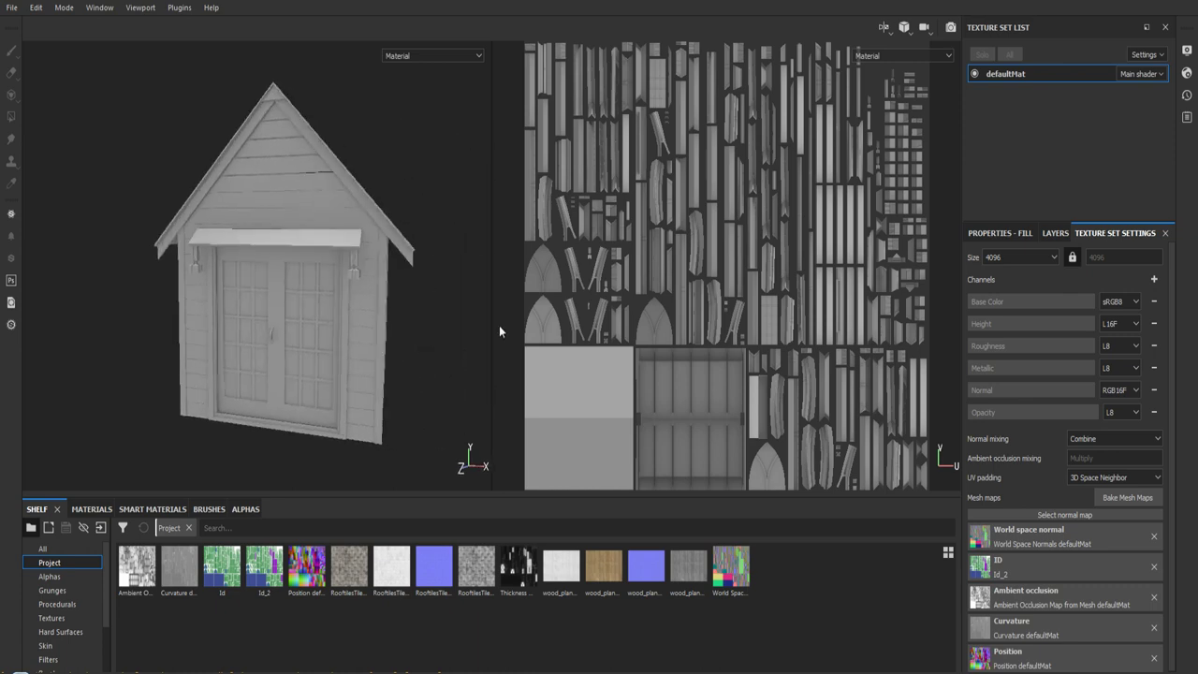
{"action": "mouse_move", "coordinate": [658, 370]}
{"action": "right_mouse_down", "text": "alt"}
{"action": "mouse_move", "coordinate": [638, 286]}
{"action": "mouse_move", "coordinate": [637, 338]}
{"action": "mouse_move", "coordinate": [637, 318]}
{"action": "right_mouse_up", "text": "alt"}
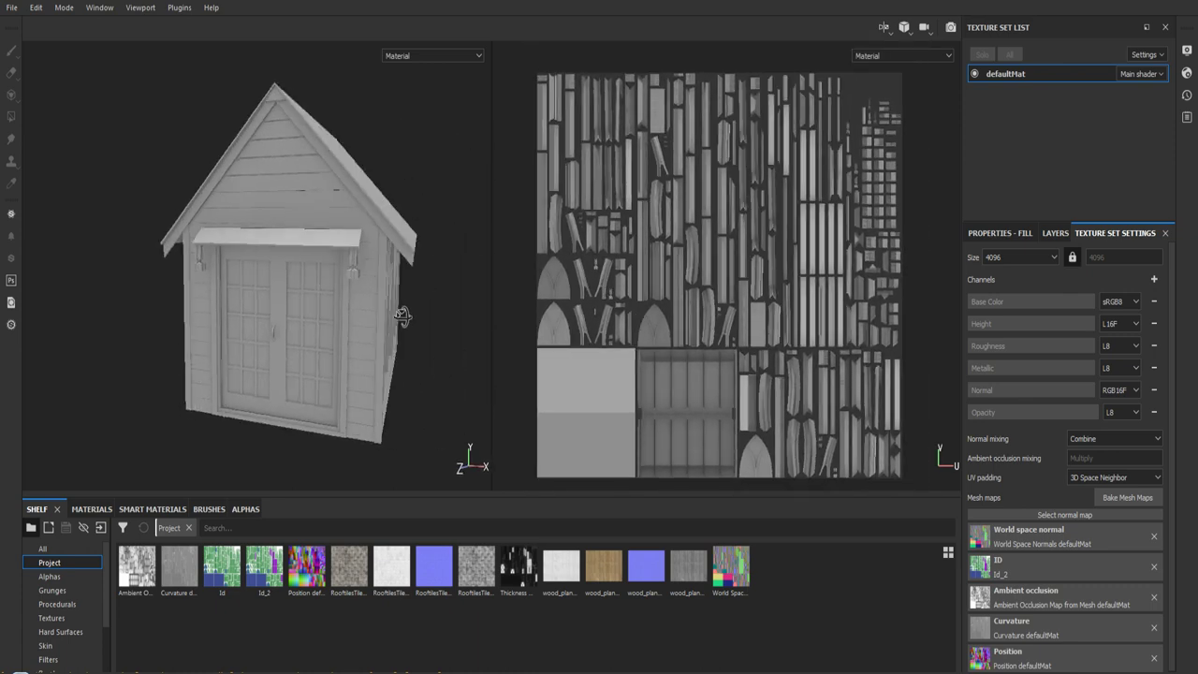
{"action": "mouse_move", "coordinate": [401, 315]}
{"action": "left_mouse_down", "text": "alt"}
{"action": "mouse_move", "coordinate": [399, 327]}
{"action": "mouse_move", "coordinate": [188, 307]}
{"action": "left_mouse_up", "text": "alt"}
{"action": "middle_click_drag", "start_coordinate": [187, 308], "coordinate": [372, 321], "text": "alt"}
{"action": "left_click_drag", "start_coordinate": [371, 321], "coordinate": [269, 325], "text": "alt"}
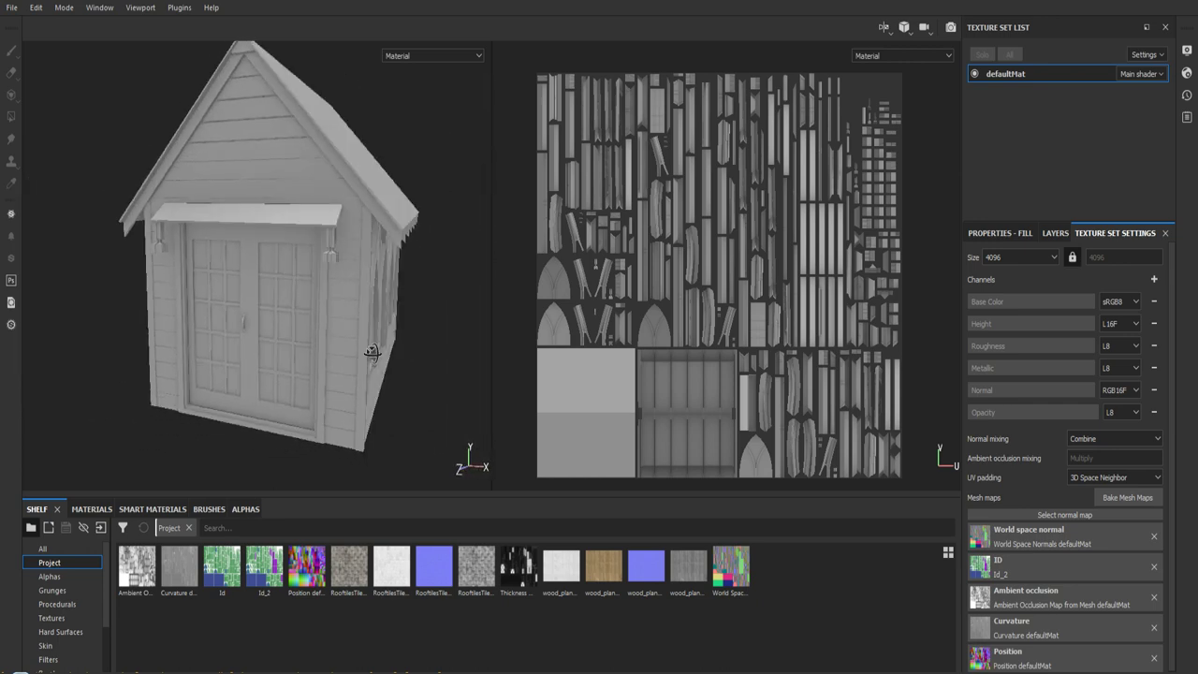
{"action": "right_click_drag", "start_coordinate": [270, 325], "coordinate": [286, 380], "text": "alt"}
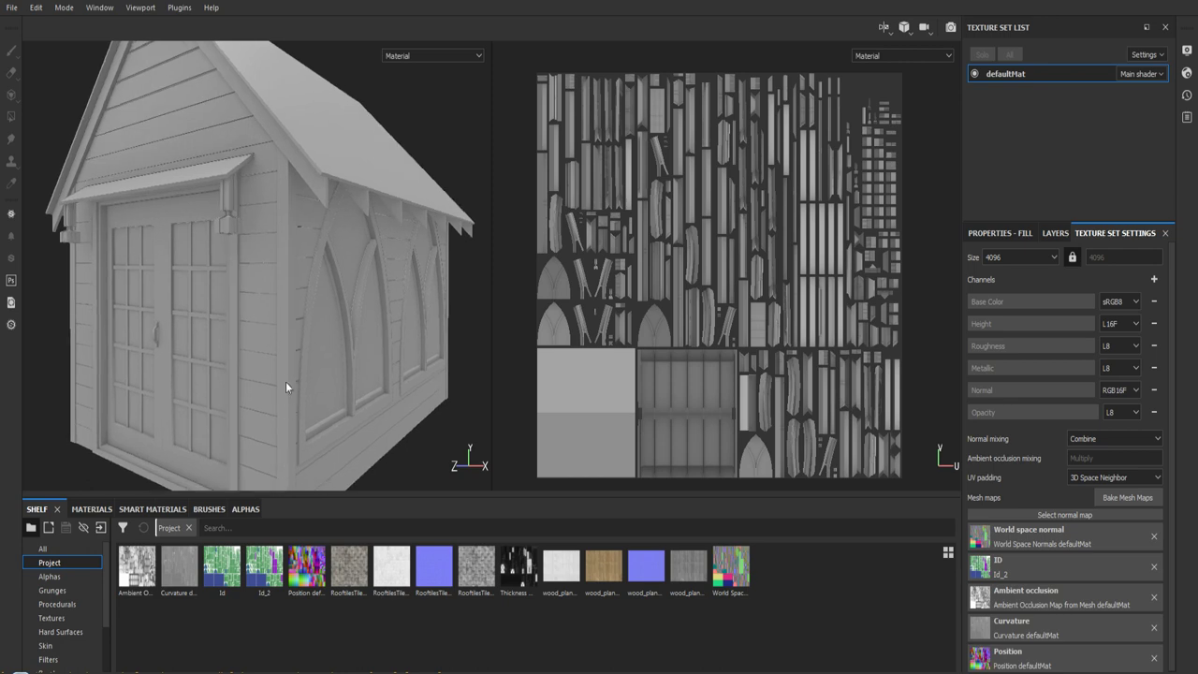
{"action": "mouse_move", "coordinate": [286, 381]}
{"action": "left_mouse_down", "text": "alt"}
{"action": "mouse_move", "coordinate": [347, 302]}
{"action": "mouse_move", "coordinate": [352, 326]}
{"action": "left_mouse_up", "text": "alt"}
- Examine the roof from above, then bring the sadovyiy-saray10.jpg reference photo onscreen
{"action": "right_click_drag", "start_coordinate": [340, 332], "coordinate": [334, 224], "text": "alt"}
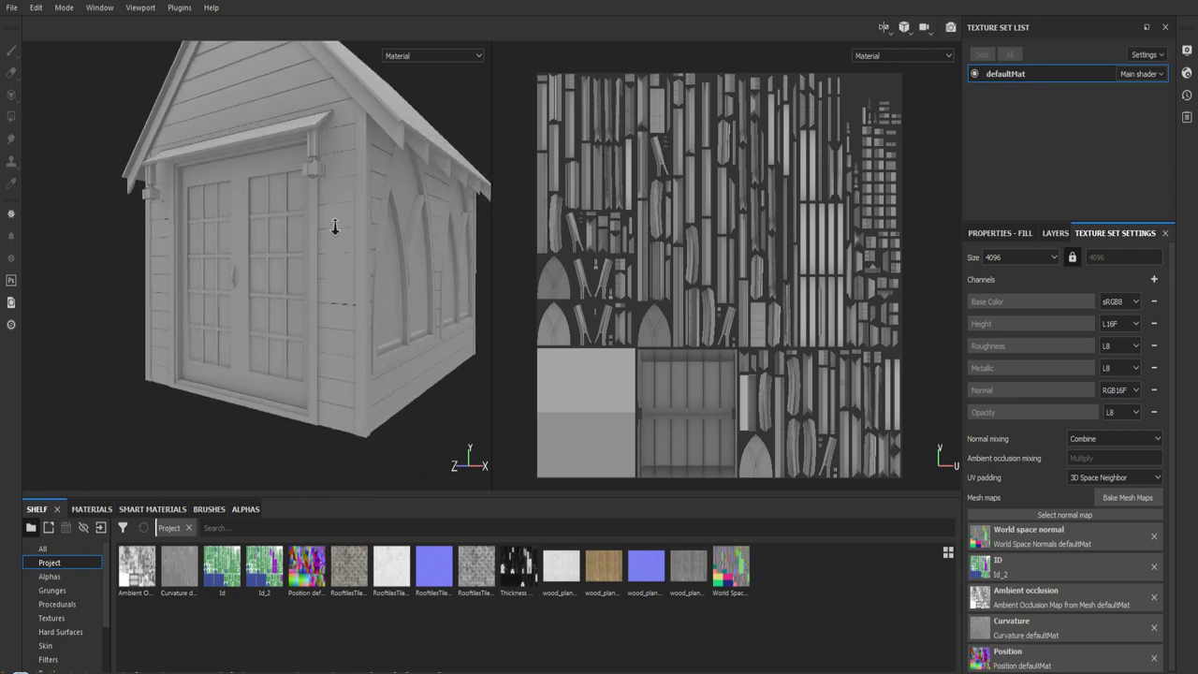
{"action": "left_click_drag", "start_coordinate": [334, 225], "coordinate": [327, 224], "text": "alt"}
{"action": "right_click_drag", "start_coordinate": [326, 224], "coordinate": [330, 281], "text": "alt"}
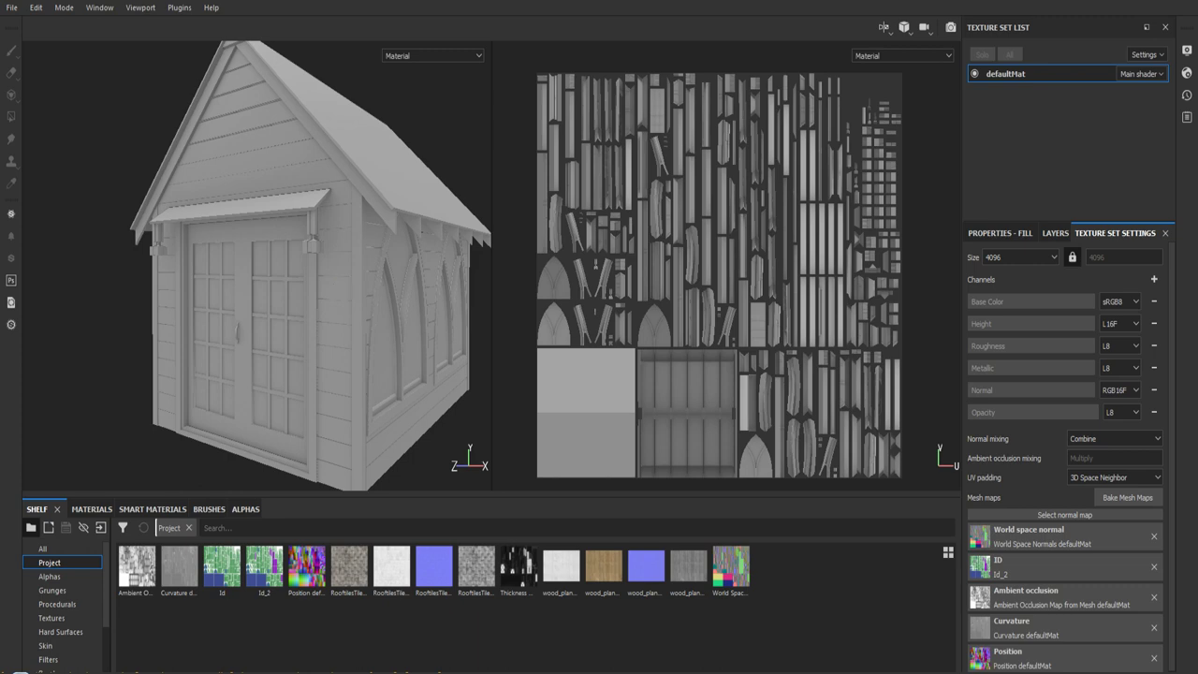
{"action": "left_click_drag", "start_coordinate": [1188, 19], "coordinate": [694, 66]}
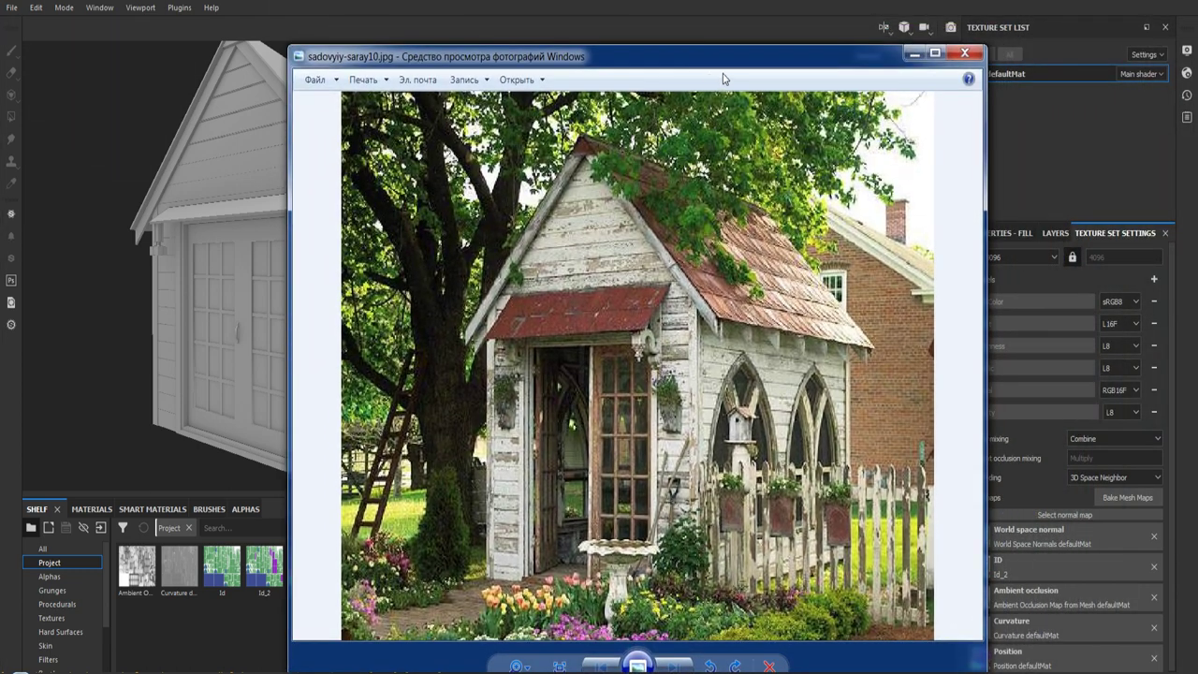
- Reposition the Photo Viewer window, making it narrower and taller to enlarge the photo
{"action": "mouse_move", "coordinate": [708, 71]}
{"action": "left_mouse_down"}
{"action": "mouse_move", "coordinate": [866, 54]}
{"action": "mouse_move", "coordinate": [811, 63]}
{"action": "left_mouse_up"}
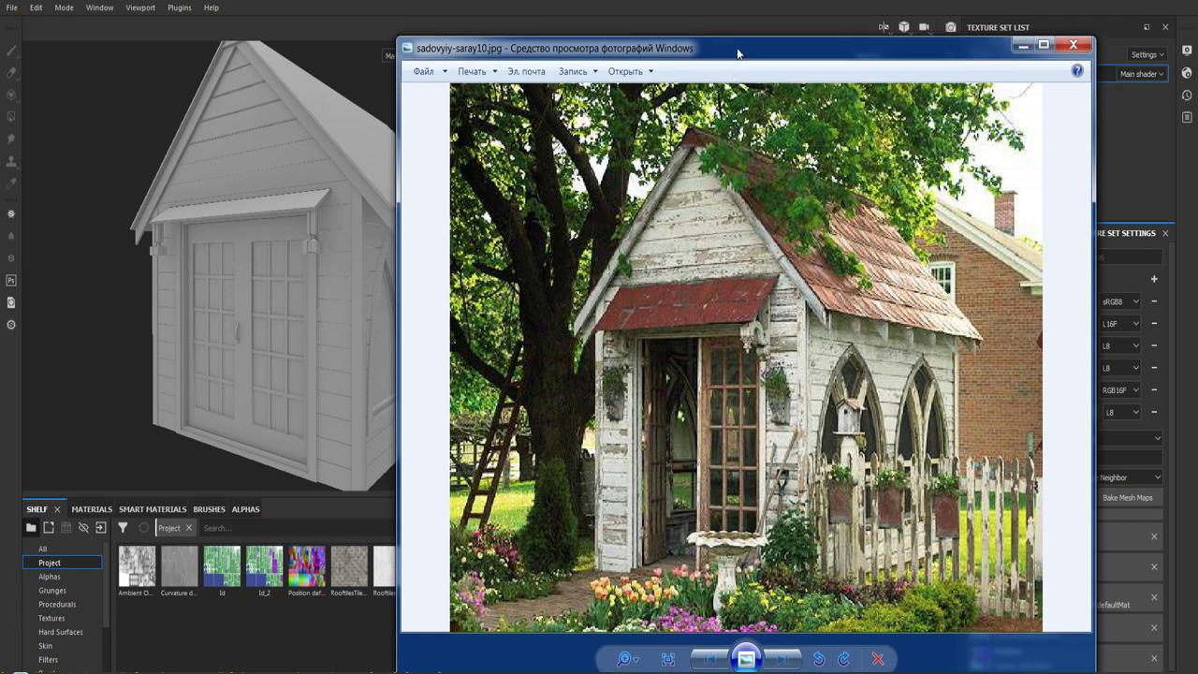
{"action": "left_click_drag", "start_coordinate": [736, 60], "coordinate": [717, 67]}
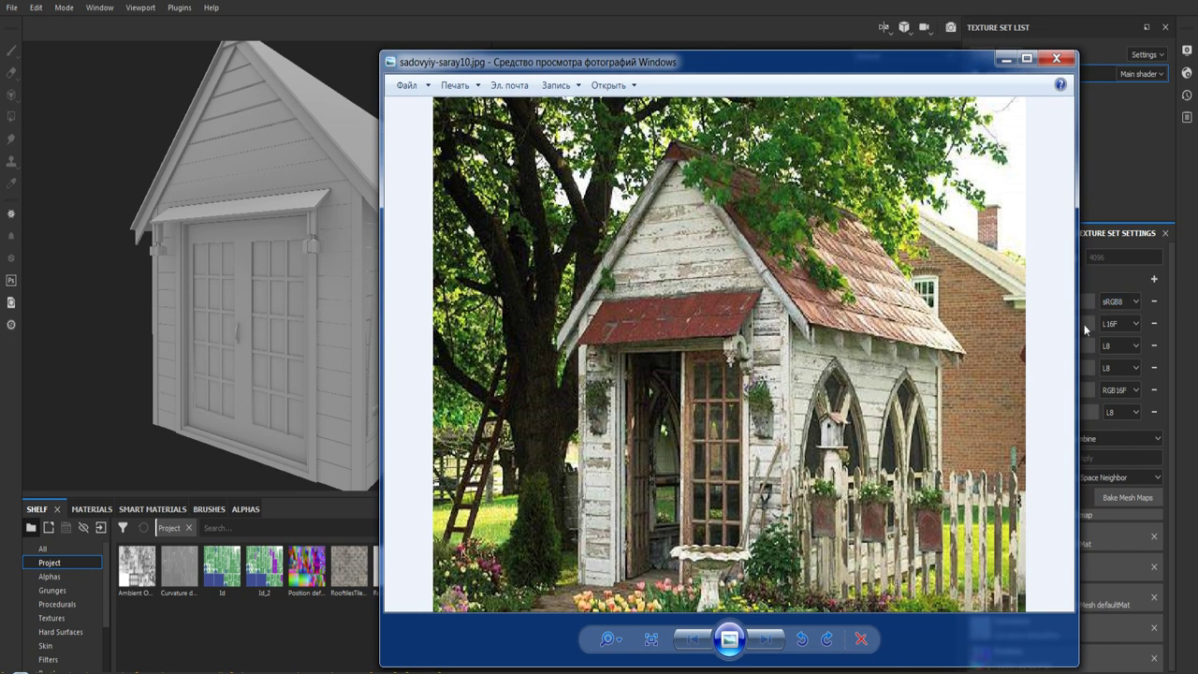
{"action": "left_click_drag", "start_coordinate": [1078, 330], "coordinate": [959, 318]}
{"action": "left_click_drag", "start_coordinate": [694, 52], "coordinate": [697, 5]}
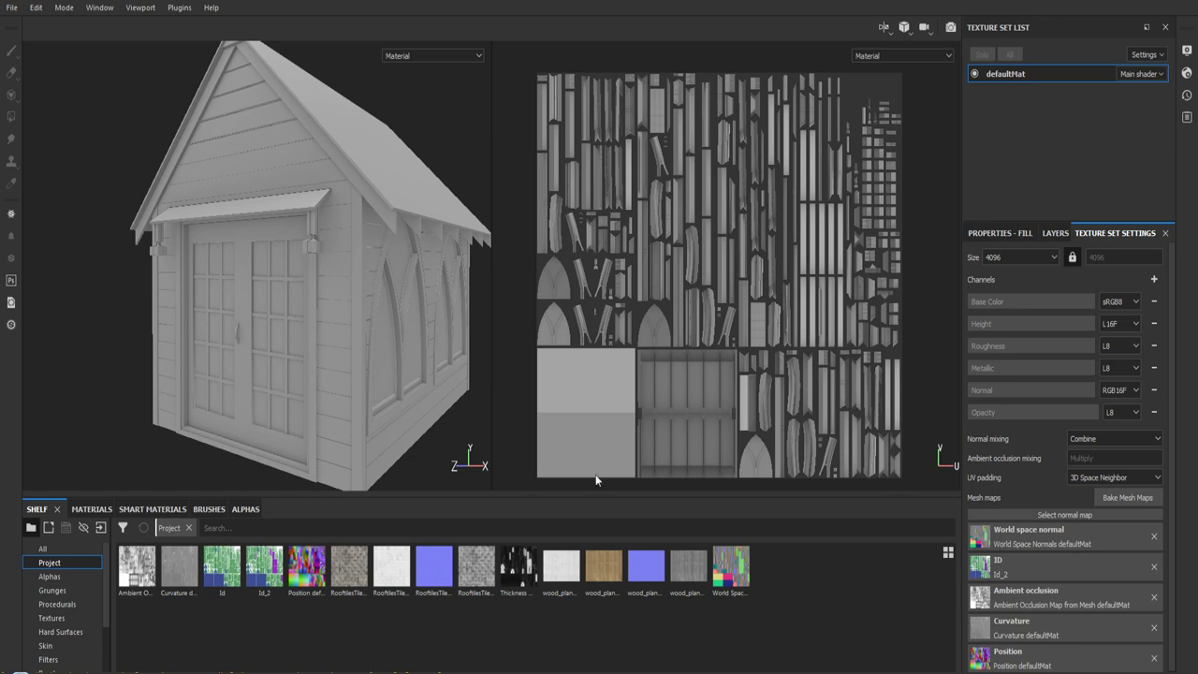
{"action": "mouse_move", "coordinate": [500, 430]}
{"action": "left_mouse_down", "text": "alt"}
{"action": "mouse_move", "coordinate": [340, 308]}
{"action": "mouse_move", "coordinate": [366, 331]}
{"action": "mouse_move", "coordinate": [321, 203]}
{"action": "left_mouse_up", "text": "alt"}
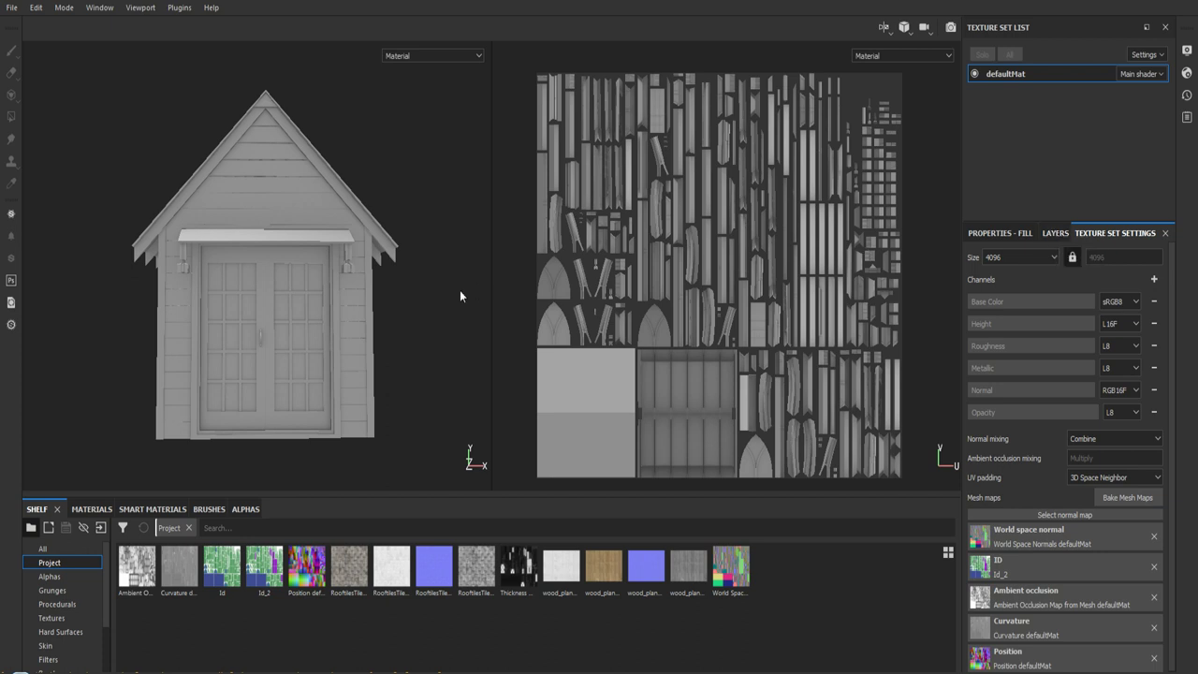
{"action": "left_click_drag", "start_coordinate": [451, 298], "coordinate": [409, 325], "text": "alt"}
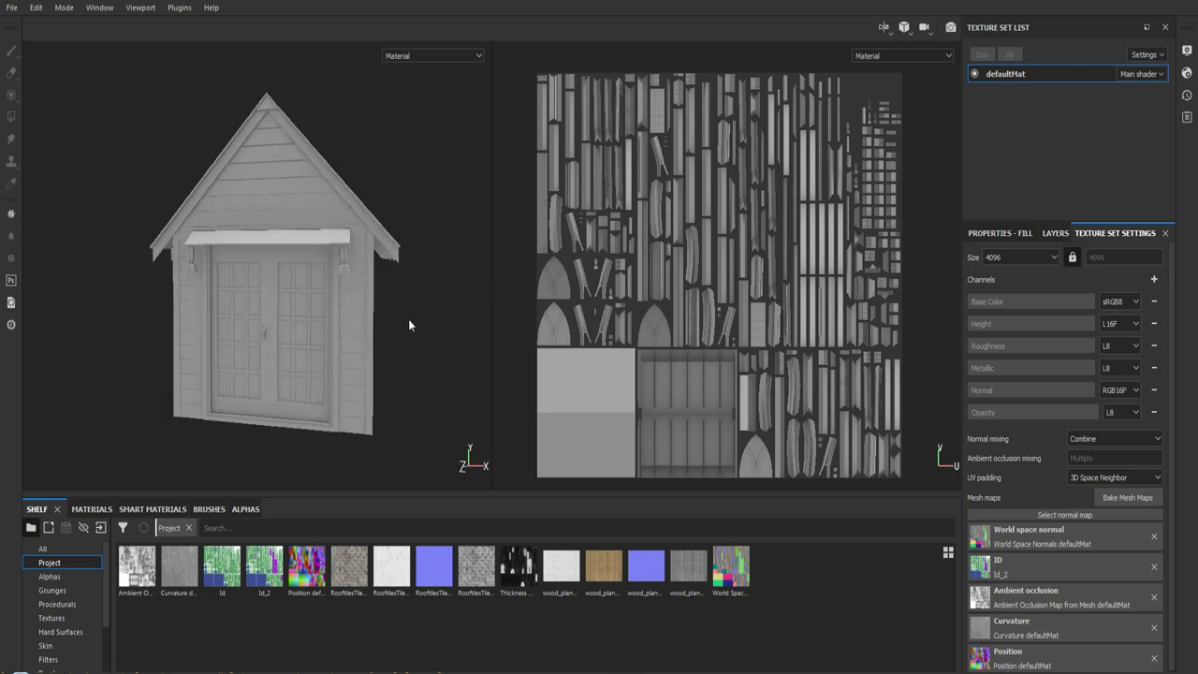
{"action": "scroll", "coordinate": [404, 321], "scroll_direction": "up", "scroll_amount": 3}
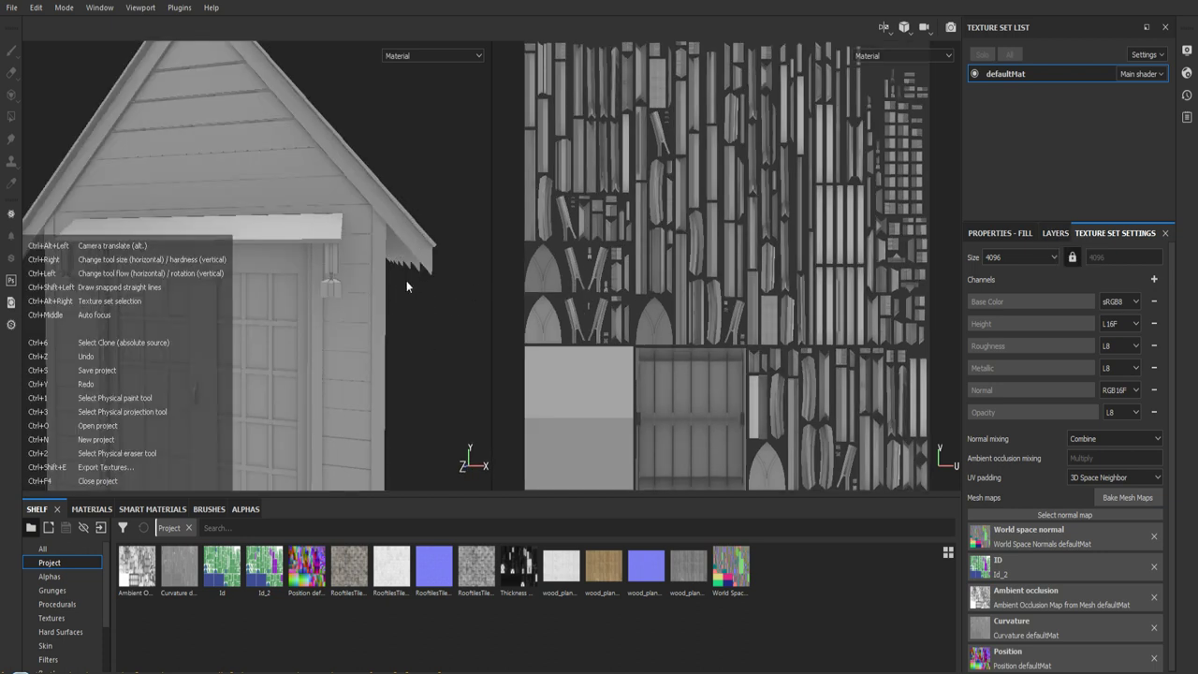
{"action": "key", "text": "f"}
{"action": "scroll", "coordinate": [374, 234], "scroll_direction": "down", "scroll_amount": 2}
{"action": "left_click_drag", "start_coordinate": [369, 333], "coordinate": [399, 318], "text": "alt"}
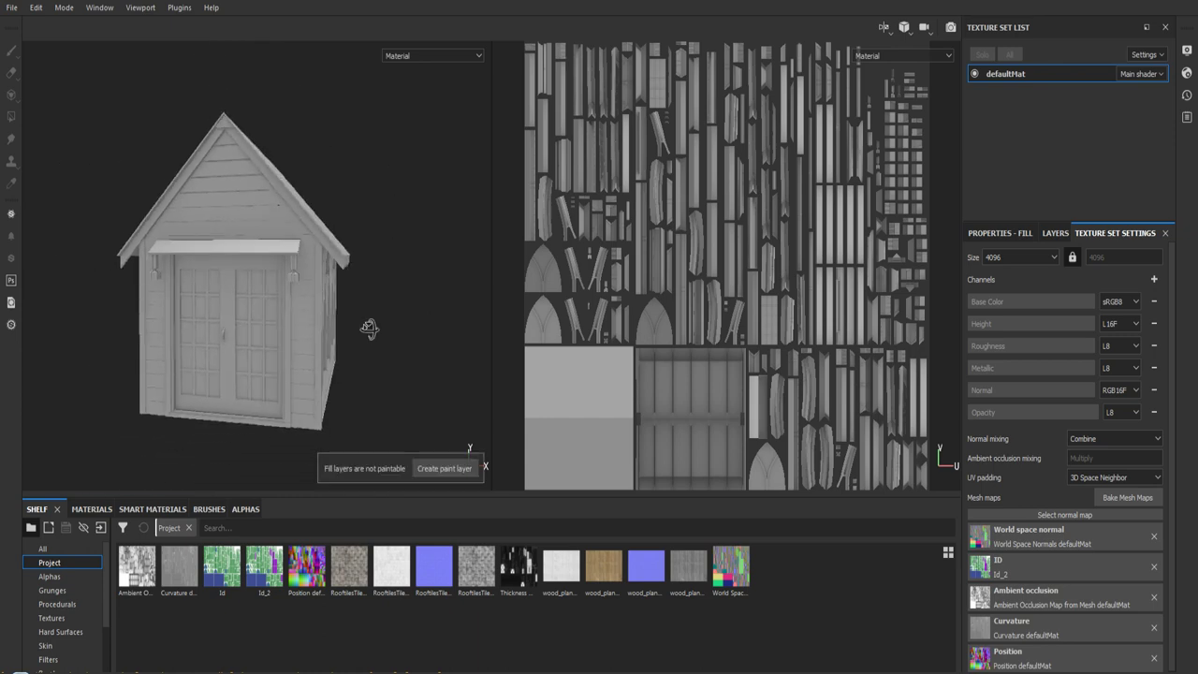
{"action": "left_click", "coordinate": [1109, 498]}
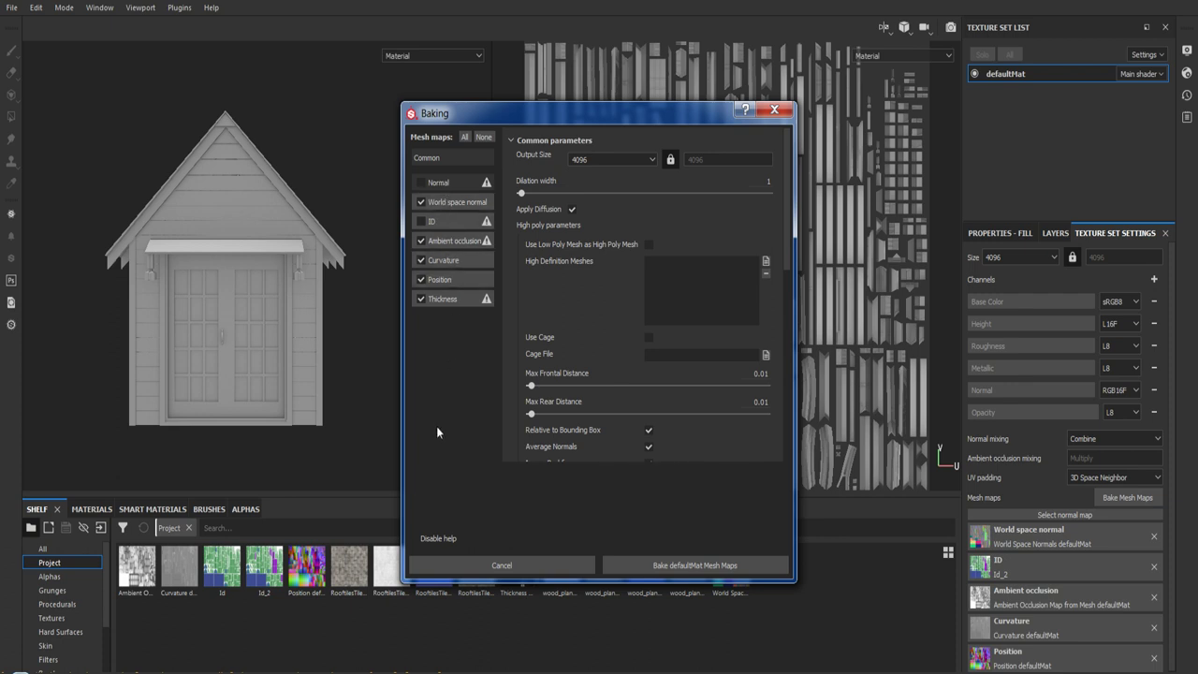
{"action": "left_click", "coordinate": [650, 160]}
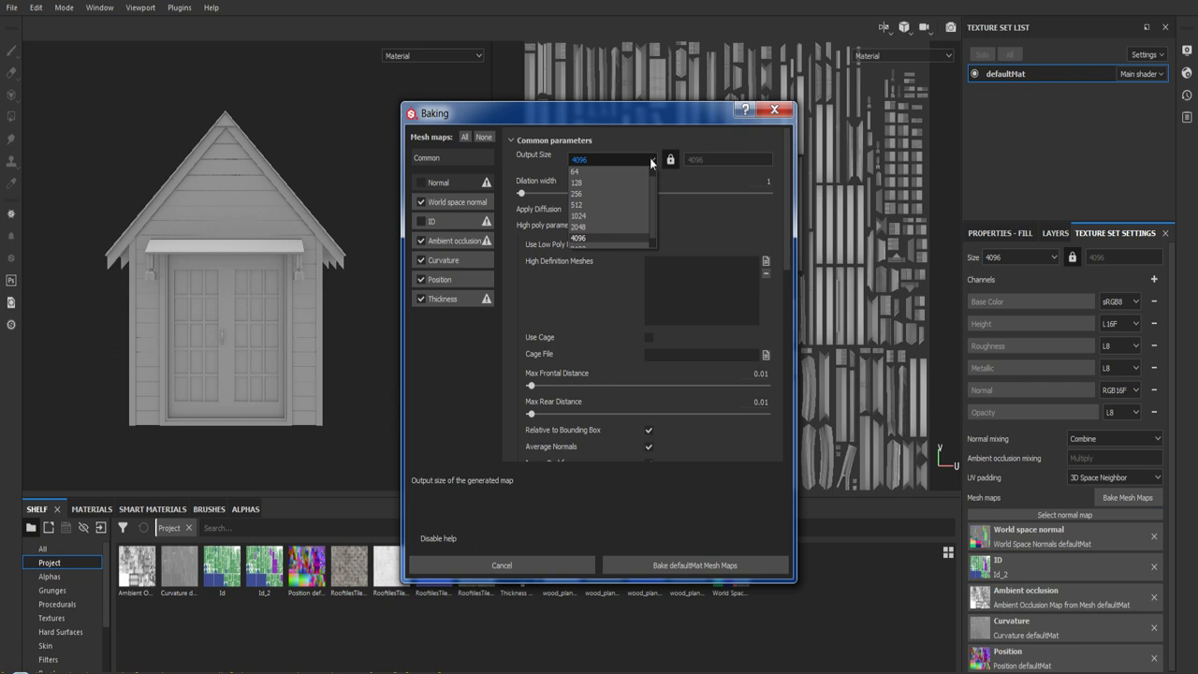
{"action": "left_click", "coordinate": [651, 160]}
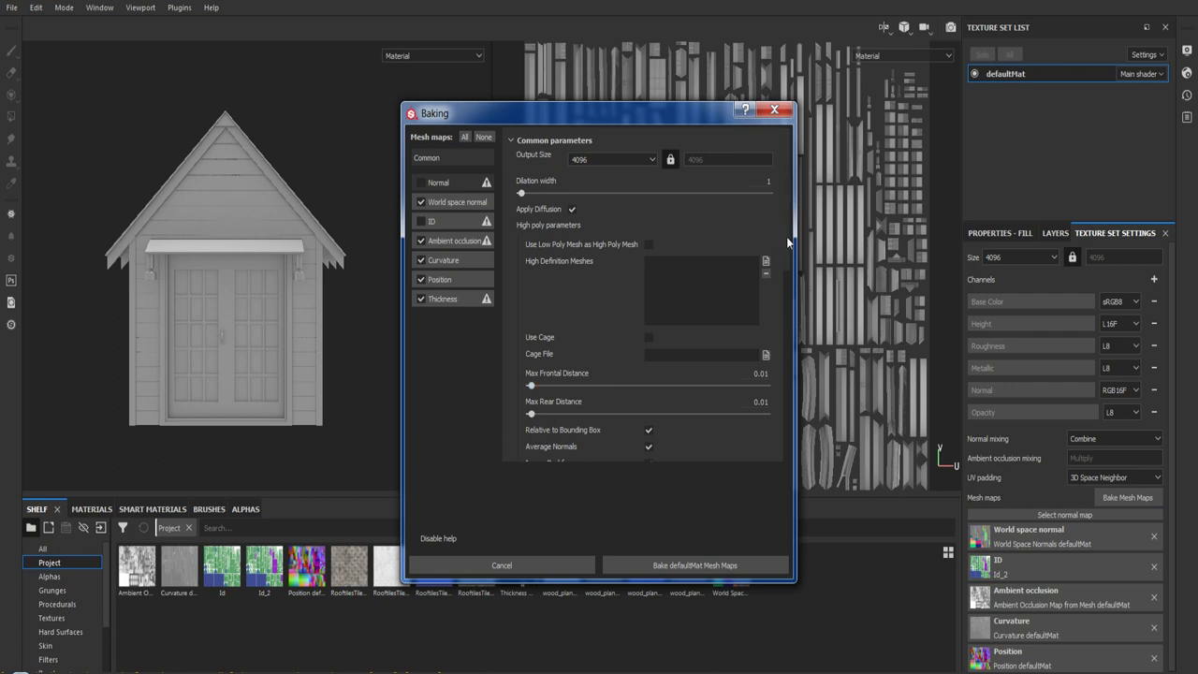
{"action": "scroll", "coordinate": [787, 241], "scroll_direction": "down", "scroll_amount": 2}
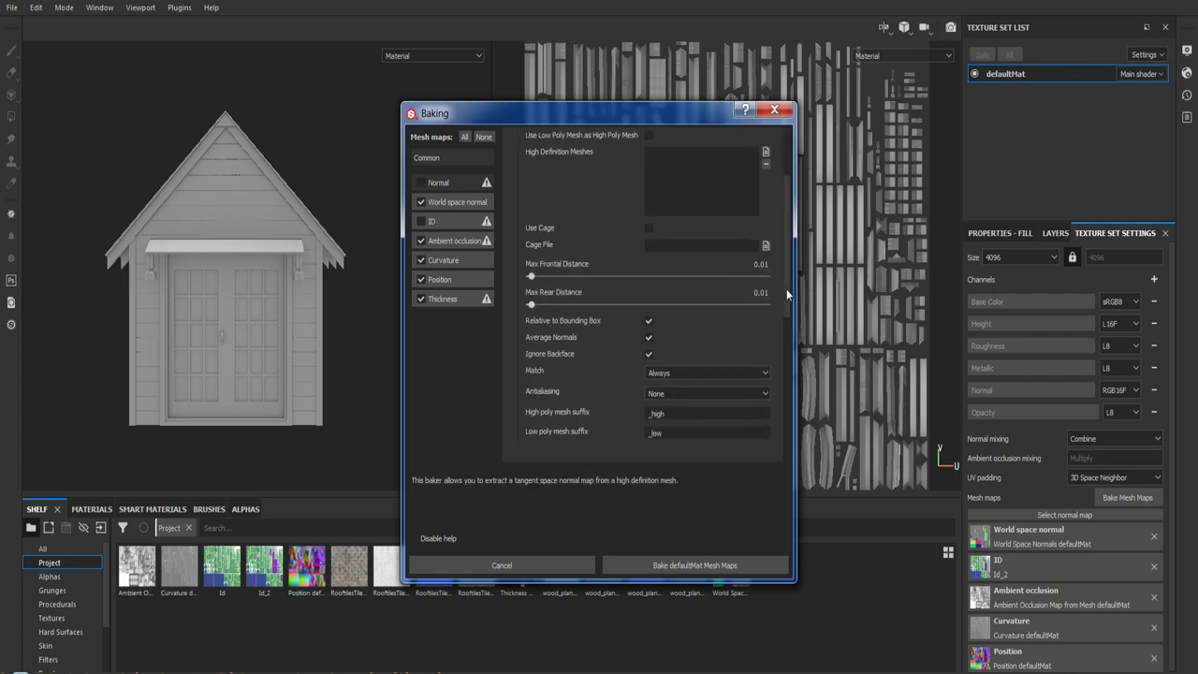
{"action": "left_click", "coordinate": [447, 242]}
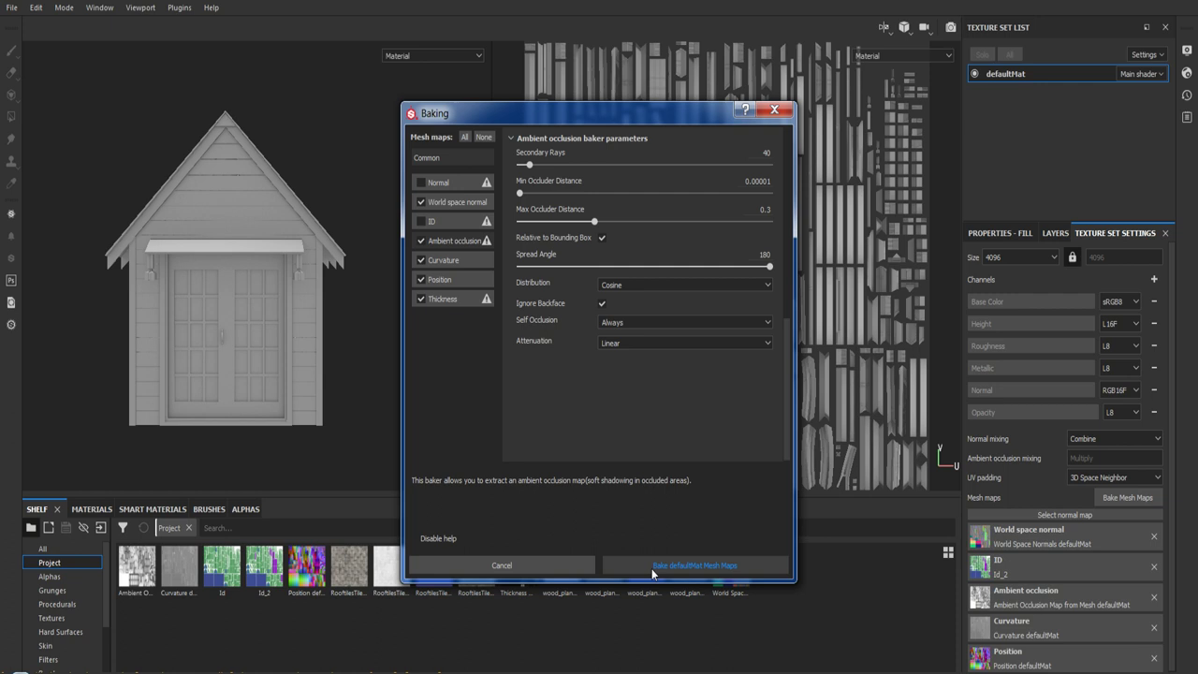
{"action": "left_click", "coordinate": [776, 110]}
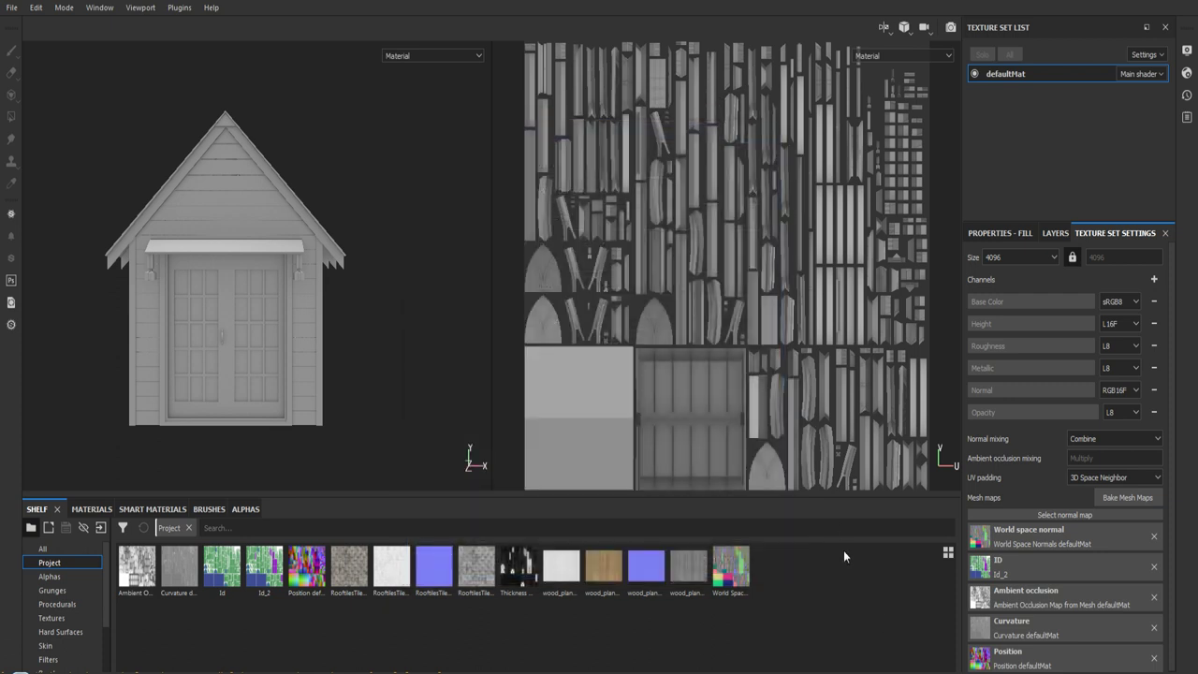
- Frame the UV sheet and whole shed, orbit it, and show the roof, glass and 1_wood_1 layers
{"action": "scroll", "coordinate": [739, 412], "scroll_direction": "down", "scroll_amount": 3}
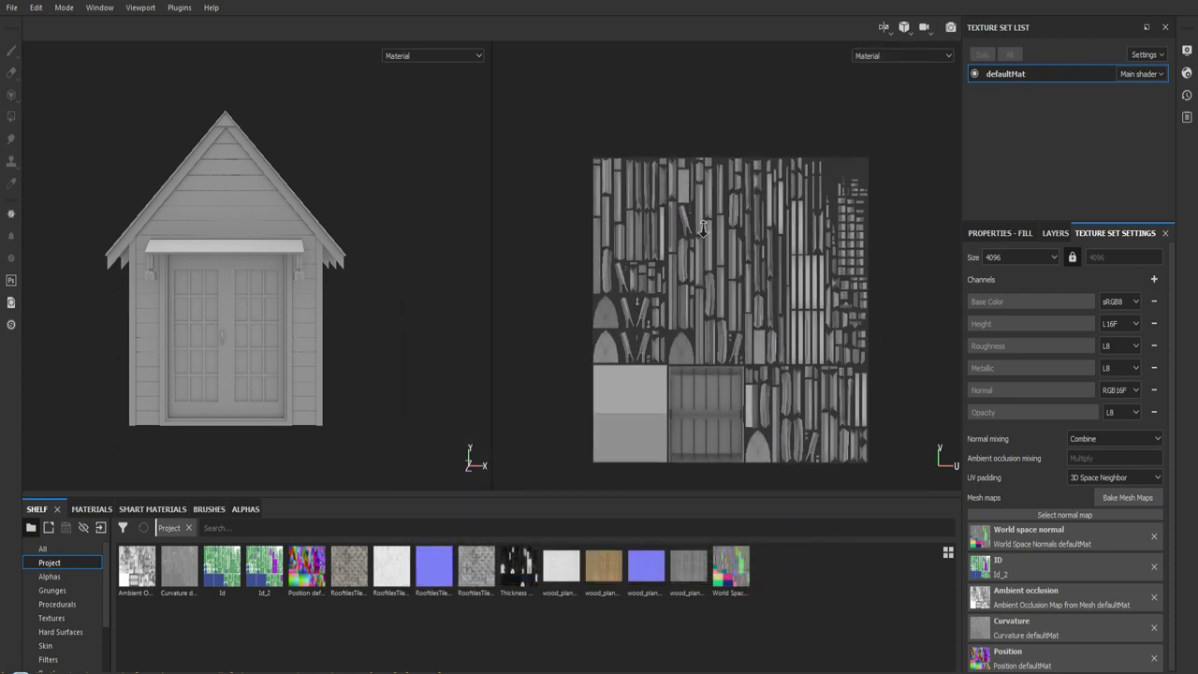
{"action": "scroll", "coordinate": [702, 320], "scroll_direction": "up", "scroll_amount": 2}
{"action": "key", "text": "f"}
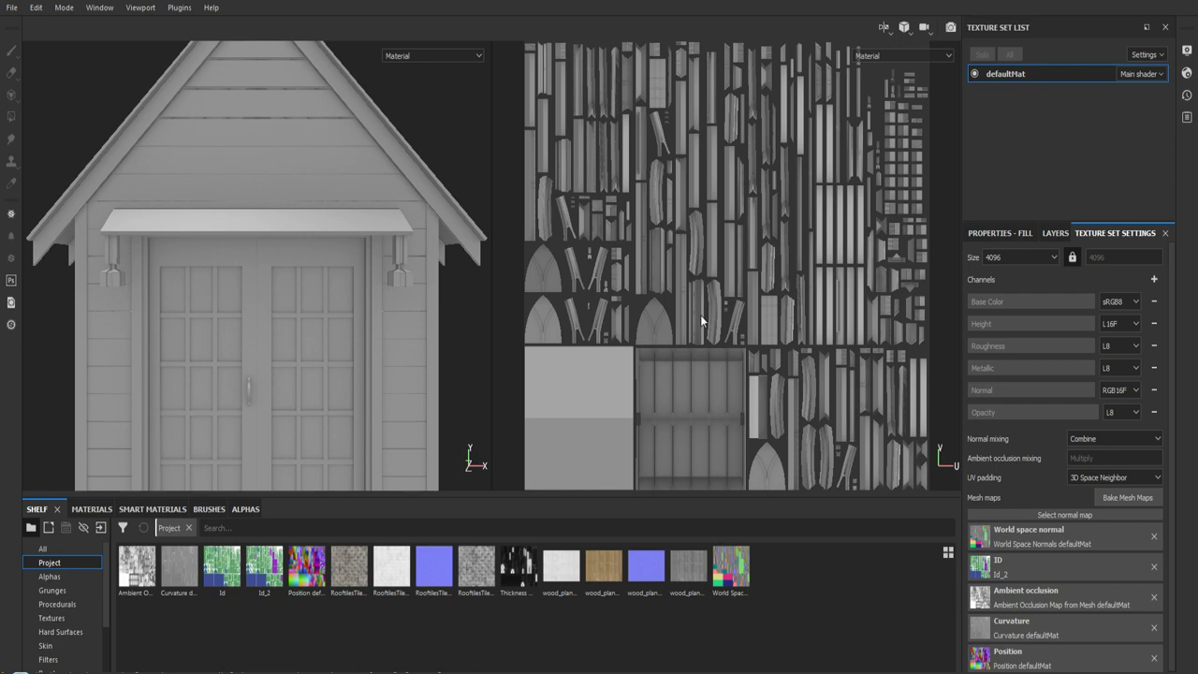
{"action": "scroll", "coordinate": [418, 366], "scroll_direction": "down", "scroll_amount": 3}
{"action": "middle_click_drag", "start_coordinate": [404, 321], "coordinate": [397, 311]}
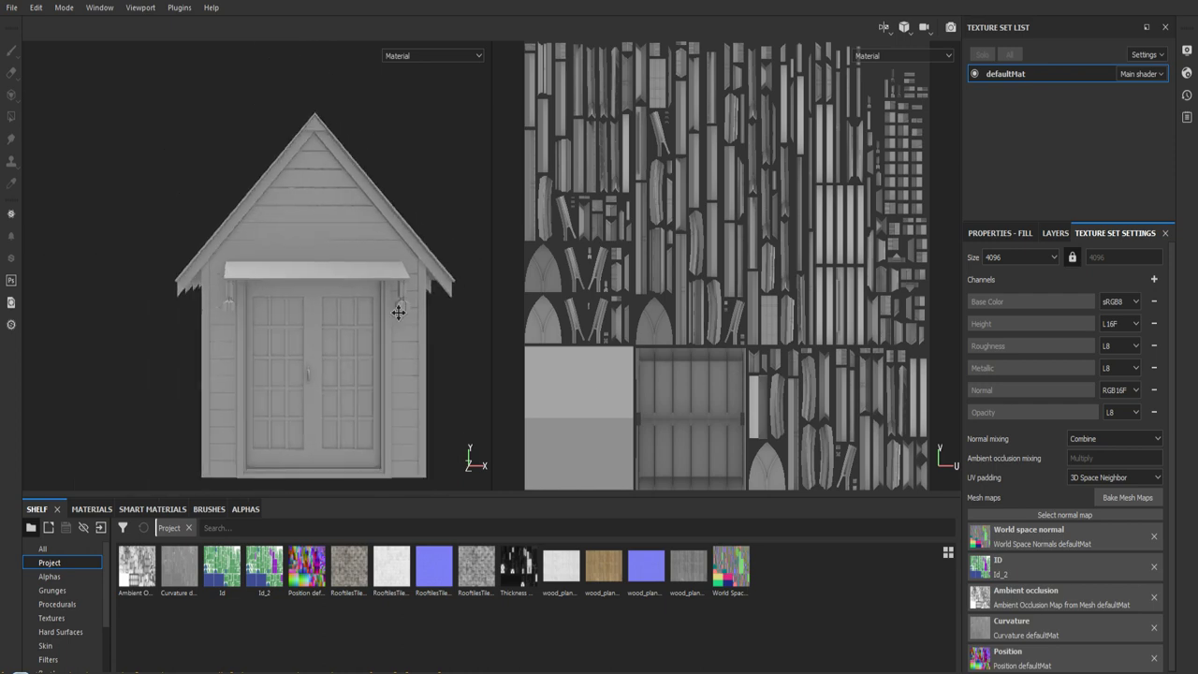
{"action": "left_click_drag", "start_coordinate": [398, 312], "coordinate": [333, 294], "text": "alt"}
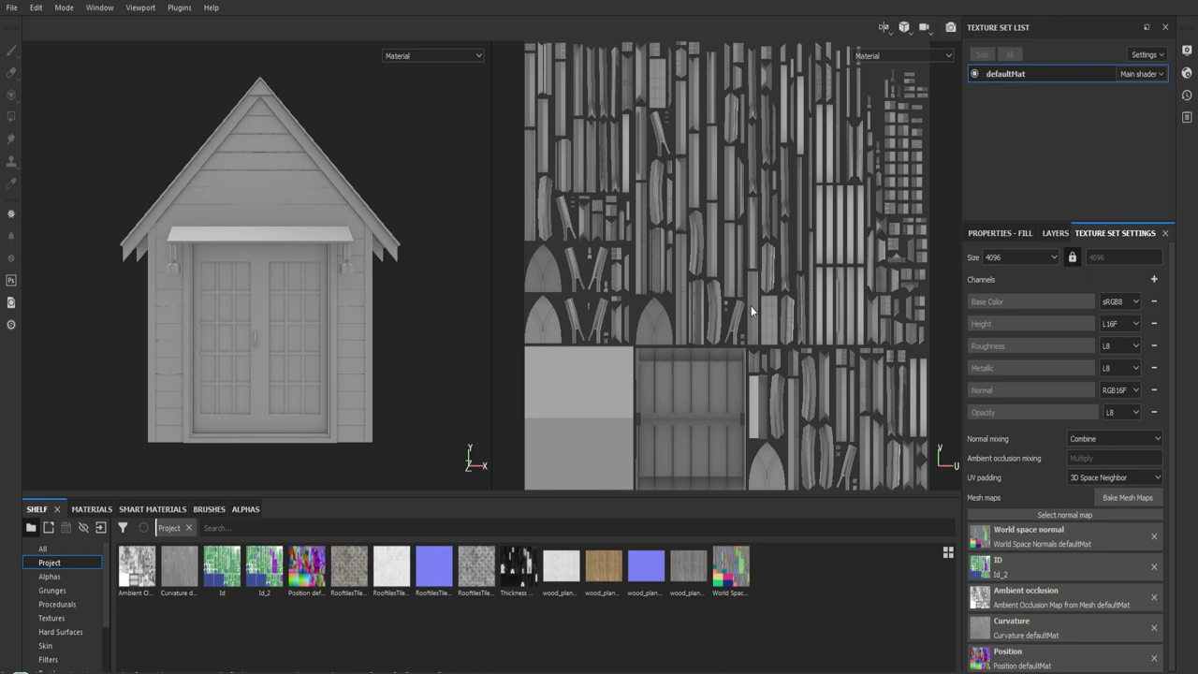
{"action": "left_click", "coordinate": [1054, 233]}
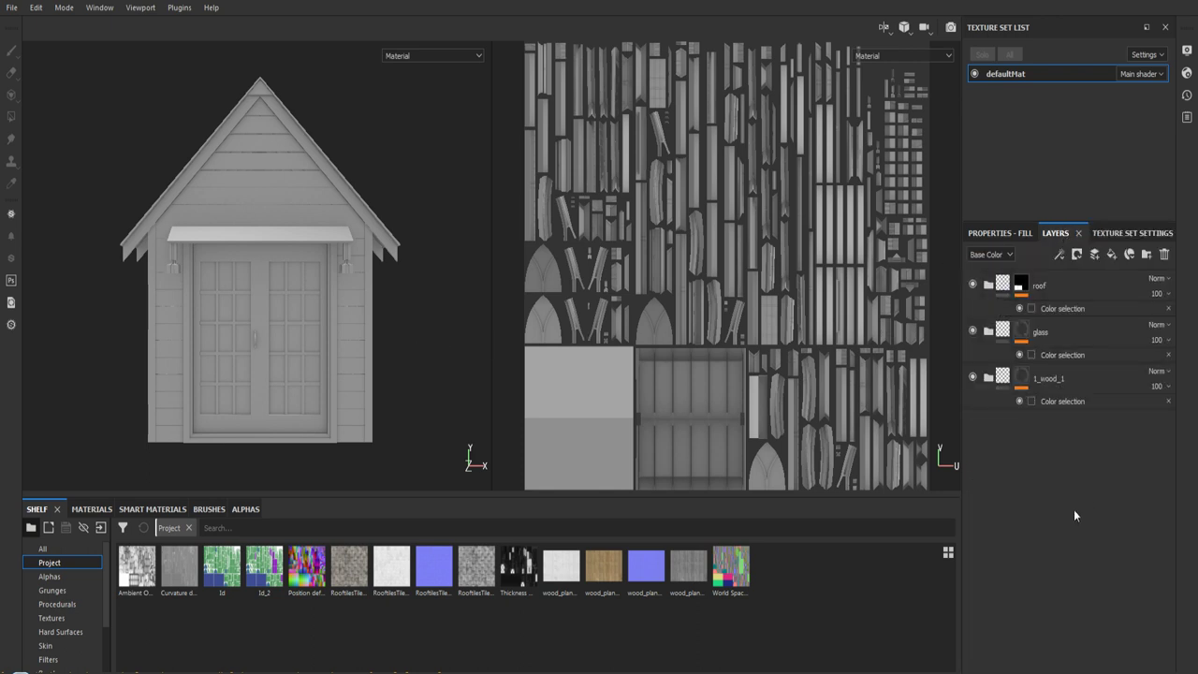
- Select the 1_wood_1 and glass layer folders and orbit around the shed's sides
{"action": "left_click", "coordinate": [1082, 389]}
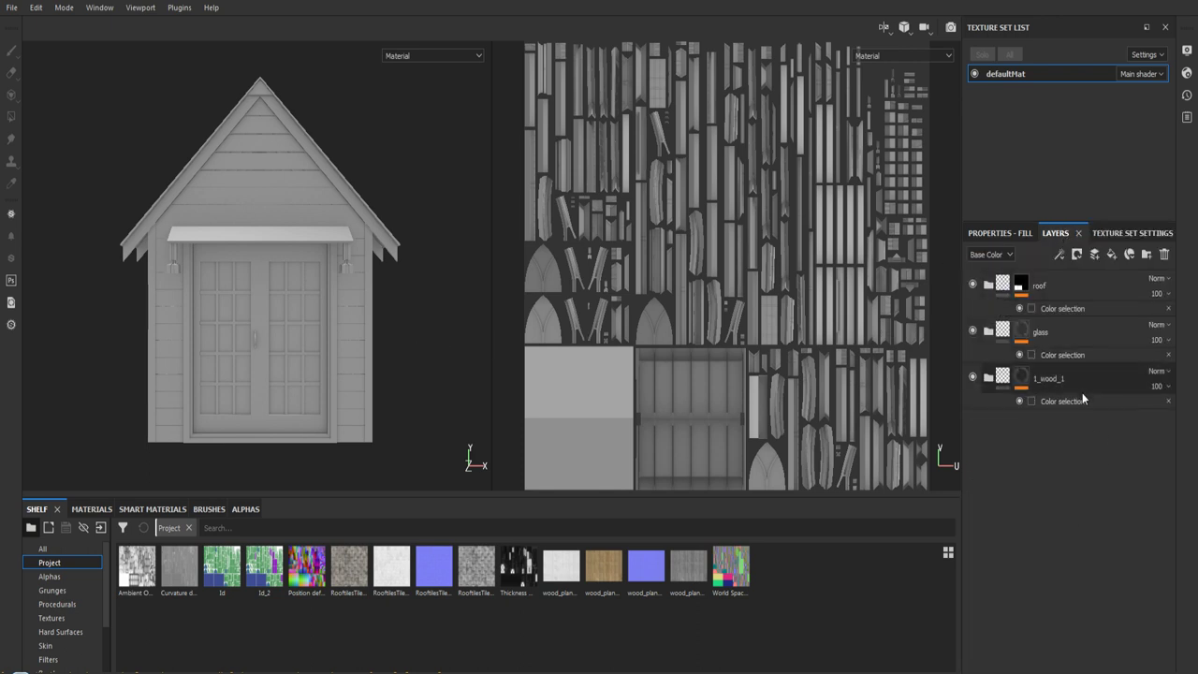
{"action": "left_click", "coordinate": [1058, 336]}
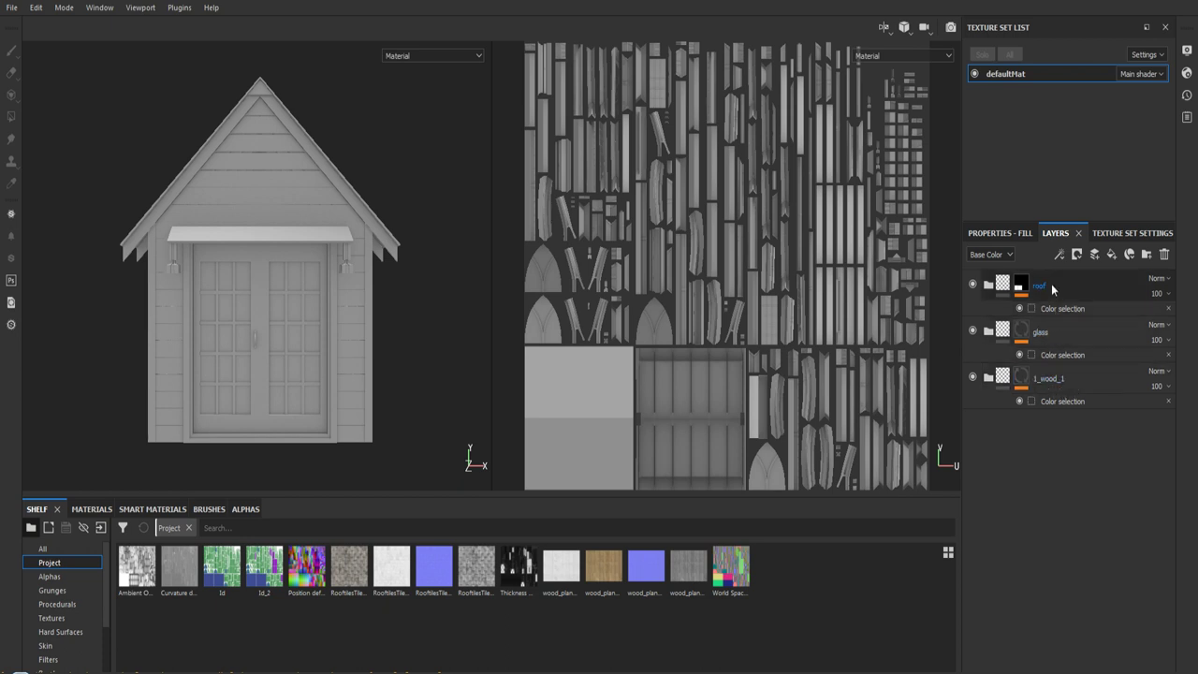
{"action": "mouse_move", "coordinate": [392, 355]}
{"action": "left_mouse_down", "text": "alt"}
{"action": "mouse_move", "coordinate": [420, 316]}
{"action": "mouse_move", "coordinate": [310, 321]}
{"action": "mouse_move", "coordinate": [350, 253]}
{"action": "mouse_move", "coordinate": [364, 256]}
{"action": "mouse_move", "coordinate": [351, 293]}
{"action": "left_mouse_up", "text": "alt"}
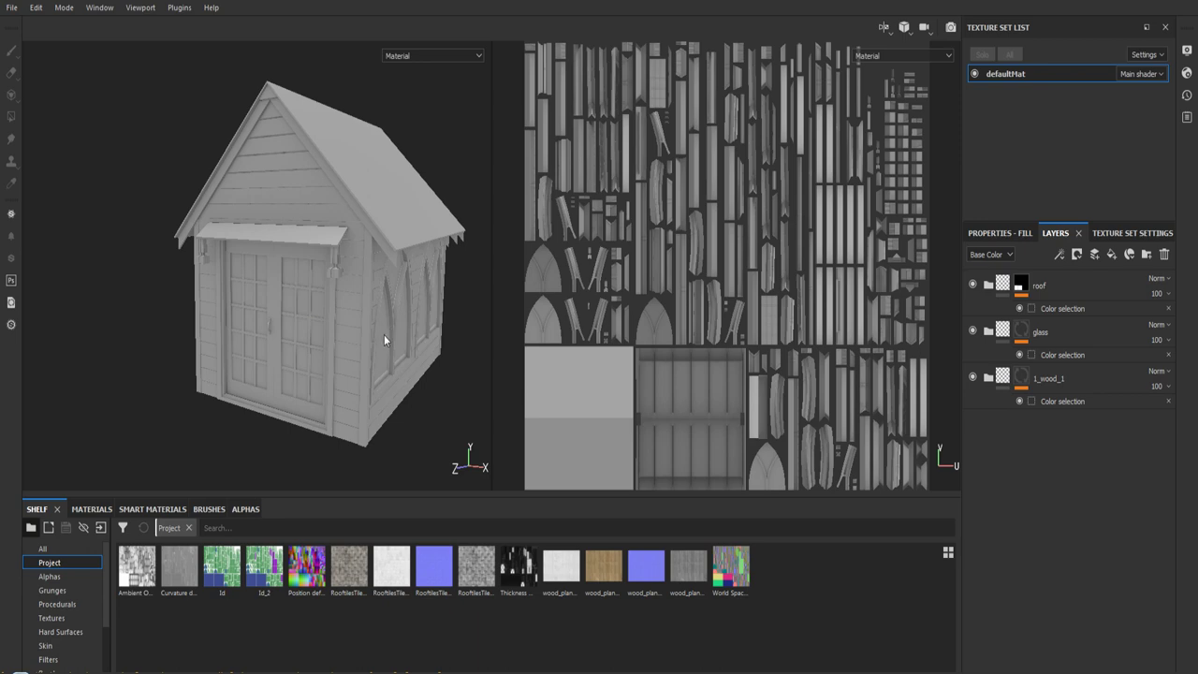
{"action": "left_click_drag", "start_coordinate": [383, 335], "coordinate": [366, 342], "text": "alt"}
- Zoom in on the front door and roof, then view the defaultMat Texture Set Settings
{"action": "mouse_move", "coordinate": [397, 174]}
{"action": "left_mouse_down", "text": "alt"}
{"action": "mouse_move", "coordinate": [414, 305]}
{"action": "mouse_move", "coordinate": [375, 228]}
{"action": "left_mouse_up", "text": "alt"}
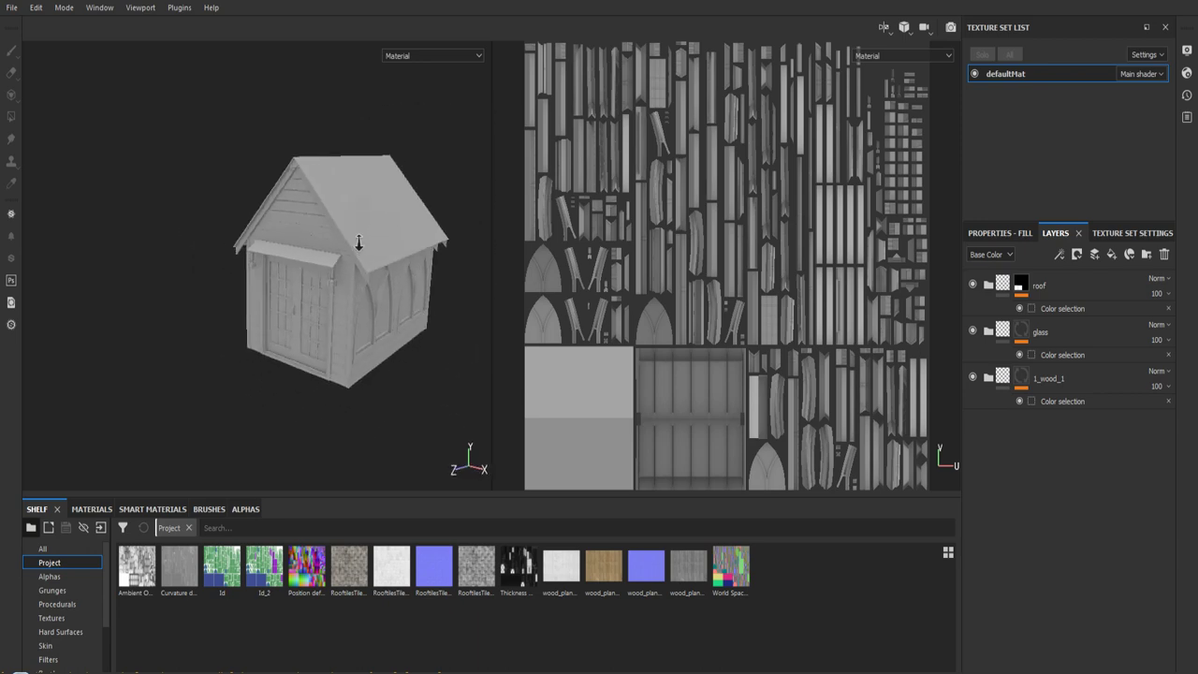
{"action": "right_click_drag", "start_coordinate": [355, 240], "coordinate": [362, 379], "text": "alt"}
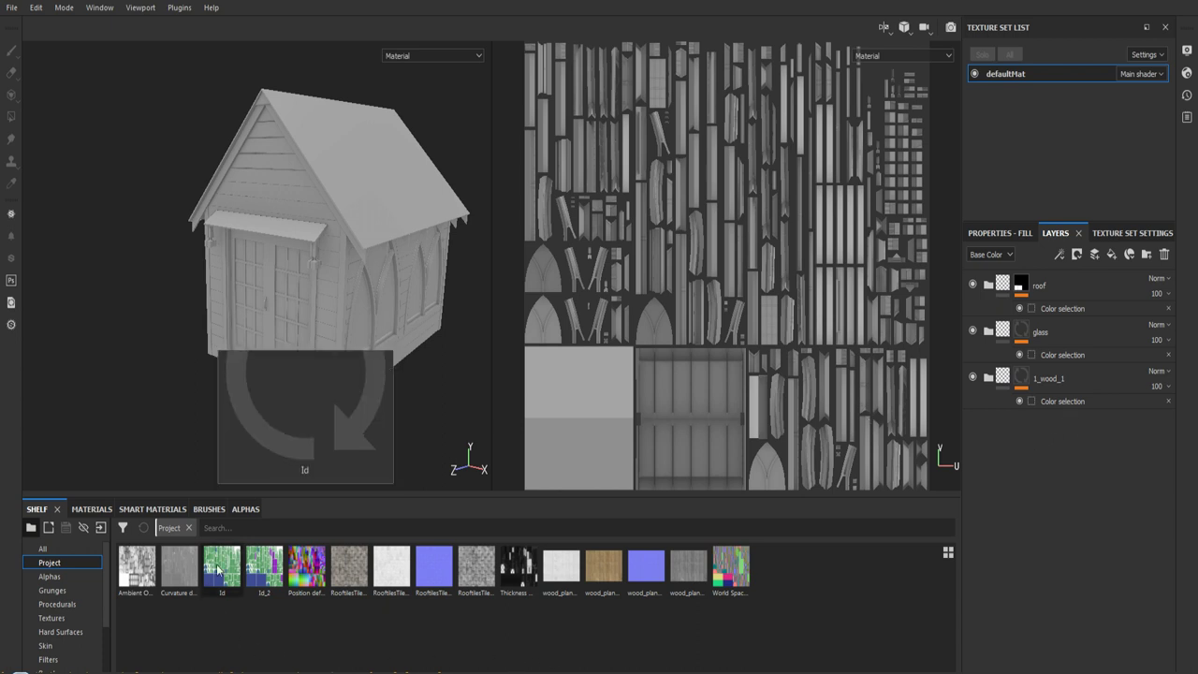
{"action": "left_click", "coordinate": [1126, 233]}
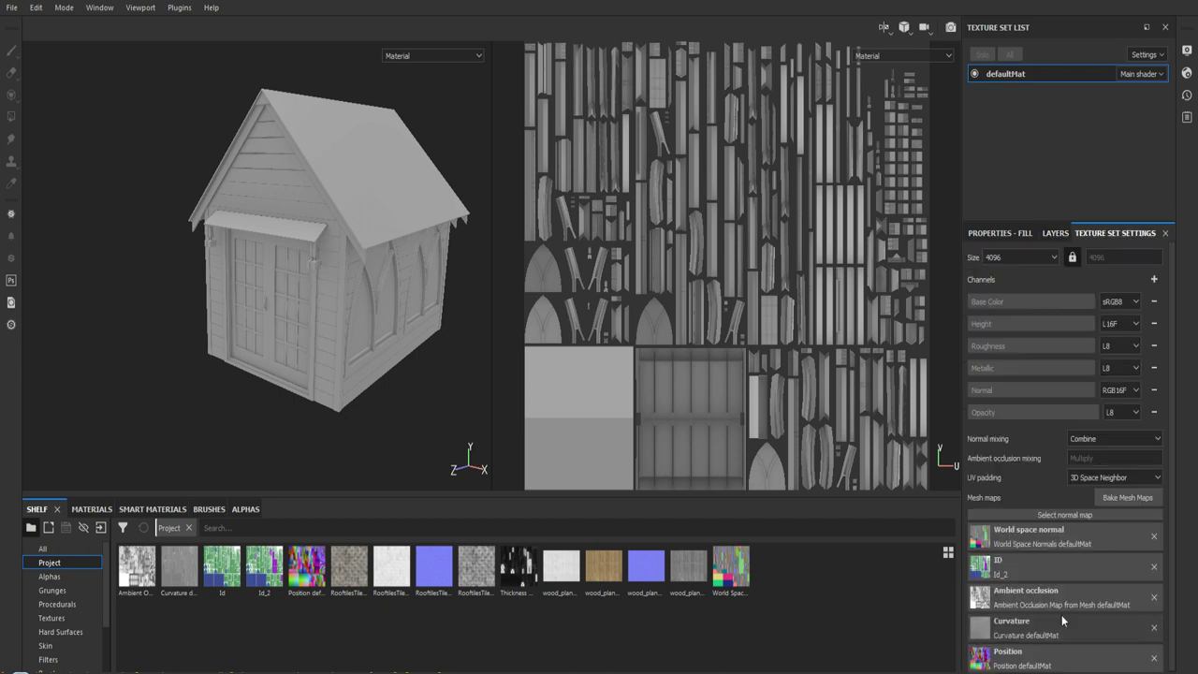
{"action": "scroll", "coordinate": [1175, 548], "scroll_direction": "down", "scroll_amount": 1}
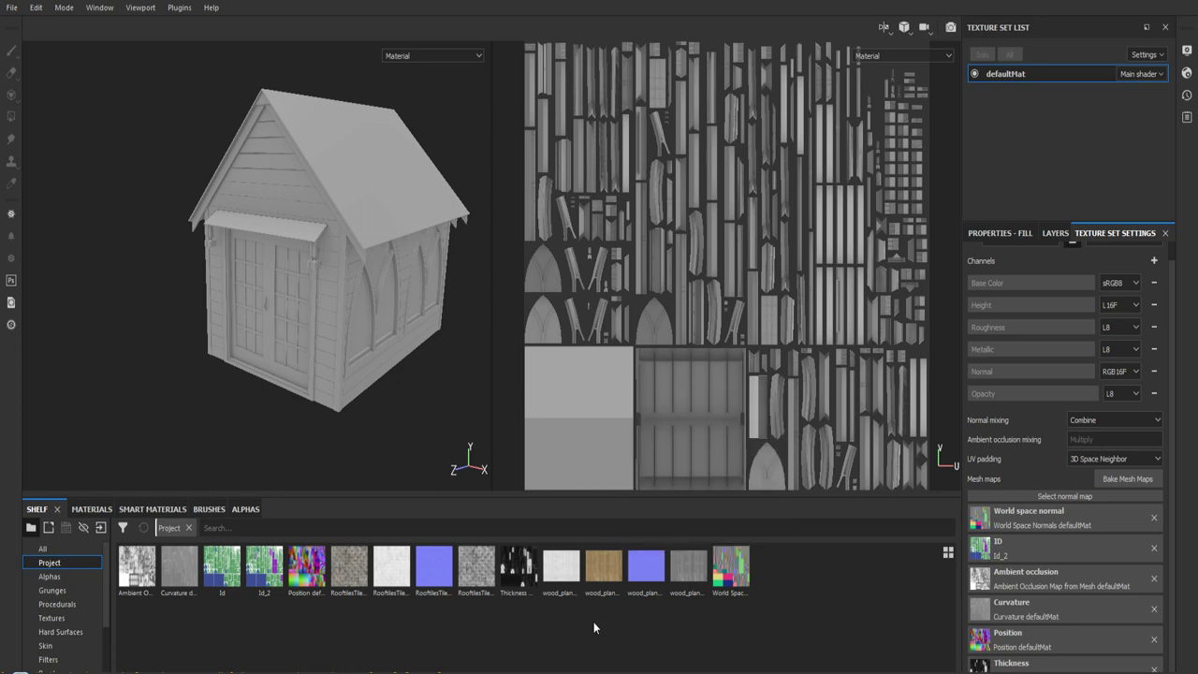
- Orbit to a three-quarter view and return to the Layers stack after checking the fill properties
{"action": "left_click_drag", "start_coordinate": [370, 436], "coordinate": [448, 422], "text": "alt"}
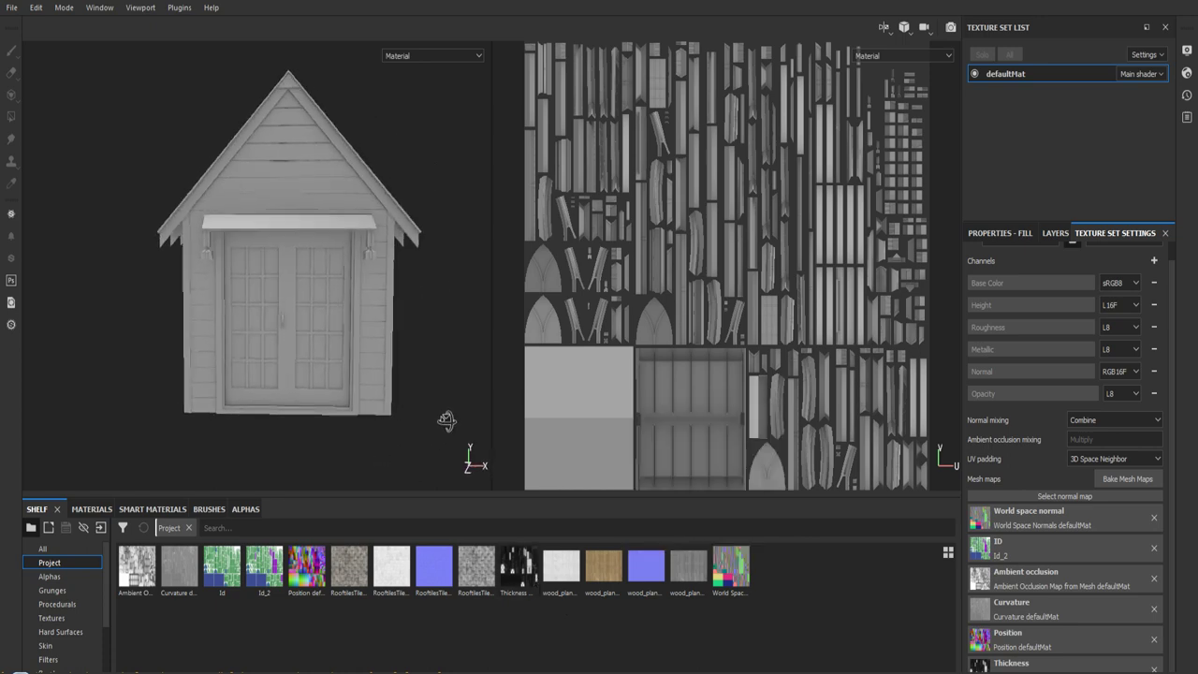
{"action": "scroll", "coordinate": [446, 421], "scroll_direction": "up", "scroll_amount": 3}
{"action": "scroll", "coordinate": [446, 421], "scroll_direction": "down", "scroll_amount": 3}
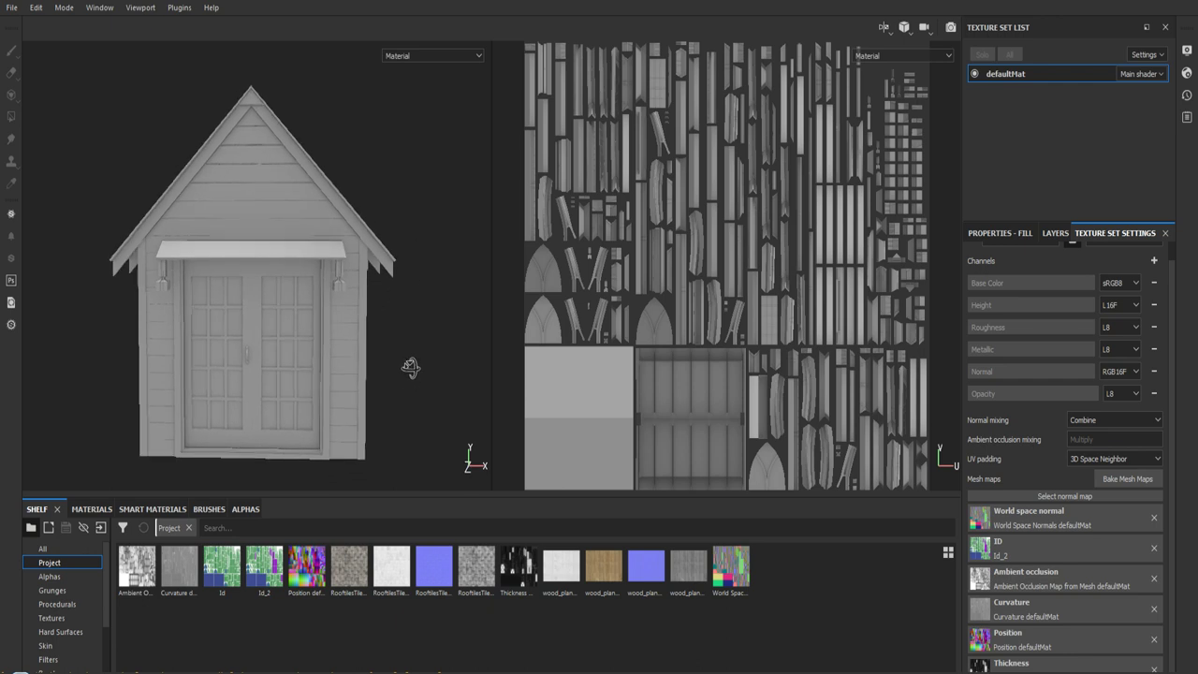
{"action": "left_click_drag", "start_coordinate": [423, 397], "coordinate": [406, 327], "text": "alt"}
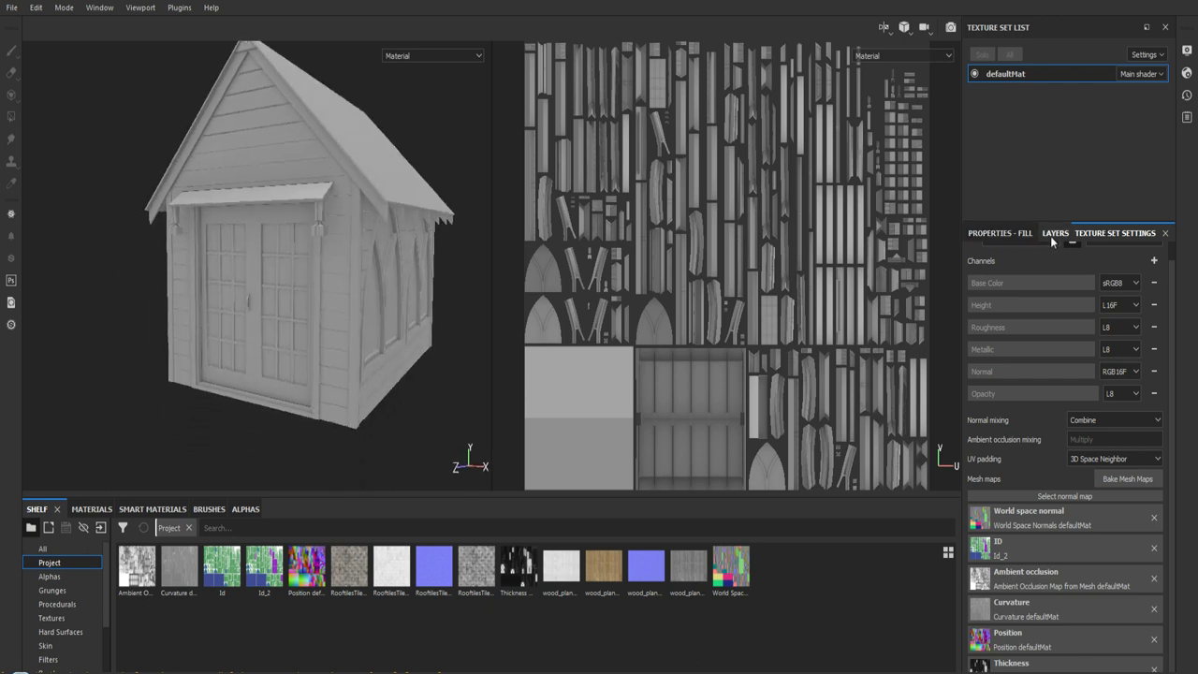
{"action": "left_click", "coordinate": [1053, 233]}
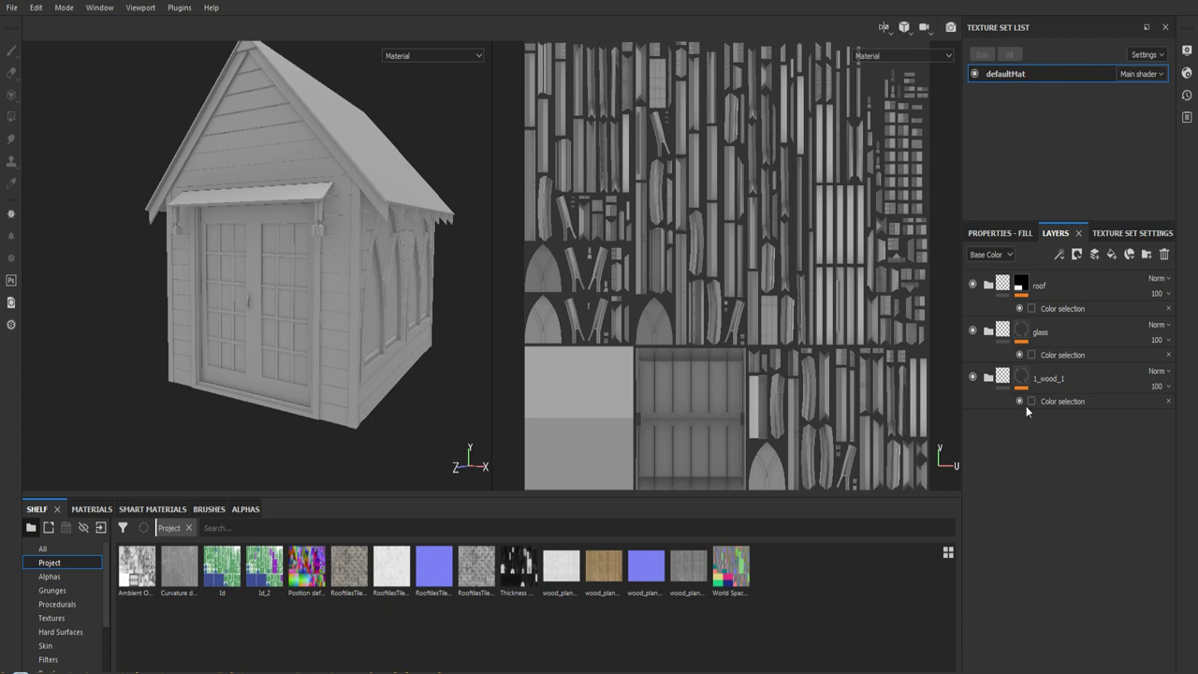
{"action": "left_click", "coordinate": [1009, 234]}
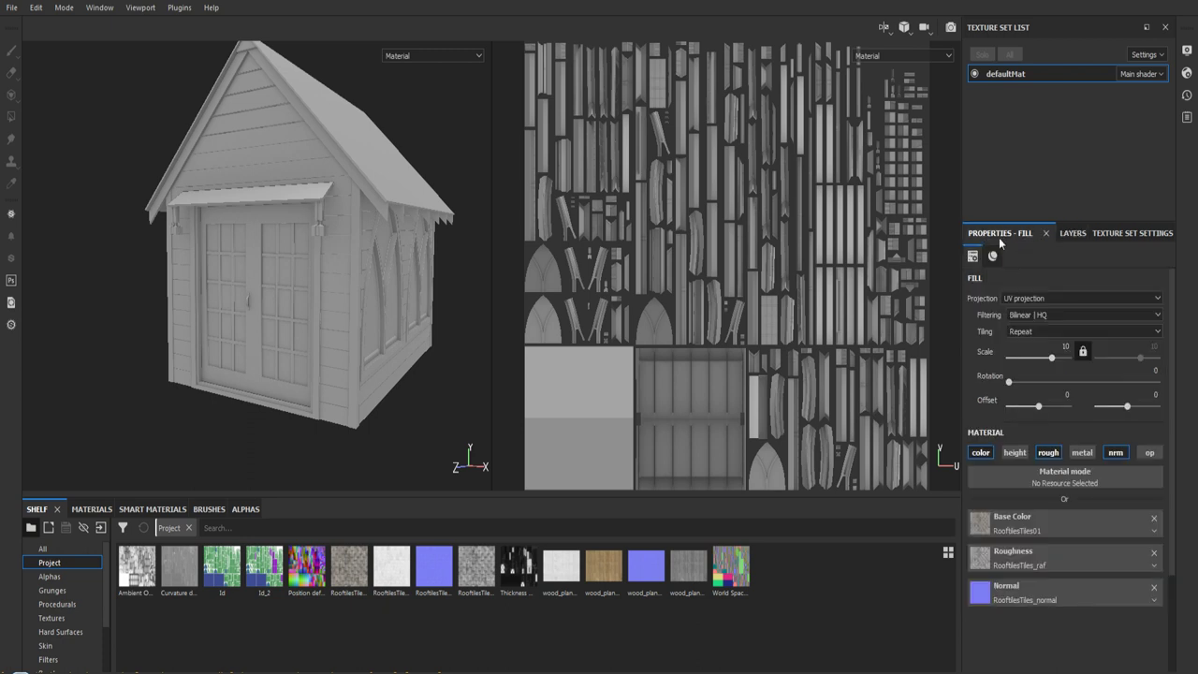
{"action": "left_click", "coordinate": [1063, 234]}
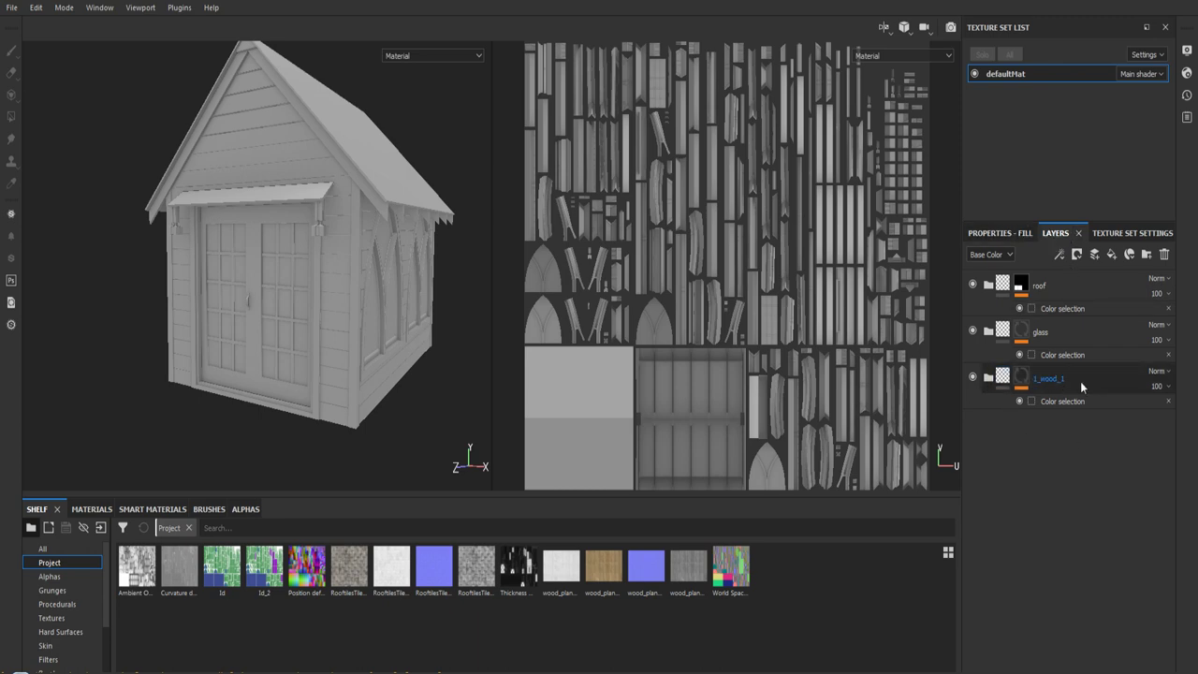
- Expand the 1_wood_1 folder and enable its color layer, keeping the name unchanged
{"action": "left_click", "coordinate": [988, 378]}
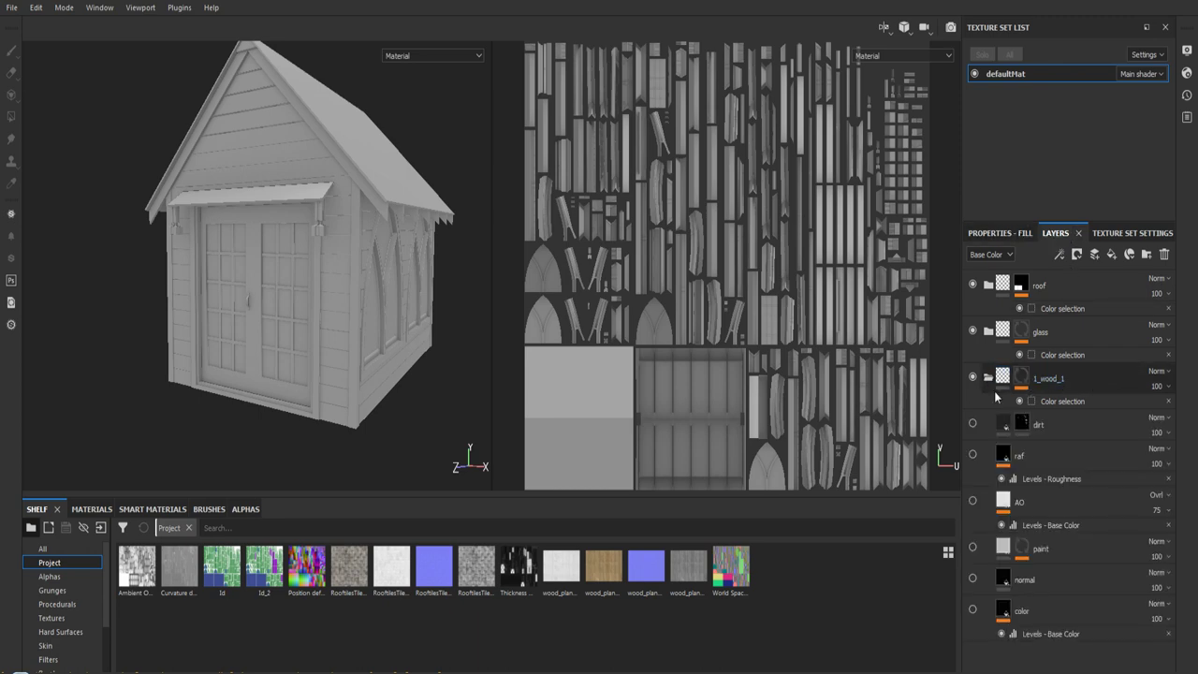
{"action": "double_click", "coordinate": [1020, 612]}
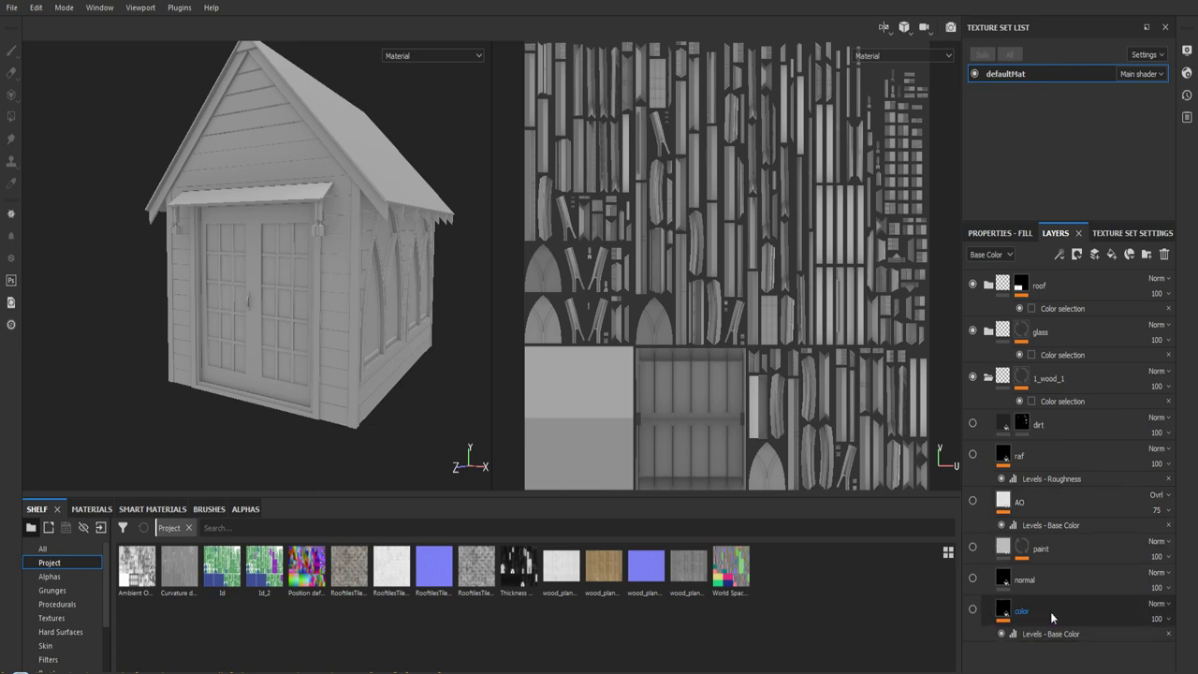
{"action": "key", "text": "Return"}
{"action": "left_click", "coordinate": [973, 609]}
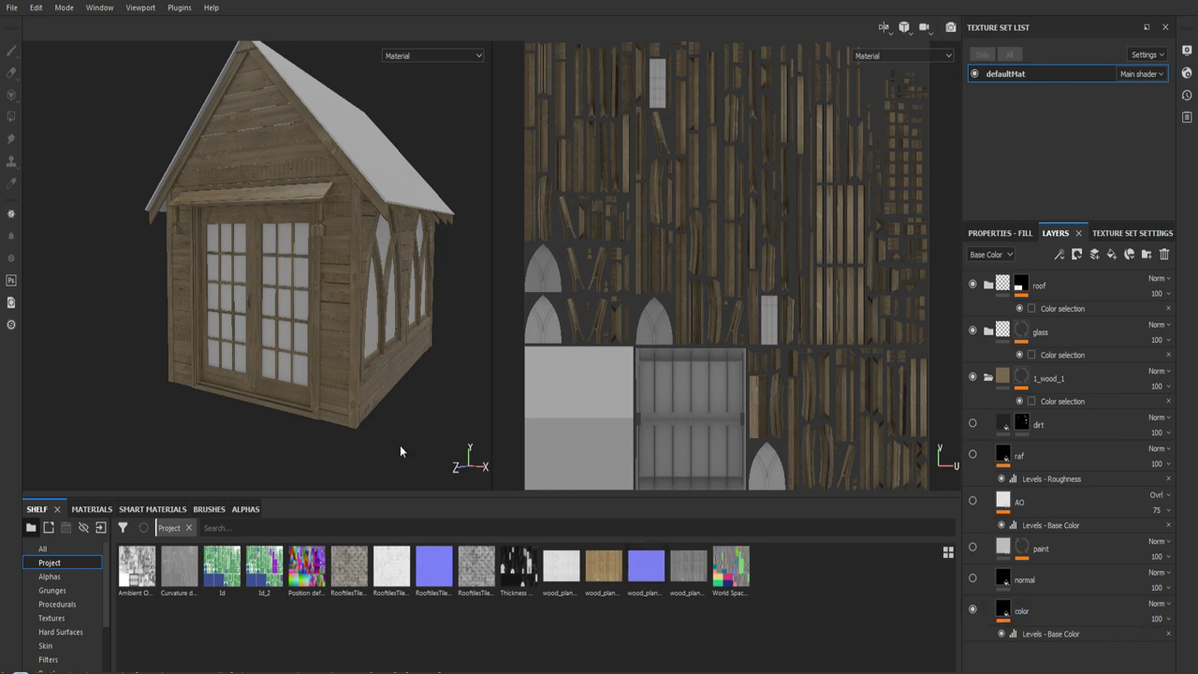
- Orbit the shed to view the new wood planks from the front doors and three-quarter angle
{"action": "left_click_drag", "start_coordinate": [221, 429], "coordinate": [334, 355], "text": "alt"}
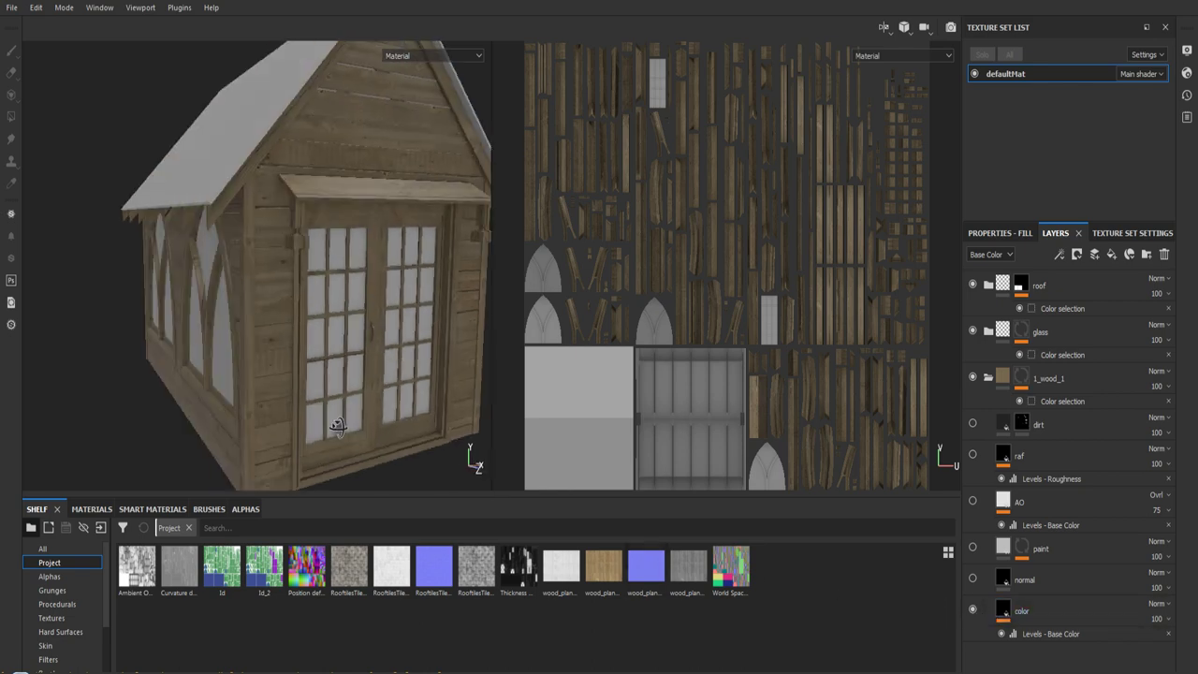
{"action": "scroll", "coordinate": [292, 457], "scroll_direction": "up", "scroll_amount": 3}
{"action": "left_click_drag", "start_coordinate": [293, 457], "coordinate": [270, 289], "text": "alt"}
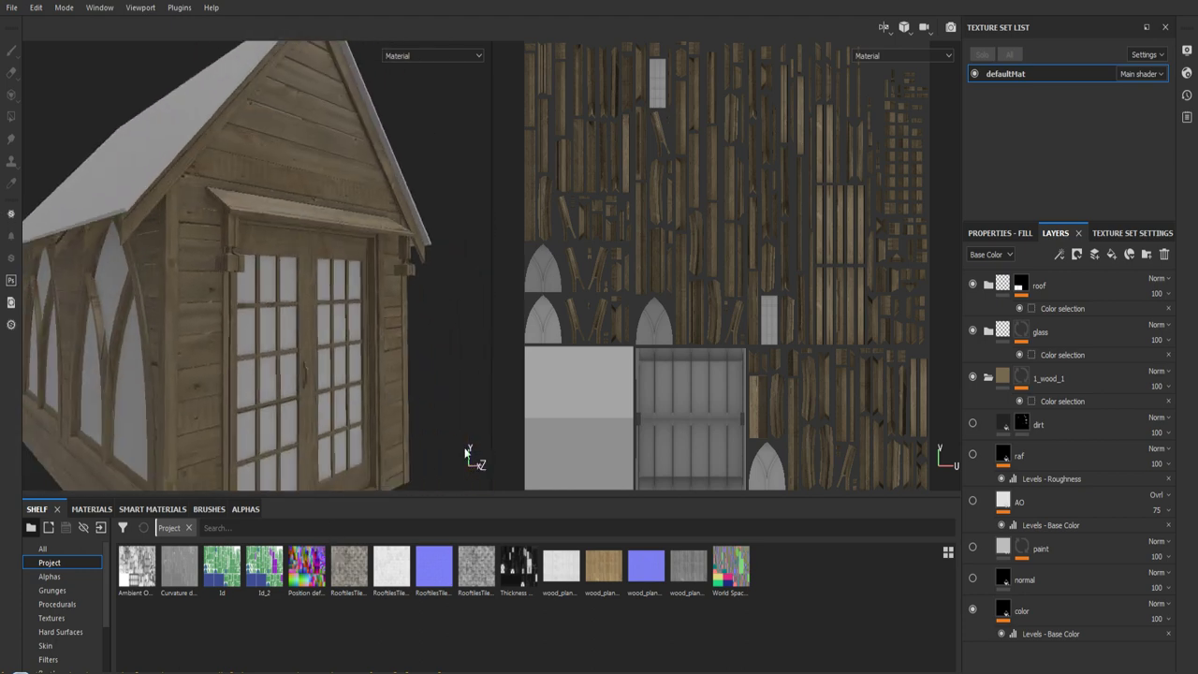
{"action": "left_click", "coordinate": [888, 38]}
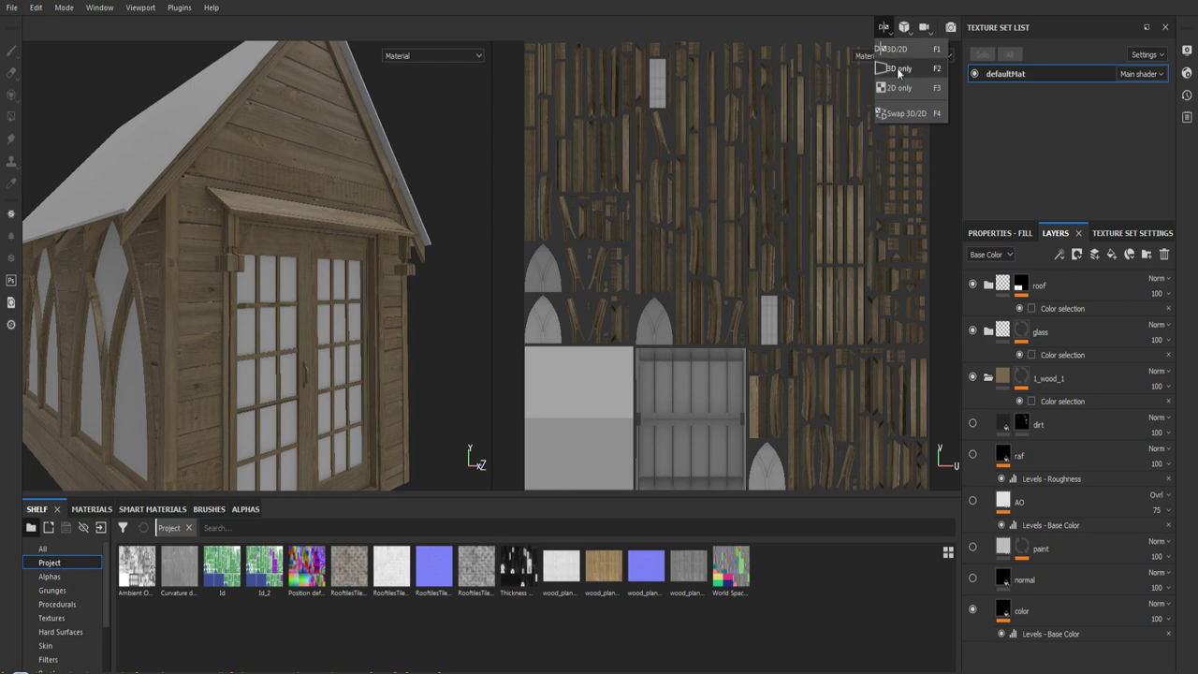
- Switch to the 3D-only view, move in on the door and right wall, and show Texture Set Settings
{"action": "left_click", "coordinate": [897, 67]}
{"action": "left_click_drag", "start_coordinate": [655, 308], "coordinate": [754, 309], "text": "alt"}
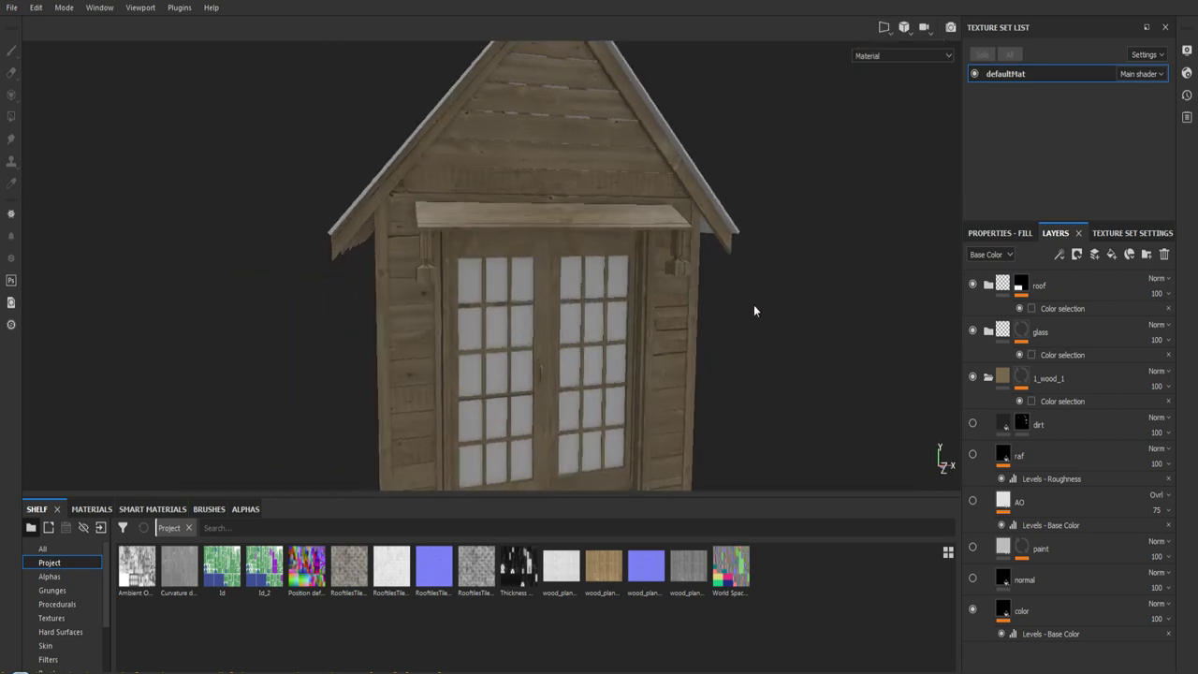
{"action": "mouse_move", "coordinate": [756, 310]}
{"action": "right_mouse_down", "text": "alt"}
{"action": "mouse_move", "coordinate": [700, 323]}
{"action": "mouse_move", "coordinate": [735, 326]}
{"action": "right_mouse_up", "text": "alt"}
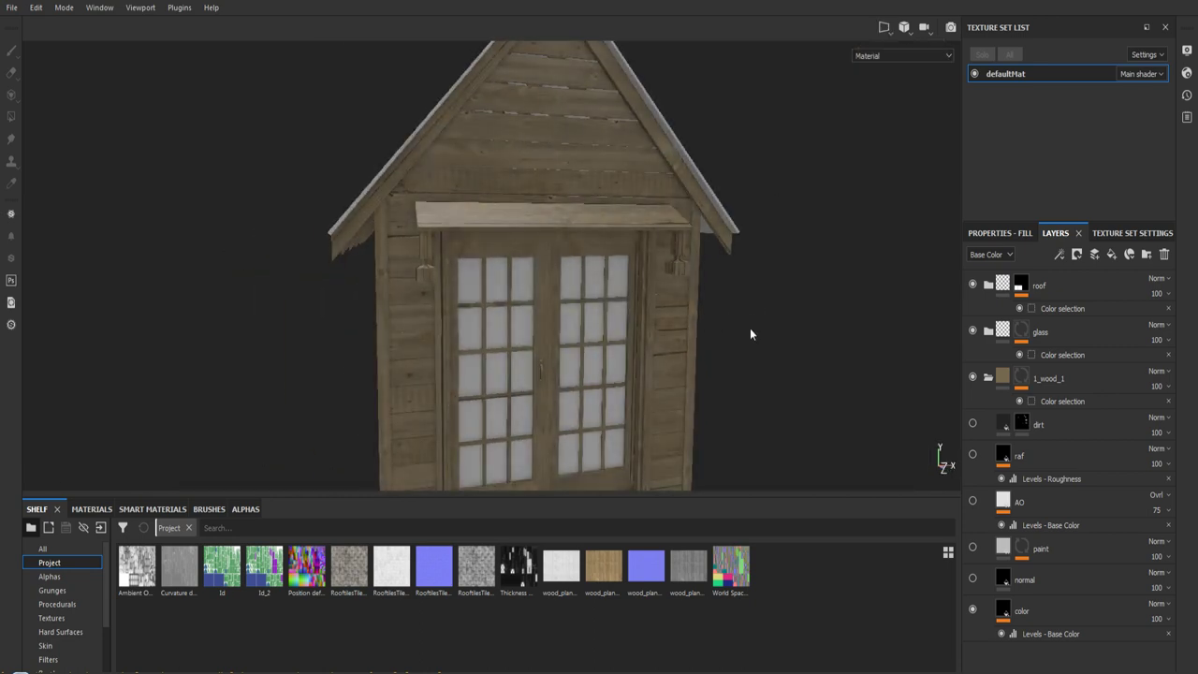
{"action": "left_click_drag", "start_coordinate": [749, 334], "coordinate": [552, 285], "text": "alt"}
{"action": "right_click_drag", "start_coordinate": [552, 285], "coordinate": [587, 393], "text": "alt"}
{"action": "left_click_drag", "start_coordinate": [587, 393], "coordinate": [639, 401], "text": "alt"}
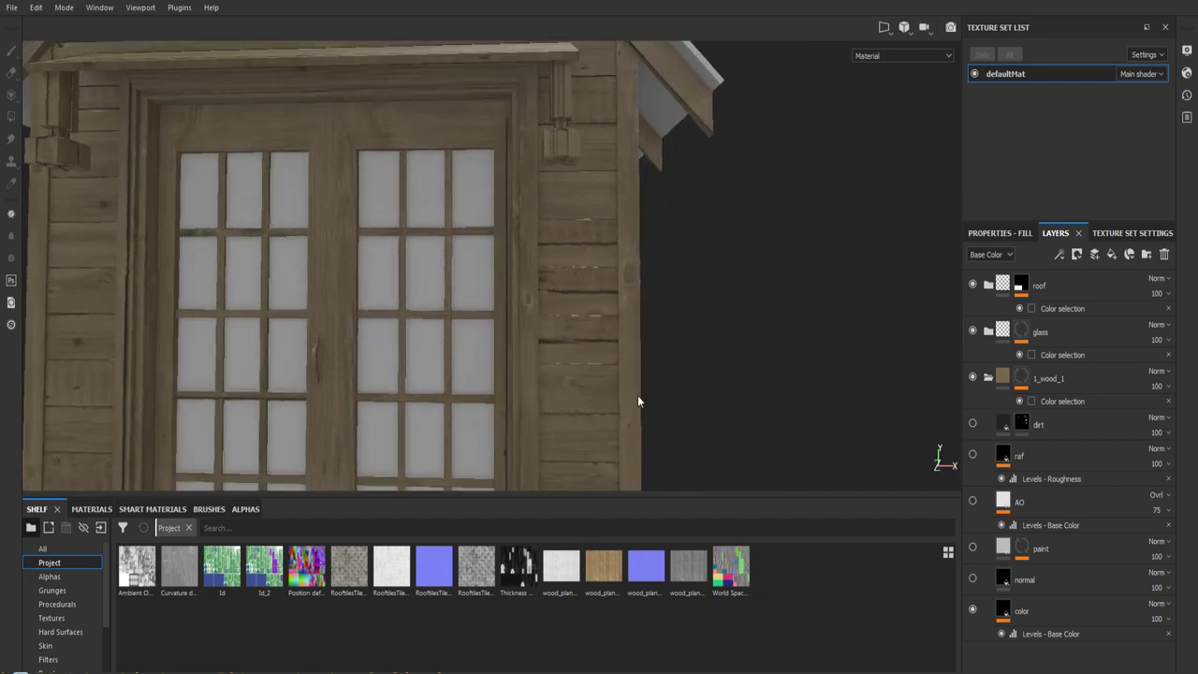
{"action": "left_click", "coordinate": [1114, 233]}
{"action": "scroll", "coordinate": [1030, 253], "scroll_direction": "up", "scroll_amount": 1}
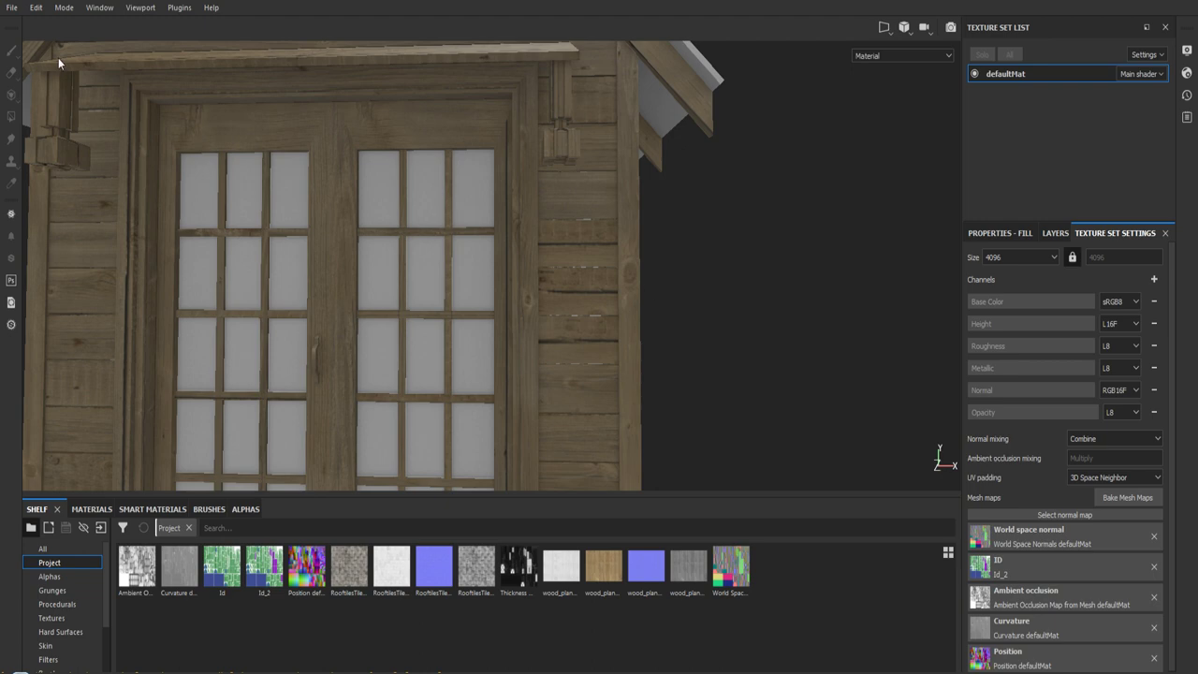
{"action": "scroll", "coordinate": [707, 289], "scroll_direction": "down", "scroll_amount": 2}
{"action": "scroll", "coordinate": [655, 272], "scroll_direction": "down", "scroll_amount": 2}
{"action": "mouse_move", "coordinate": [629, 293]}
{"action": "left_mouse_down", "text": "alt"}
{"action": "mouse_move", "coordinate": [676, 308]}
{"action": "mouse_move", "coordinate": [697, 277]}
{"action": "left_mouse_up", "text": "alt"}
{"action": "left_click", "coordinate": [1046, 259]}
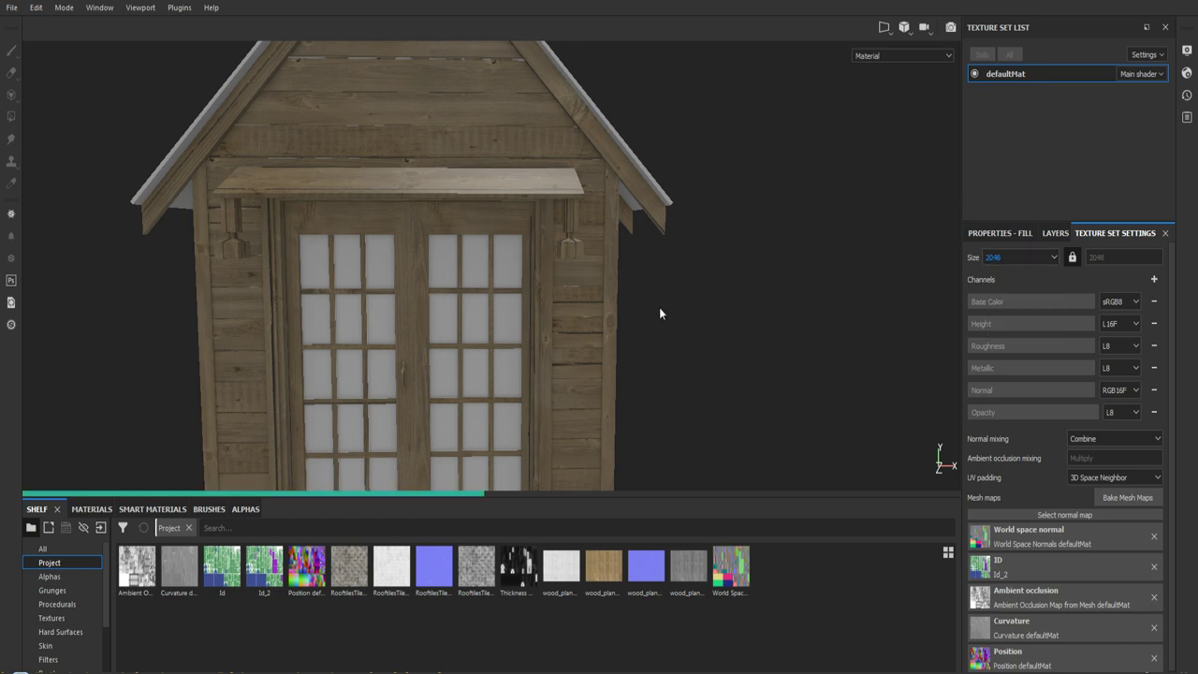
{"action": "mouse_move", "coordinate": [650, 313]}
{"action": "left_mouse_down", "text": "alt"}
{"action": "mouse_move", "coordinate": [779, 311]}
{"action": "mouse_move", "coordinate": [599, 253]}
{"action": "mouse_move", "coordinate": [350, 294]}
{"action": "mouse_move", "coordinate": [427, 425]}
{"action": "left_mouse_up", "text": "alt"}
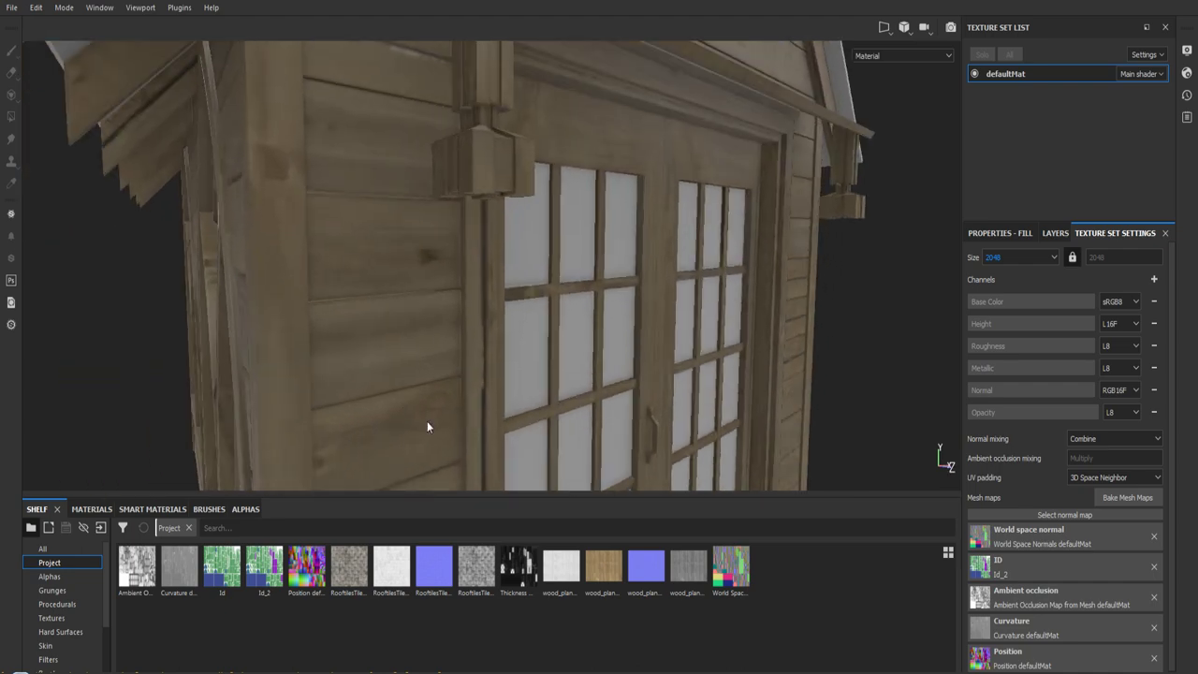
{"action": "left_click", "coordinate": [1054, 257]}
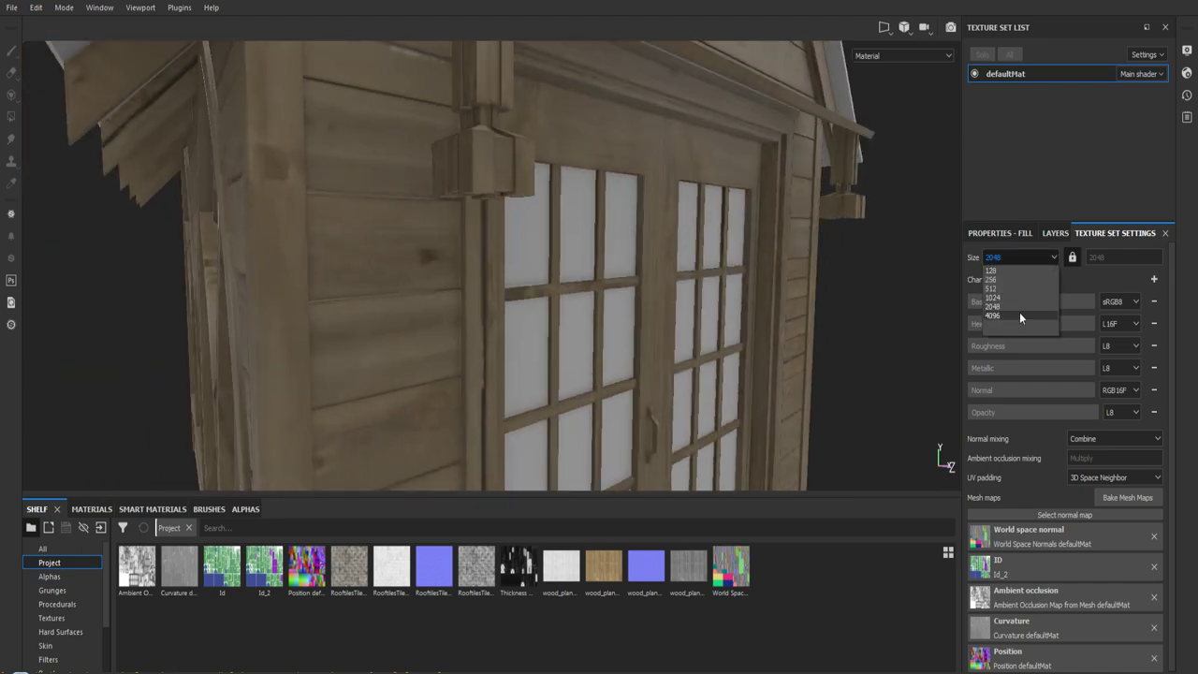
{"action": "left_click", "coordinate": [1016, 318]}
{"action": "type", "text": "4096"}
{"action": "key", "text": "Return"}
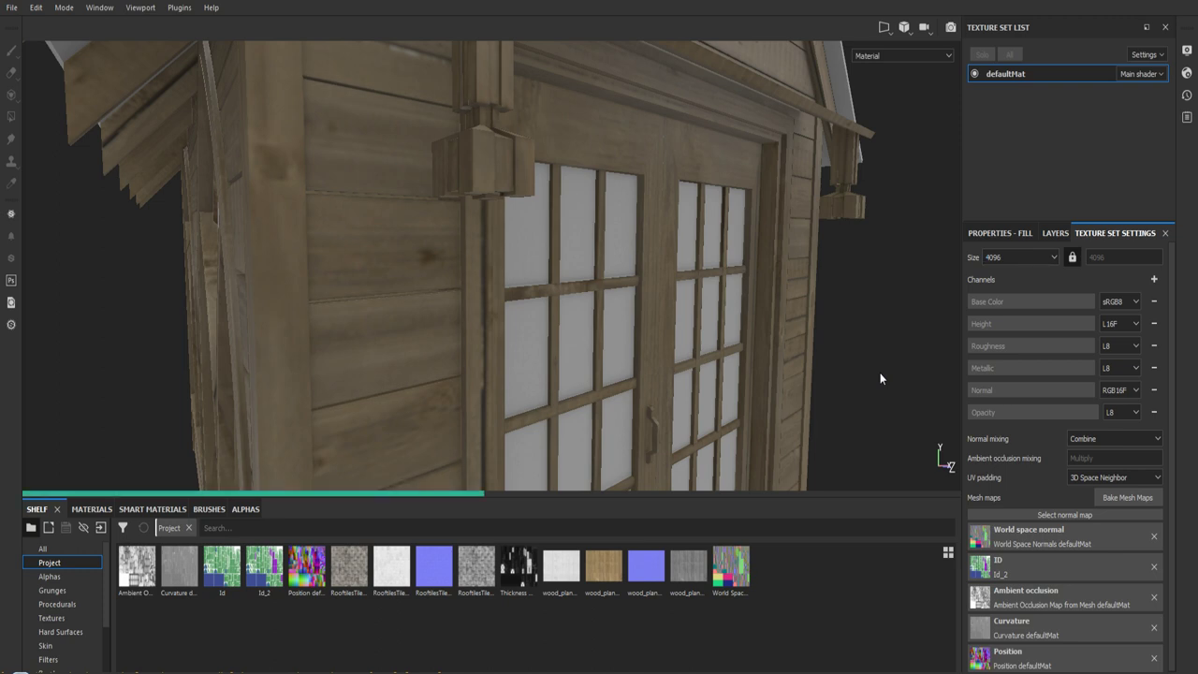
{"action": "left_click", "coordinate": [1004, 251]}
{"action": "left_click", "coordinate": [872, 386]}
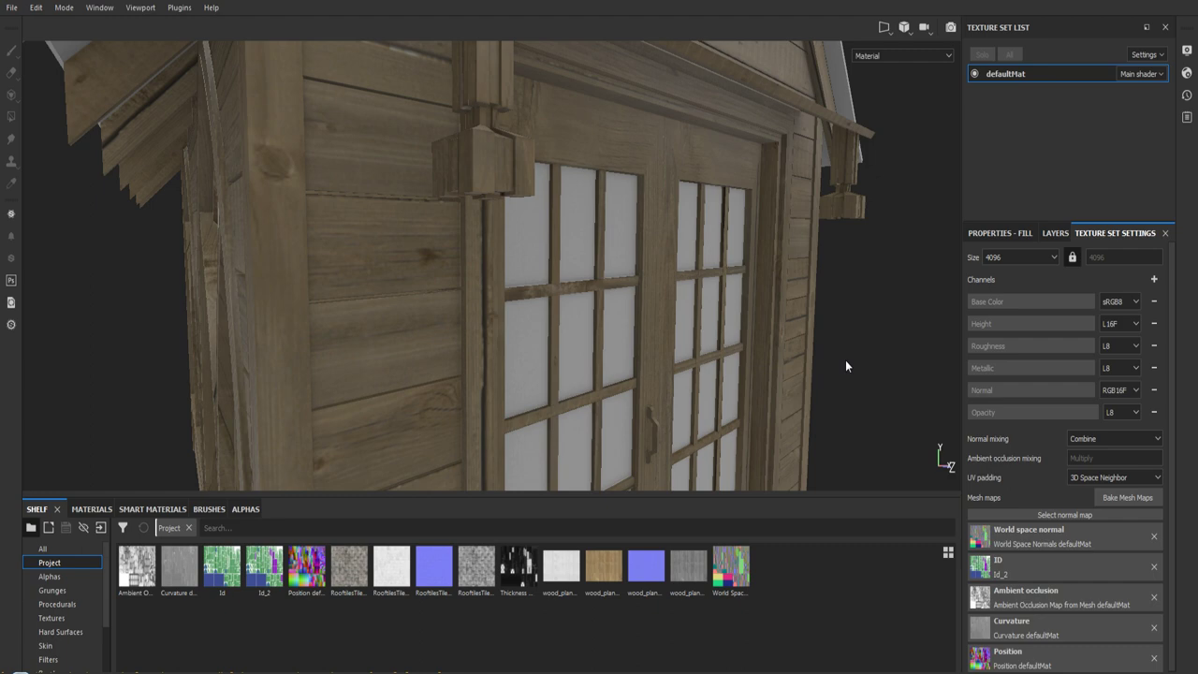
{"action": "mouse_move", "coordinate": [794, 390]}
{"action": "right_mouse_down", "text": "shift"}
{"action": "mouse_move", "coordinate": [844, 382]}
{"action": "mouse_move", "coordinate": [941, 449]}
{"action": "mouse_move", "coordinate": [873, 406]}
{"action": "mouse_move", "coordinate": [867, 430]}
{"action": "right_mouse_up", "text": "shift"}
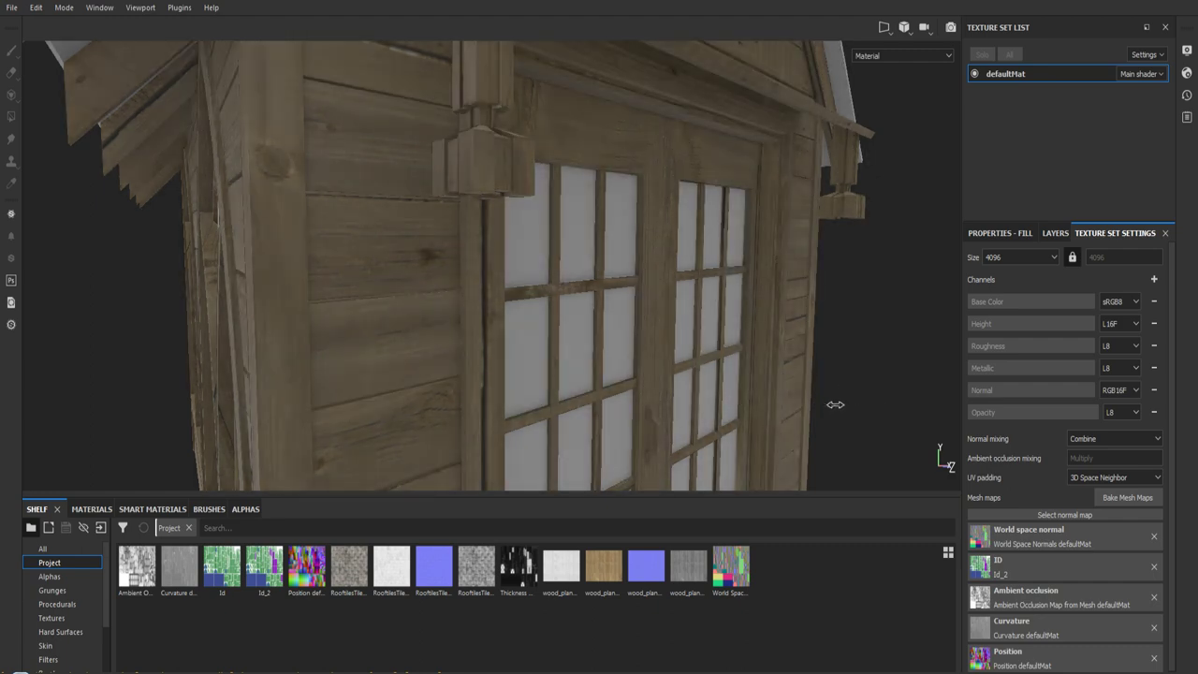
{"action": "mouse_move", "coordinate": [867, 430]}
{"action": "left_mouse_down", "text": "alt"}
{"action": "mouse_move", "coordinate": [867, 394]}
{"action": "mouse_move", "coordinate": [833, 393]}
{"action": "mouse_move", "coordinate": [631, 474]}
{"action": "mouse_move", "coordinate": [609, 326]}
{"action": "left_mouse_up", "text": "alt"}
{"action": "middle_click_drag", "start_coordinate": [610, 326], "coordinate": [635, 225], "text": "alt"}
{"action": "mouse_move", "coordinate": [635, 225]}
{"action": "left_mouse_down", "text": "alt"}
{"action": "mouse_move", "coordinate": [789, 347]}
{"action": "mouse_move", "coordinate": [802, 343]}
{"action": "left_mouse_up", "text": "alt"}
{"action": "middle_click_drag", "start_coordinate": [802, 343], "coordinate": [765, 300], "text": "alt"}
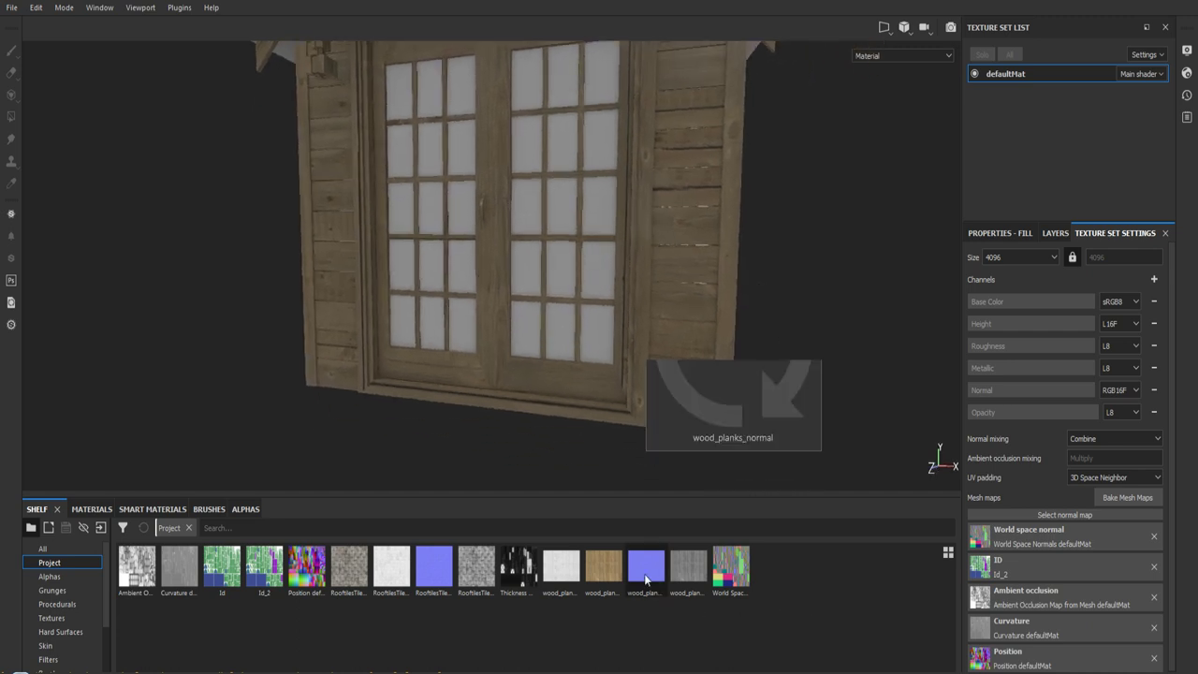
{"action": "mouse_move", "coordinate": [688, 566]}
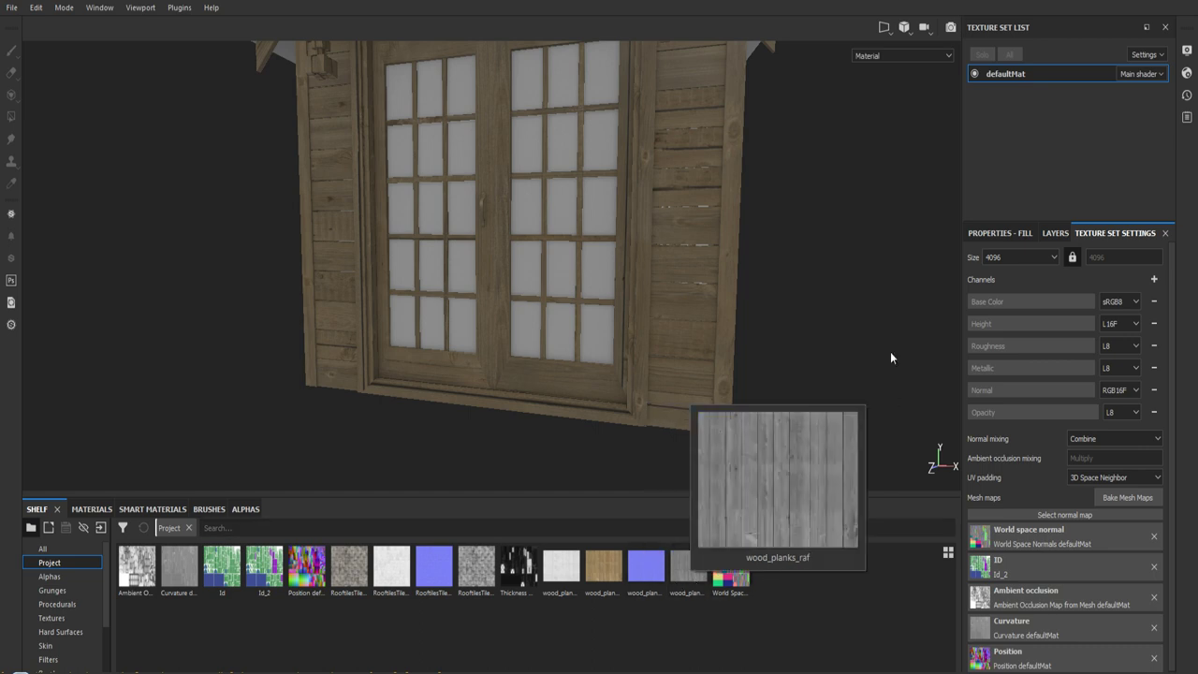
{"action": "mouse_move", "coordinate": [790, 419]}
{"action": "right_mouse_down", "text": "shift"}
{"action": "mouse_move", "coordinate": [781, 343]}
{"action": "mouse_move", "coordinate": [796, 406]}
{"action": "mouse_move", "coordinate": [637, 396]}
{"action": "mouse_move", "coordinate": [690, 395]}
{"action": "right_mouse_up", "text": "shift"}
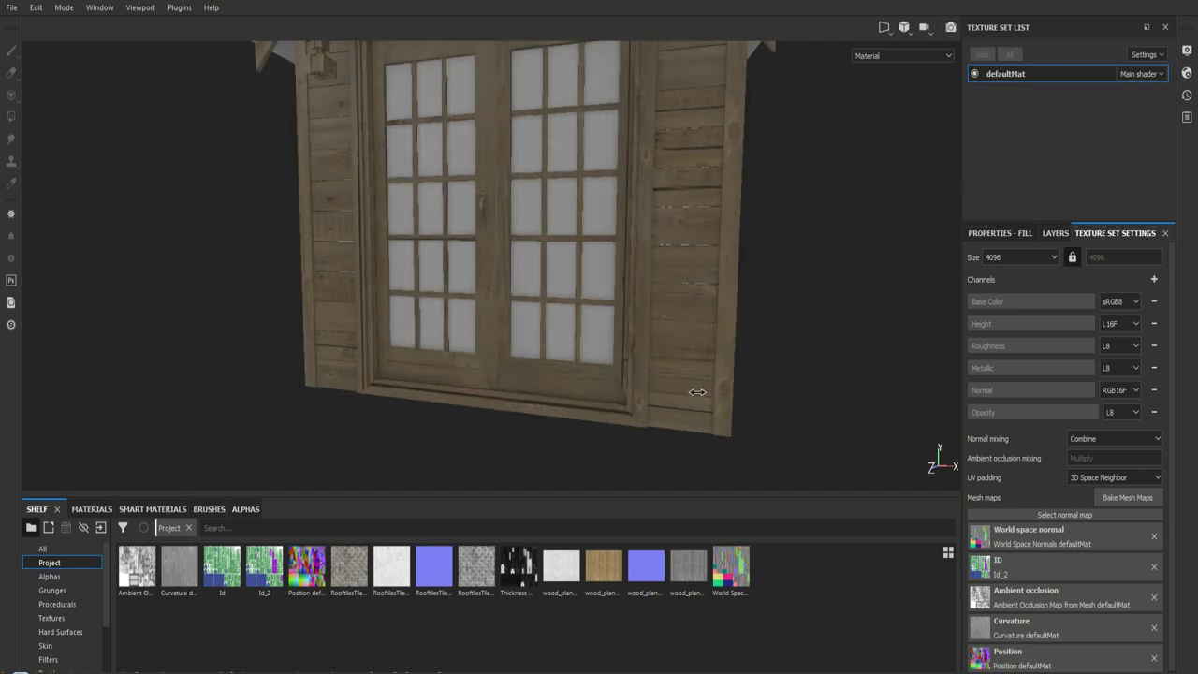
{"action": "left_click_drag", "start_coordinate": [690, 395], "coordinate": [849, 378], "text": "alt"}
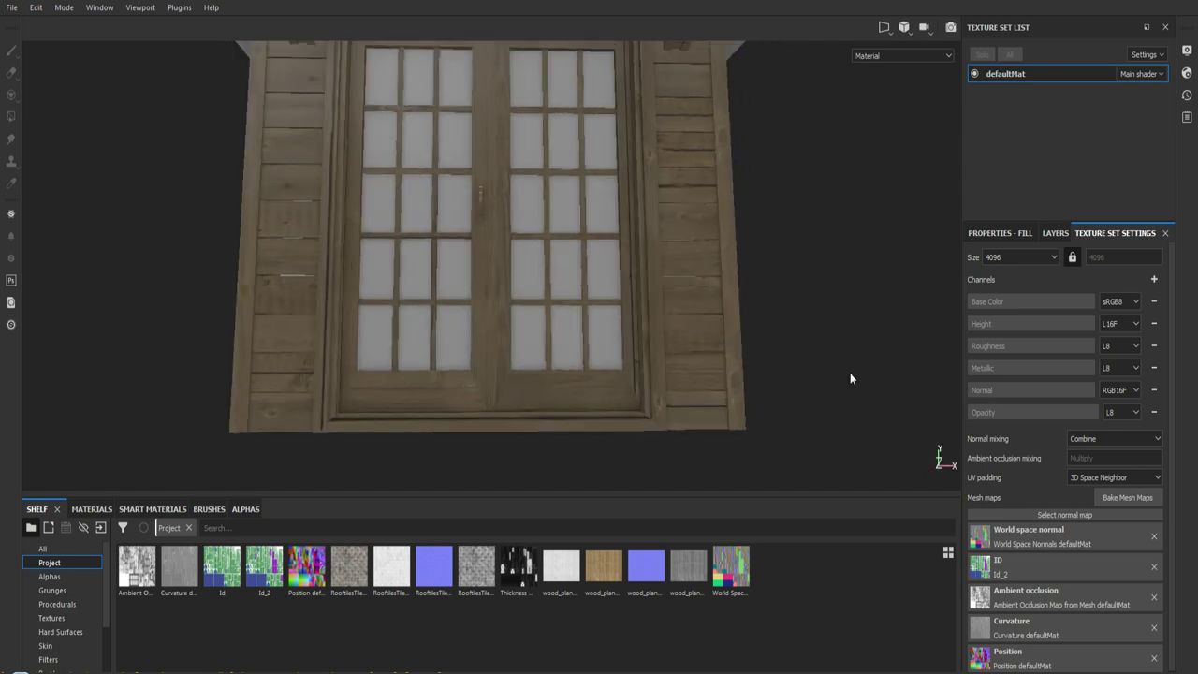
- Select the color fill layer and show its wood_planks_new_0007_01 fill properties
{"action": "left_click", "coordinate": [1054, 233]}
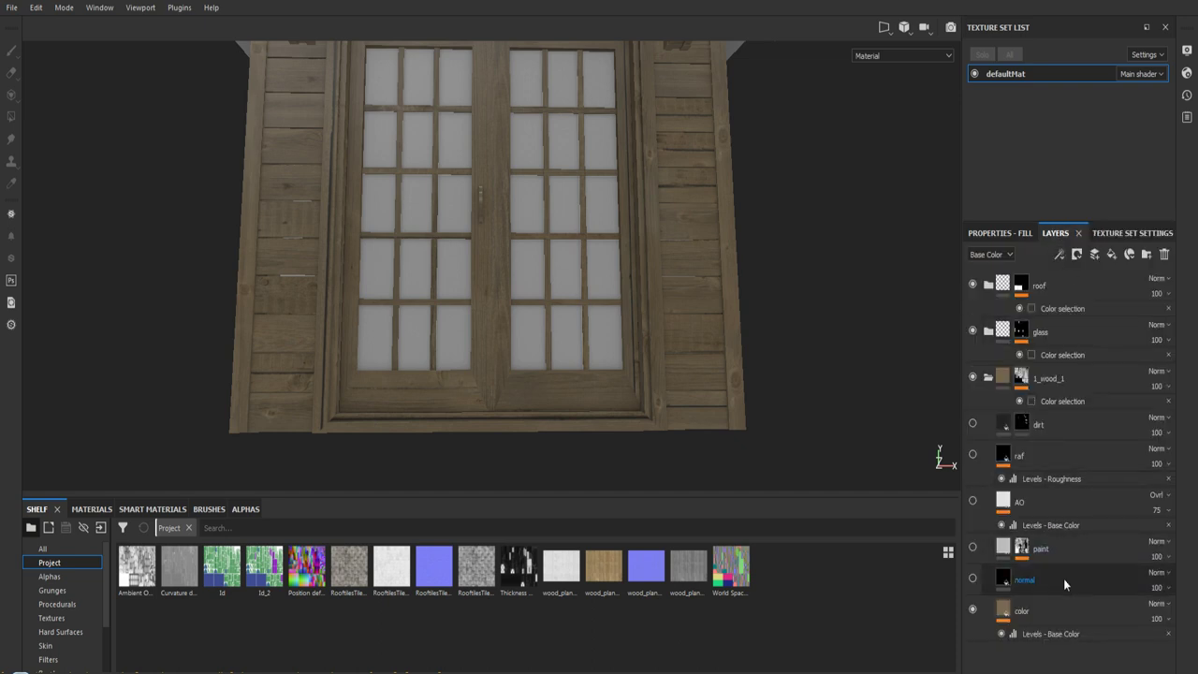
{"action": "left_click", "coordinate": [1052, 605]}
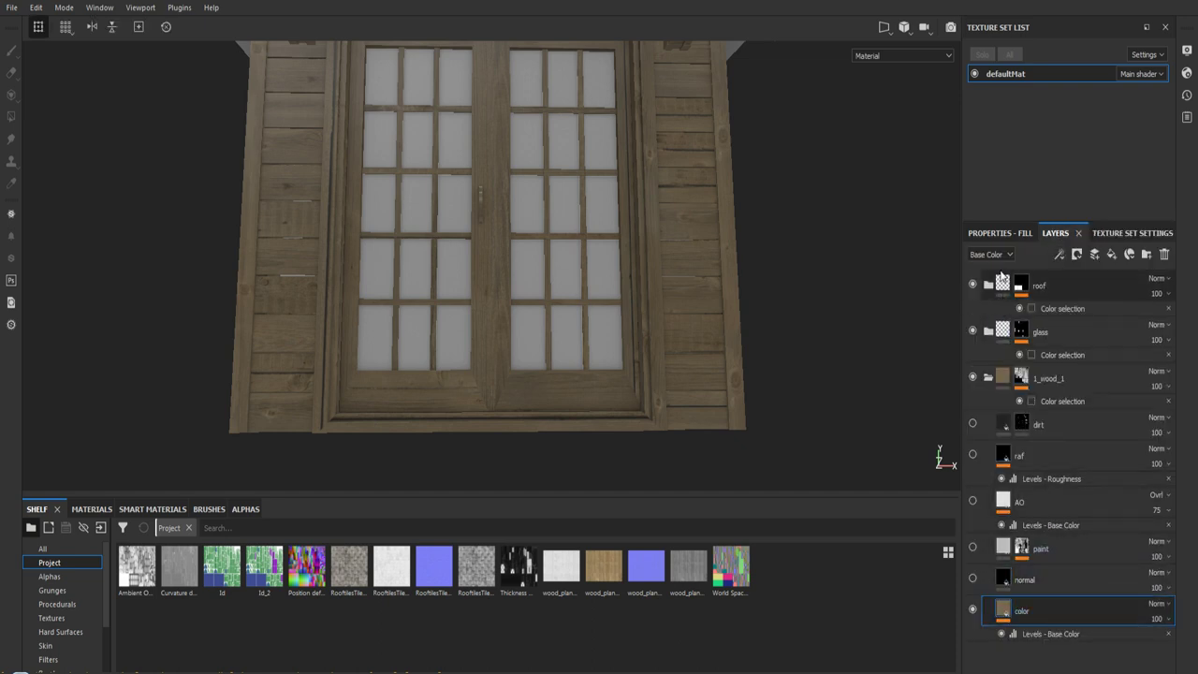
{"action": "left_click", "coordinate": [999, 233]}
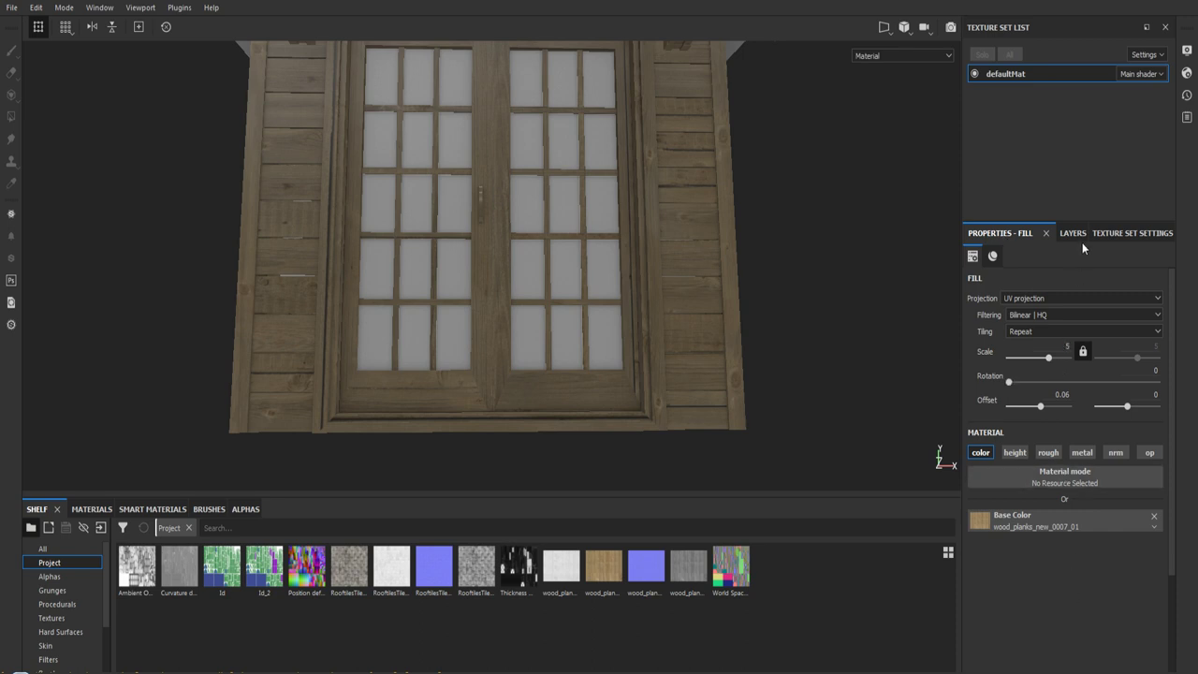
{"action": "left_click", "coordinate": [1076, 236]}
{"action": "left_click", "coordinate": [1015, 236]}
{"action": "left_click", "coordinate": [885, 28]}
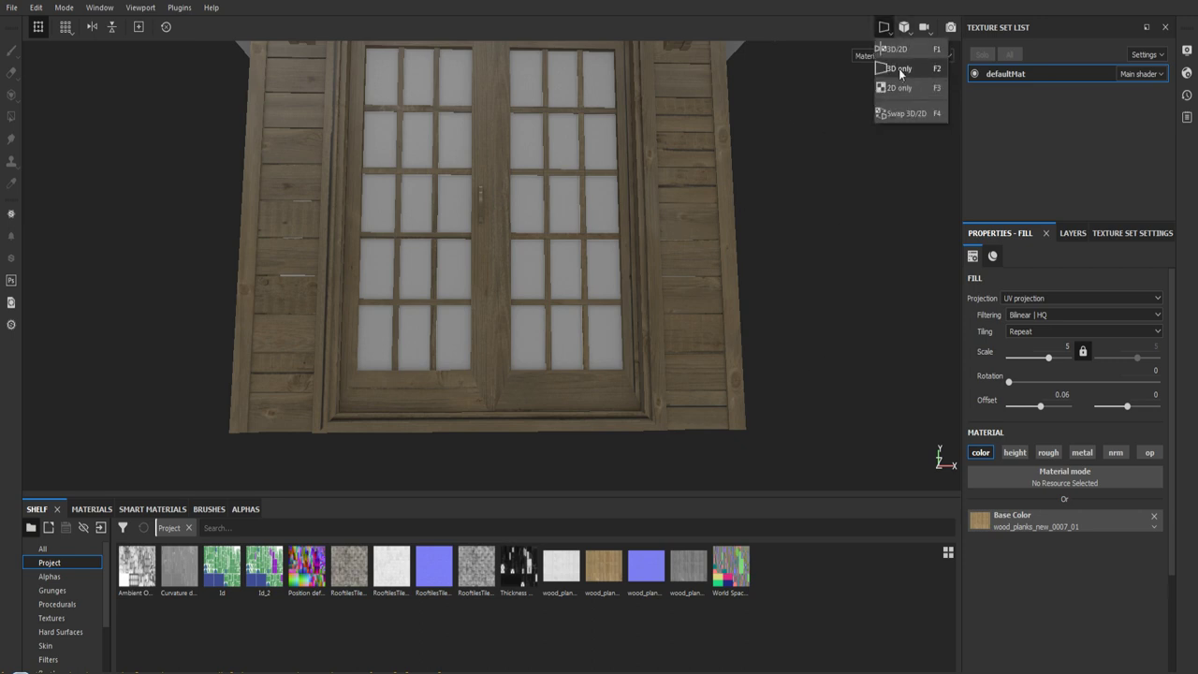
- Show the 3D and UV views side by side and try the wood fill at tiling scale 1
{"action": "left_click", "coordinate": [901, 49]}
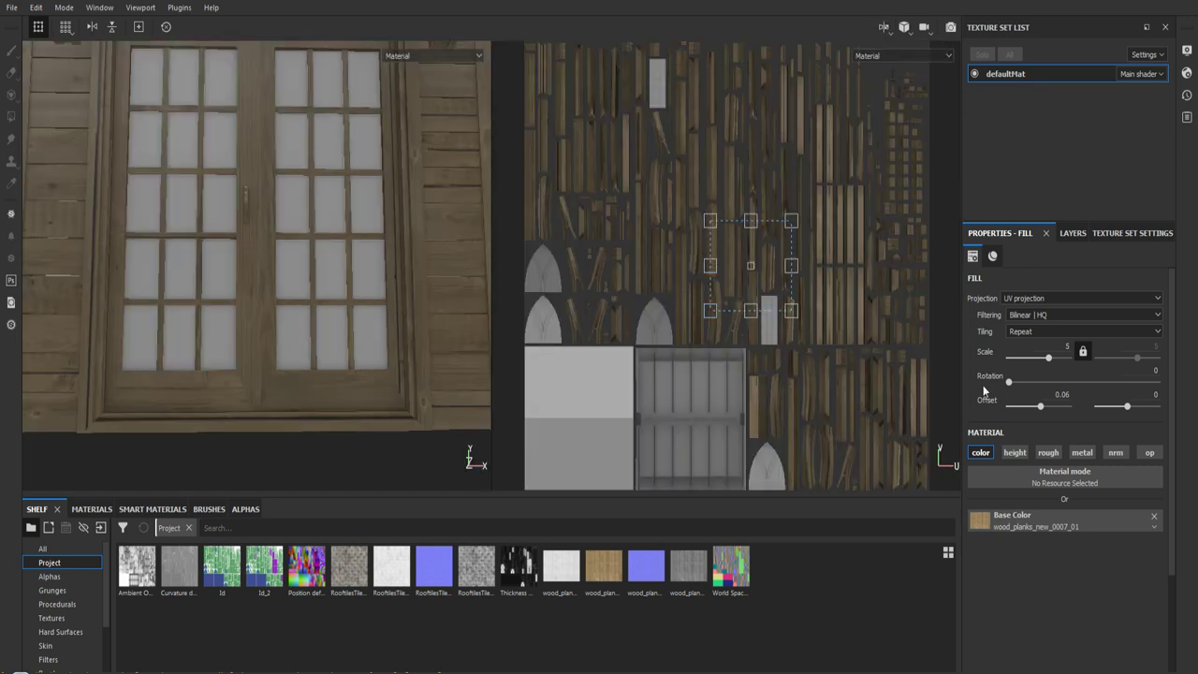
{"action": "left_click_drag", "start_coordinate": [1050, 361], "coordinate": [997, 359]}
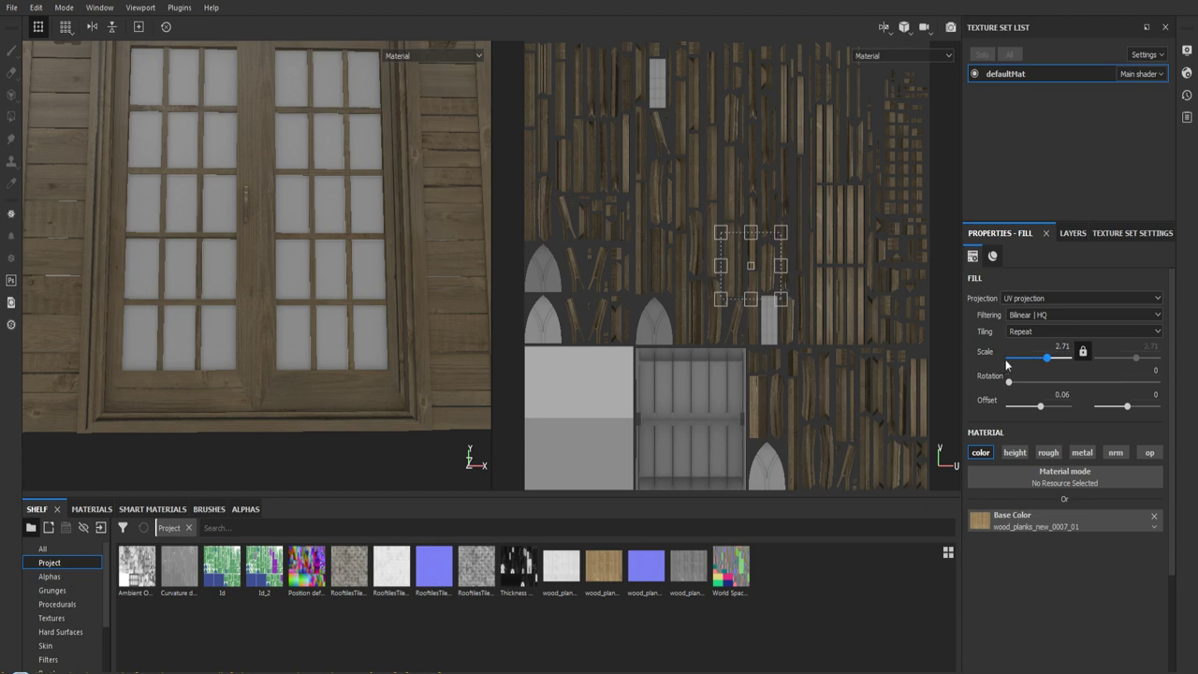
{"action": "left_click", "coordinate": [1062, 346]}
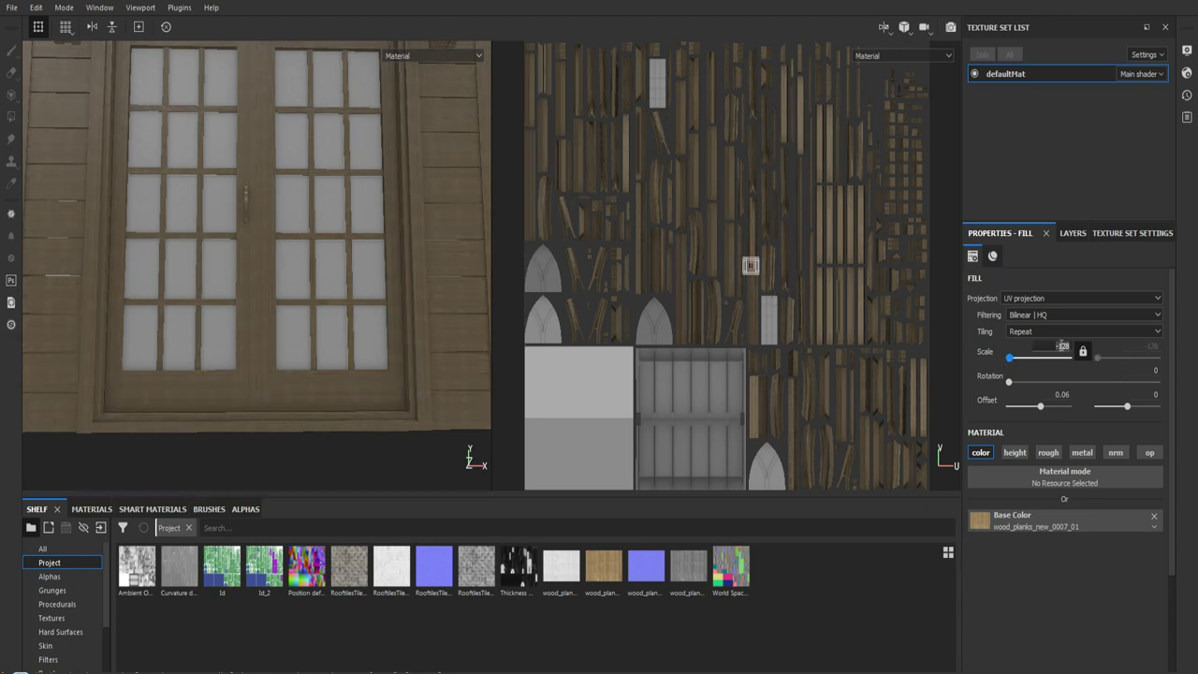
{"action": "key", "text": "Return"}
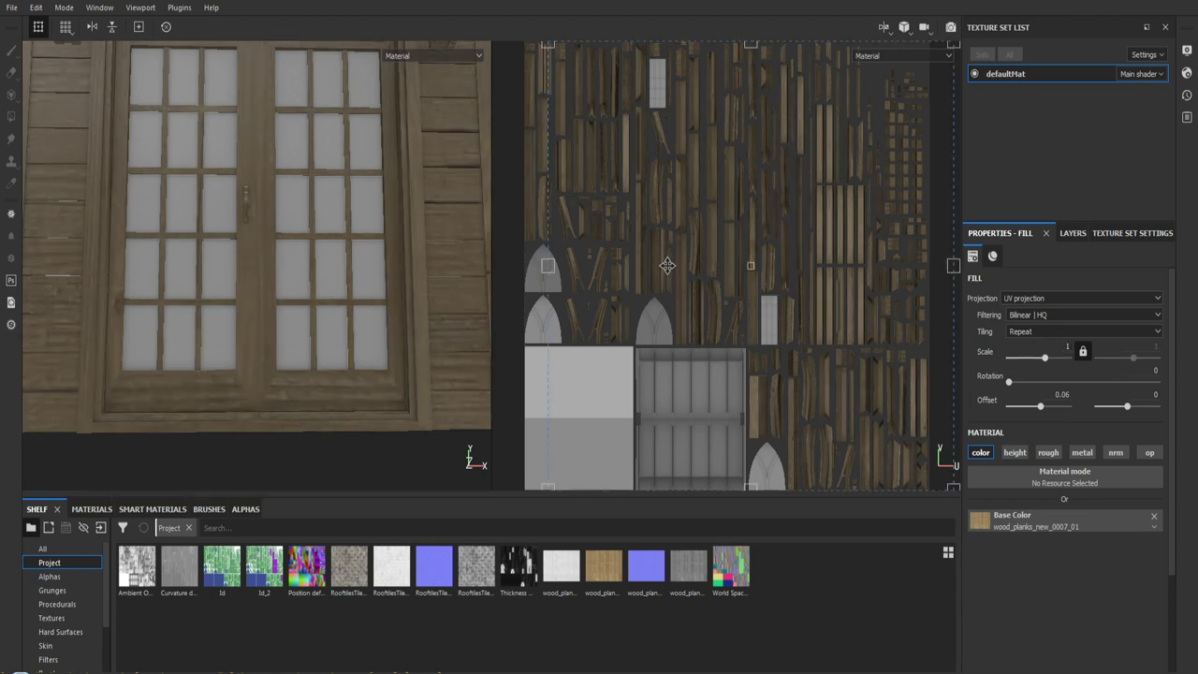
- Frame both views and orbit around the door to judge the coarser planks
{"action": "scroll", "coordinate": [681, 242], "scroll_direction": "down", "scroll_amount": 3}
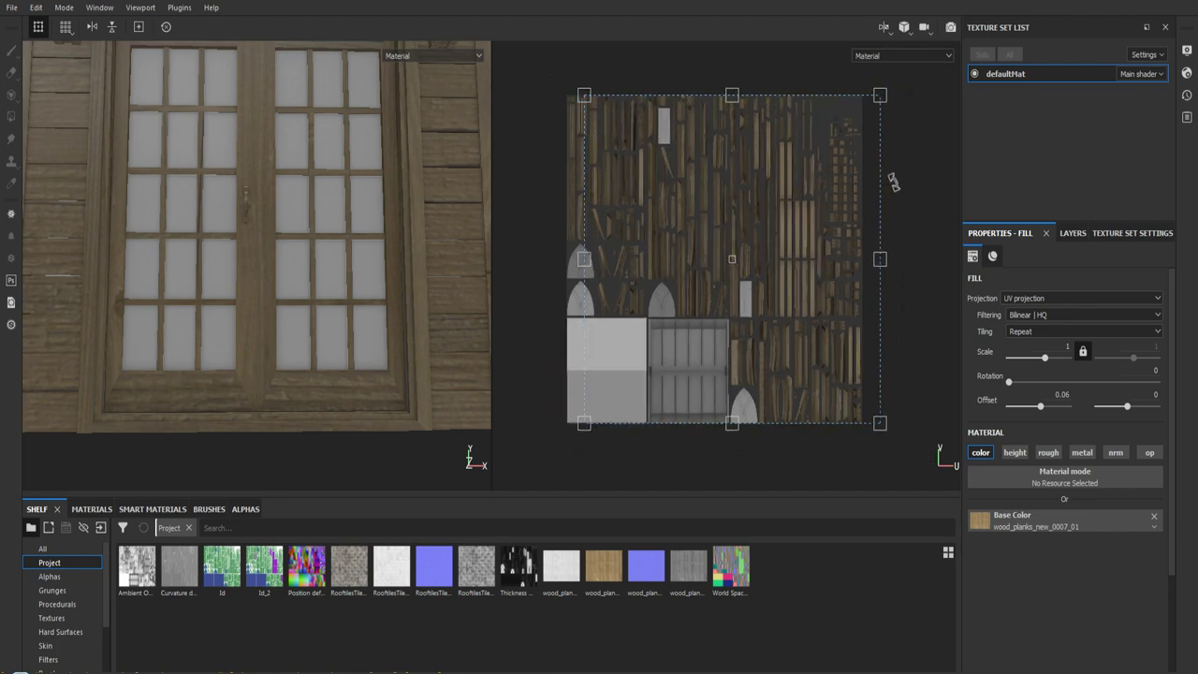
{"action": "left_click_drag", "start_coordinate": [483, 272], "coordinate": [515, 232], "text": "alt"}
{"action": "key", "text": "f"}
{"action": "mouse_move", "coordinate": [449, 255]}
{"action": "left_mouse_down", "text": "alt"}
{"action": "mouse_move", "coordinate": [436, 339]}
{"action": "mouse_move", "coordinate": [478, 281]}
{"action": "mouse_move", "coordinate": [610, 262]}
{"action": "left_mouse_up", "text": "alt"}
{"action": "mouse_move", "coordinate": [393, 243]}
{"action": "left_mouse_down", "text": "alt"}
{"action": "mouse_move", "coordinate": [338, 201]}
{"action": "mouse_move", "coordinate": [387, 302]}
{"action": "mouse_move", "coordinate": [303, 254]}
{"action": "mouse_move", "coordinate": [315, 249]}
{"action": "mouse_move", "coordinate": [265, 200]}
{"action": "mouse_move", "coordinate": [334, 420]}
{"action": "mouse_move", "coordinate": [257, 137]}
{"action": "mouse_move", "coordinate": [341, 278]}
{"action": "mouse_move", "coordinate": [378, 214]}
{"action": "mouse_move", "coordinate": [370, 146]}
{"action": "mouse_move", "coordinate": [476, 183]}
{"action": "mouse_move", "coordinate": [458, 211]}
{"action": "mouse_move", "coordinate": [478, 251]}
{"action": "mouse_move", "coordinate": [232, 217]}
{"action": "mouse_move", "coordinate": [393, 303]}
{"action": "mouse_move", "coordinate": [414, 247]}
{"action": "mouse_move", "coordinate": [496, 276]}
{"action": "left_mouse_up", "text": "alt"}
{"action": "scroll", "coordinate": [312, 260], "scroll_direction": "up", "scroll_amount": 3}
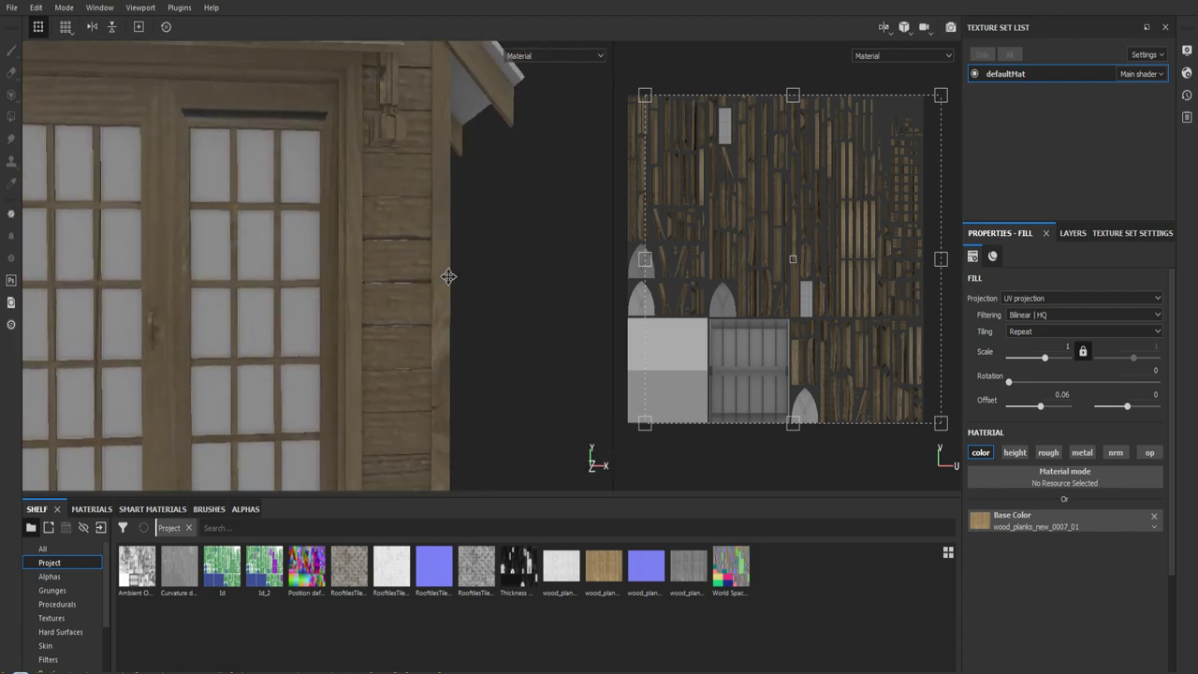
{"action": "scroll", "coordinate": [584, 305], "scroll_direction": "down", "scroll_amount": 2}
- Set the wood fill's tiling scale back to 5 and view the roof from above
{"action": "left_click", "coordinate": [1065, 346]}
{"action": "type", "text": "3"}
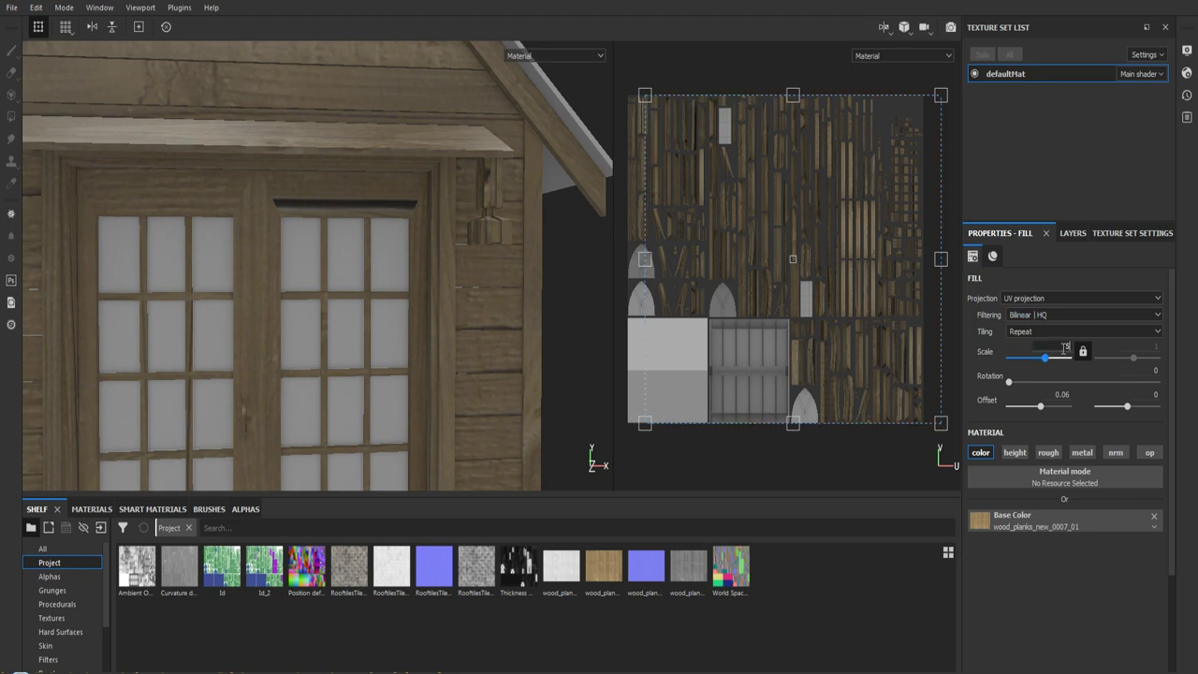
{"action": "key", "text": "Return"}
{"action": "mouse_move", "coordinate": [522, 384]}
{"action": "left_mouse_down", "text": "alt"}
{"action": "mouse_move", "coordinate": [415, 262]}
{"action": "mouse_move", "coordinate": [393, 281]}
{"action": "left_mouse_up", "text": "alt"}
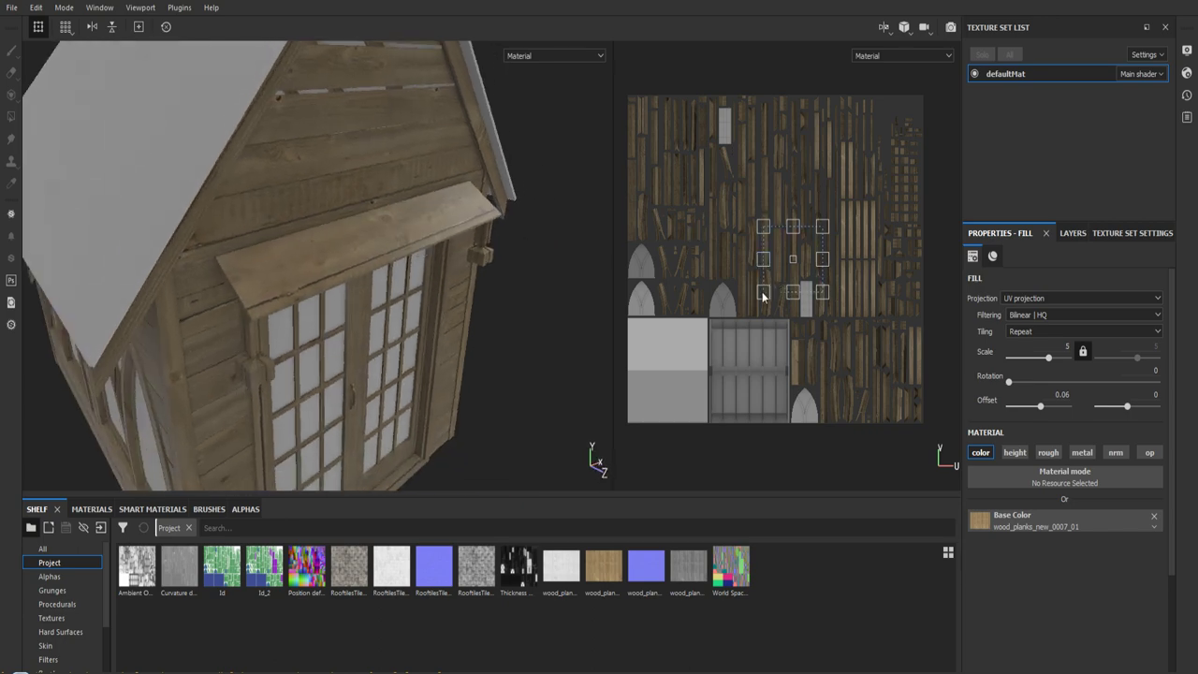
- Move in close on the arched side window and select the normal layer in the Layers stack
{"action": "left_click_drag", "start_coordinate": [458, 352], "coordinate": [396, 327], "text": "alt"}
{"action": "left_click_drag", "start_coordinate": [273, 306], "coordinate": [364, 205], "text": "alt"}
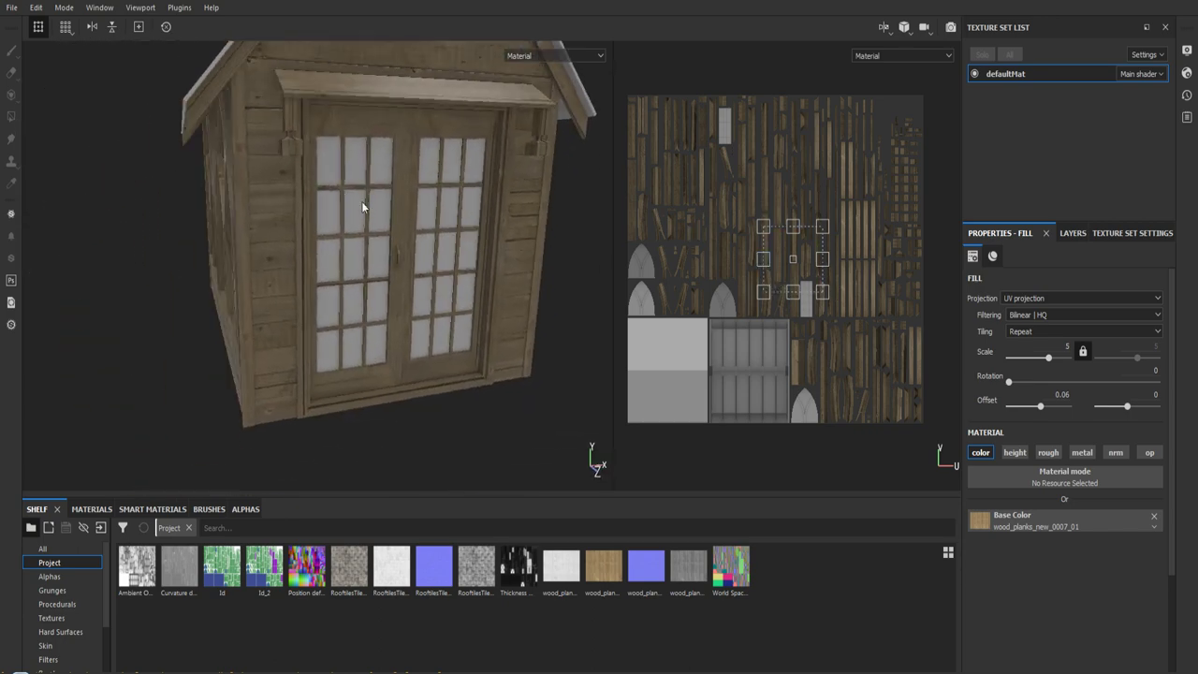
{"action": "scroll", "coordinate": [526, 302], "scroll_direction": "up", "scroll_amount": 5}
{"action": "mouse_move", "coordinate": [527, 302]}
{"action": "left_mouse_down", "text": "alt"}
{"action": "mouse_move", "coordinate": [586, 296]}
{"action": "mouse_move", "coordinate": [308, 329]}
{"action": "mouse_move", "coordinate": [420, 343]}
{"action": "mouse_move", "coordinate": [495, 302]}
{"action": "mouse_move", "coordinate": [358, 306]}
{"action": "mouse_move", "coordinate": [393, 301]}
{"action": "left_mouse_up", "text": "alt"}
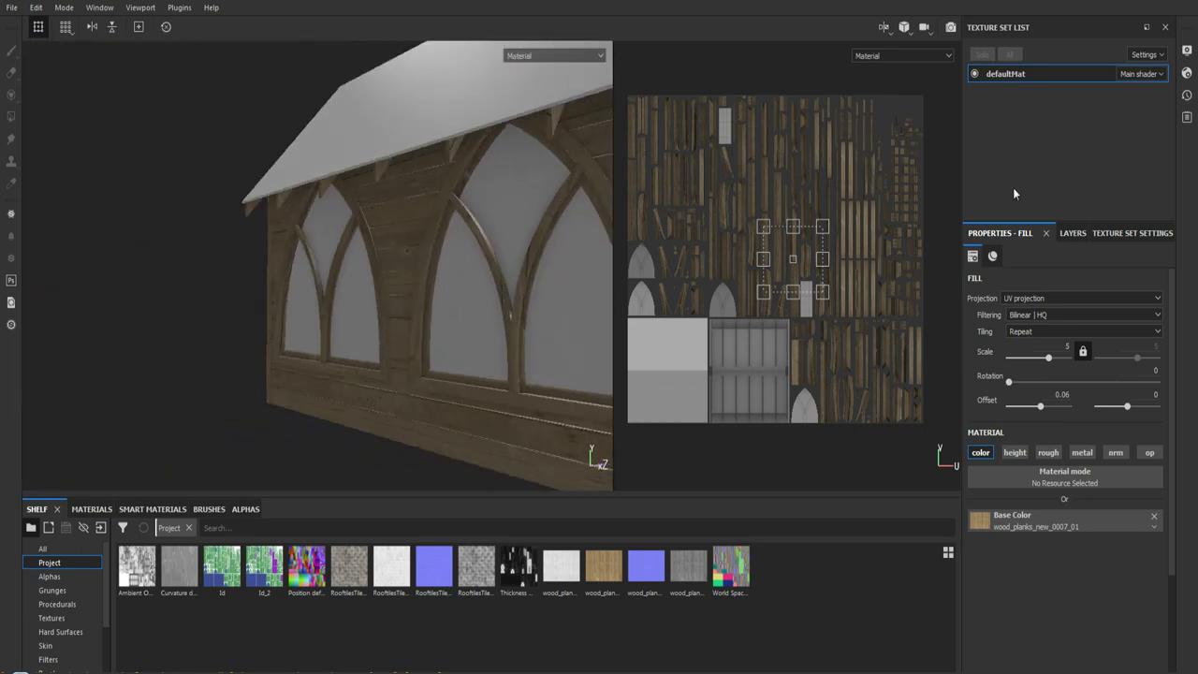
{"action": "left_click", "coordinate": [1055, 233]}
{"action": "left_click", "coordinate": [1067, 581]}
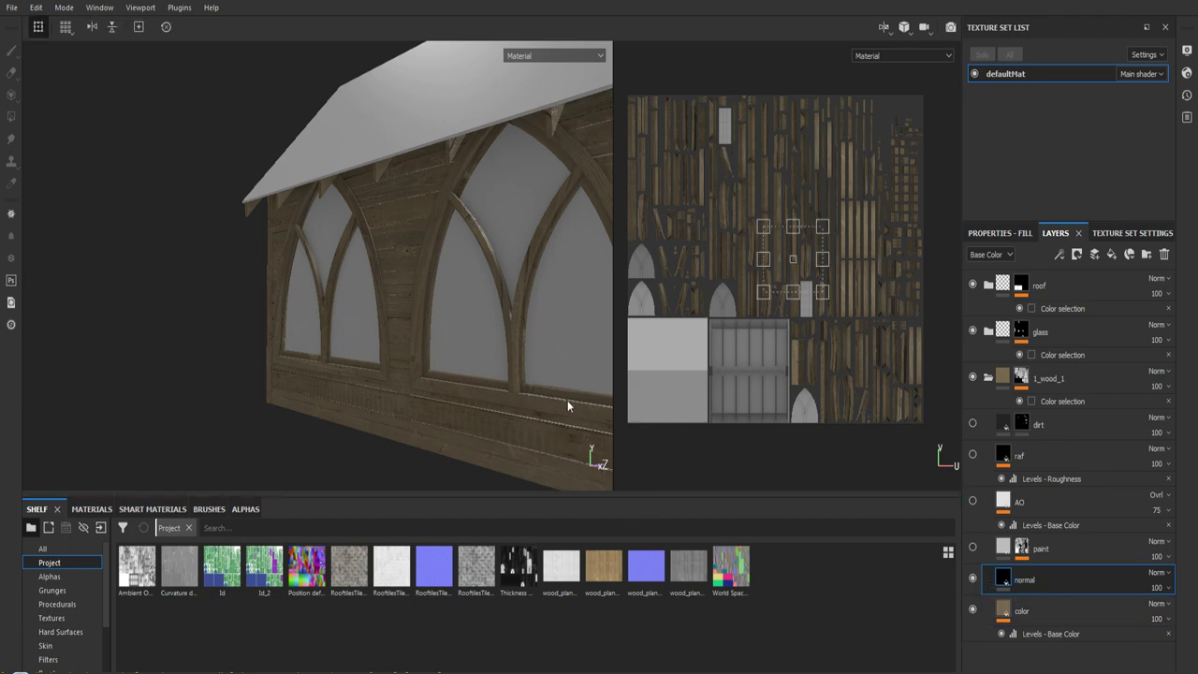
- Hide the normal layer and turn it back on to compare the door-side shading
{"action": "mouse_move", "coordinate": [567, 405]}
{"action": "left_mouse_down", "text": "alt"}
{"action": "mouse_move", "coordinate": [393, 410]}
{"action": "mouse_move", "coordinate": [564, 321]}
{"action": "mouse_move", "coordinate": [578, 339]}
{"action": "left_mouse_up", "text": "alt"}
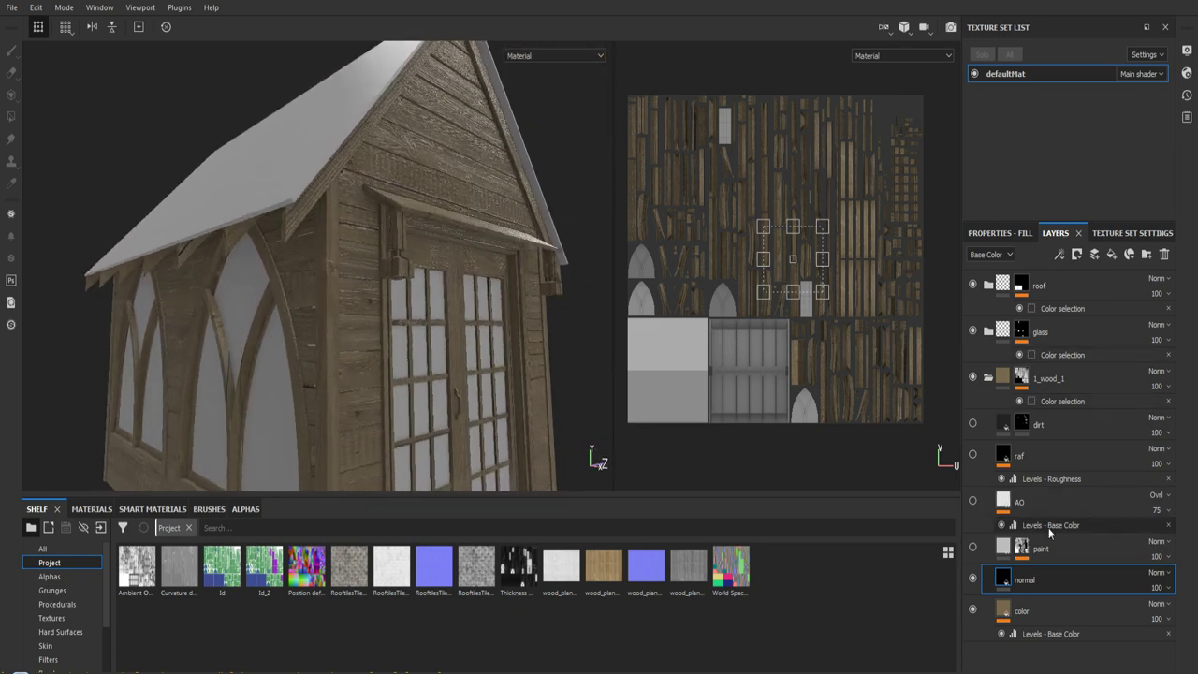
{"action": "left_click", "coordinate": [973, 581]}
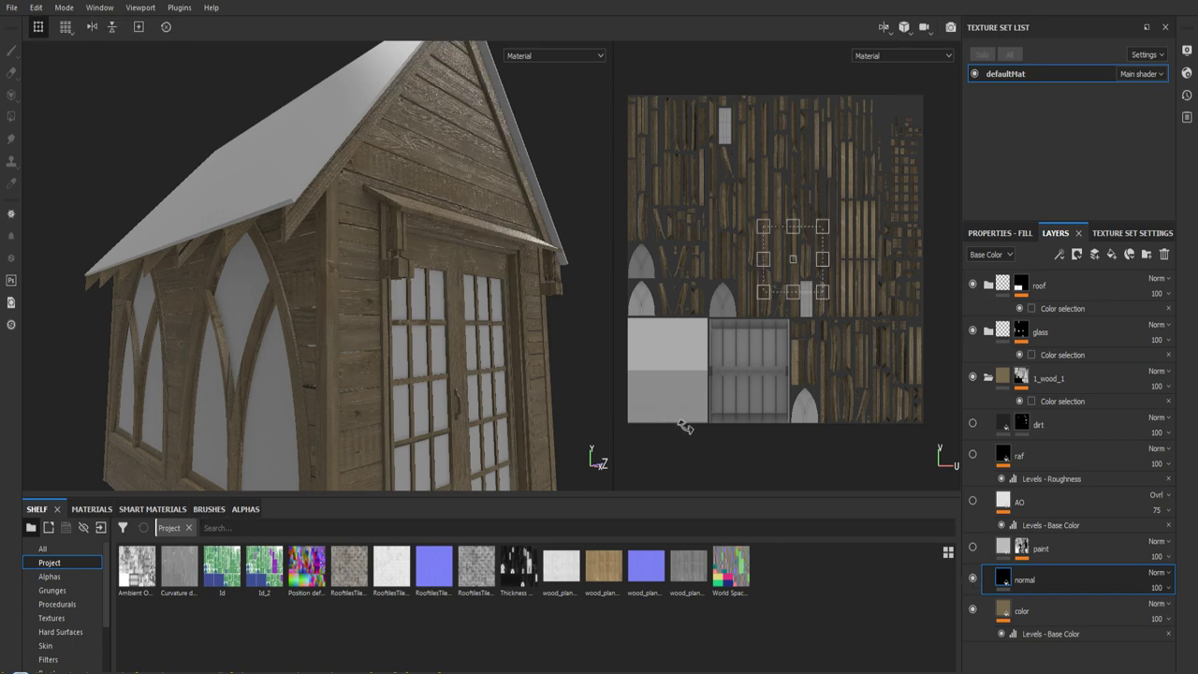
{"action": "mouse_move", "coordinate": [593, 268]}
{"action": "left_mouse_down", "text": "alt+shift"}
{"action": "mouse_move", "coordinate": [504, 287]}
{"action": "mouse_move", "coordinate": [588, 267]}
{"action": "left_mouse_up", "text": "alt+shift"}
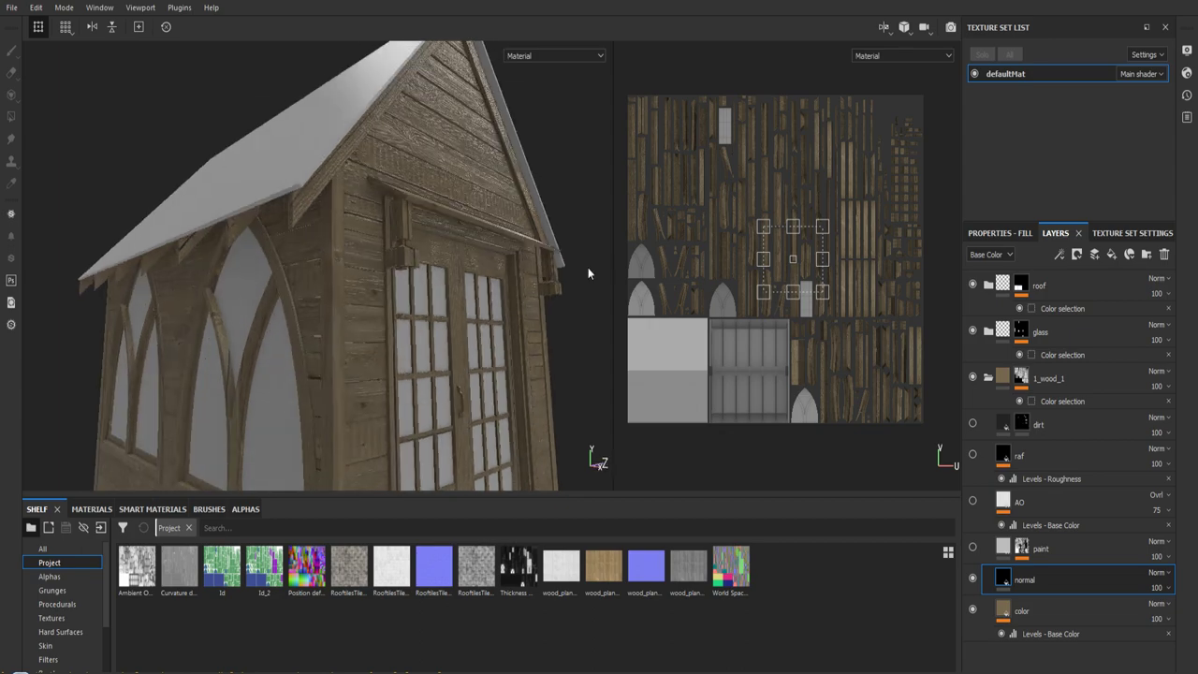
{"action": "scroll", "coordinate": [588, 267], "scroll_direction": "up", "scroll_amount": 5}
{"action": "scroll", "coordinate": [402, 227], "scroll_direction": "down", "scroll_amount": 5}
{"action": "left_click_drag", "start_coordinate": [401, 227], "coordinate": [406, 294], "text": "alt"}
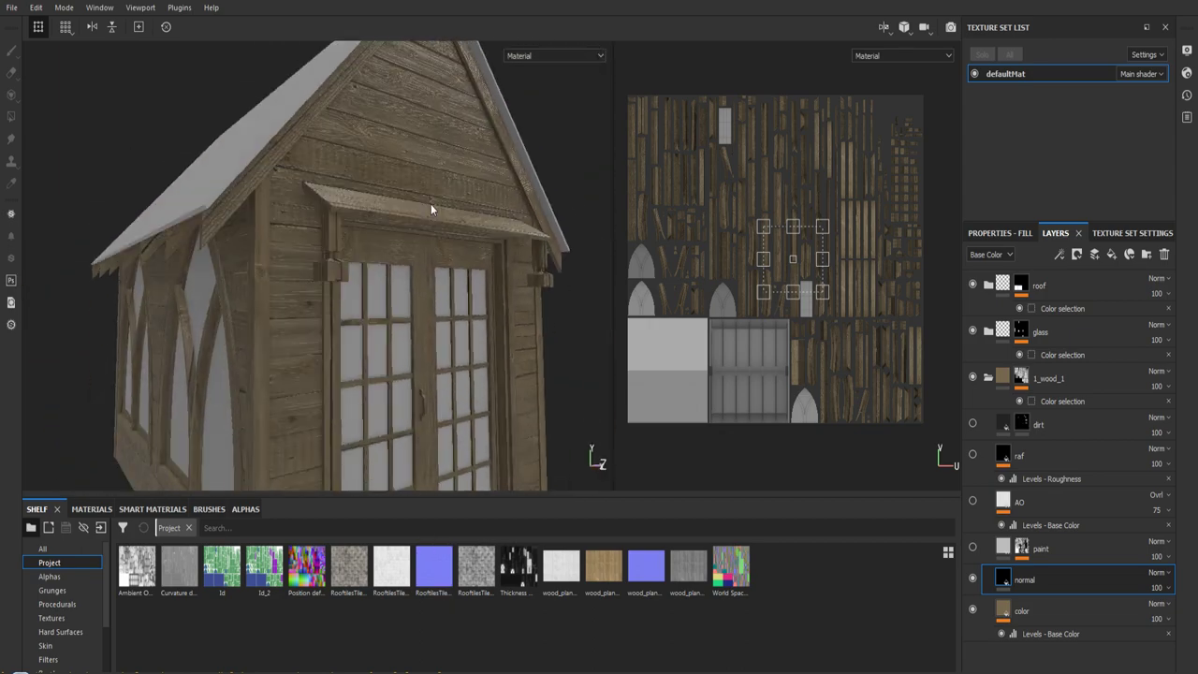
{"action": "mouse_move", "coordinate": [406, 293]}
{"action": "left_mouse_down", "text": "alt"}
{"action": "mouse_move", "coordinate": [486, 183]}
{"action": "mouse_move", "coordinate": [491, 407]}
{"action": "left_mouse_up", "text": "alt"}
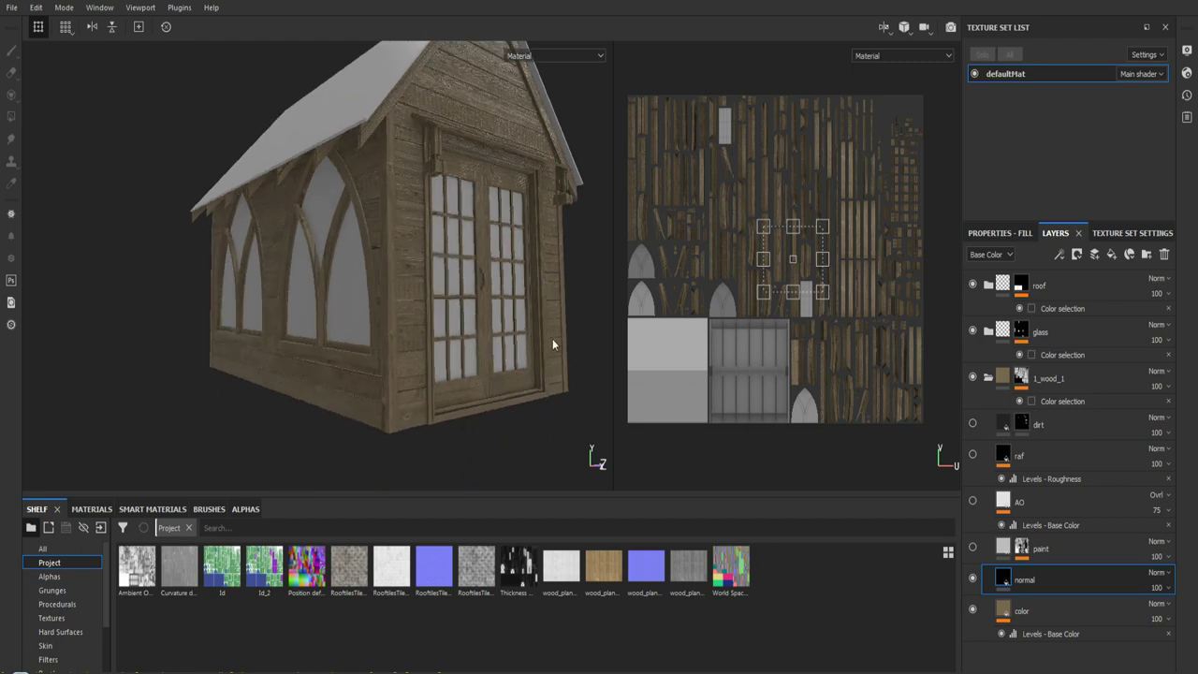
{"action": "left_click_drag", "start_coordinate": [552, 345], "coordinate": [577, 377], "text": "alt"}
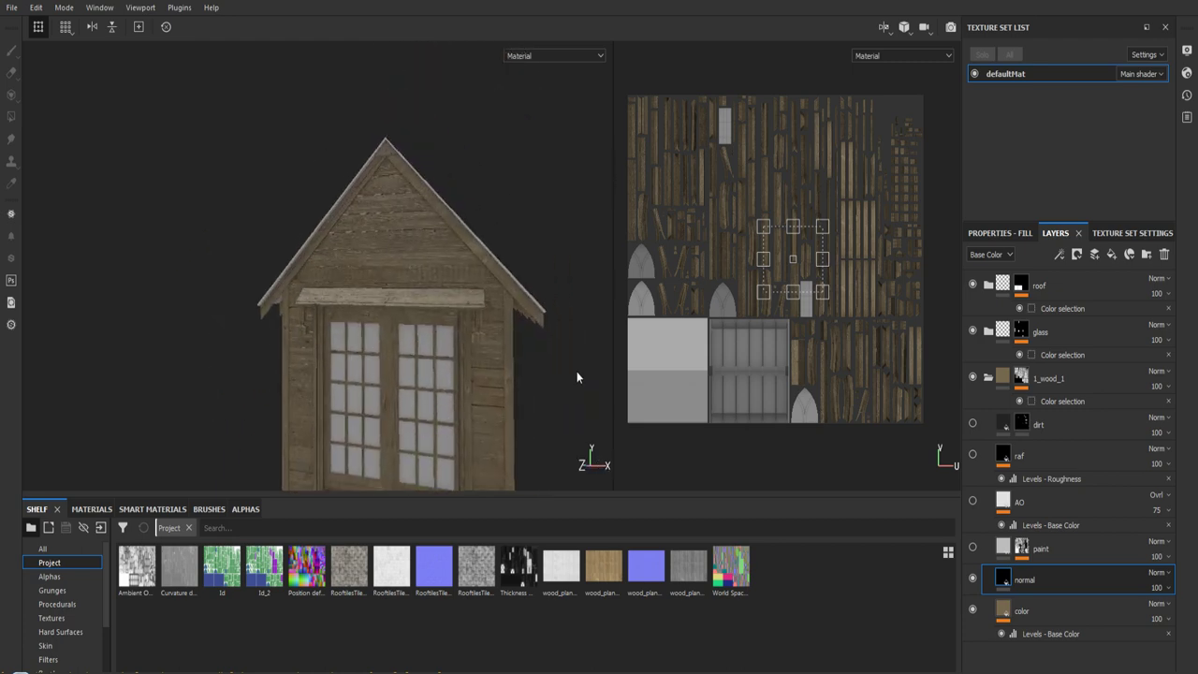
{"action": "right_click_drag", "start_coordinate": [576, 377], "coordinate": [458, 364], "text": "shift"}
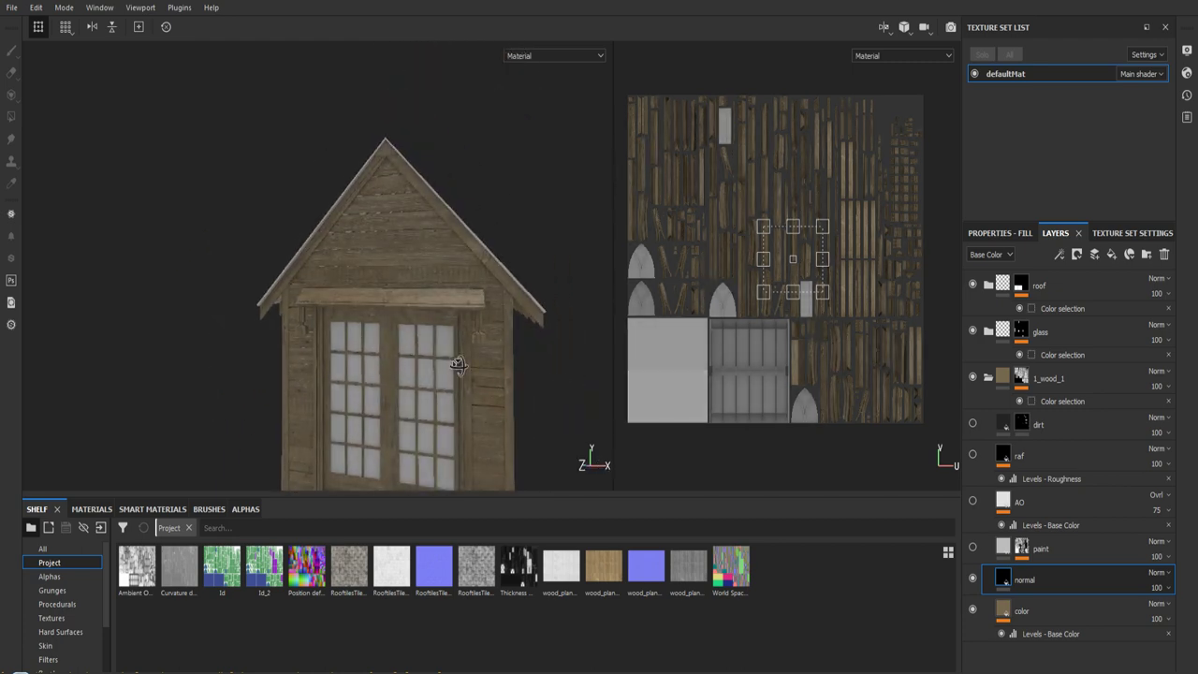
{"action": "left_click_drag", "start_coordinate": [459, 365], "coordinate": [569, 368], "text": "alt"}
{"action": "mouse_move", "coordinate": [569, 369]}
{"action": "right_mouse_down", "text": "alt"}
{"action": "mouse_move", "coordinate": [384, 421]}
{"action": "mouse_move", "coordinate": [433, 286]}
{"action": "right_mouse_up", "text": "alt"}
{"action": "left_click_drag", "start_coordinate": [433, 287], "coordinate": [463, 286], "text": "alt"}
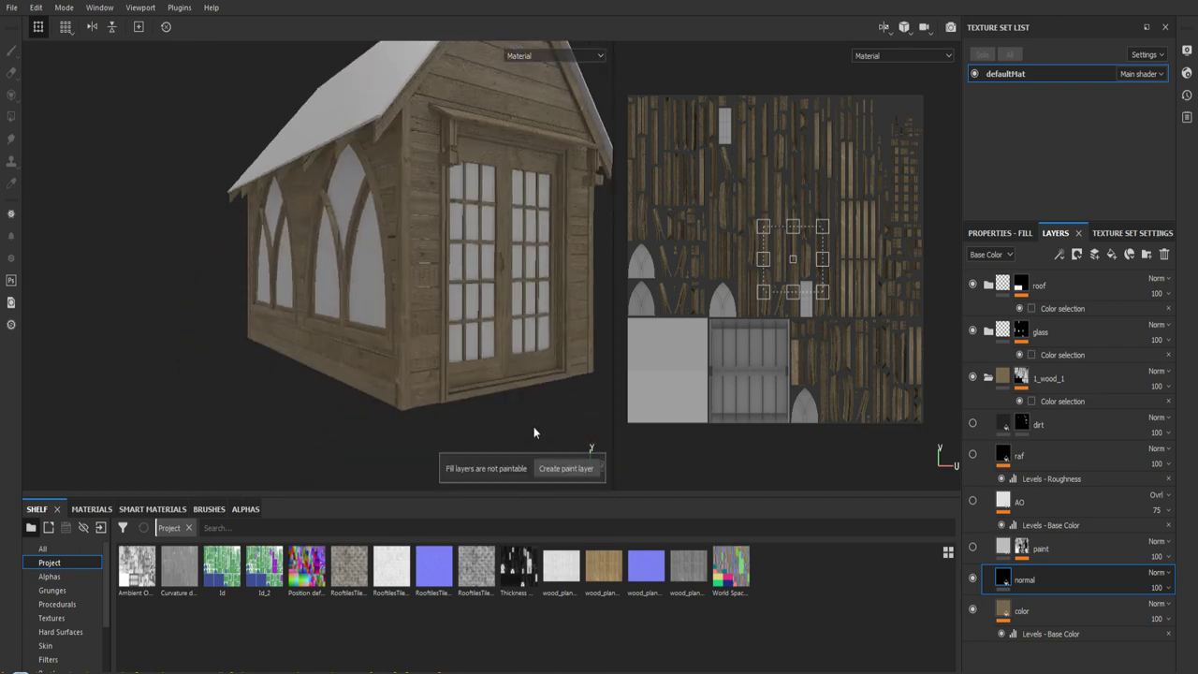
{"action": "mouse_move", "coordinate": [526, 427]}
{"action": "left_mouse_down", "text": "alt"}
{"action": "mouse_move", "coordinate": [471, 420]}
{"action": "mouse_move", "coordinate": [520, 431]}
{"action": "left_mouse_up", "text": "alt"}
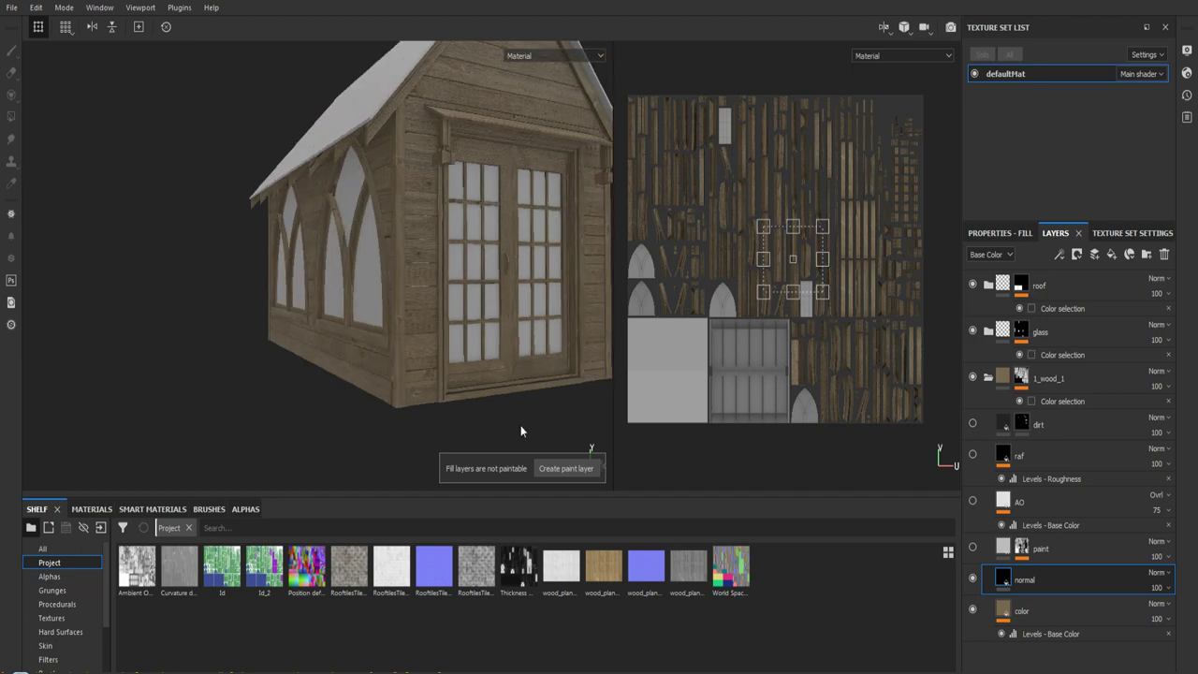
{"action": "right_click_drag", "start_coordinate": [520, 432], "coordinate": [524, 426], "text": "shift"}
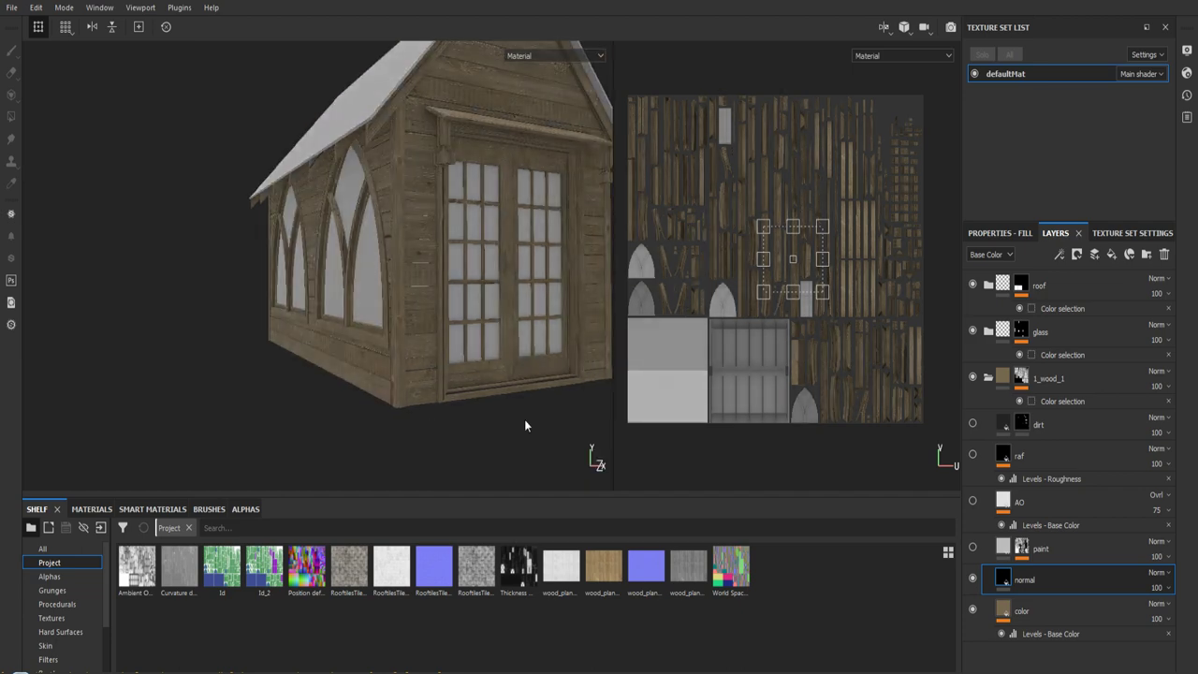
{"action": "mouse_move", "coordinate": [521, 420]}
{"action": "left_mouse_down", "text": "alt"}
{"action": "mouse_move", "coordinate": [481, 450]}
{"action": "mouse_move", "coordinate": [534, 303]}
{"action": "mouse_move", "coordinate": [489, 329]}
{"action": "mouse_move", "coordinate": [562, 298]}
{"action": "left_mouse_up", "text": "alt"}
{"action": "mouse_move", "coordinate": [360, 266]}
{"action": "right_mouse_down", "text": "alt"}
{"action": "mouse_move", "coordinate": [415, 491]}
{"action": "mouse_move", "coordinate": [423, 431]}
{"action": "right_mouse_up", "text": "alt"}
{"action": "left_click_drag", "start_coordinate": [423, 430], "coordinate": [419, 349], "text": "alt"}
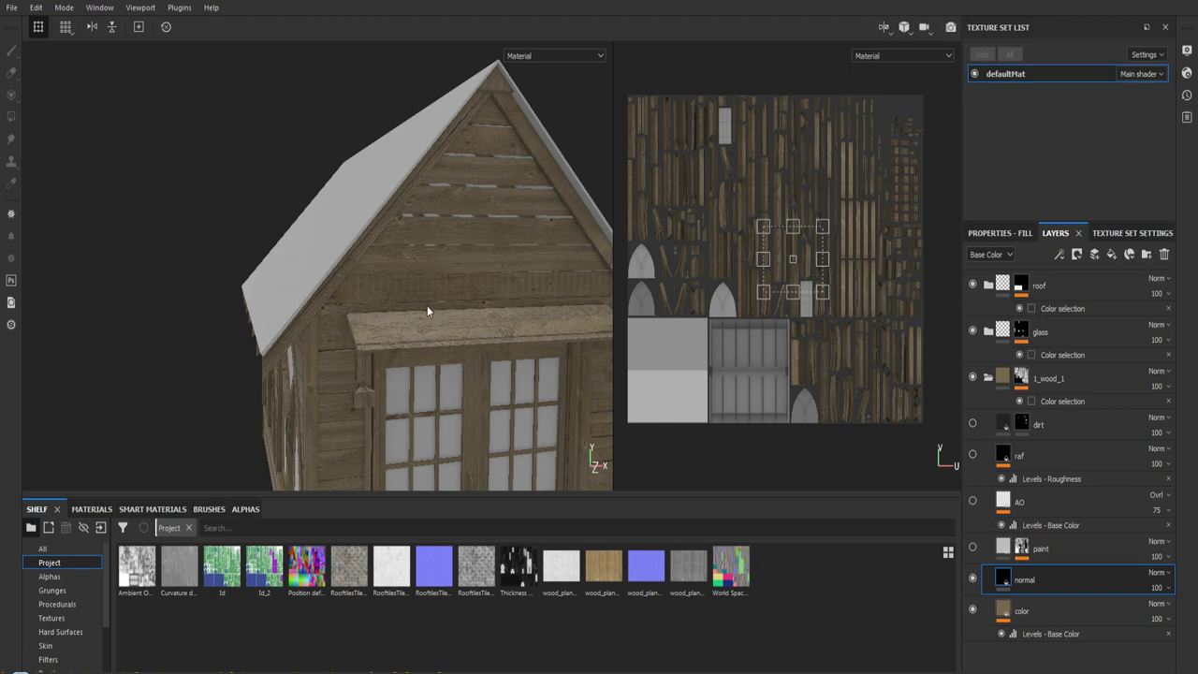
{"action": "mouse_move", "coordinate": [426, 305]}
{"action": "left_mouse_down", "text": "alt"}
{"action": "mouse_move", "coordinate": [484, 299]}
{"action": "mouse_move", "coordinate": [470, 265]}
{"action": "mouse_move", "coordinate": [431, 280]}
{"action": "left_mouse_up", "text": "alt"}
{"action": "scroll", "coordinate": [468, 261], "scroll_direction": "up", "scroll_amount": 5}
{"action": "mouse_move", "coordinate": [537, 351]}
{"action": "left_mouse_down", "text": "alt"}
{"action": "mouse_move", "coordinate": [543, 303]}
{"action": "mouse_move", "coordinate": [496, 293]}
{"action": "mouse_move", "coordinate": [567, 294]}
{"action": "mouse_move", "coordinate": [422, 262]}
{"action": "left_mouse_up", "text": "alt"}
{"action": "right_click_drag", "start_coordinate": [422, 262], "coordinate": [395, 372], "text": "alt"}
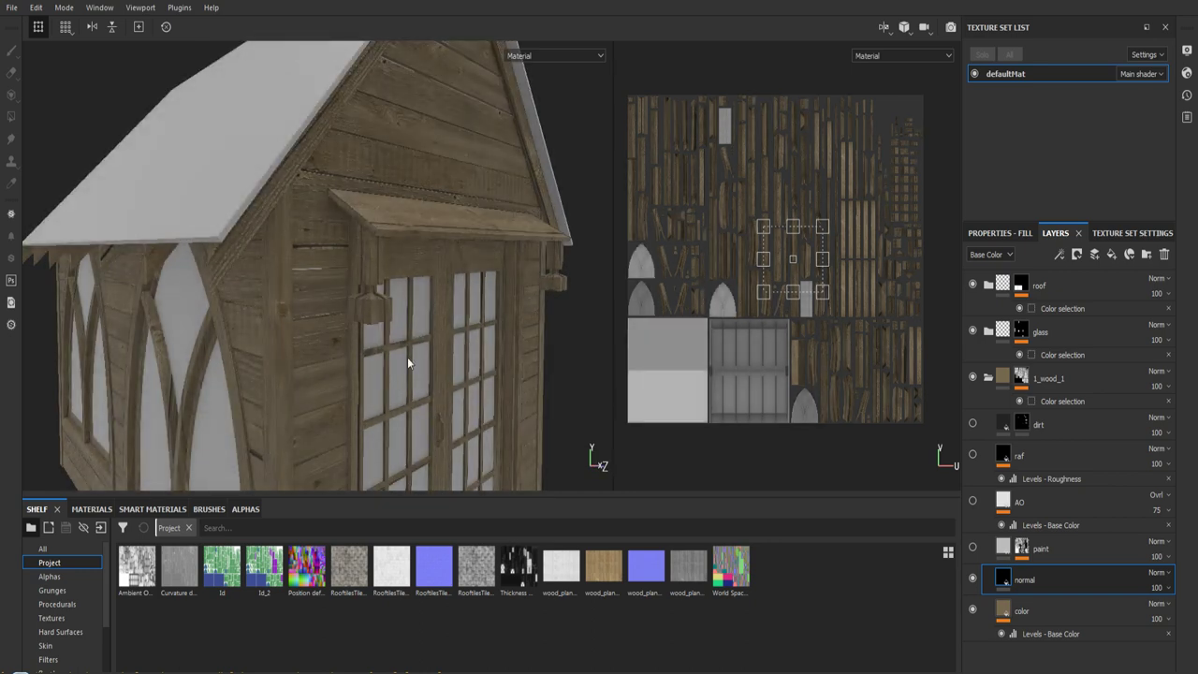
{"action": "left_click_drag", "start_coordinate": [407, 357], "coordinate": [398, 318], "text": "alt"}
{"action": "scroll", "coordinate": [393, 305], "scroll_direction": "up", "scroll_amount": 3}
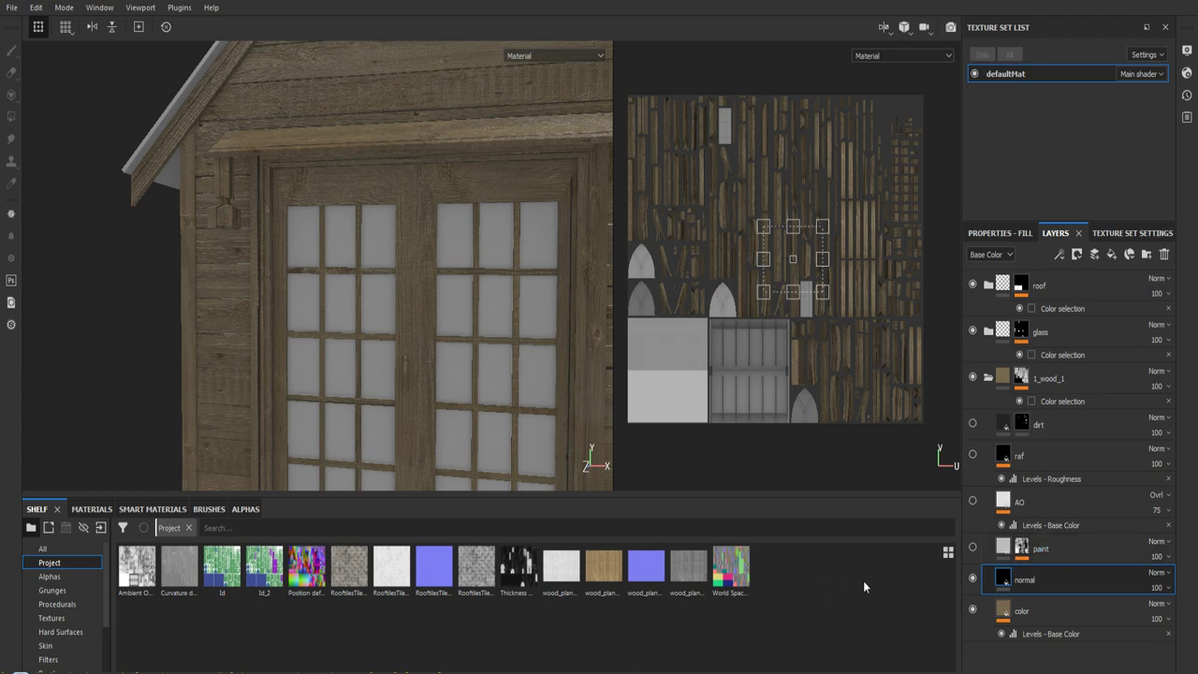
- Orbit to the shed's front door and inspect the color layer's fill settings
{"action": "left_click", "coordinate": [1056, 580]}
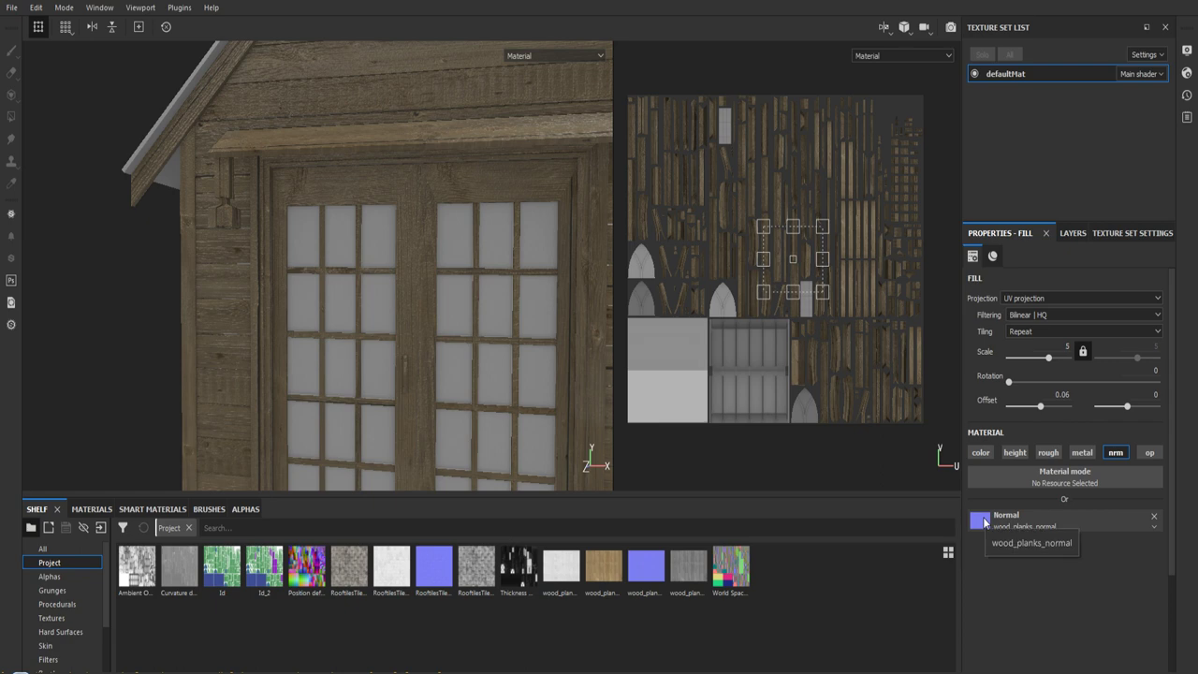
{"action": "left_click", "coordinate": [1011, 520]}
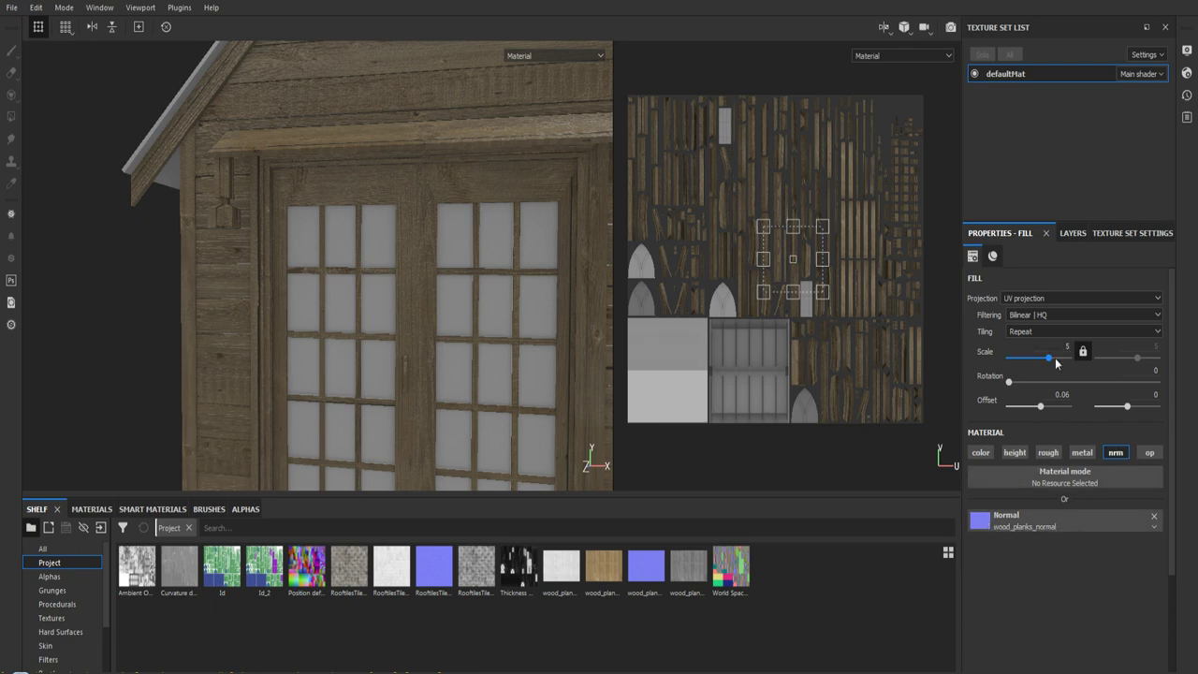
{"action": "left_click_drag", "start_coordinate": [549, 334], "coordinate": [481, 350], "text": "alt"}
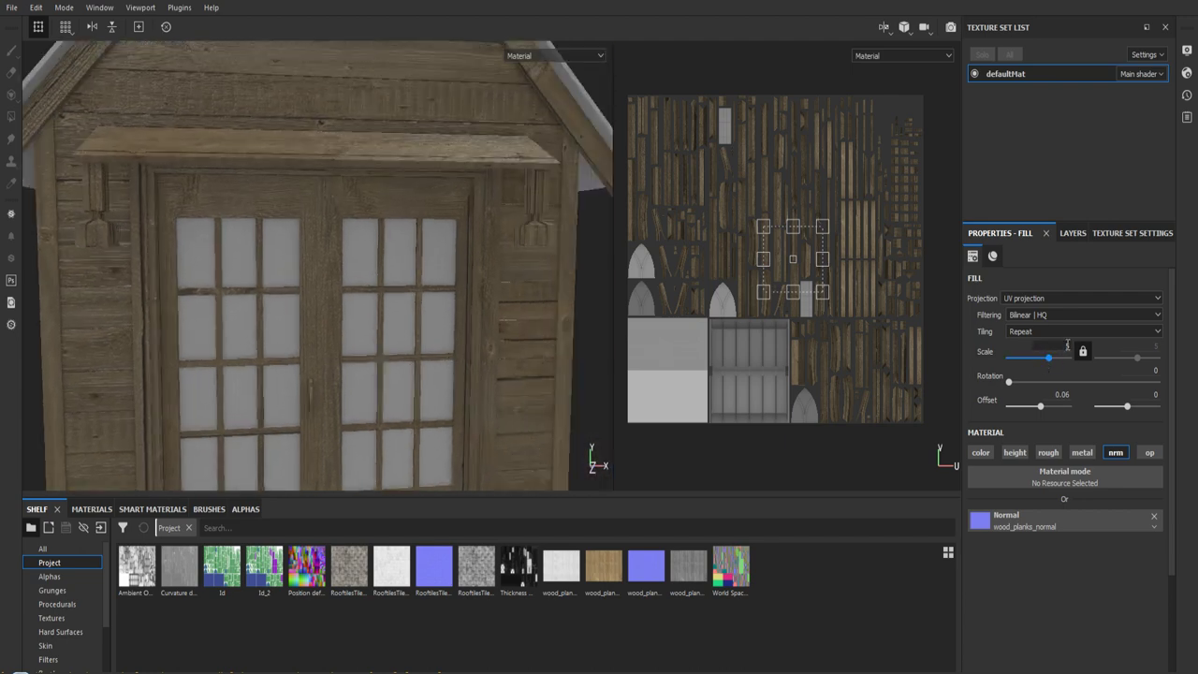
{"action": "left_click", "coordinate": [1056, 233]}
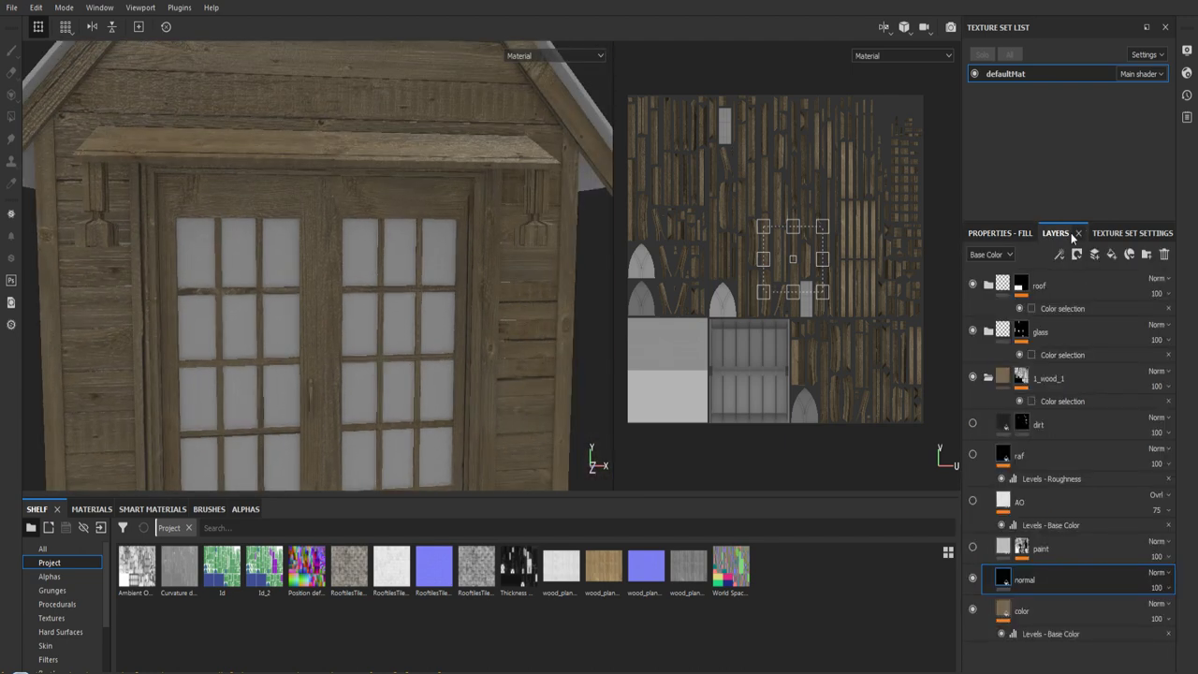
{"action": "left_click", "coordinate": [1032, 617]}
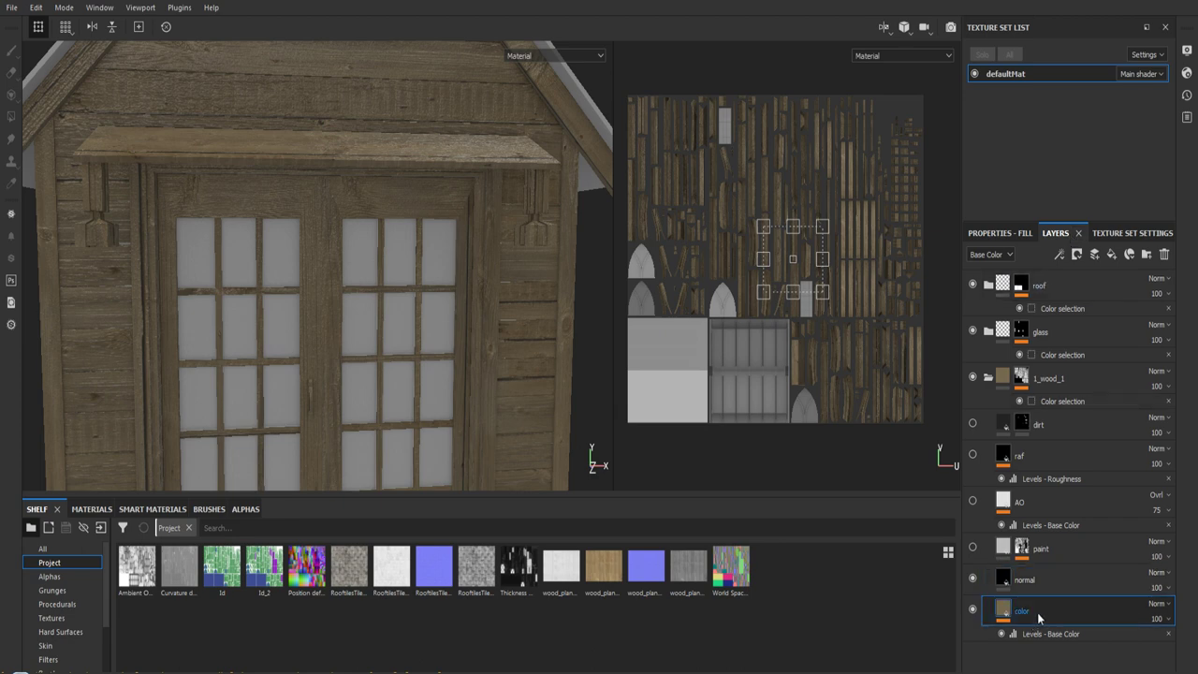
{"action": "left_click", "coordinate": [1002, 233]}
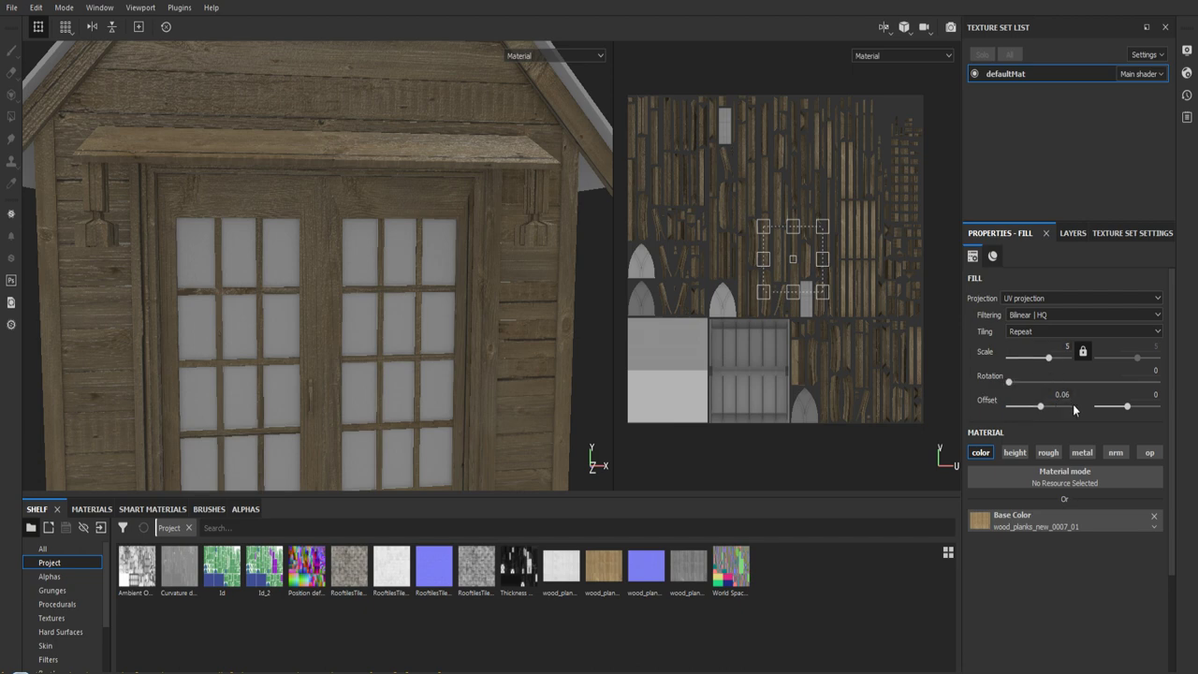
- Verify the normal fill uses wood_planks_normal at Scale 5, 0.06 offset, and select the paint layer
{"action": "left_click", "coordinate": [1070, 236]}
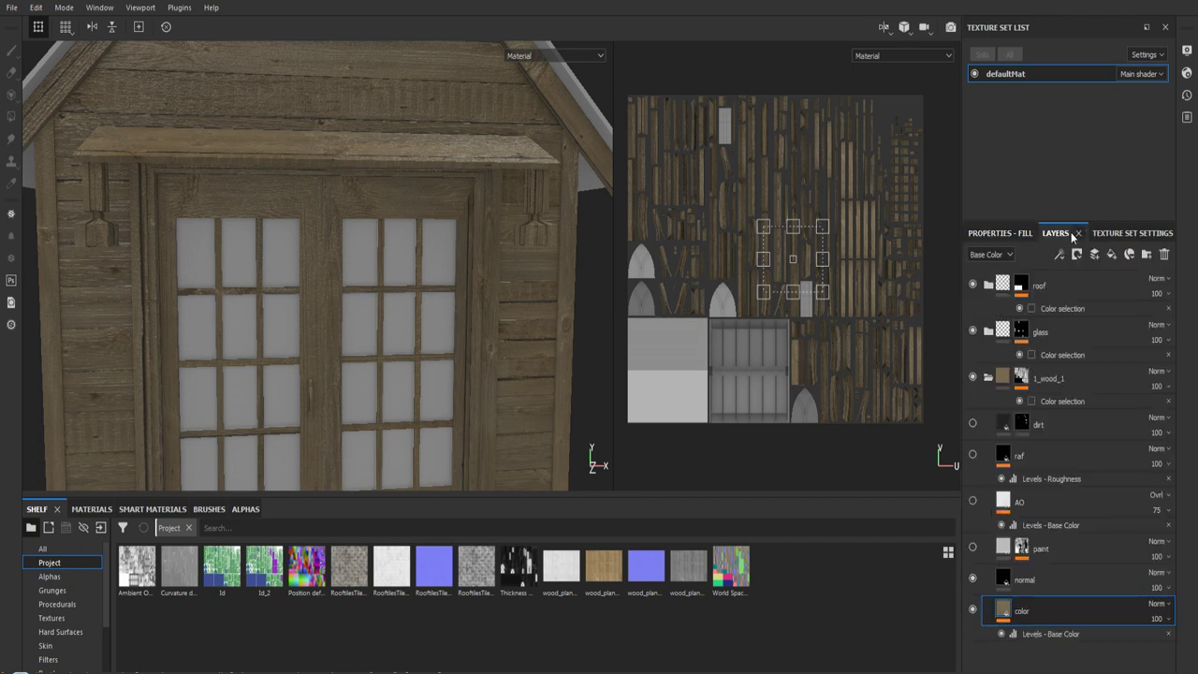
{"action": "left_click", "coordinate": [1047, 583]}
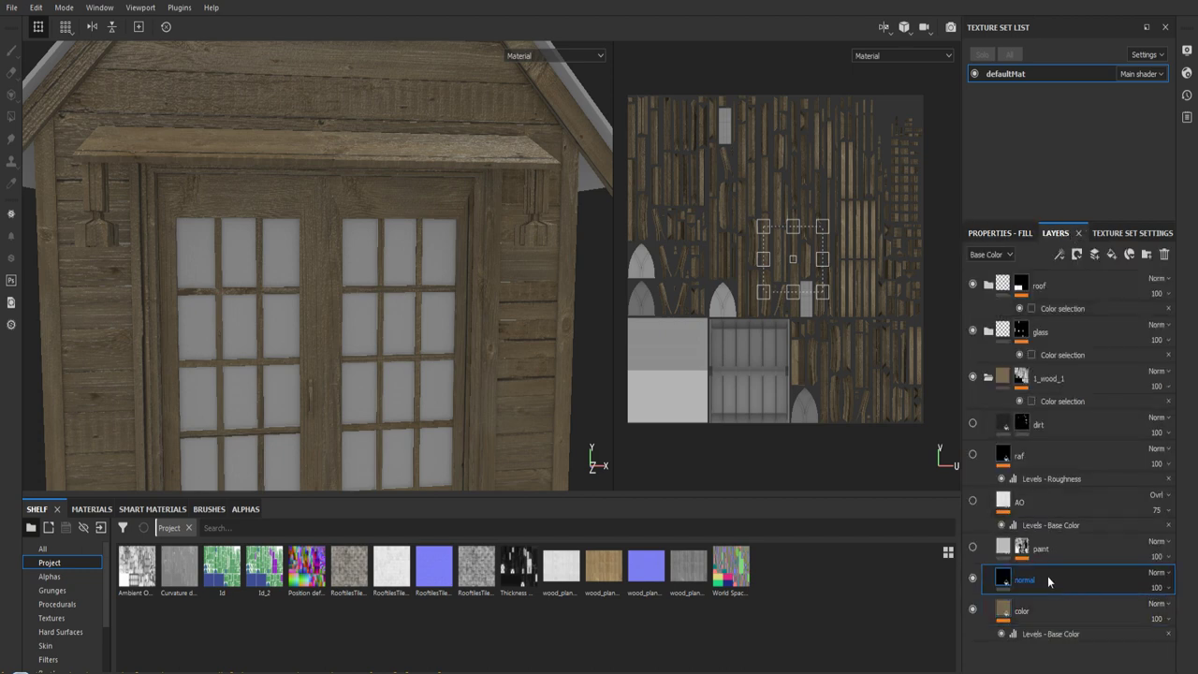
{"action": "left_click", "coordinate": [1023, 235]}
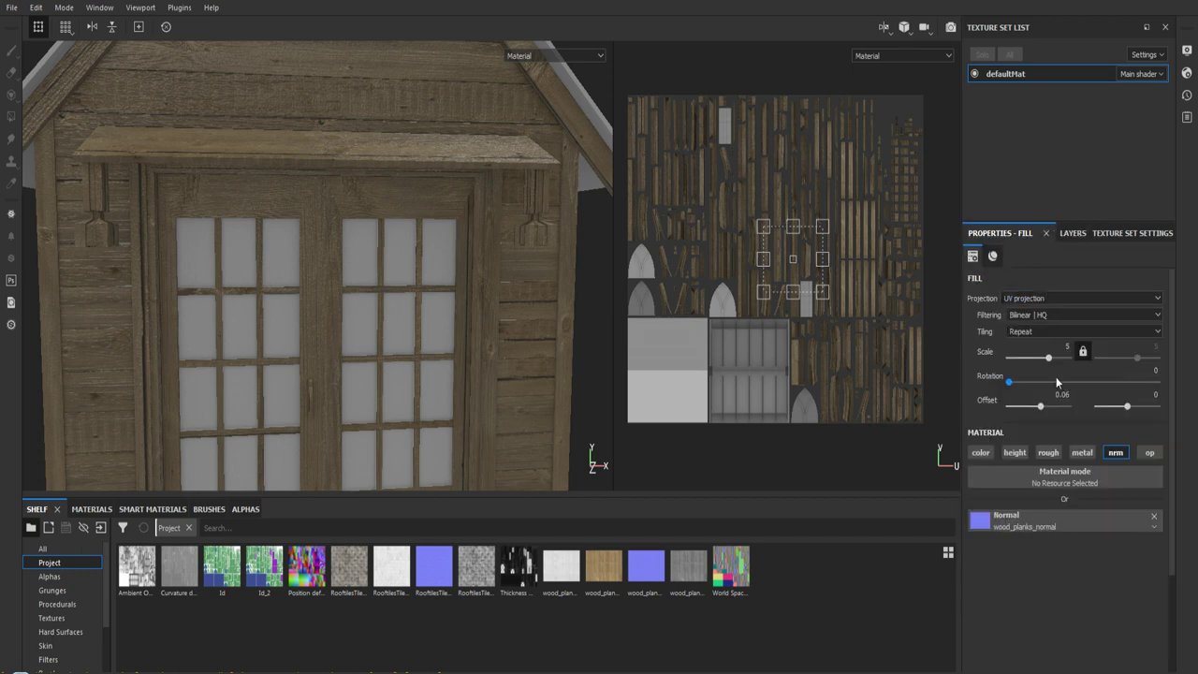
{"action": "left_click", "coordinate": [1075, 232]}
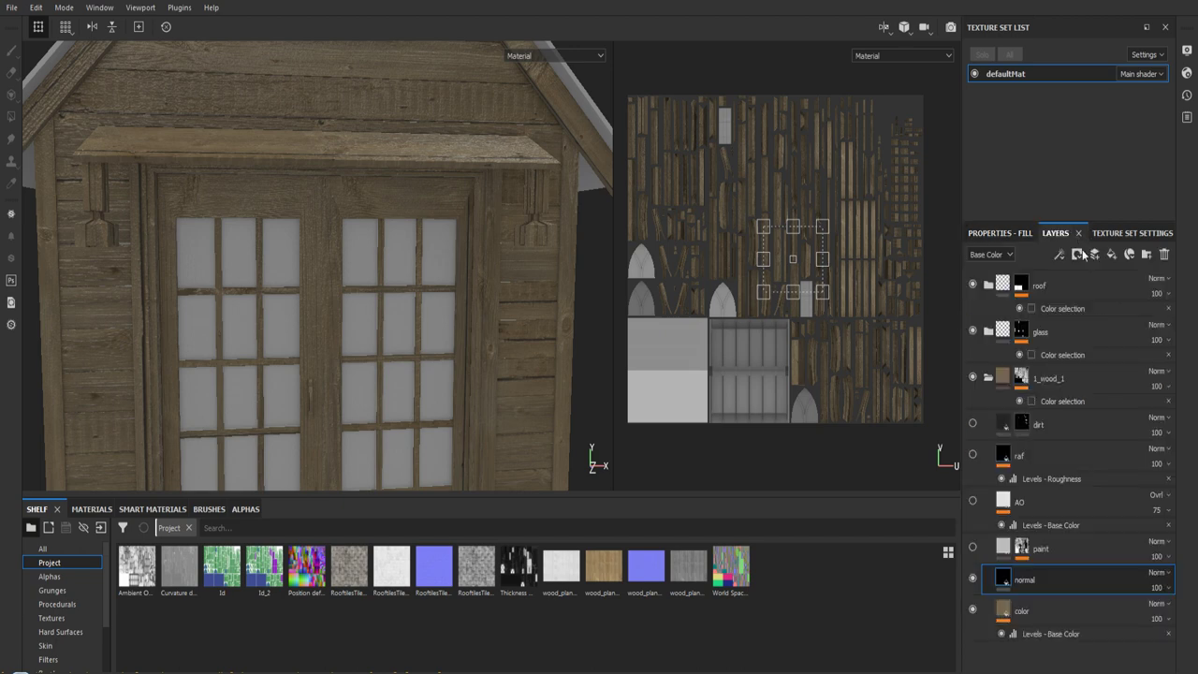
{"action": "left_click", "coordinate": [1051, 546]}
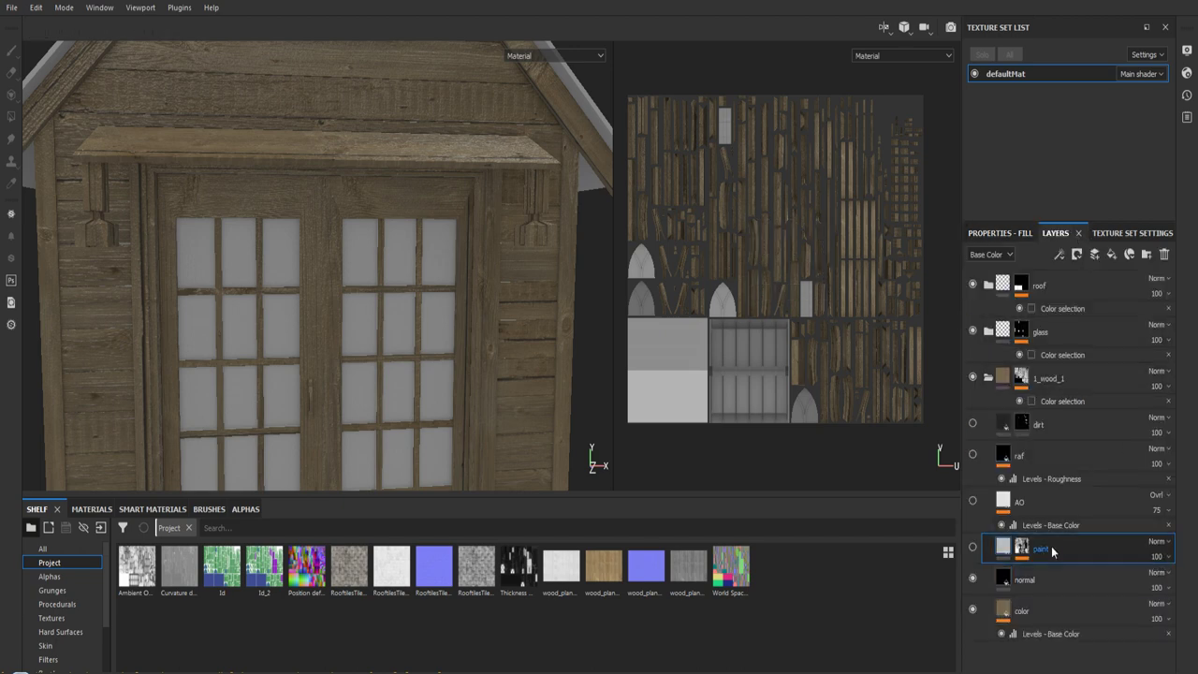
- Turn on the paint layer for weathered white planks, view it around the shed, and pull up the reference photo
{"action": "left_click", "coordinate": [973, 550]}
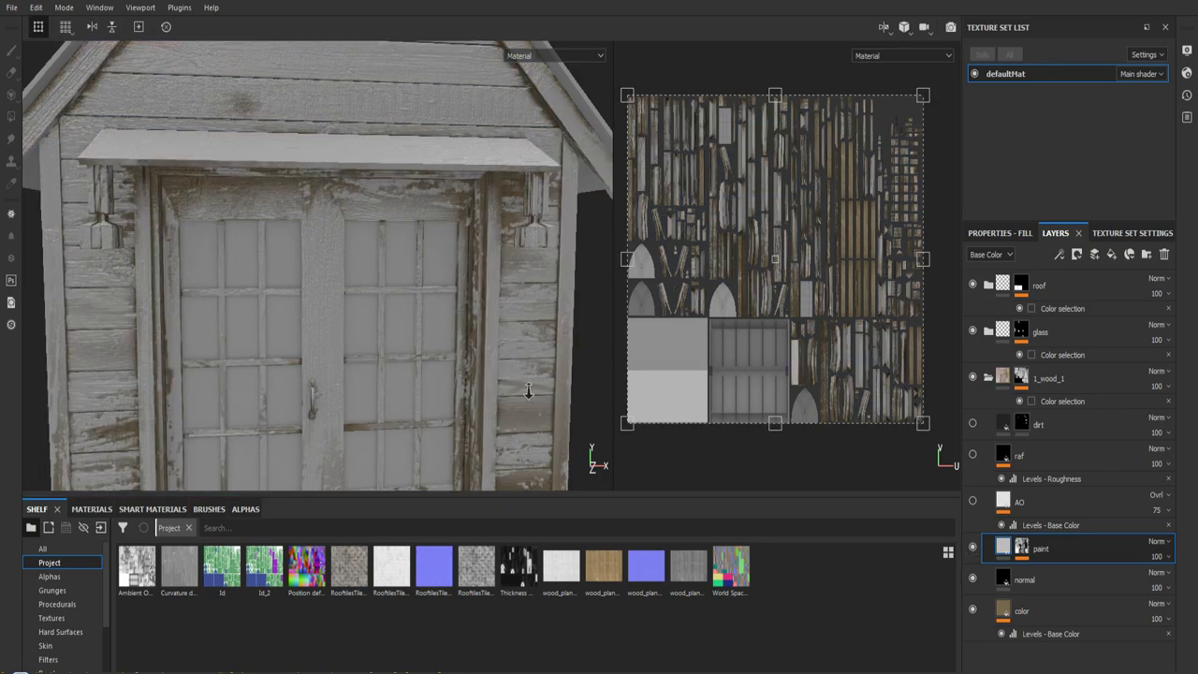
{"action": "scroll", "coordinate": [469, 190], "scroll_direction": "down", "scroll_amount": 3}
{"action": "scroll", "coordinate": [468, 190], "scroll_direction": "up", "scroll_amount": 3}
{"action": "left_click_drag", "start_coordinate": [415, 302], "coordinate": [548, 300], "text": "alt"}
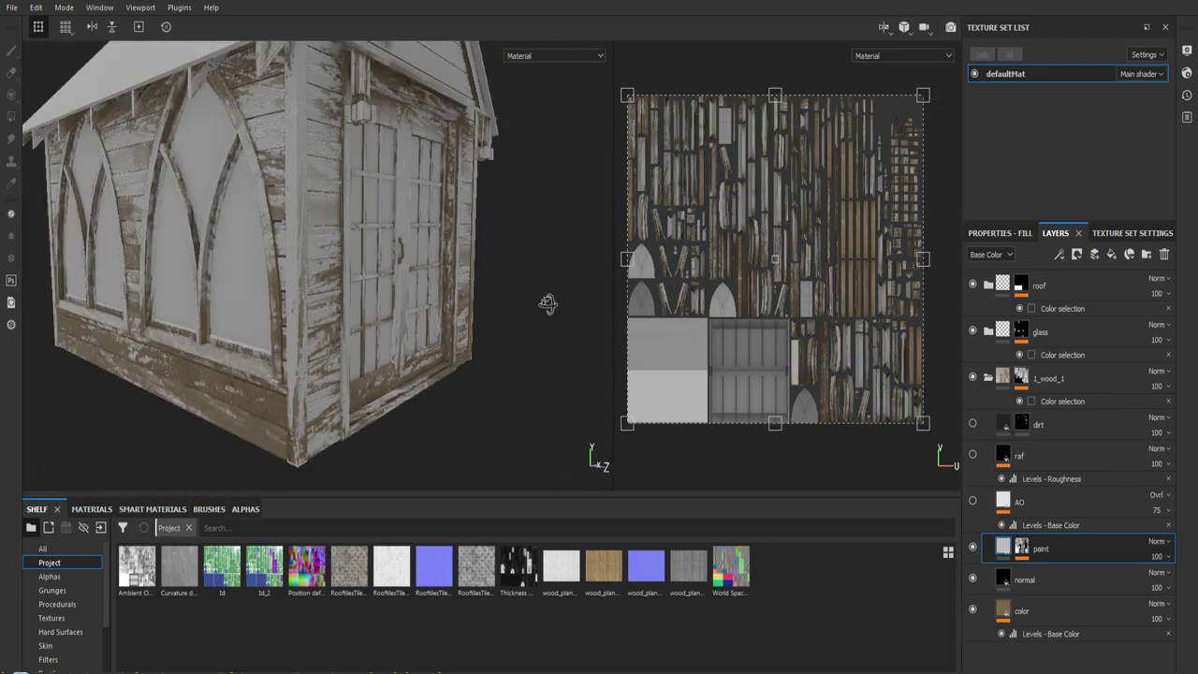
{"action": "right_click_drag", "start_coordinate": [549, 299], "coordinate": [459, 280], "text": "alt"}
{"action": "middle_click_drag", "start_coordinate": [459, 281], "coordinate": [567, 360], "text": "alt"}
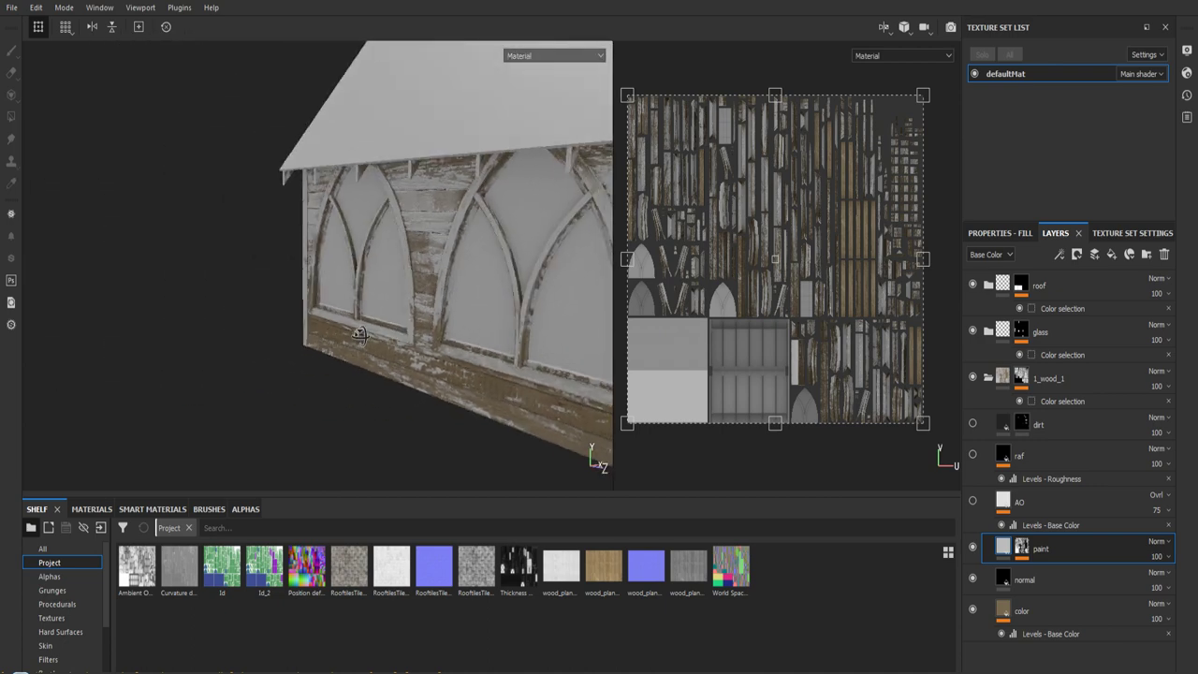
{"action": "mouse_move", "coordinate": [567, 360]}
{"action": "left_mouse_down", "text": "alt"}
{"action": "mouse_move", "coordinate": [384, 343]}
{"action": "mouse_move", "coordinate": [486, 283]}
{"action": "mouse_move", "coordinate": [442, 345]}
{"action": "mouse_move", "coordinate": [528, 321]}
{"action": "mouse_move", "coordinate": [331, 286]}
{"action": "left_mouse_up", "text": "alt"}
{"action": "right_click_drag", "start_coordinate": [331, 285], "coordinate": [376, 393], "text": "alt"}
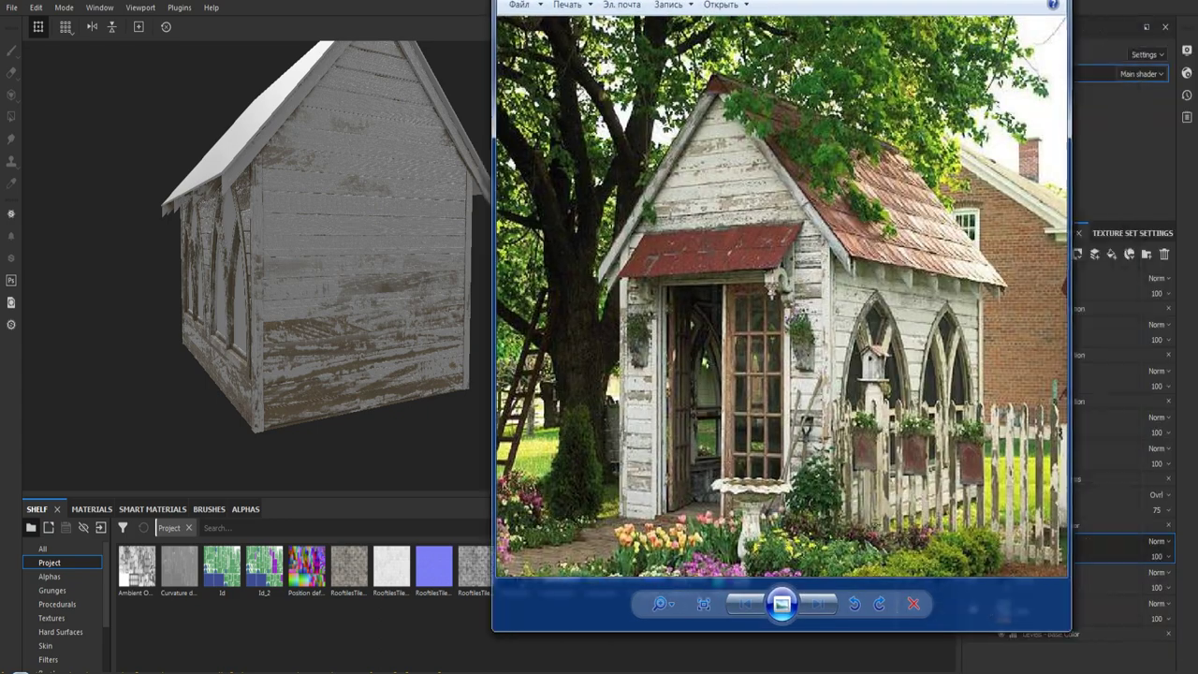
{"action": "mouse_move", "coordinate": [875, 4]}
{"action": "left_mouse_down"}
{"action": "mouse_move", "coordinate": [691, 38]}
{"action": "mouse_move", "coordinate": [739, 28]}
{"action": "left_mouse_up"}
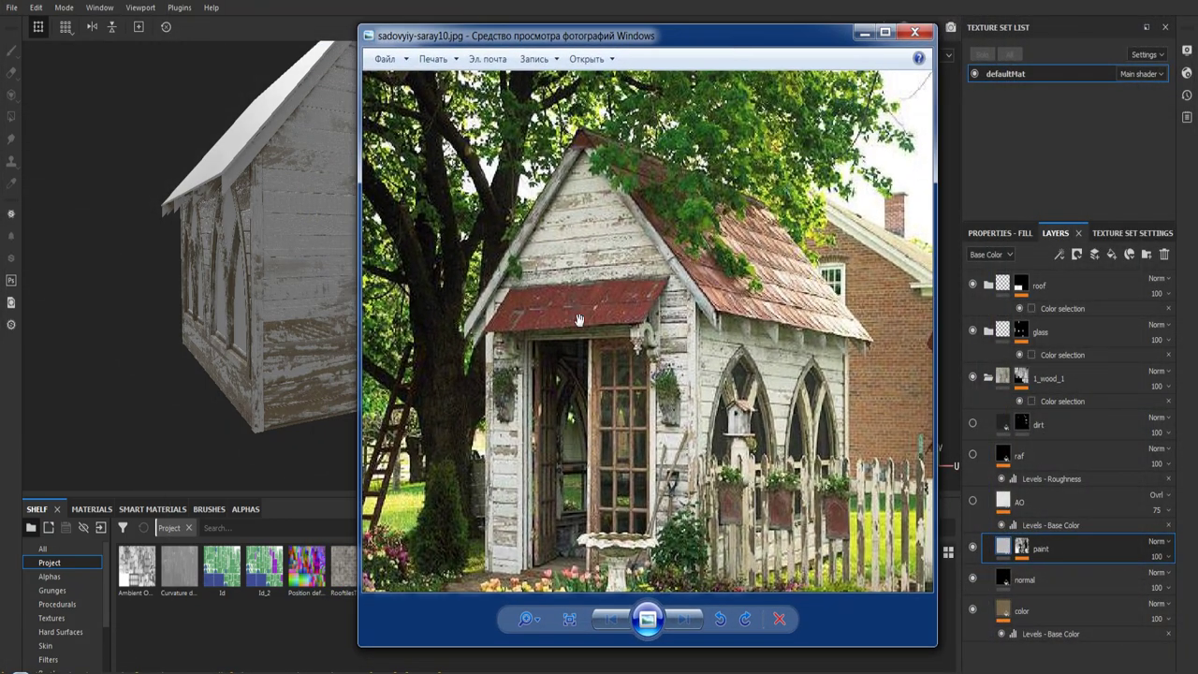
- Compare the sadovyiy-saray10.jpg photo against the arched wall of the model, then minimize Photo Viewer
{"action": "left_click_drag", "start_coordinate": [603, 43], "coordinate": [651, 45]}
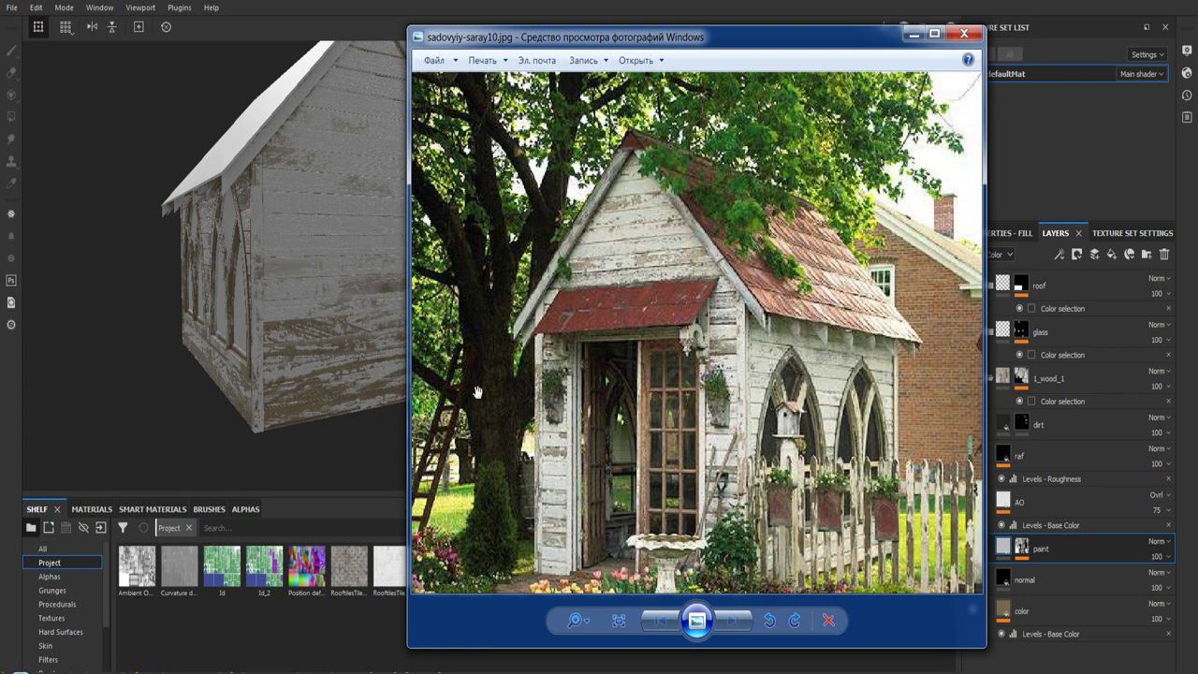
{"action": "left_click", "coordinate": [288, 371]}
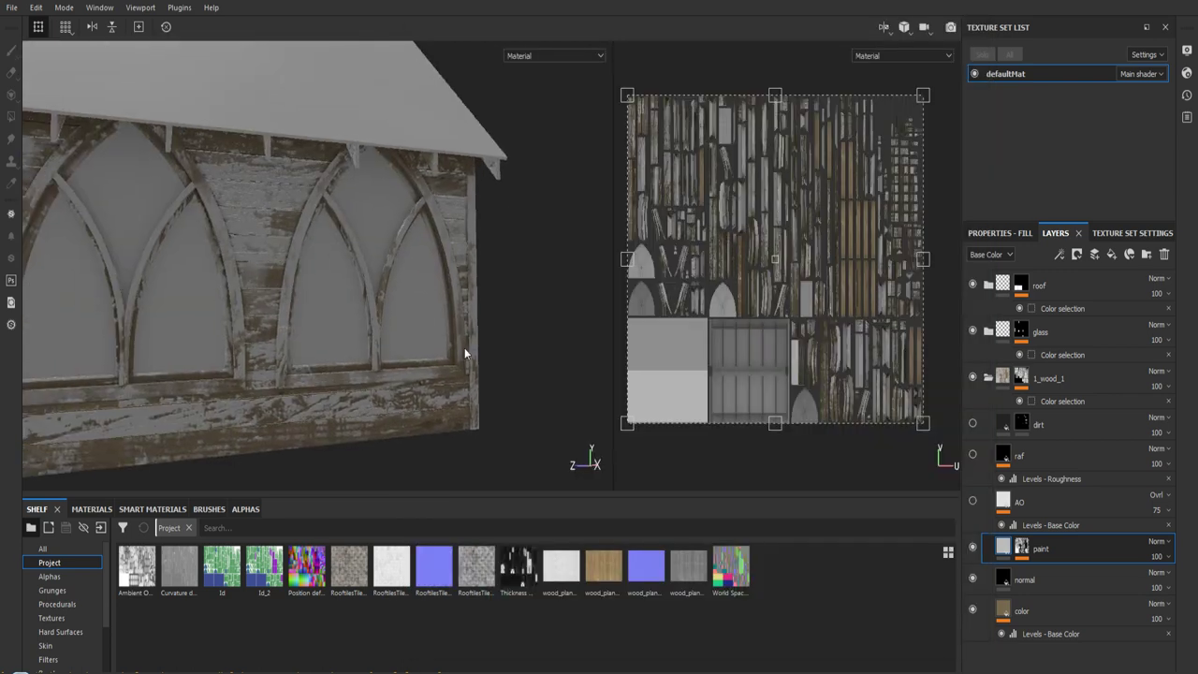
{"action": "mouse_move", "coordinate": [464, 347]}
{"action": "left_mouse_down", "text": "alt"}
{"action": "mouse_move", "coordinate": [273, 271]}
{"action": "mouse_move", "coordinate": [436, 275]}
{"action": "mouse_move", "coordinate": [308, 318]}
{"action": "mouse_move", "coordinate": [442, 292]}
{"action": "mouse_move", "coordinate": [479, 408]}
{"action": "left_mouse_up", "text": "alt"}
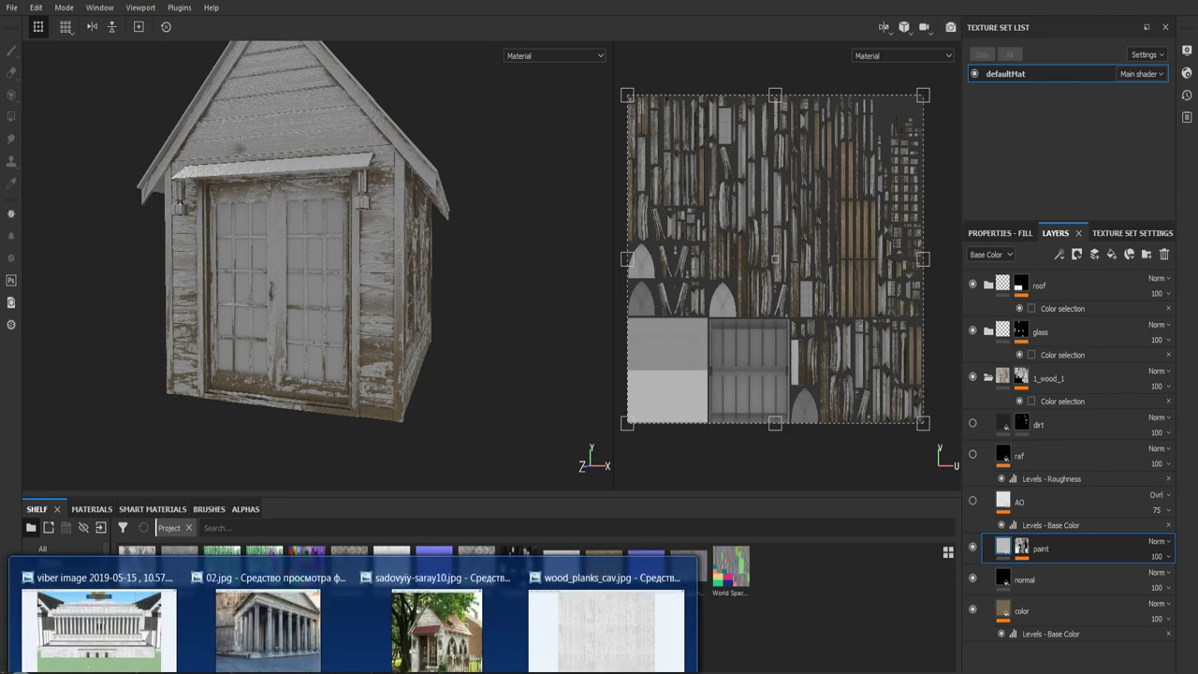
{"action": "left_click", "coordinate": [459, 622]}
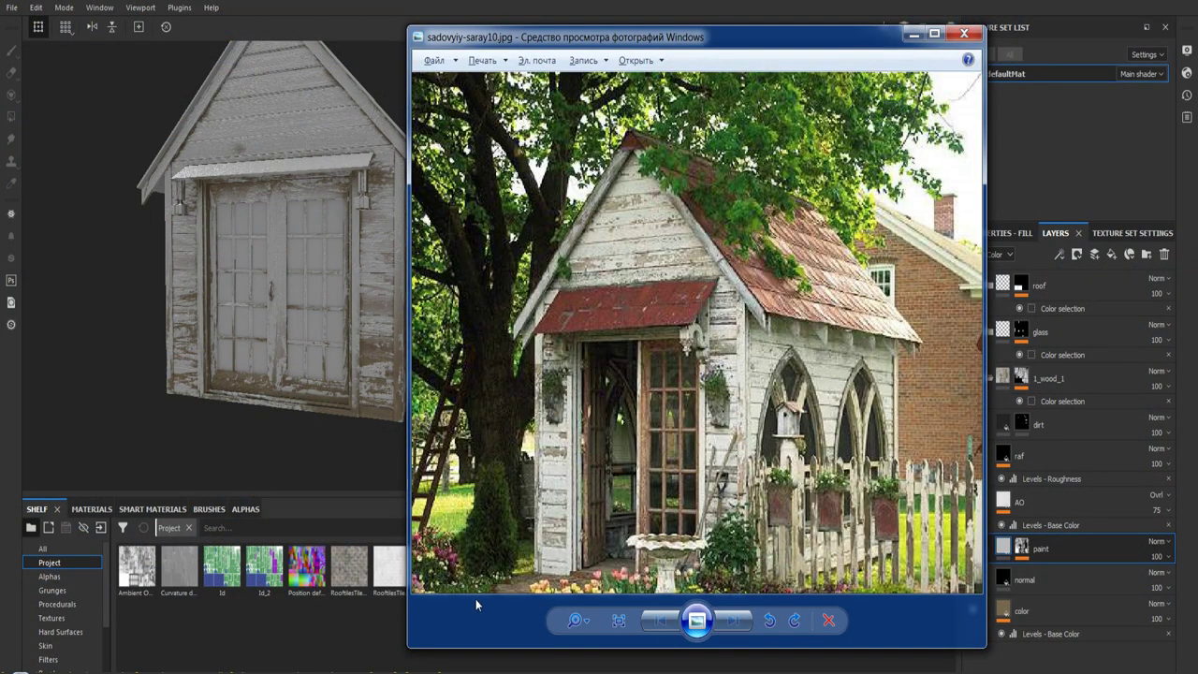
{"action": "mouse_move", "coordinate": [744, 35]}
{"action": "left_mouse_down"}
{"action": "mouse_move", "coordinate": [753, 50]}
{"action": "mouse_move", "coordinate": [650, 49]}
{"action": "left_mouse_up"}
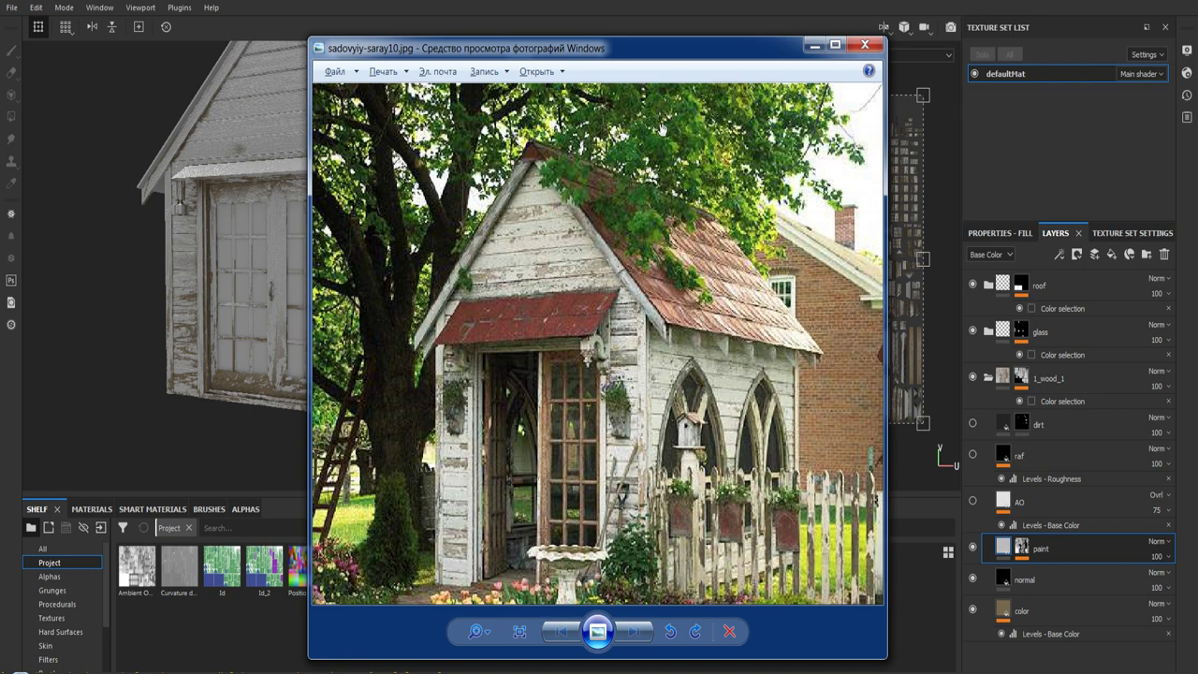
{"action": "left_click", "coordinate": [813, 45]}
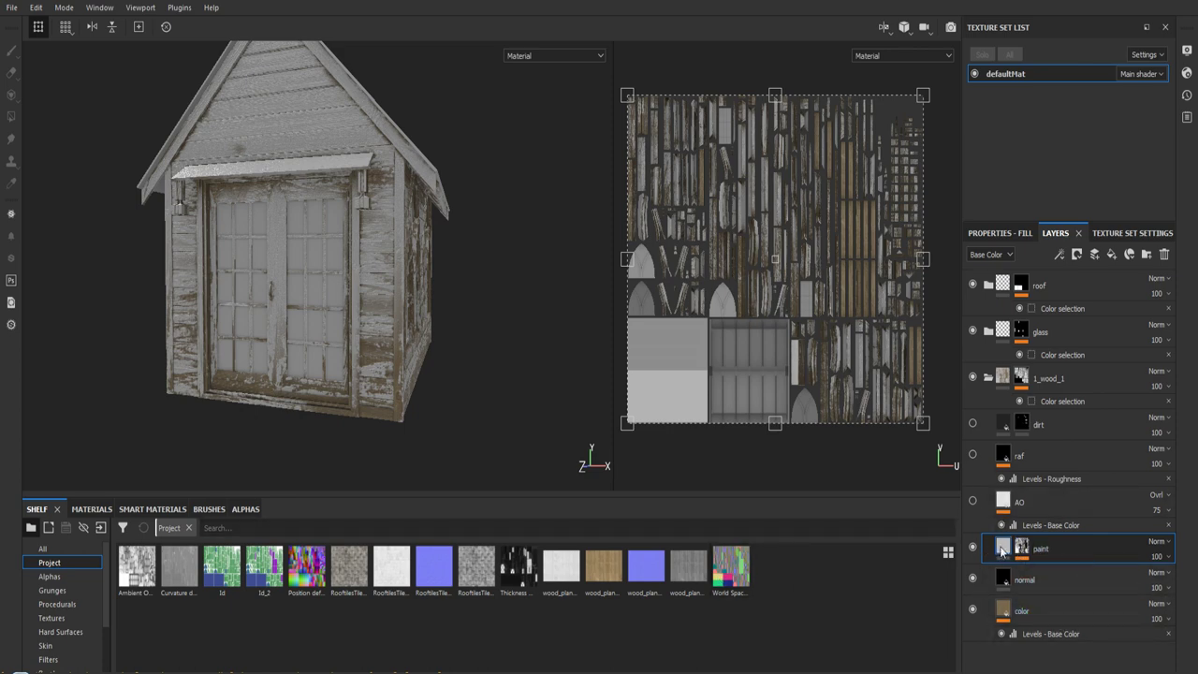
- Inspect the paint layer's mask and menu, then view its fill: uniform pale base colour, height 0.0342
{"action": "left_click", "coordinate": [1025, 552]}
{"action": "left_click", "coordinate": [1004, 550]}
{"action": "right_click", "coordinate": [1004, 550]}
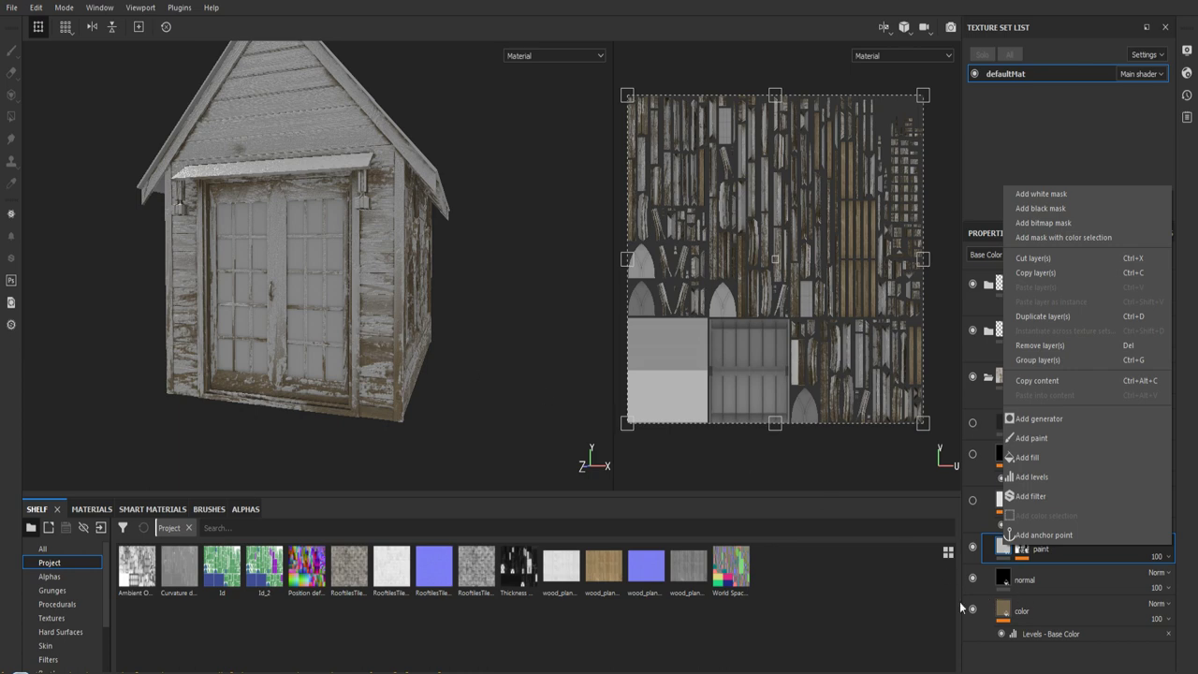
{"action": "left_click", "coordinate": [908, 614]}
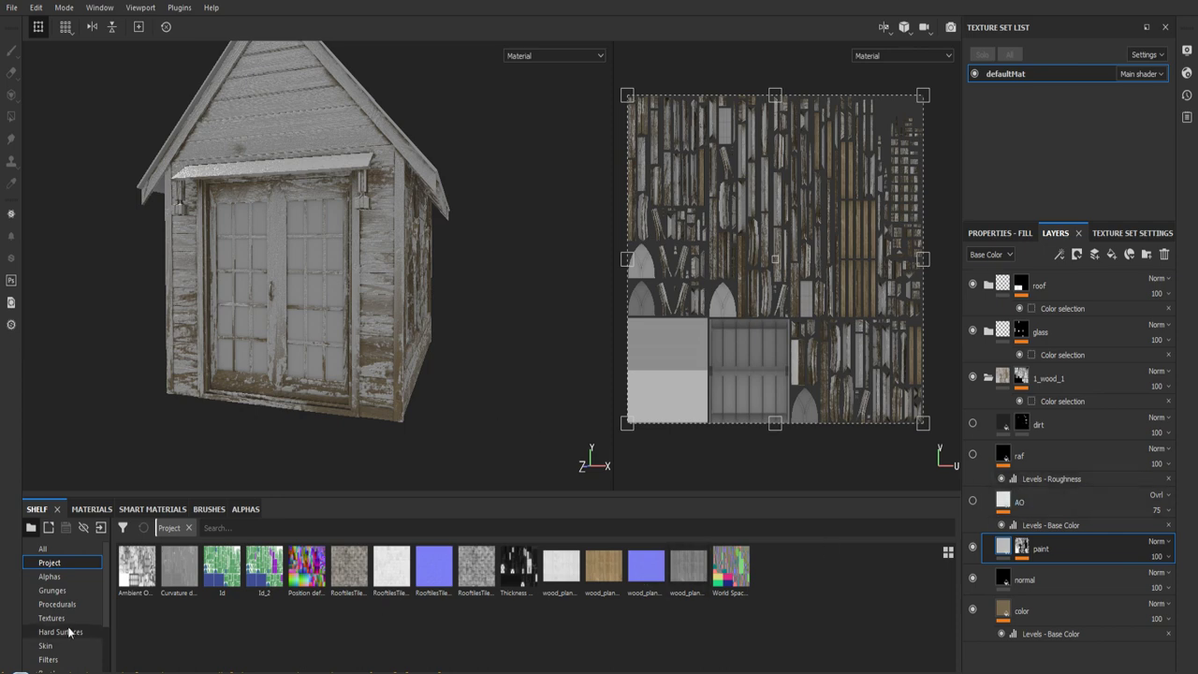
{"action": "left_click", "coordinate": [52, 591]}
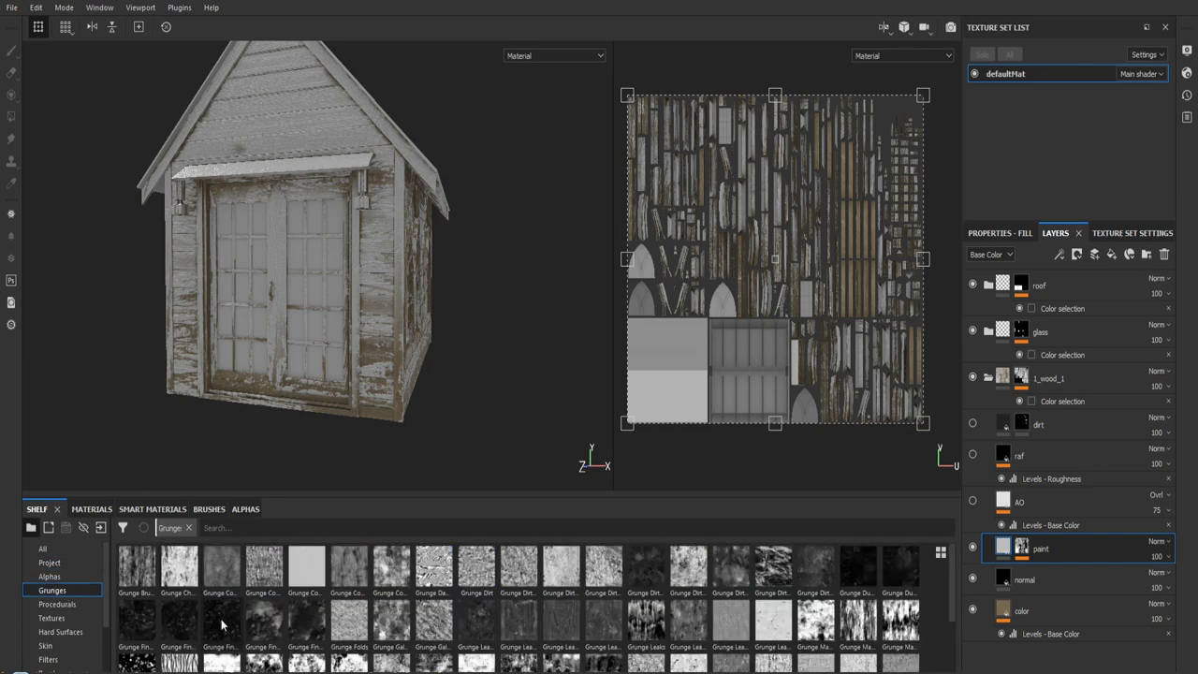
{"action": "left_click", "coordinate": [49, 562]}
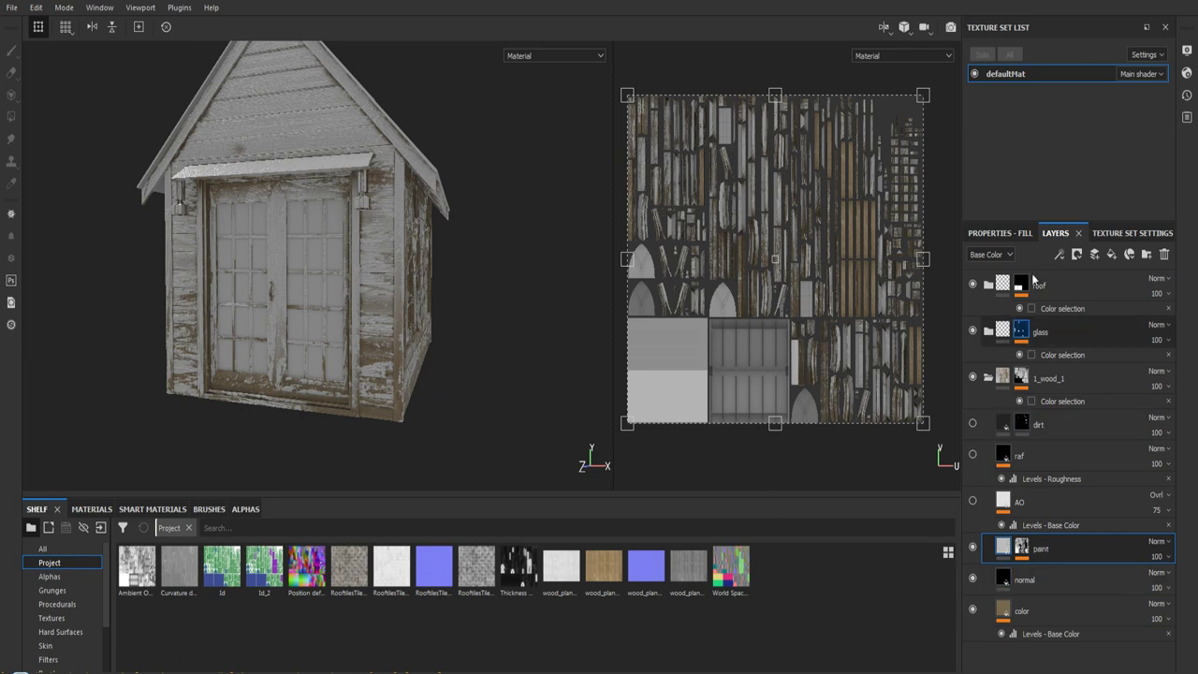
{"action": "left_click", "coordinate": [1011, 233]}
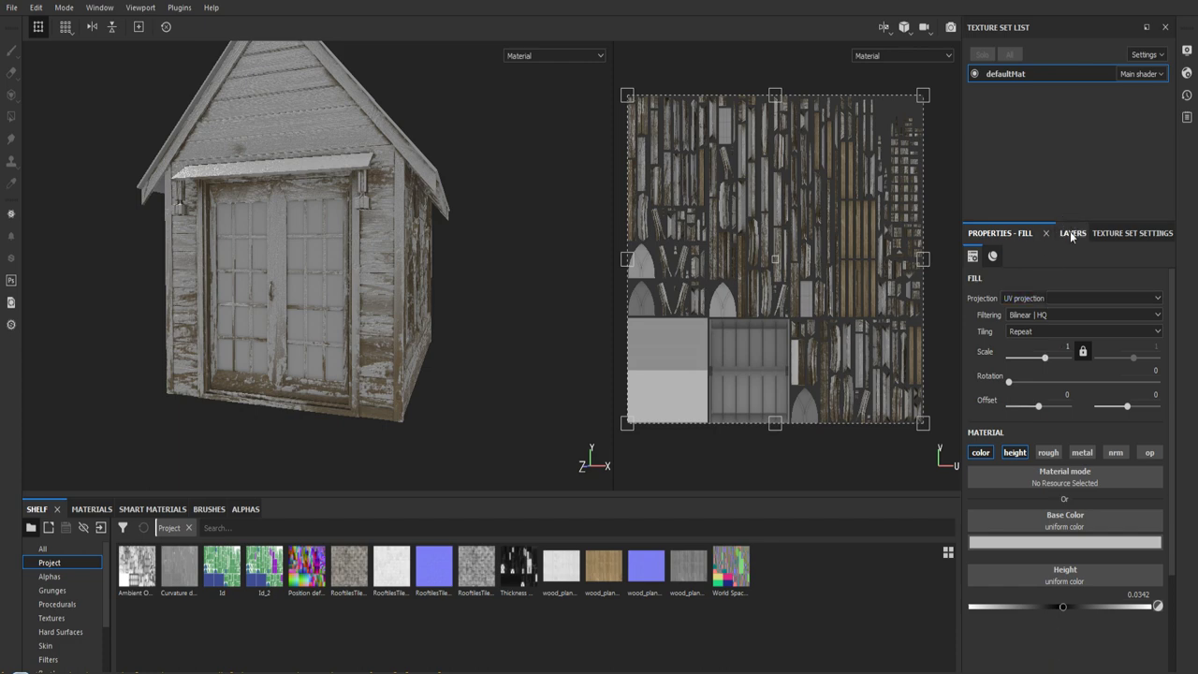
- Enable the height channel on the paint fill and reopen its fill settings
{"action": "left_click", "coordinate": [1012, 452]}
{"action": "scroll", "coordinate": [477, 402], "scroll_direction": "up", "scroll_amount": 3}
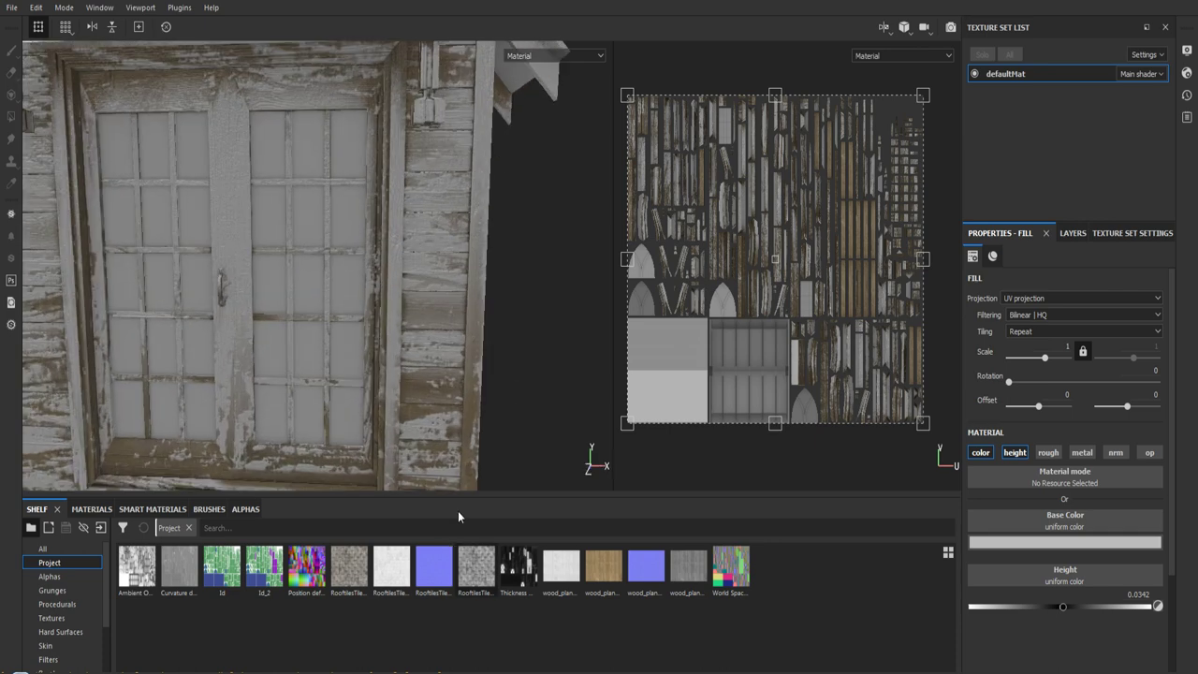
{"action": "scroll", "coordinate": [484, 422], "scroll_direction": "up", "scroll_amount": 3}
{"action": "mouse_move", "coordinate": [484, 422]}
{"action": "left_mouse_down", "text": "alt"}
{"action": "mouse_move", "coordinate": [433, 334]}
{"action": "mouse_move", "coordinate": [506, 334]}
{"action": "left_mouse_up", "text": "alt"}
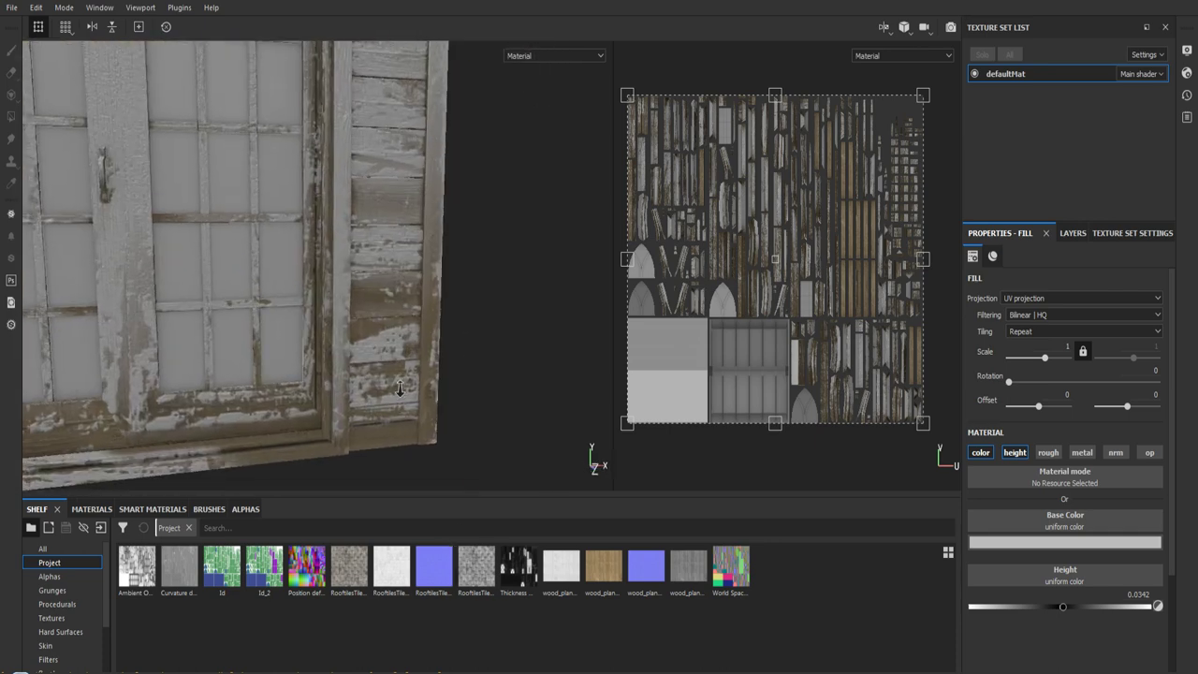
{"action": "left_click", "coordinate": [1072, 233]}
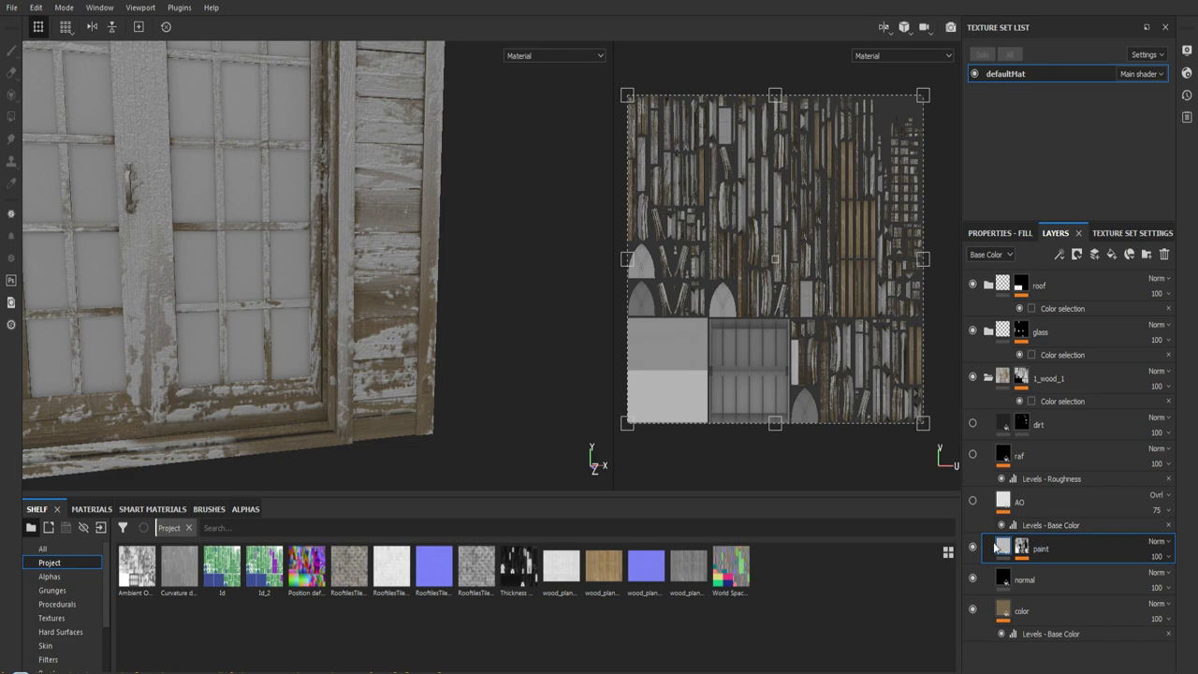
{"action": "left_click", "coordinate": [1008, 233]}
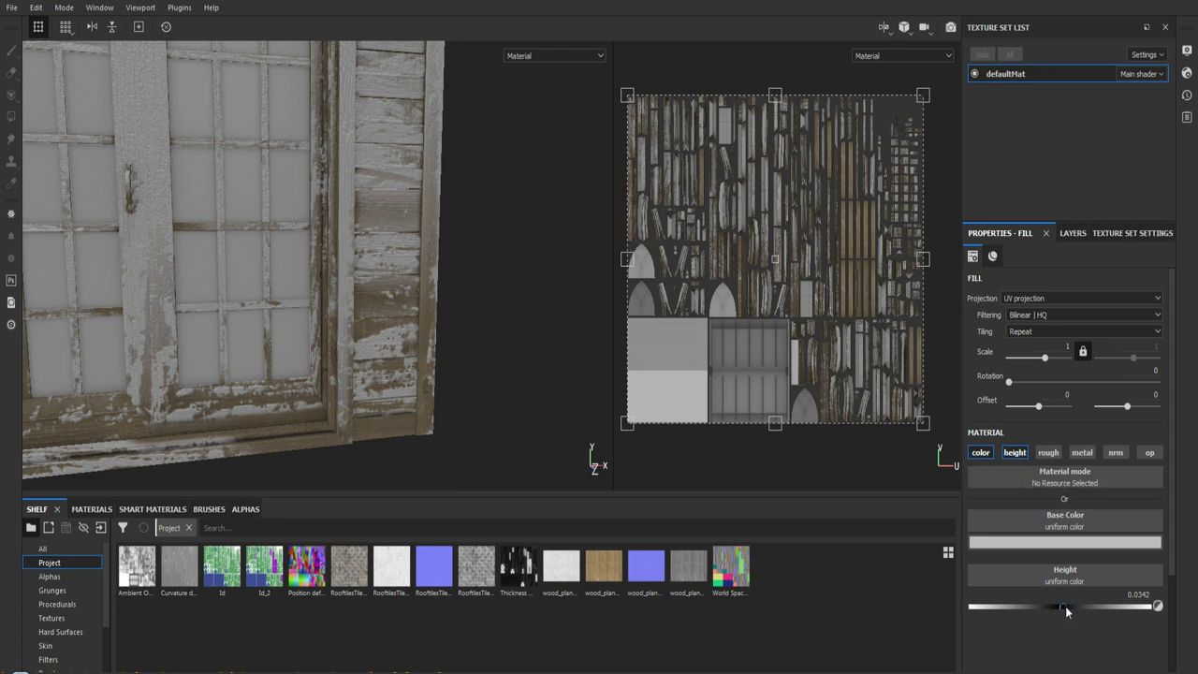
- Raise the fill's height value and orbit around the shed to judge the stronger relief
{"action": "mouse_move", "coordinate": [1064, 607]}
{"action": "left_mouse_down"}
{"action": "mouse_move", "coordinate": [1096, 602]}
{"action": "mouse_move", "coordinate": [1053, 604]}
{"action": "mouse_move", "coordinate": [1112, 609]}
{"action": "left_mouse_up"}
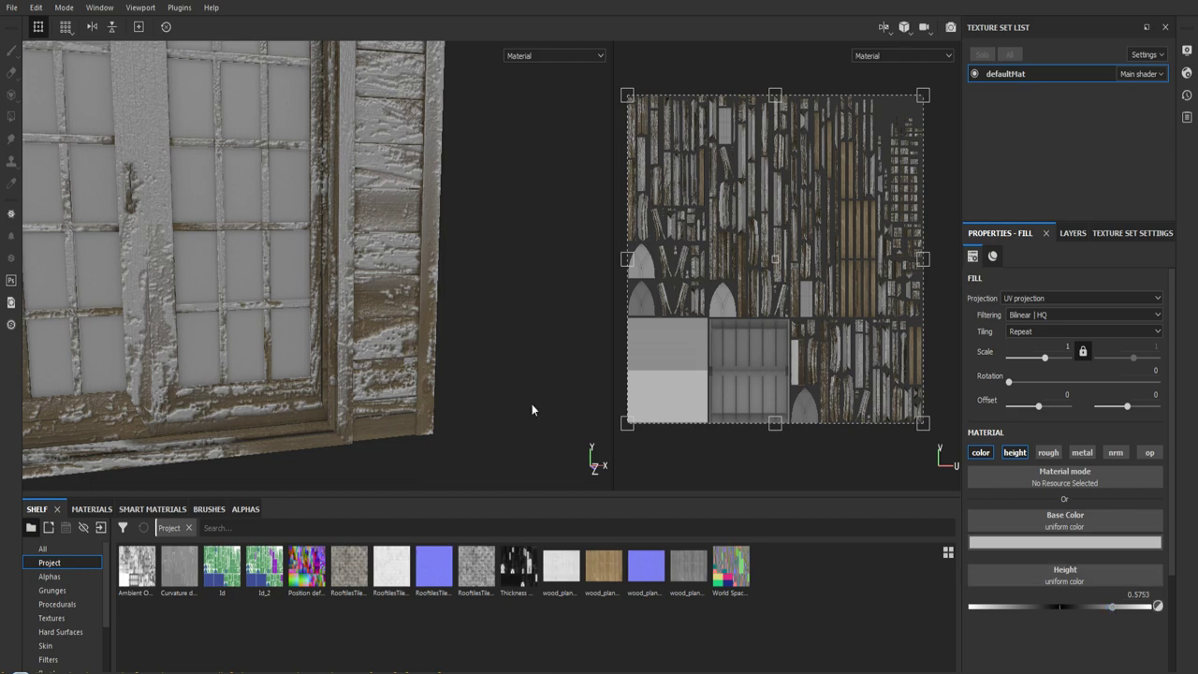
{"action": "mouse_move", "coordinate": [531, 405]}
{"action": "left_mouse_down", "text": "alt"}
{"action": "mouse_move", "coordinate": [492, 394]}
{"action": "mouse_move", "coordinate": [548, 409]}
{"action": "mouse_move", "coordinate": [515, 393]}
{"action": "mouse_move", "coordinate": [431, 400]}
{"action": "mouse_move", "coordinate": [359, 348]}
{"action": "left_mouse_up", "text": "alt"}
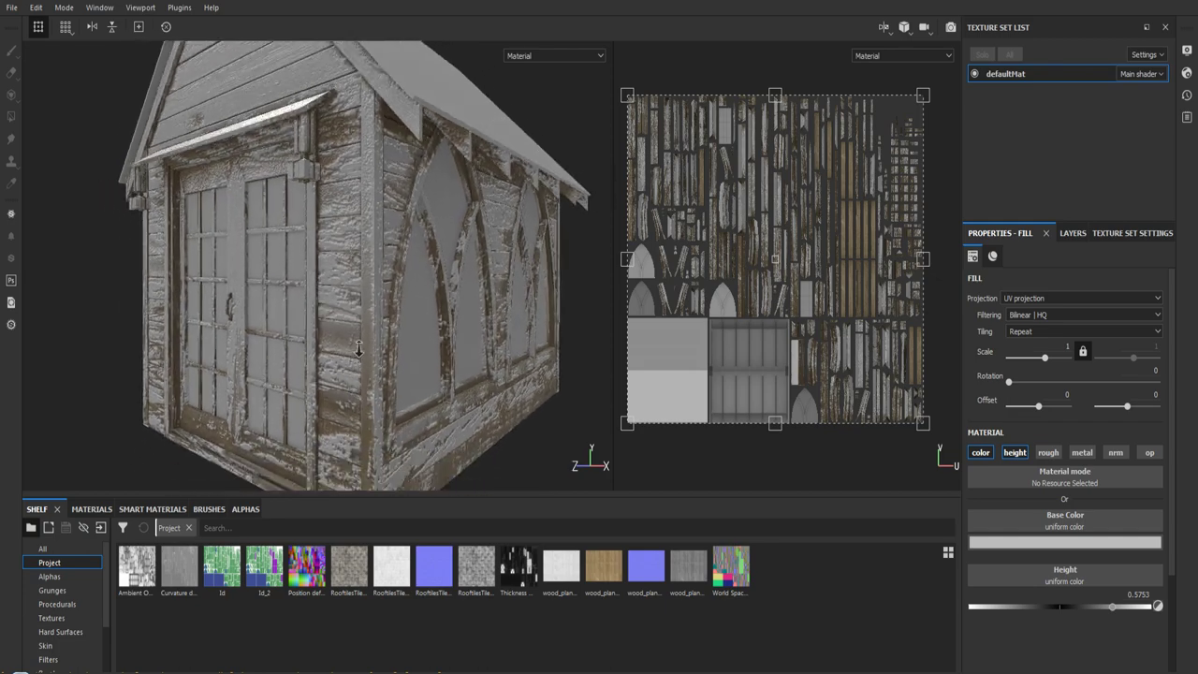
{"action": "right_click_drag", "start_coordinate": [358, 348], "coordinate": [475, 364], "text": "alt"}
{"action": "left_click_drag", "start_coordinate": [475, 364], "coordinate": [429, 374], "text": "alt"}
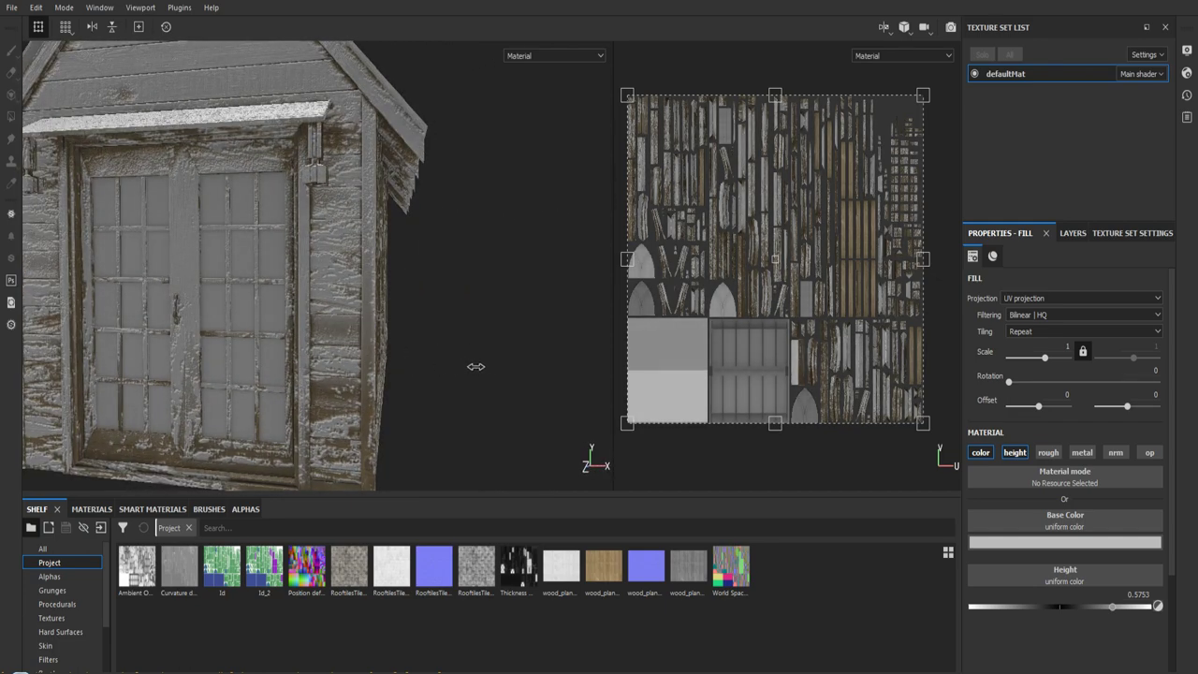
{"action": "left_click_drag", "start_coordinate": [475, 366], "coordinate": [424, 404], "text": "alt"}
{"action": "right_click_drag", "start_coordinate": [424, 403], "coordinate": [438, 369], "text": "alt"}
{"action": "middle_click_drag", "start_coordinate": [438, 369], "coordinate": [502, 426], "text": "alt"}
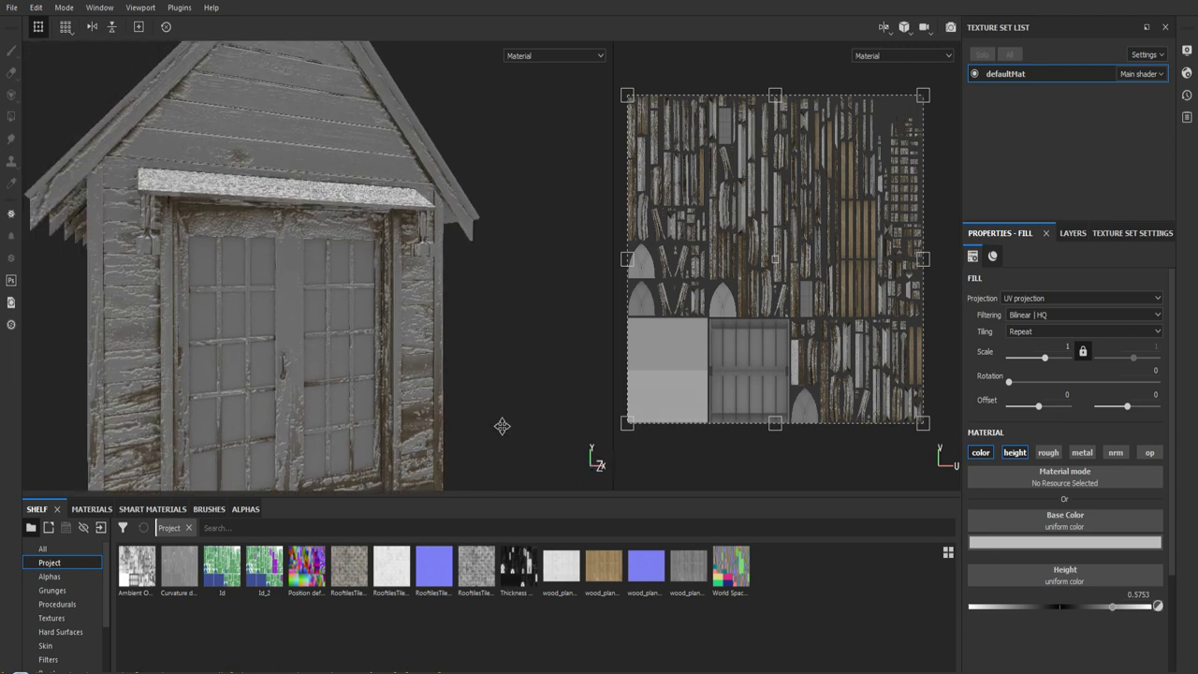
{"action": "left_click_drag", "start_coordinate": [503, 428], "coordinate": [489, 393], "text": "alt"}
{"action": "right_click_drag", "start_coordinate": [489, 393], "coordinate": [465, 317], "text": "alt"}
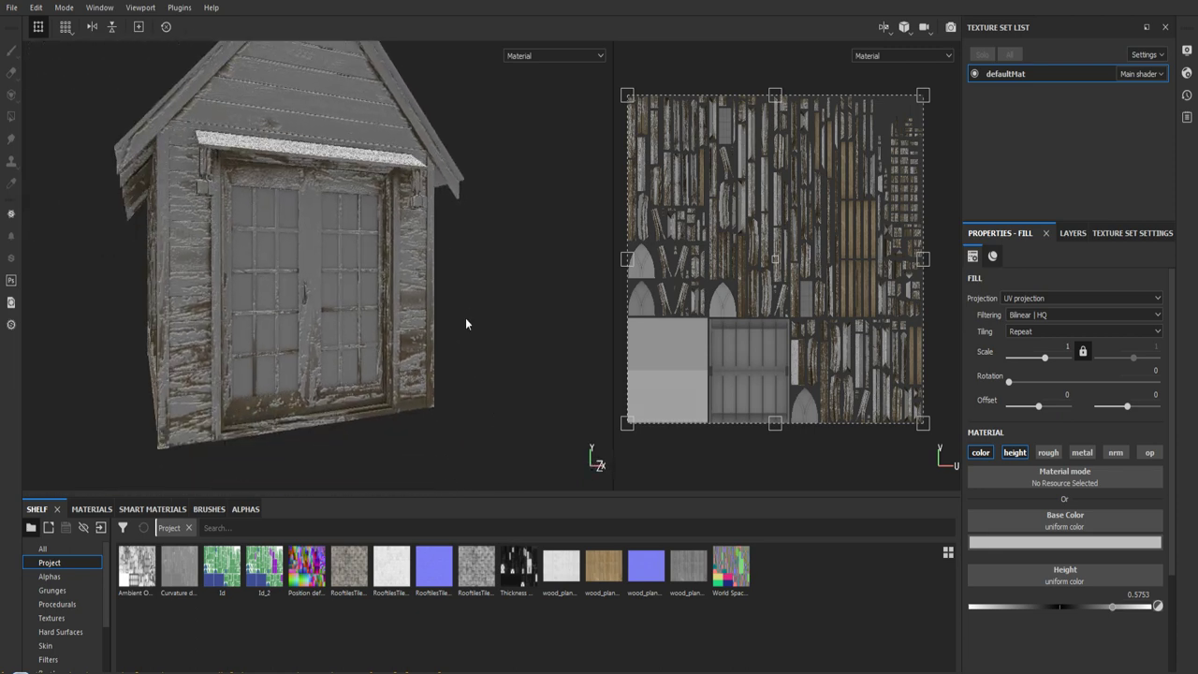
- Undo the height back to 0.0342 and return to the layer stack
{"action": "key", "text": "ctrl+z"}
{"action": "left_click_drag", "start_coordinate": [485, 372], "coordinate": [495, 370], "text": "alt"}
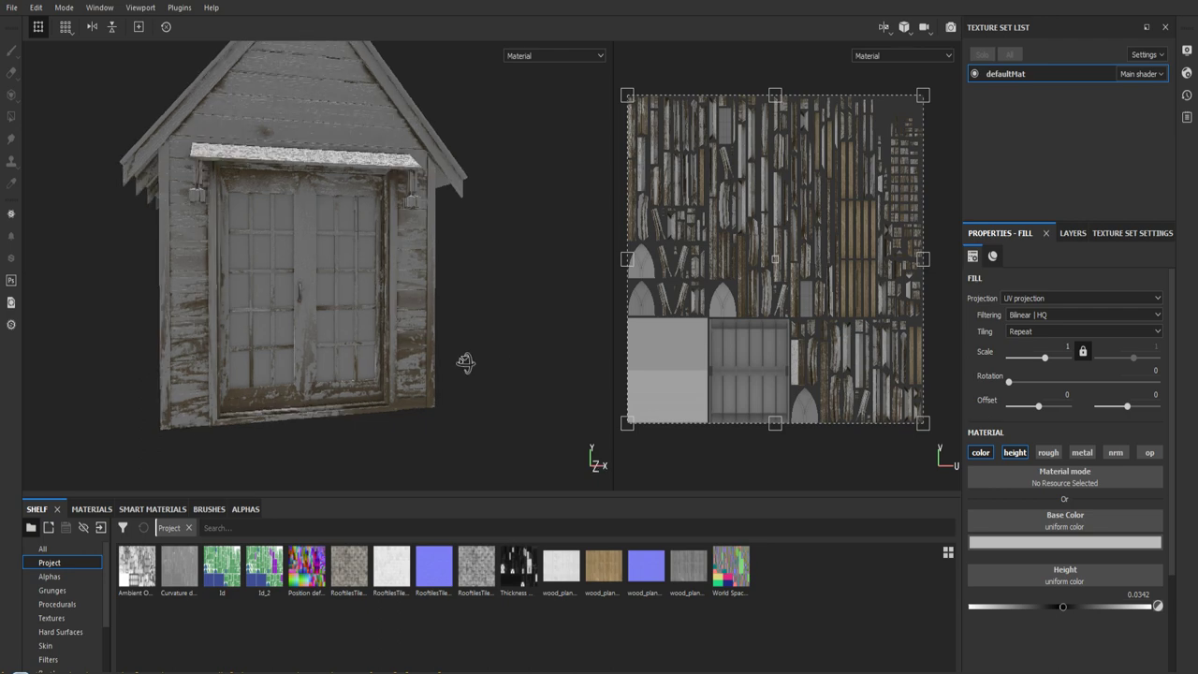
{"action": "scroll", "coordinate": [484, 372], "scroll_direction": "up", "scroll_amount": 3}
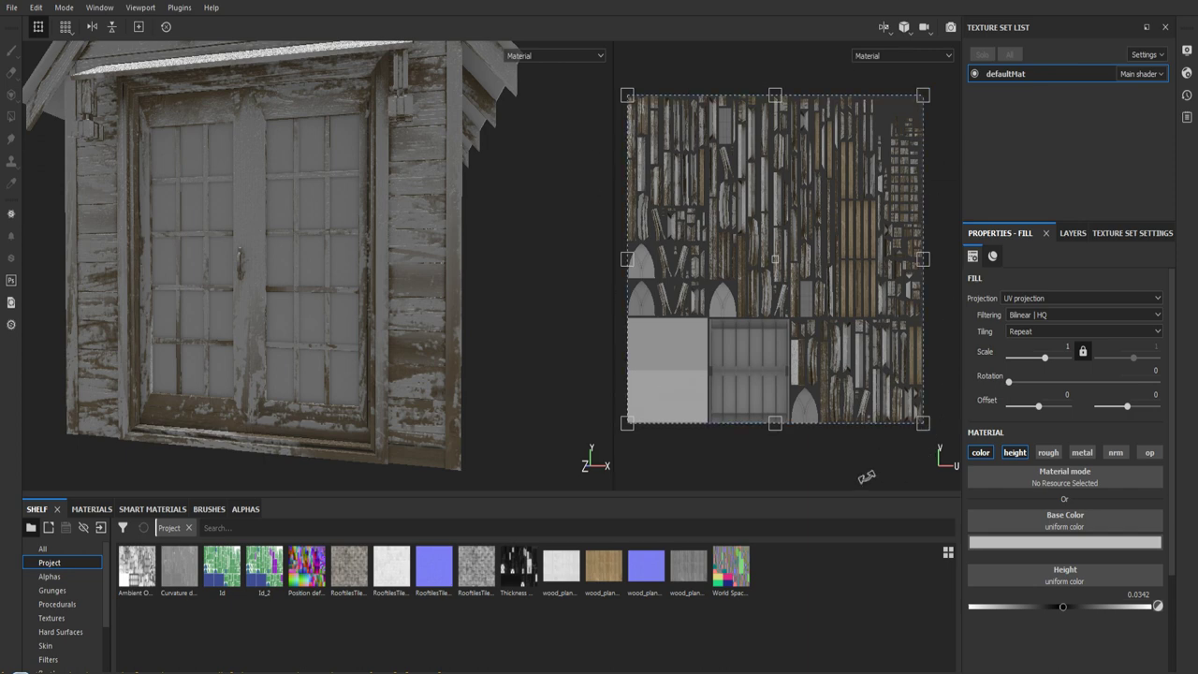
{"action": "left_click", "coordinate": [1055, 233]}
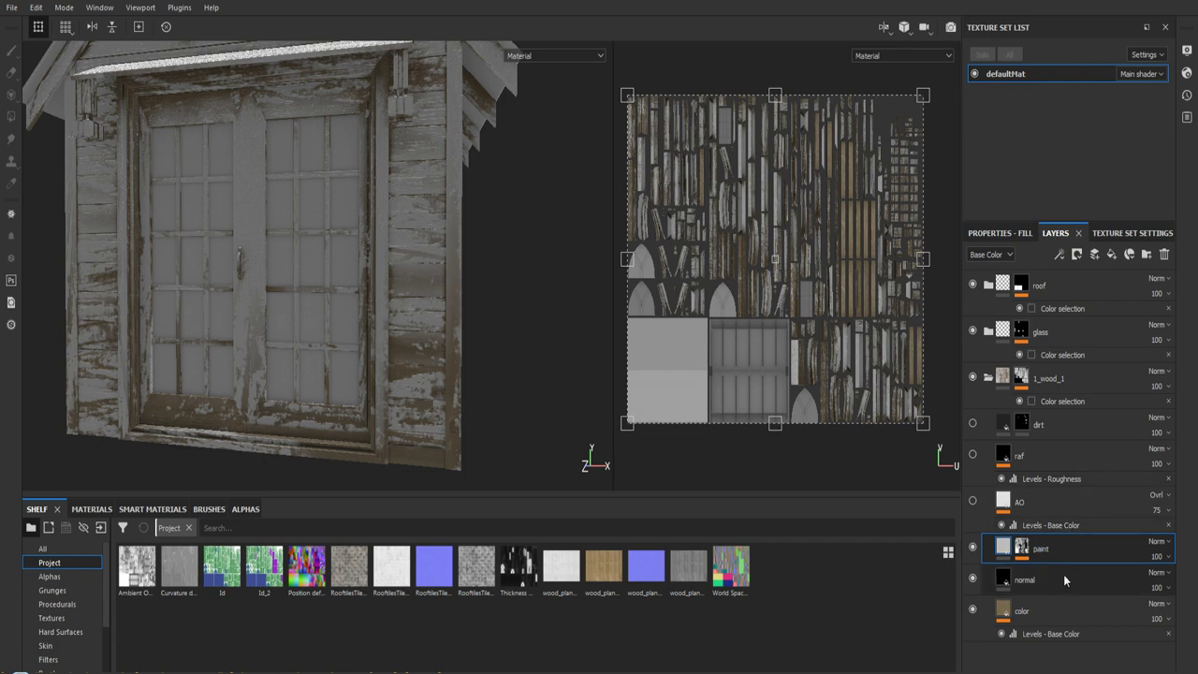
- Select the paint layer's mask, toggle its Paint effect off and on, and make it the brush target
{"action": "left_click", "coordinate": [1019, 551]}
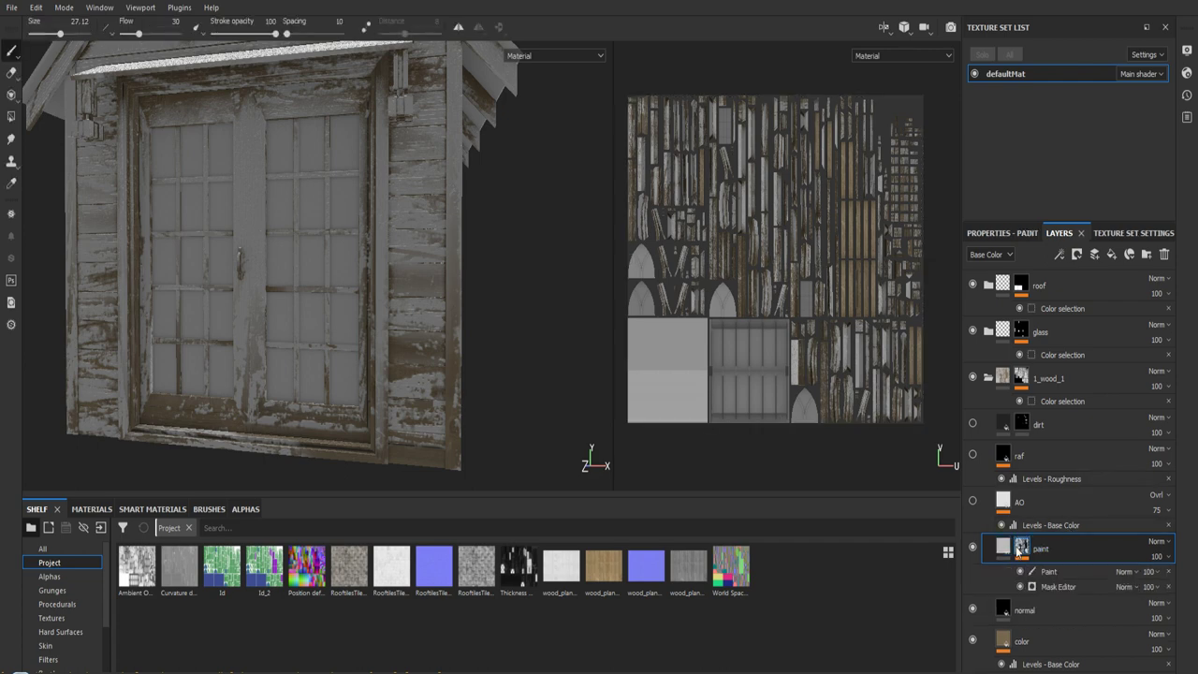
{"action": "left_click", "coordinate": [1020, 572]}
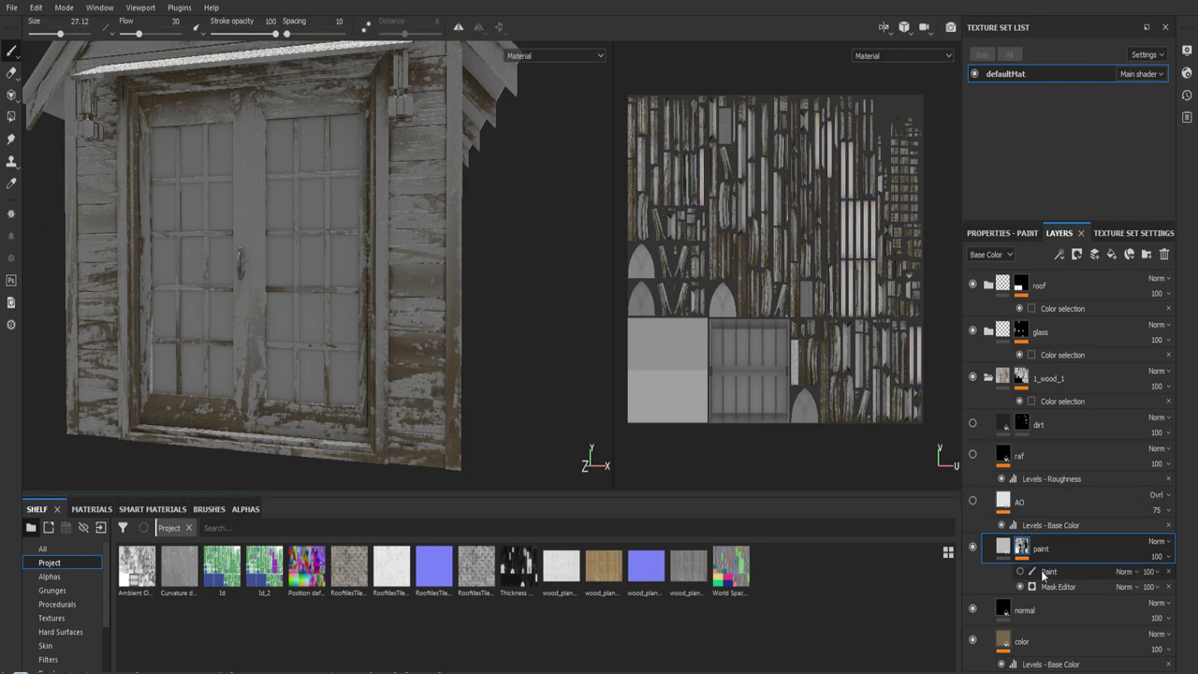
{"action": "left_click", "coordinate": [1020, 573]}
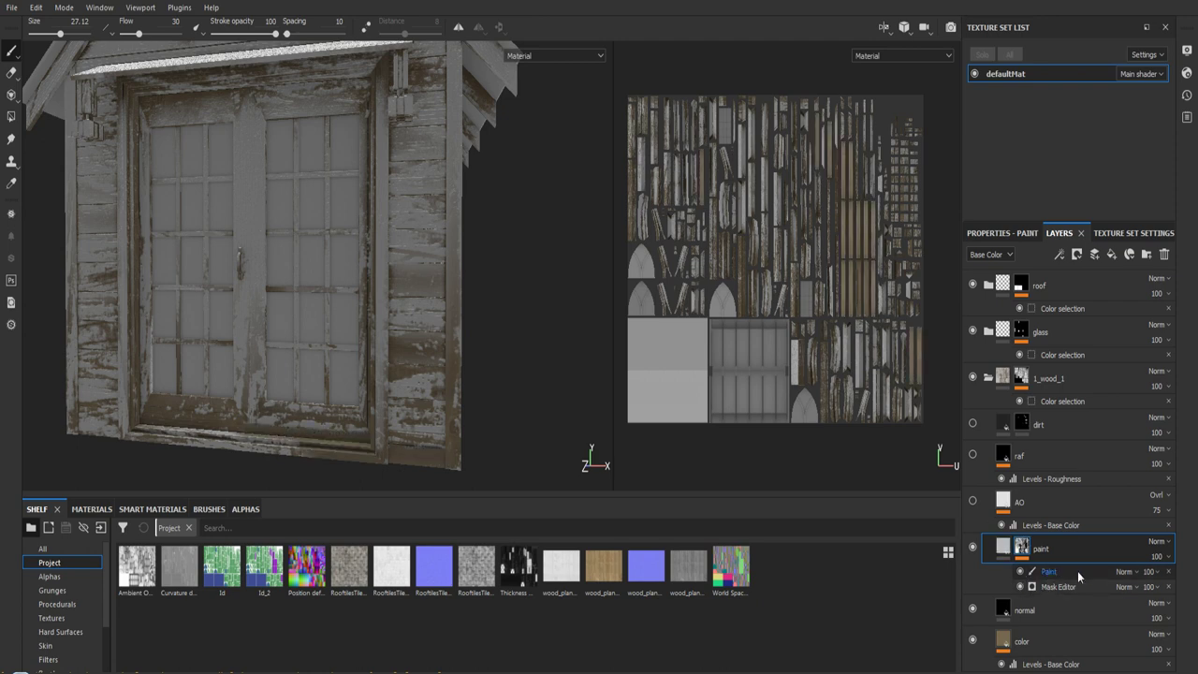
{"action": "left_click", "coordinate": [1048, 571]}
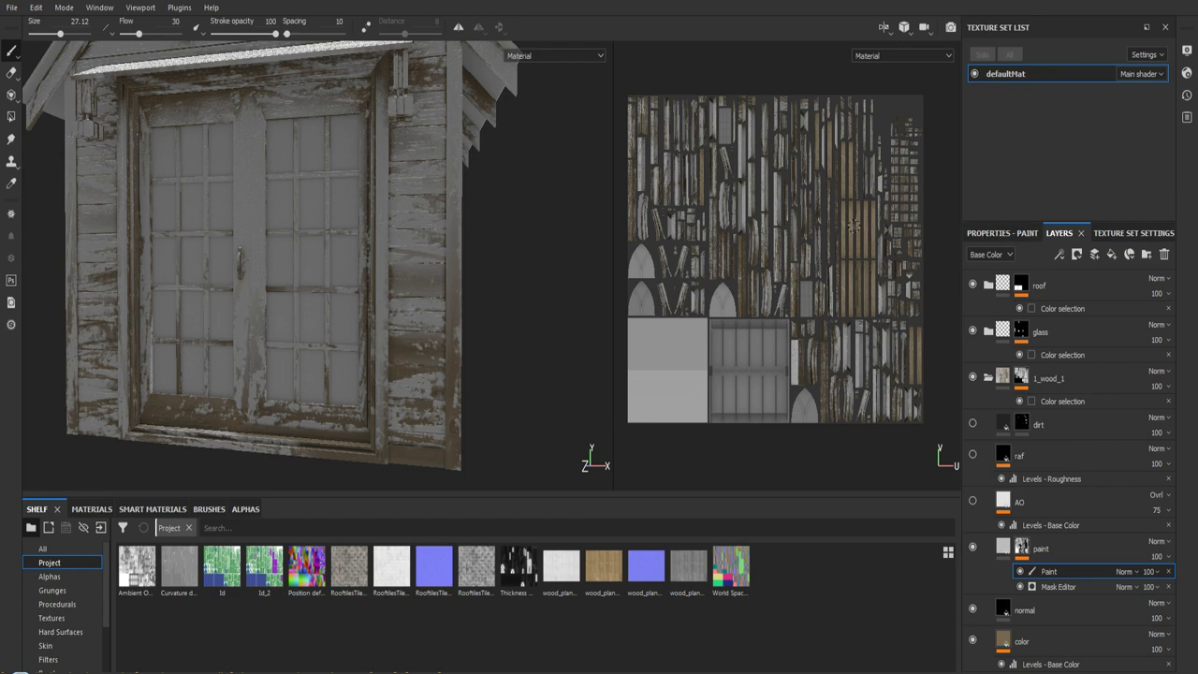
{"action": "scroll", "coordinate": [859, 258], "scroll_direction": "up", "scroll_amount": 3}
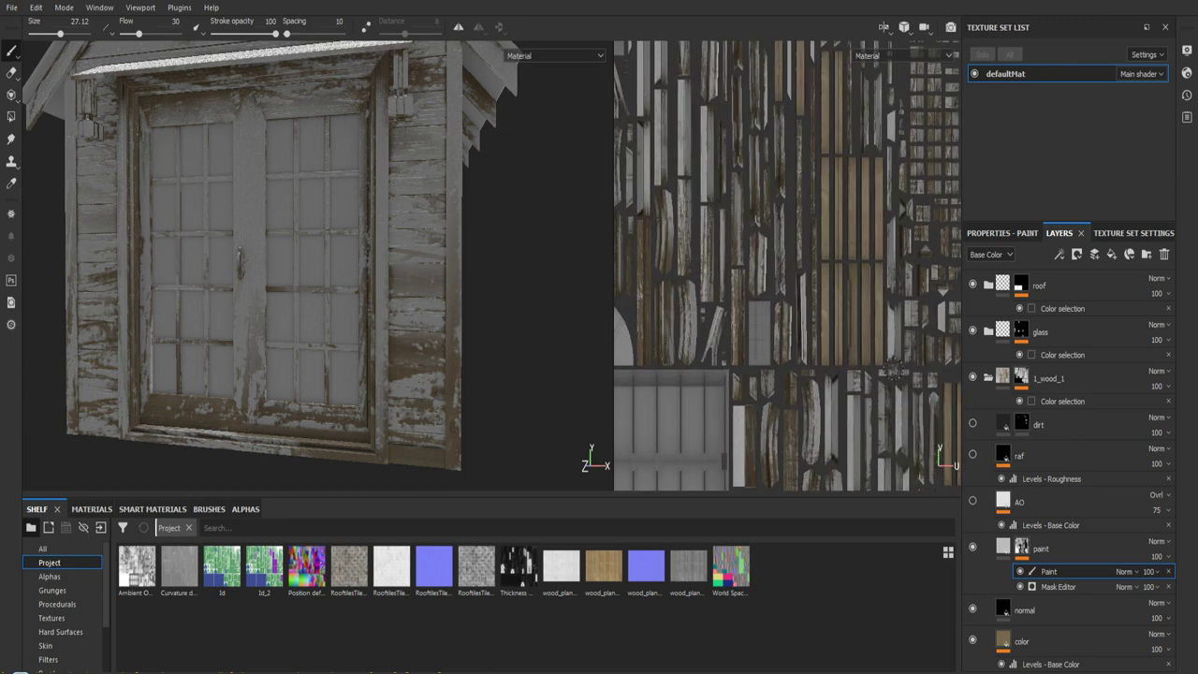
{"action": "scroll", "coordinate": [890, 367], "scroll_direction": "up", "scroll_amount": 2}
{"action": "scroll", "coordinate": [843, 300], "scroll_direction": "up", "scroll_amount": 2}
{"action": "scroll", "coordinate": [809, 227], "scroll_direction": "up", "scroll_amount": 2}
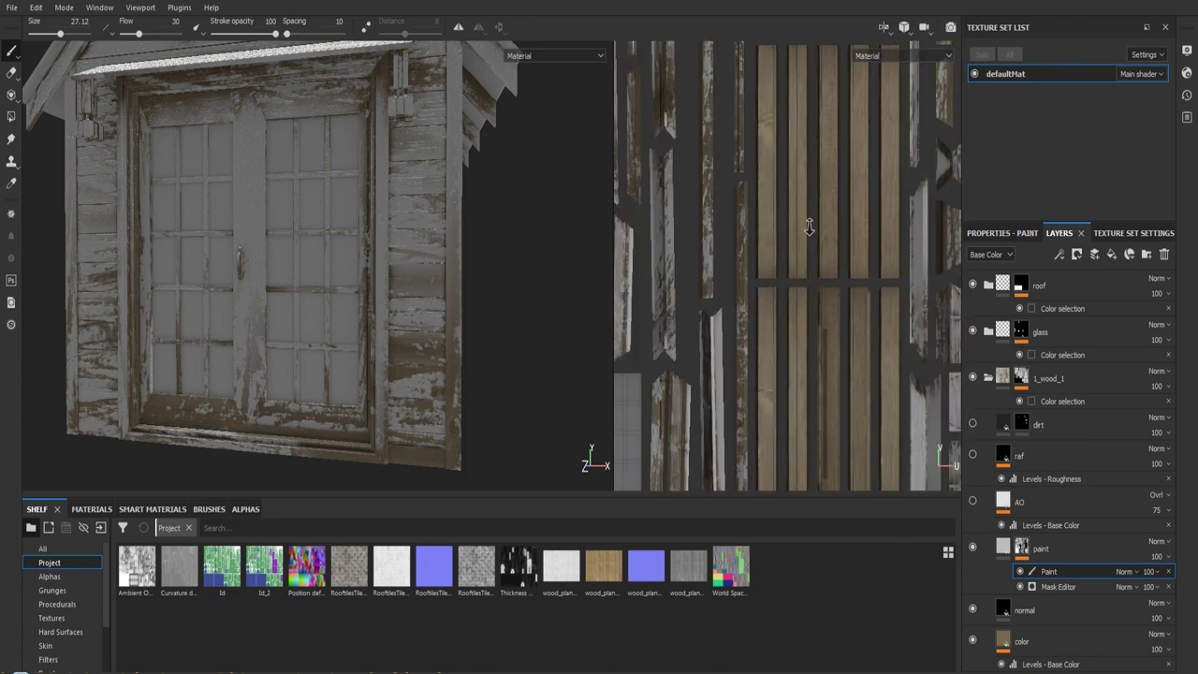
{"action": "scroll", "coordinate": [809, 227], "scroll_direction": "down", "scroll_amount": 1}
{"action": "scroll", "coordinate": [807, 262], "scroll_direction": "down", "scroll_amount": 1}
{"action": "scroll", "coordinate": [805, 295], "scroll_direction": "down", "scroll_amount": 1}
{"action": "scroll", "coordinate": [803, 326], "scroll_direction": "down", "scroll_amount": 1}
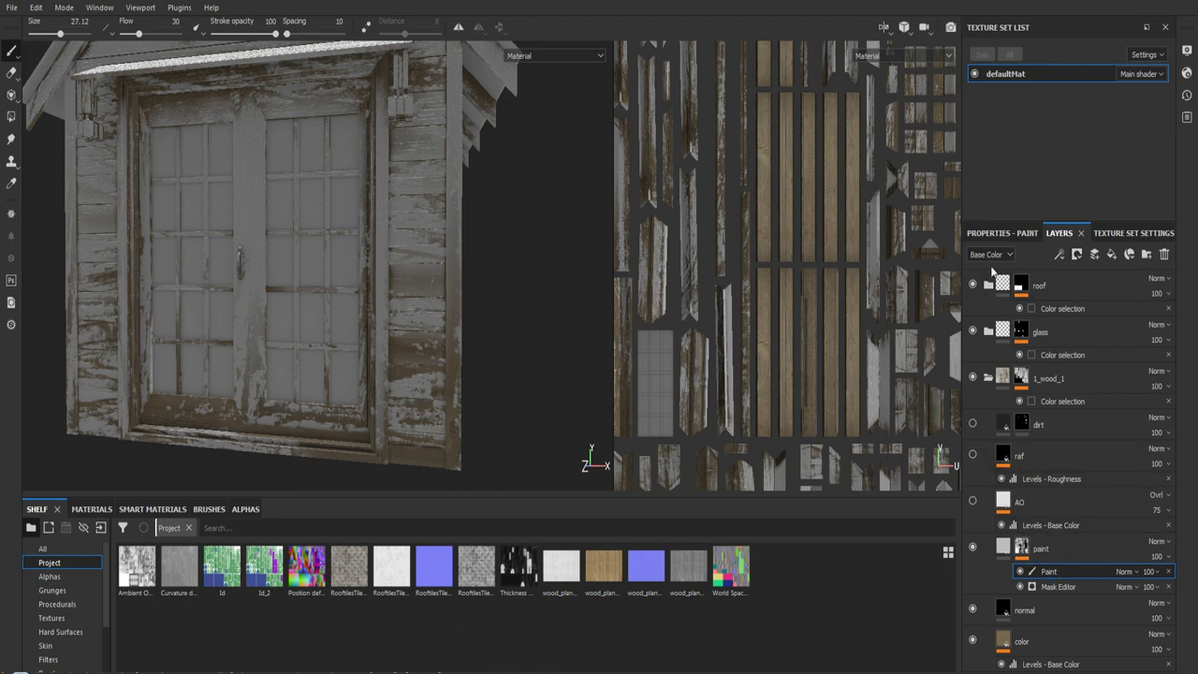
{"action": "left_click", "coordinate": [998, 233]}
{"action": "scroll", "coordinate": [1076, 542], "scroll_direction": "down", "scroll_amount": 2}
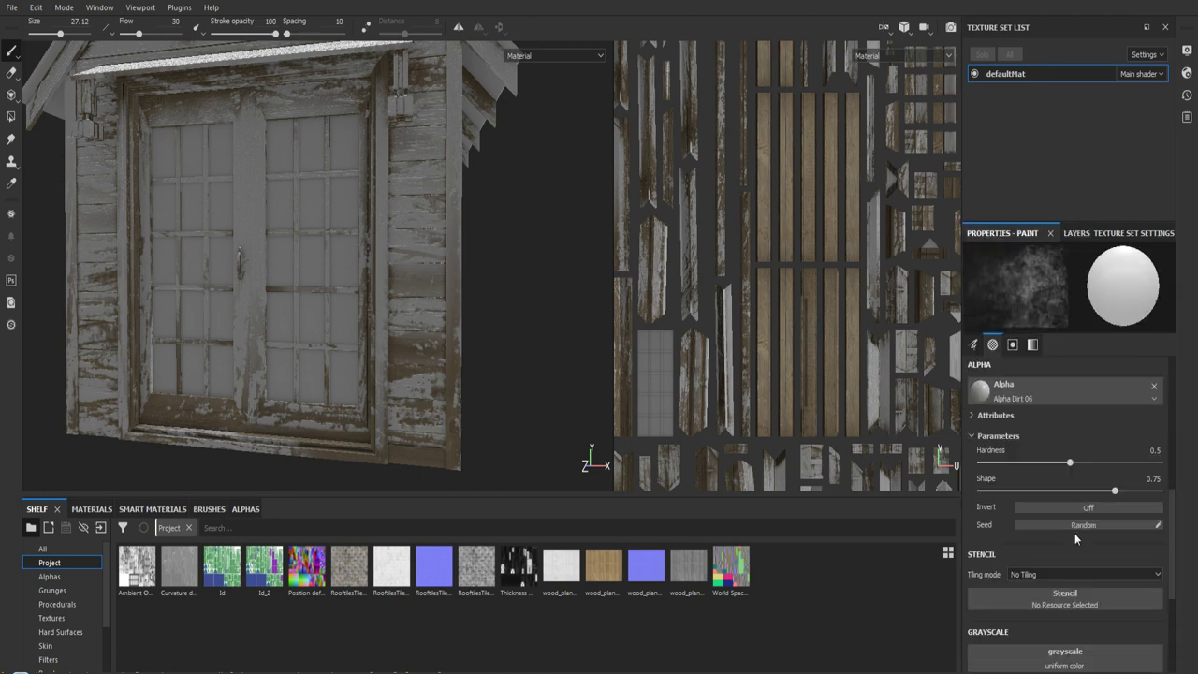
{"action": "scroll", "coordinate": [1074, 532], "scroll_direction": "down", "scroll_amount": 3}
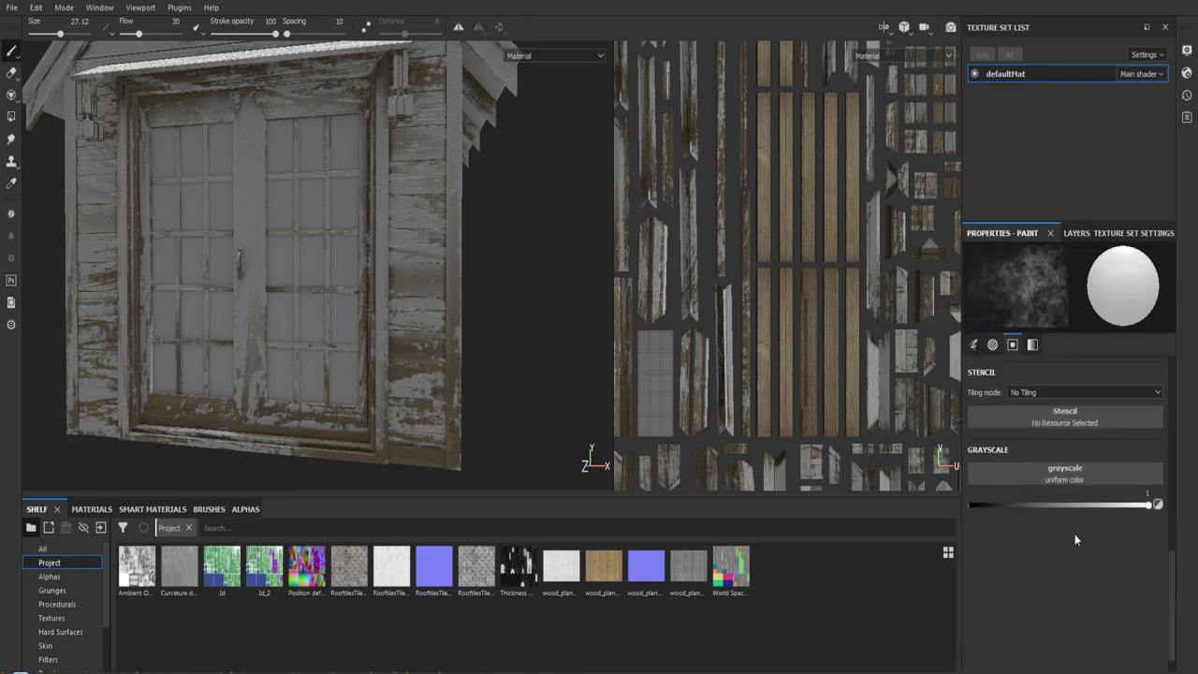
{"action": "scroll", "coordinate": [1074, 535], "scroll_direction": "up", "scroll_amount": 3}
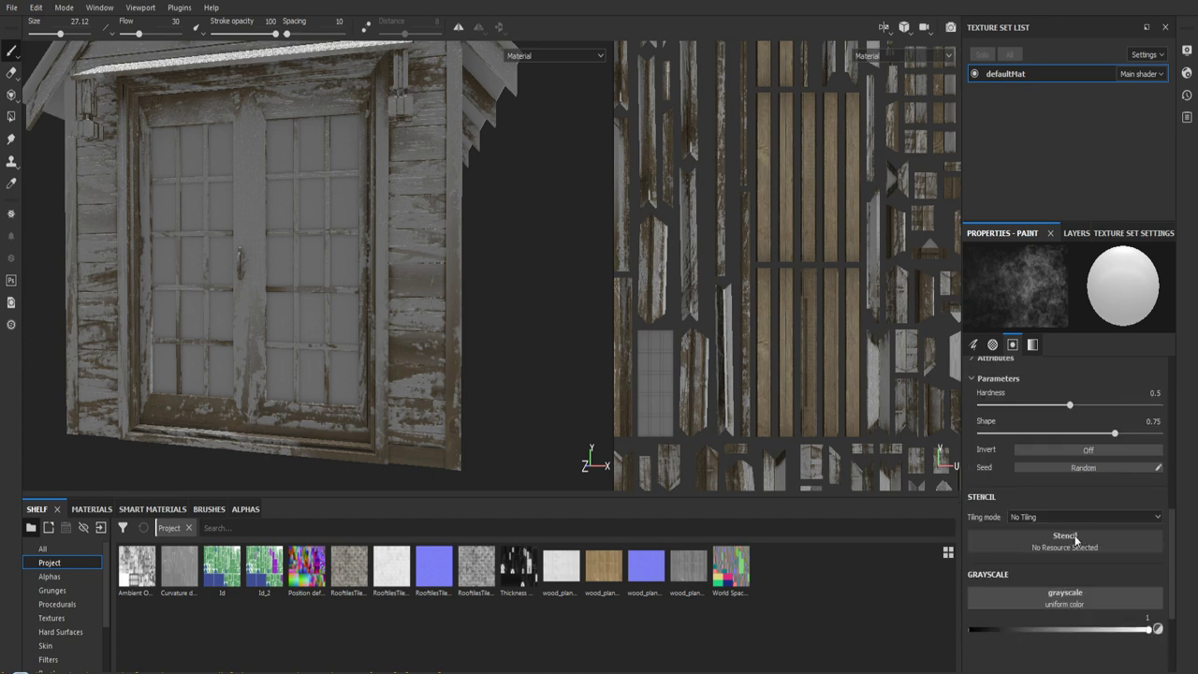
{"action": "scroll", "coordinate": [1074, 535], "scroll_direction": "up", "scroll_amount": 3}
{"action": "scroll", "coordinate": [1078, 487], "scroll_direction": "down", "scroll_amount": 3}
{"action": "scroll", "coordinate": [1078, 488], "scroll_direction": "down", "scroll_amount": 3}
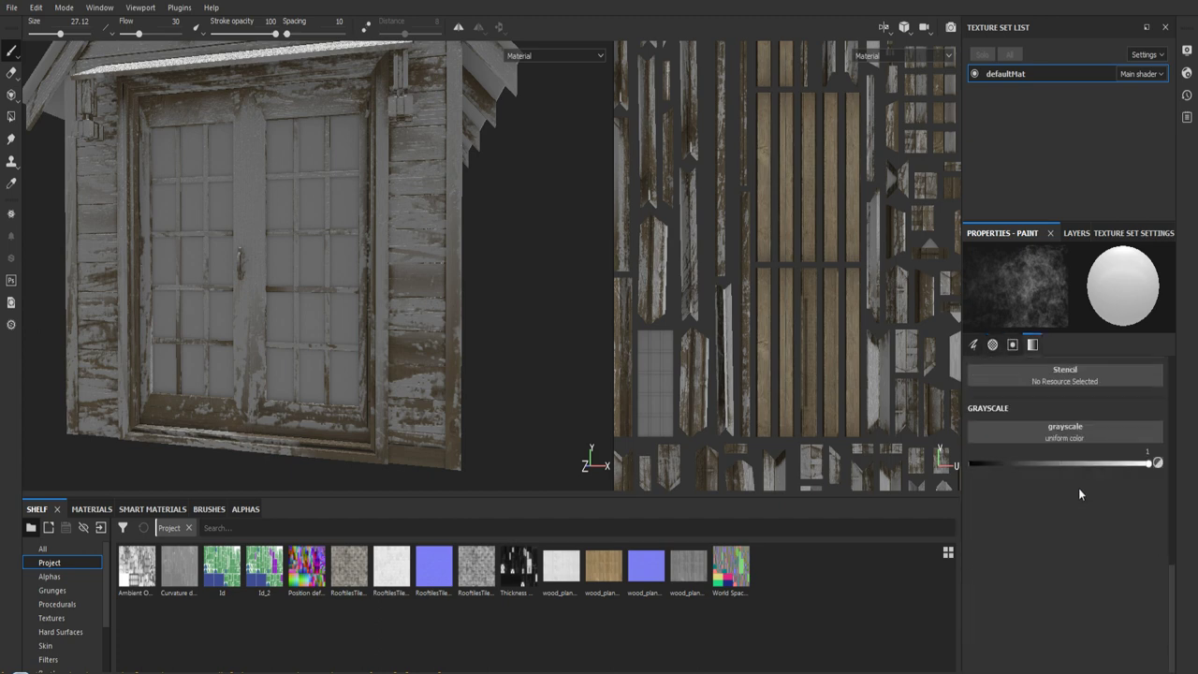
{"action": "scroll", "coordinate": [1078, 484], "scroll_direction": "up", "scroll_amount": 2}
{"action": "scroll", "coordinate": [1080, 485], "scroll_direction": "down", "scroll_amount": 1}
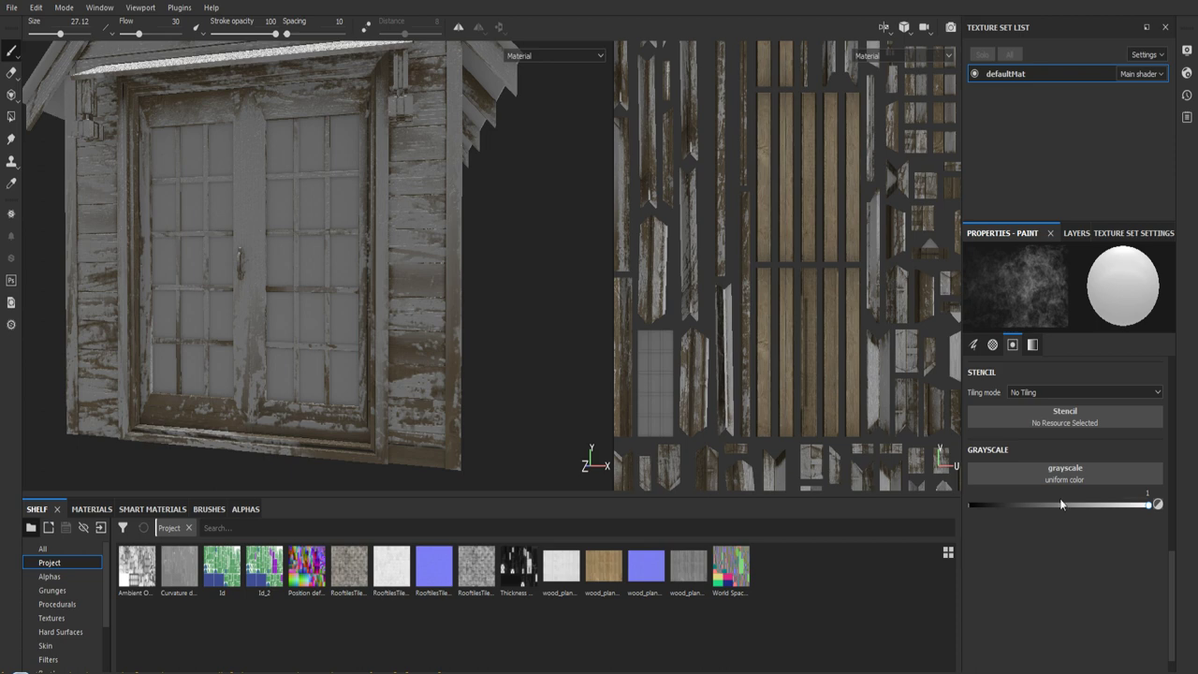
{"action": "mouse_move", "coordinate": [1149, 504]}
{"action": "left_mouse_down"}
{"action": "mouse_move", "coordinate": [952, 514]}
{"action": "mouse_move", "coordinate": [1152, 504]}
{"action": "left_mouse_up"}
{"action": "mouse_move", "coordinate": [513, 329]}
{"action": "left_mouse_down", "text": "alt"}
{"action": "mouse_move", "coordinate": [426, 337]}
{"action": "mouse_move", "coordinate": [409, 304]}
{"action": "left_mouse_up", "text": "alt"}
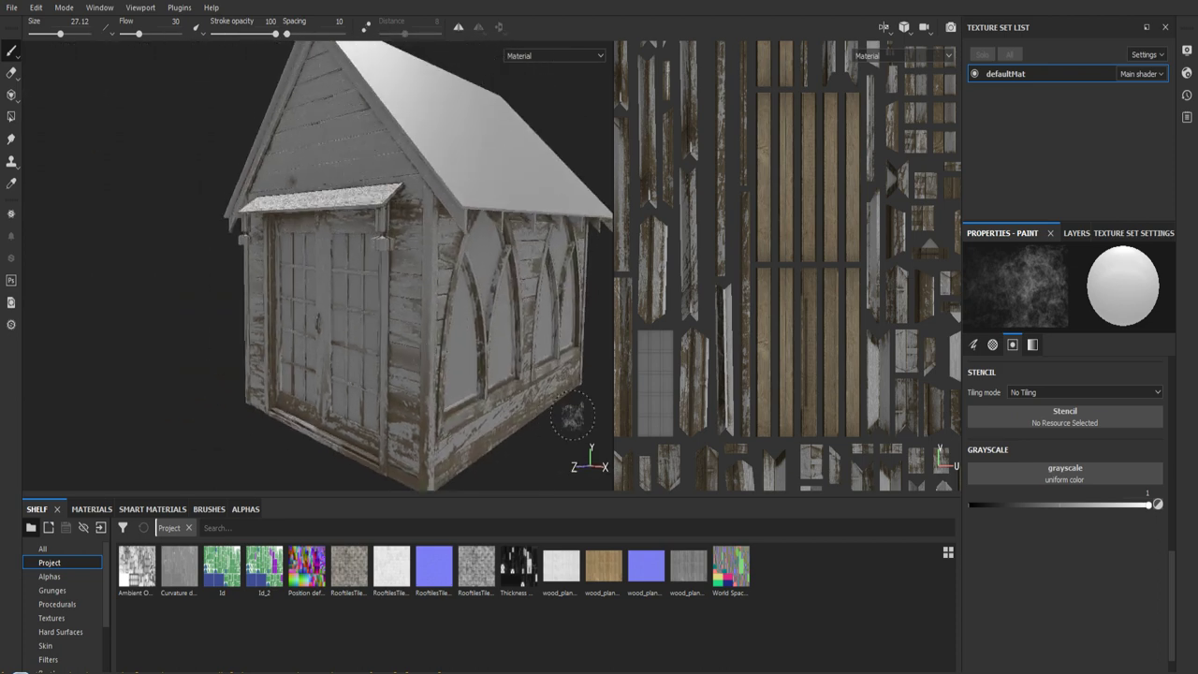
{"action": "left_click", "coordinate": [1076, 233]}
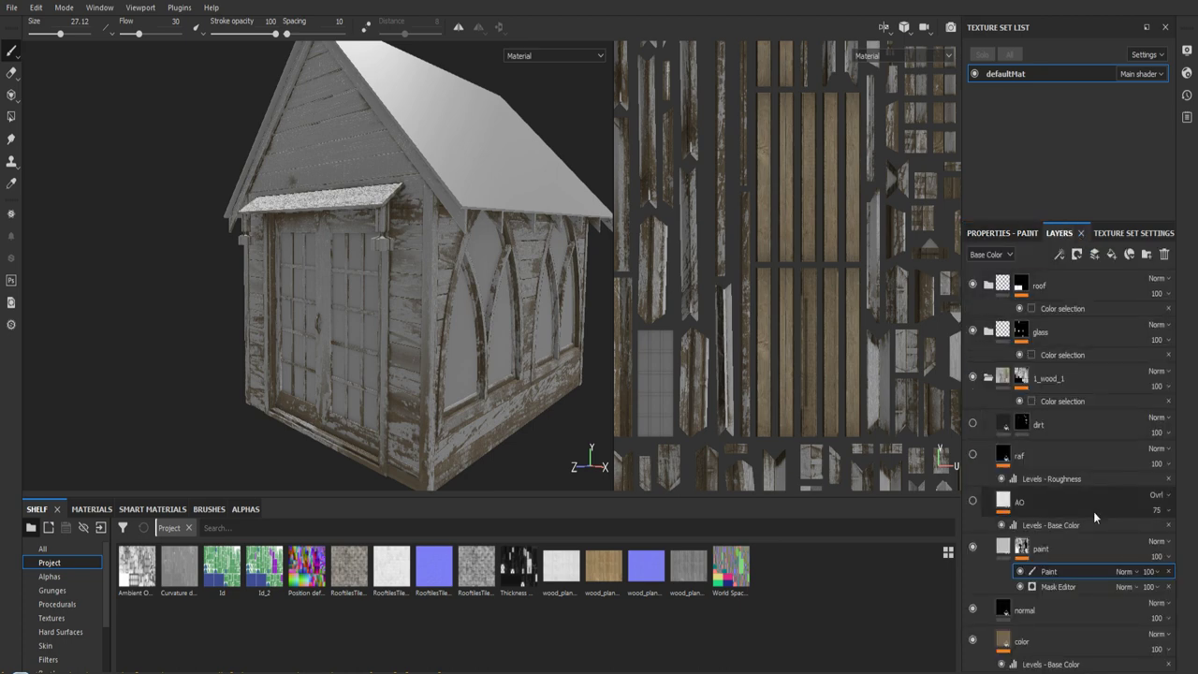
- Select the paint layer's Mask Editor and mask, dismissing the mask options without adding anything
{"action": "left_click", "coordinate": [1074, 587]}
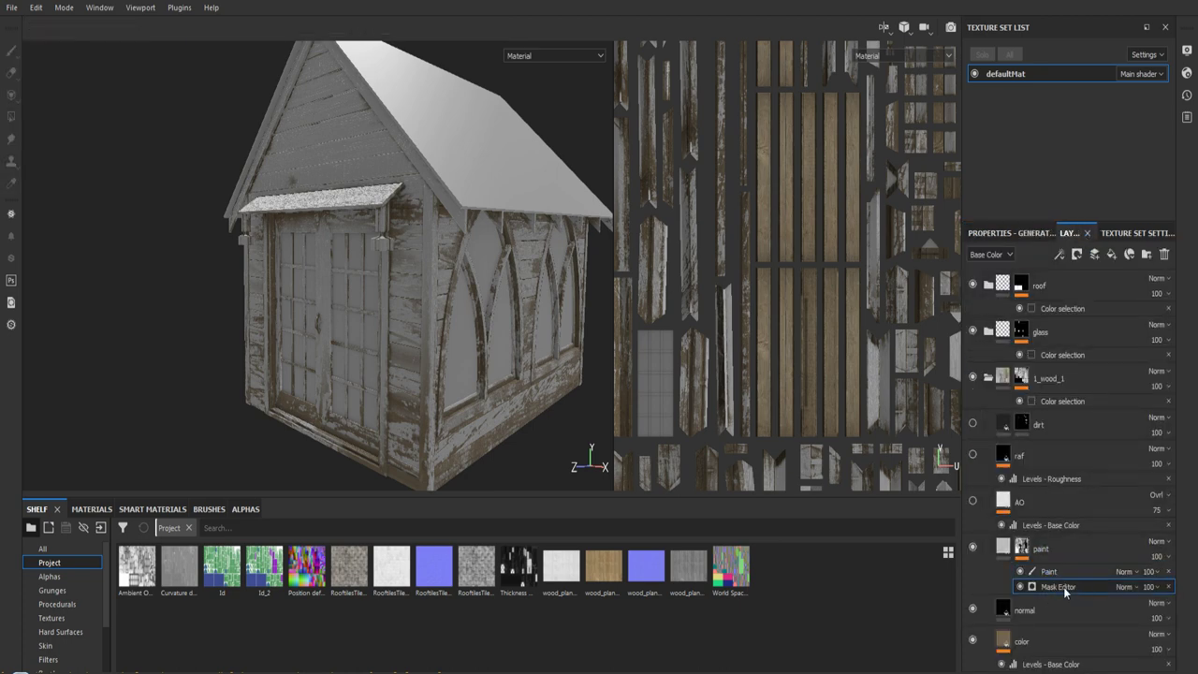
{"action": "left_click", "coordinate": [1023, 550]}
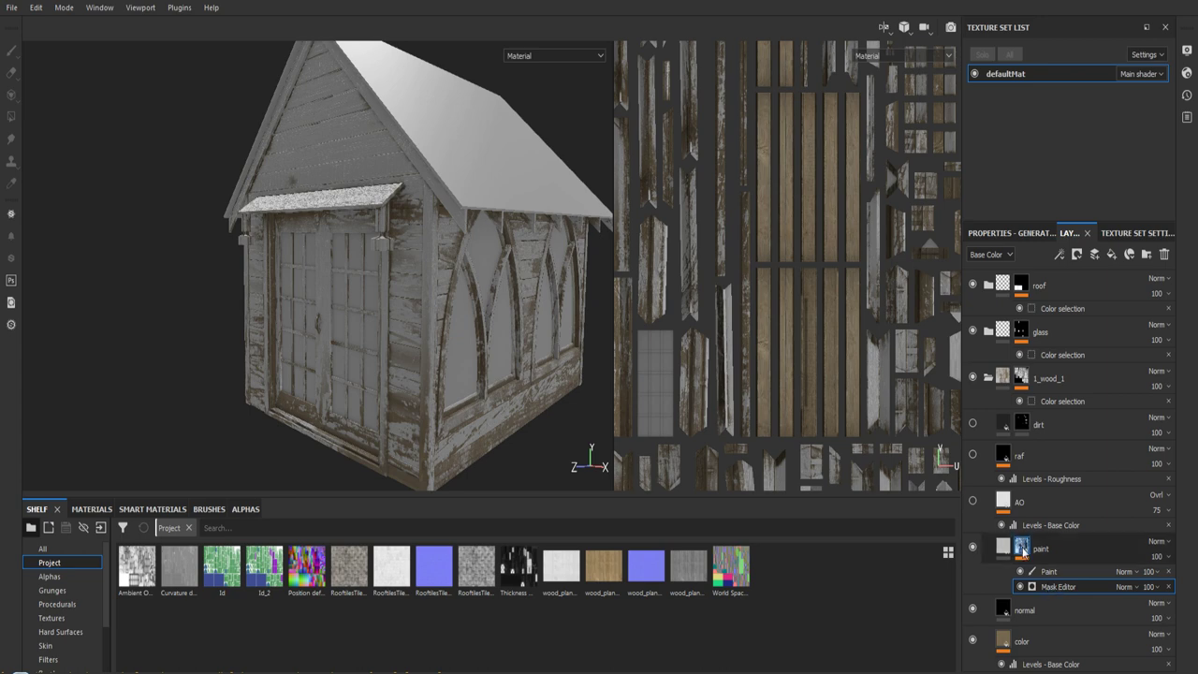
{"action": "right_click", "coordinate": [1022, 550]}
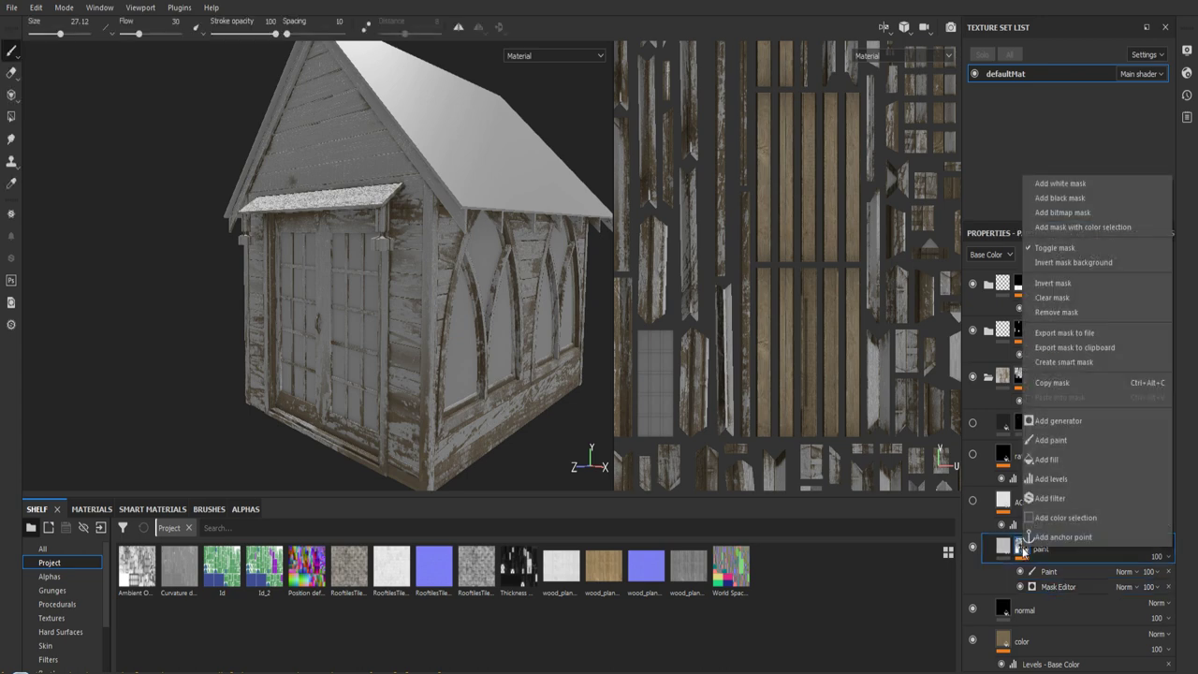
{"action": "left_click", "coordinate": [934, 604]}
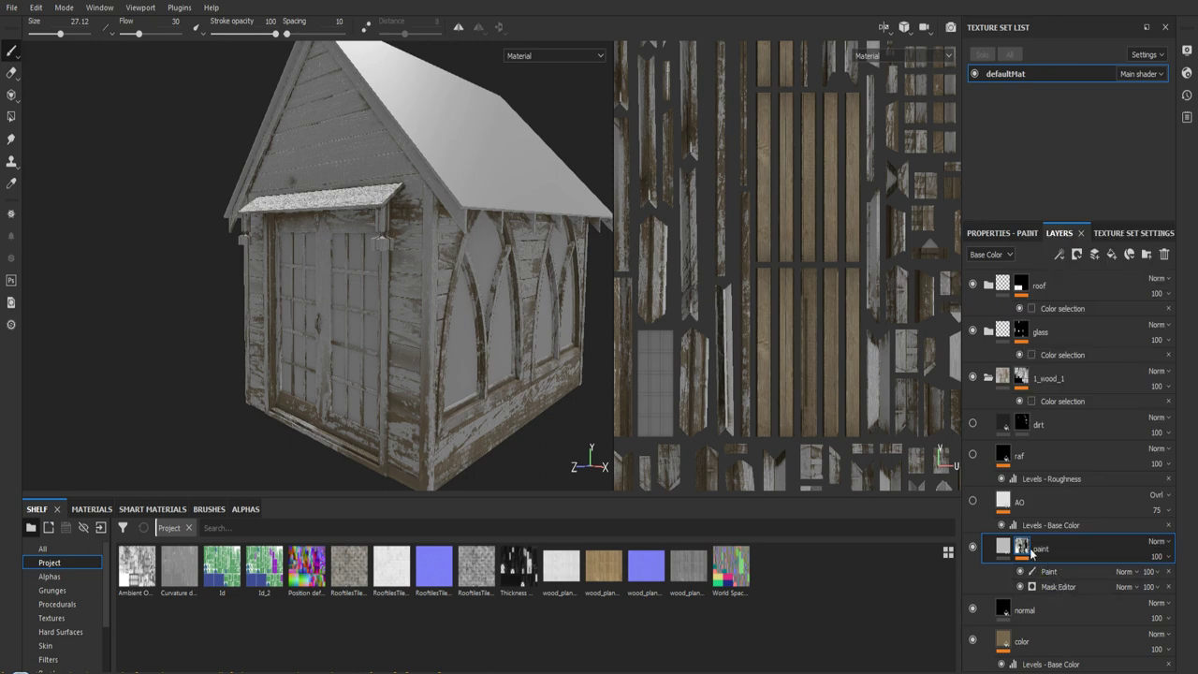
{"action": "right_click", "coordinate": [1025, 550]}
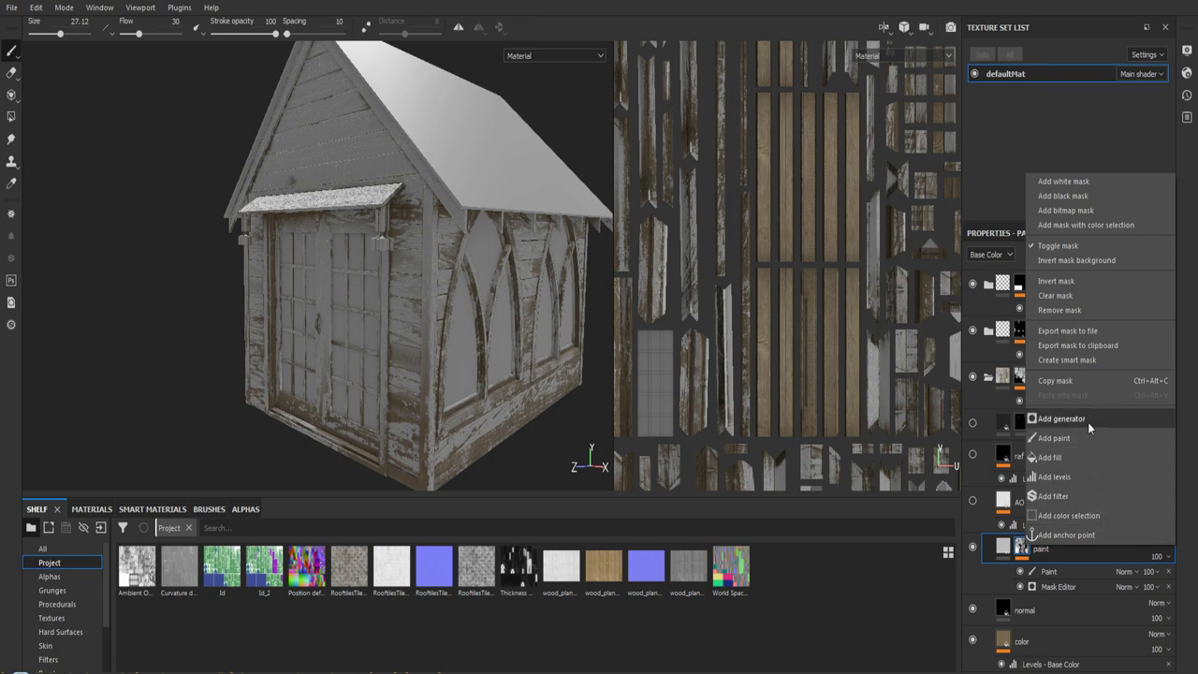
{"action": "key", "text": "Escape"}
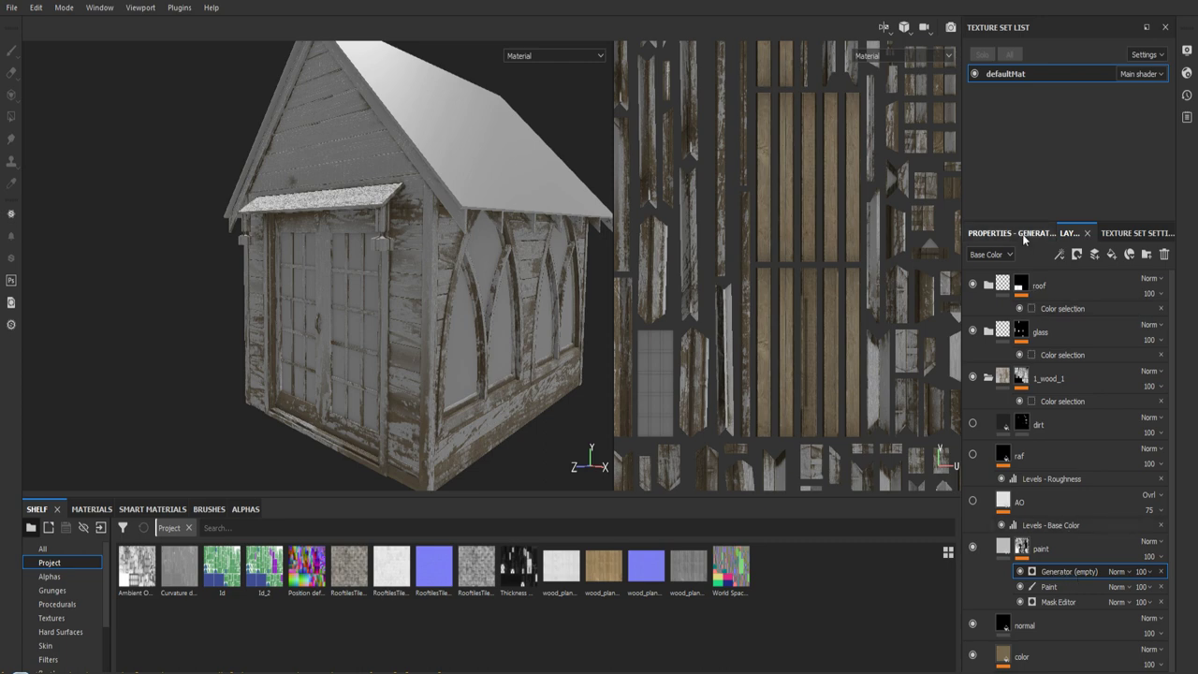
- Open the empty generator's properties and its generator list offering Dirt and Dripping Rust
{"action": "right_click", "coordinate": [1055, 576]}
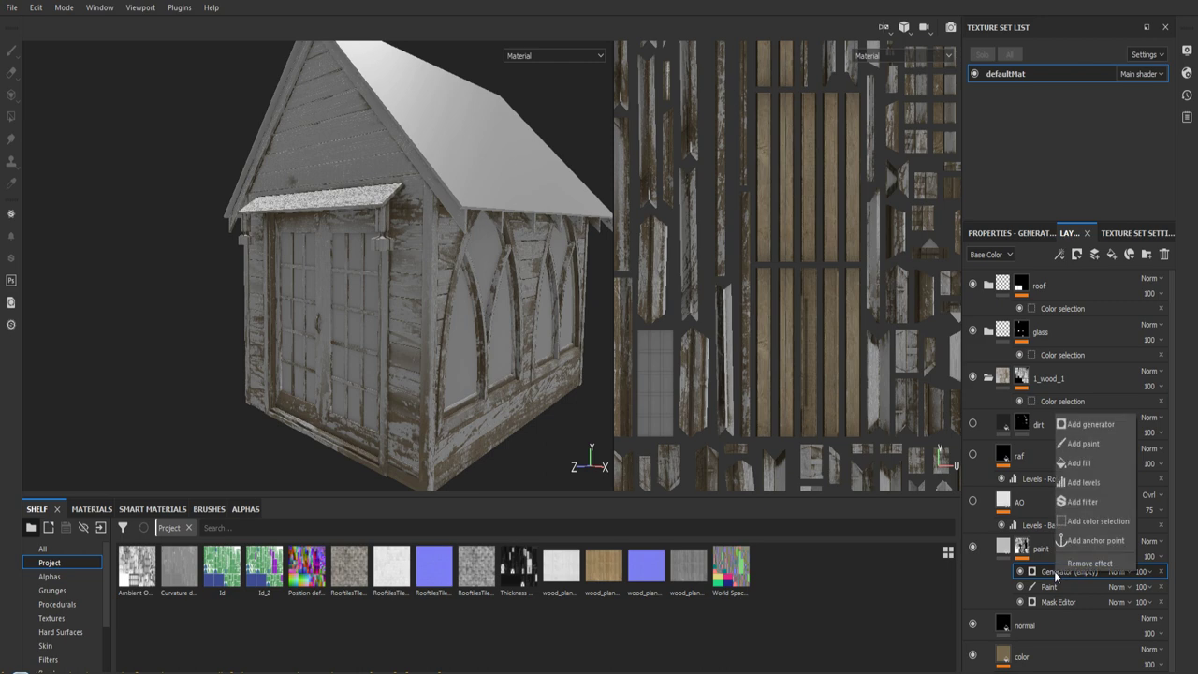
{"action": "left_click", "coordinate": [1029, 234]}
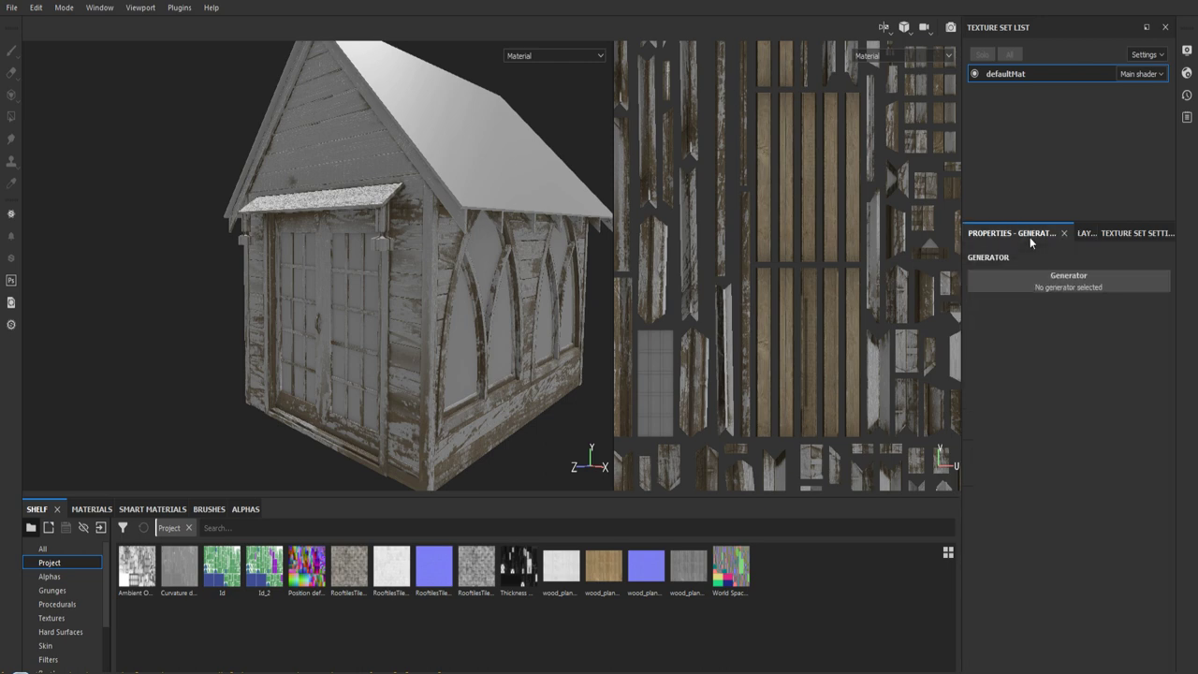
{"action": "left_click", "coordinate": [1079, 272]}
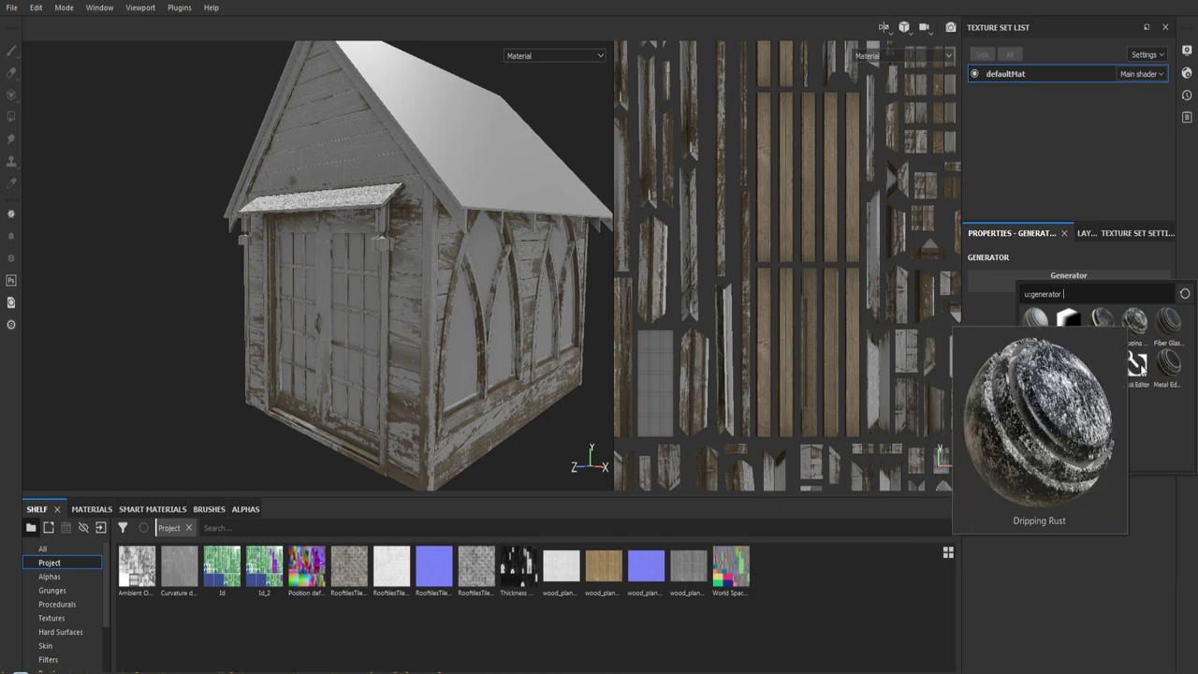
- Delete the empty generator from the paint layer and display the Mask Editor's parameters
{"action": "left_click", "coordinate": [1081, 236]}
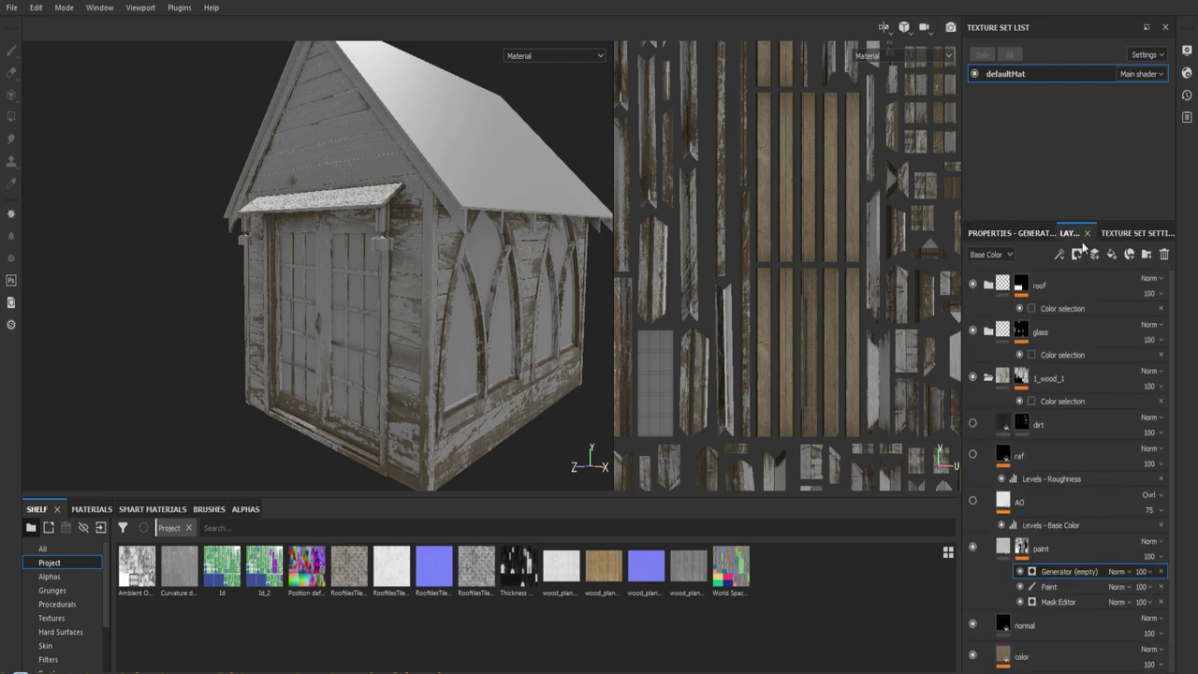
{"action": "left_click", "coordinate": [1160, 571]}
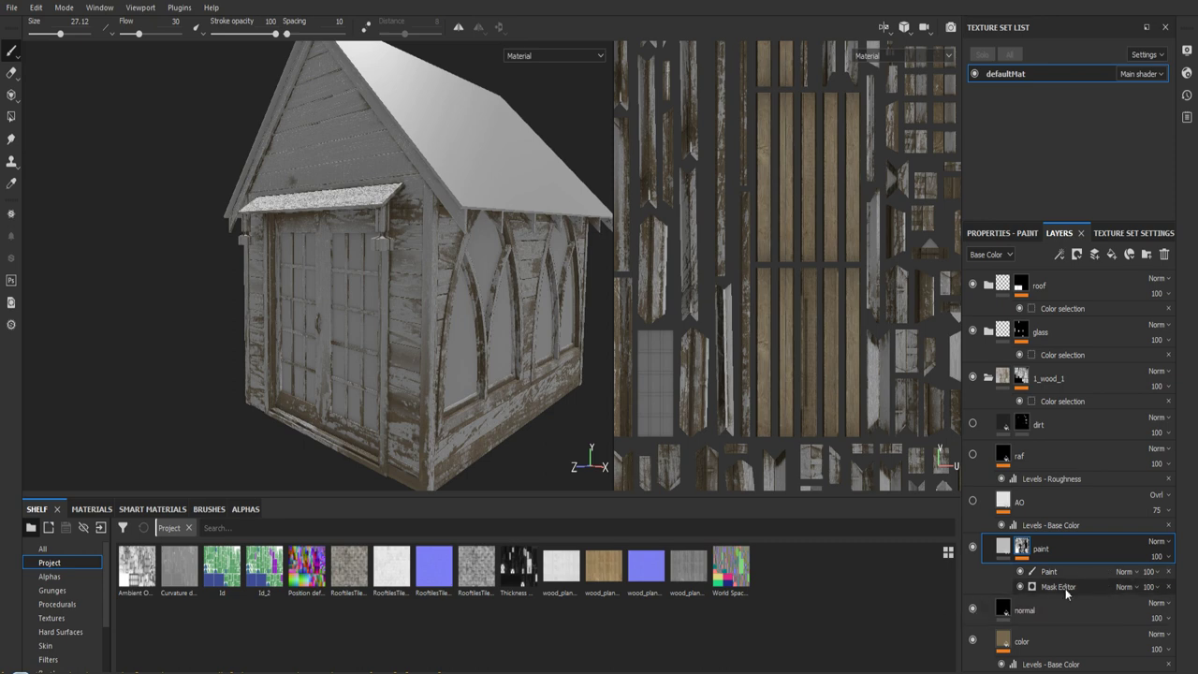
{"action": "left_click", "coordinate": [1065, 589]}
{"action": "left_click", "coordinate": [1007, 235]}
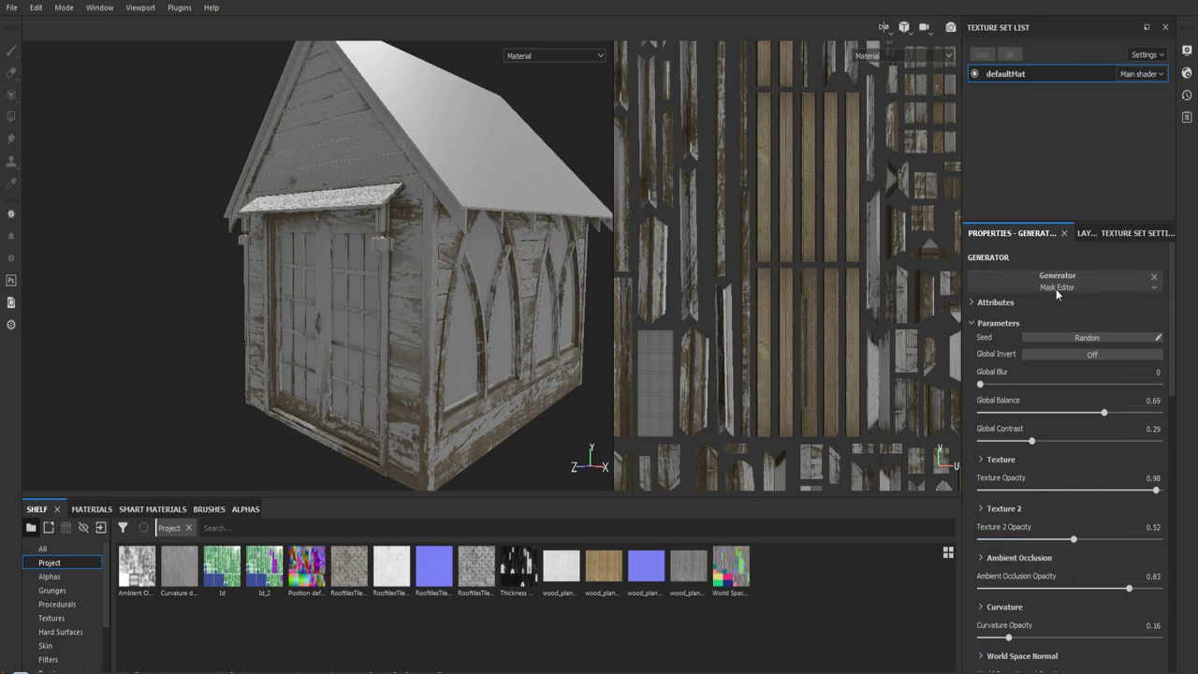
- Scroll to the Grunge Brushed and Grunge Map 001 image inputs and list Grunges in the shelf
{"action": "scroll", "coordinate": [1086, 356], "scroll_direction": "down", "scroll_amount": 3}
{"action": "scroll", "coordinate": [1087, 358], "scroll_direction": "down", "scroll_amount": 2}
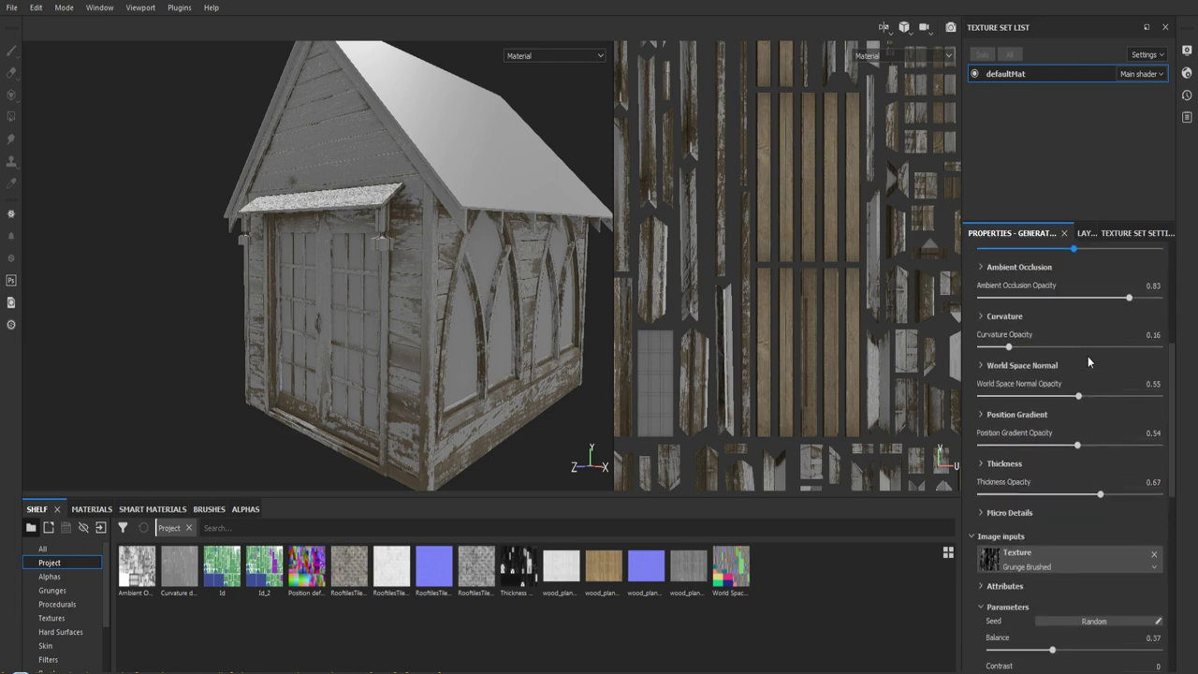
{"action": "scroll", "coordinate": [1088, 356], "scroll_direction": "down", "scroll_amount": 2}
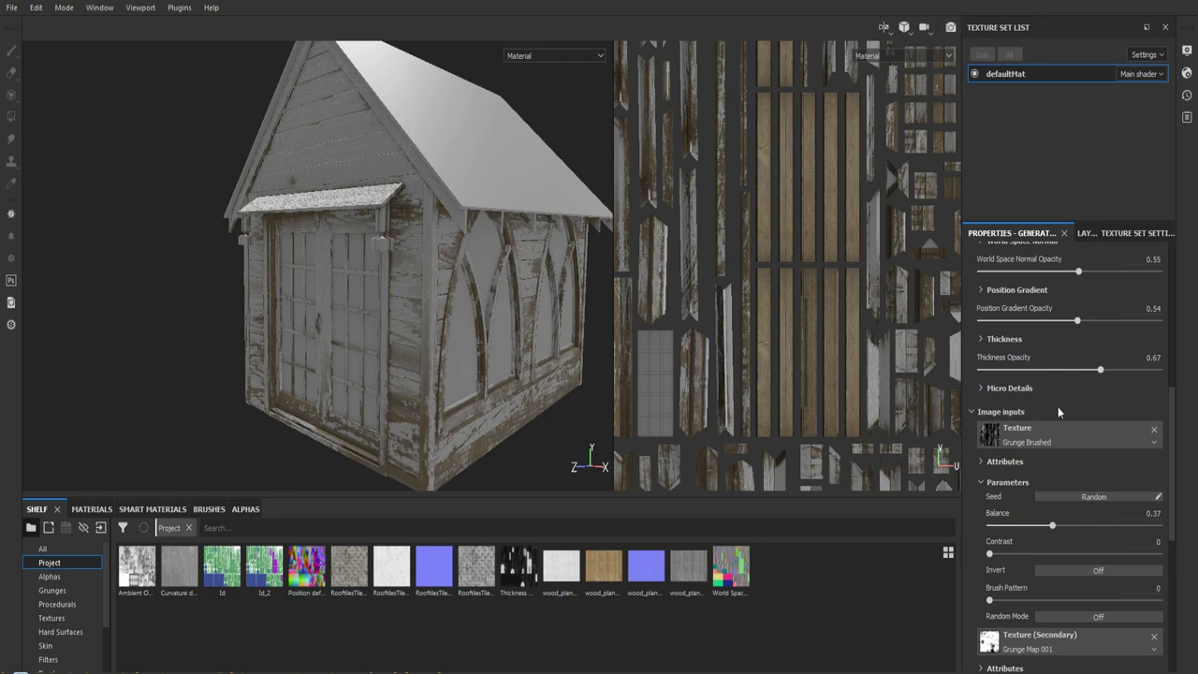
{"action": "scroll", "coordinate": [1057, 406], "scroll_direction": "down", "scroll_amount": 1}
{"action": "scroll", "coordinate": [1057, 406], "scroll_direction": "down", "scroll_amount": 1}
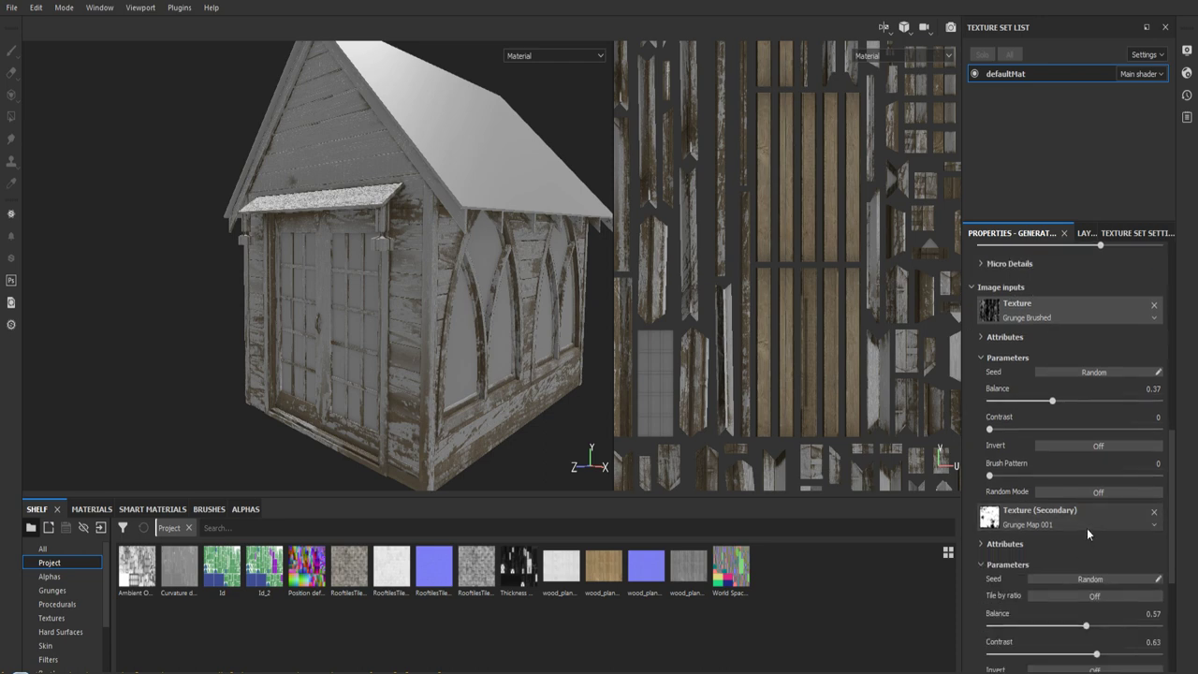
{"action": "scroll", "coordinate": [1086, 530], "scroll_direction": "up", "scroll_amount": 1}
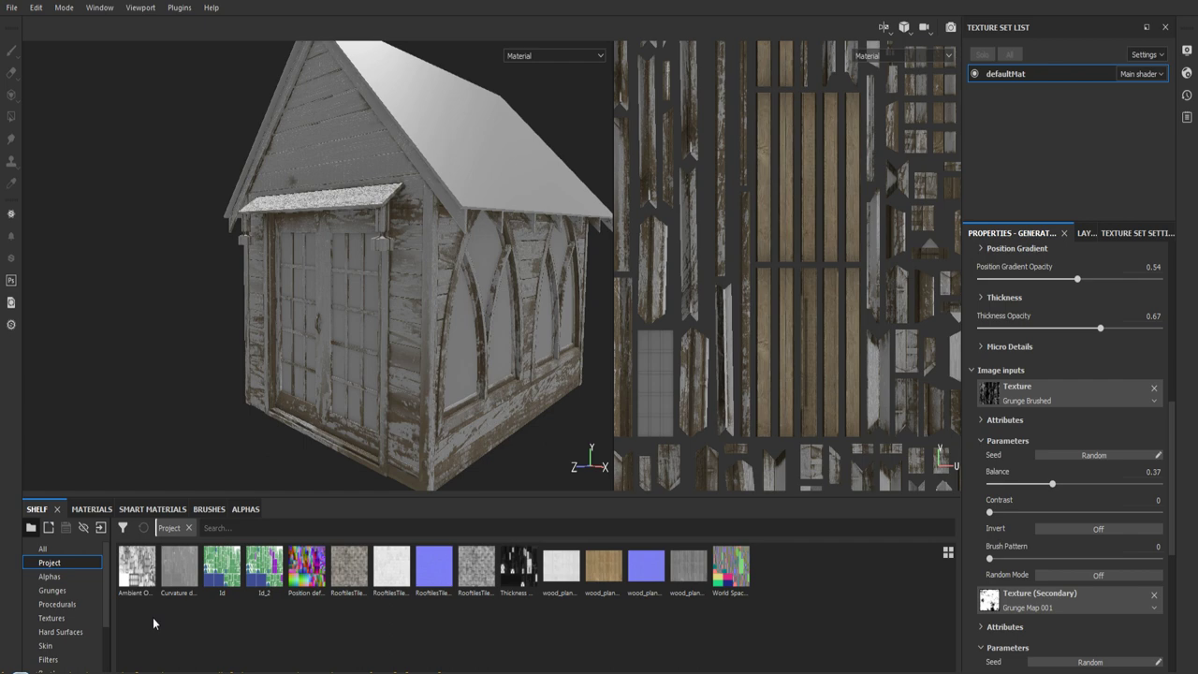
{"action": "left_click", "coordinate": [74, 594]}
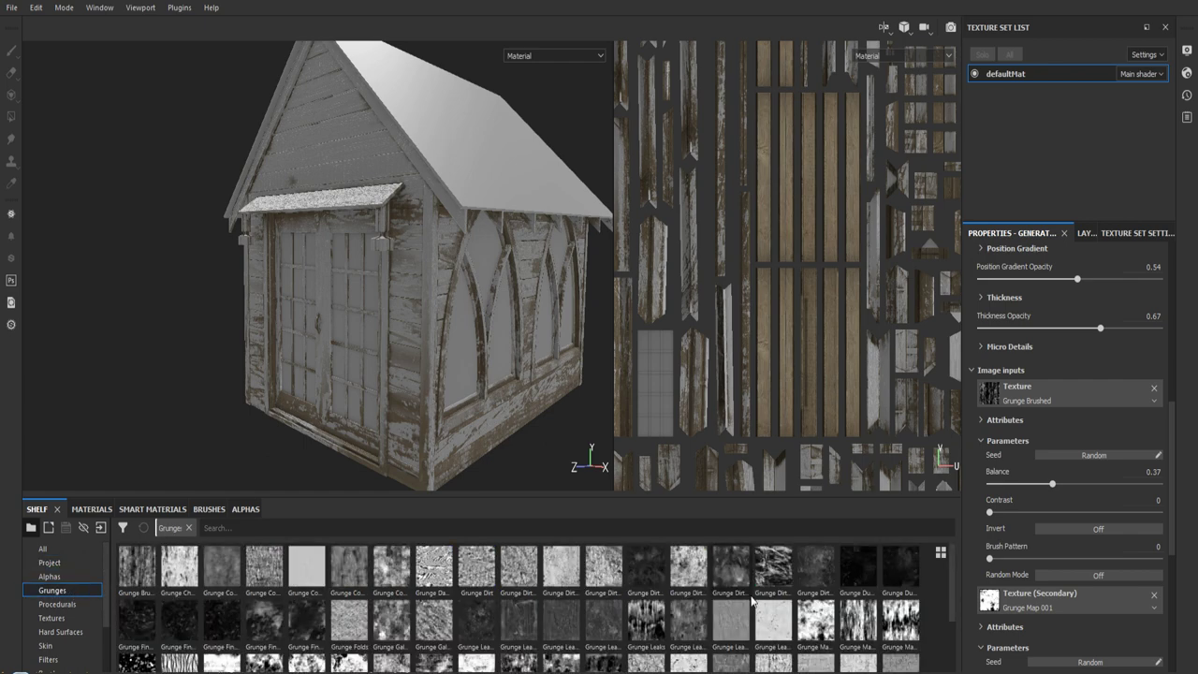
- Raise the shelf splitter so many more grunge thumbnails fit, and resize the right panel
{"action": "left_click_drag", "start_coordinate": [645, 495], "coordinate": [660, 381]}
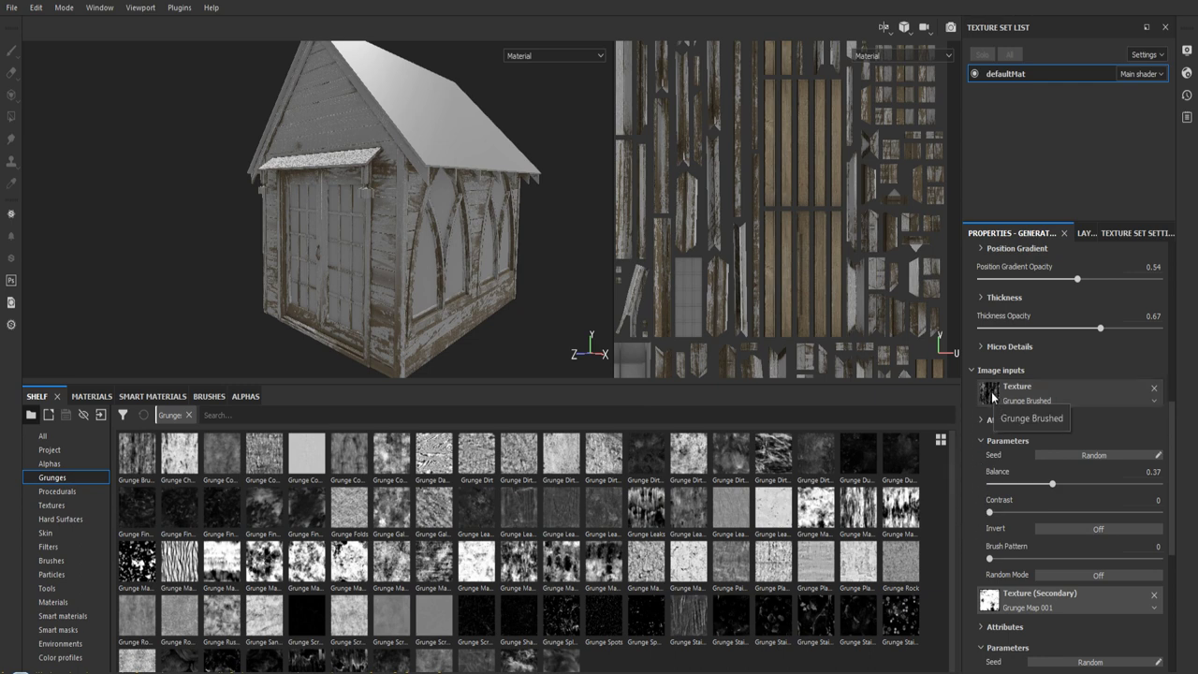
{"action": "mouse_move", "coordinate": [992, 396]}
{"action": "left_mouse_down"}
{"action": "mouse_move", "coordinate": [749, 633]}
{"action": "mouse_move", "coordinate": [987, 604]}
{"action": "left_mouse_up"}
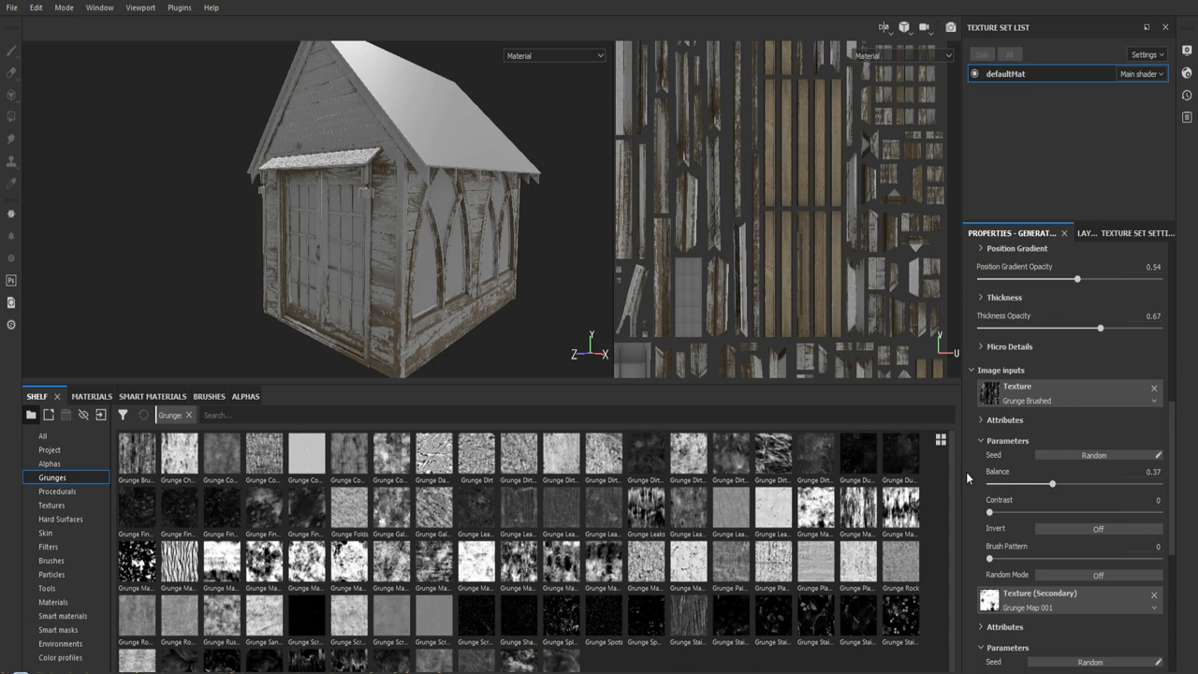
{"action": "left_click", "coordinate": [1088, 233]}
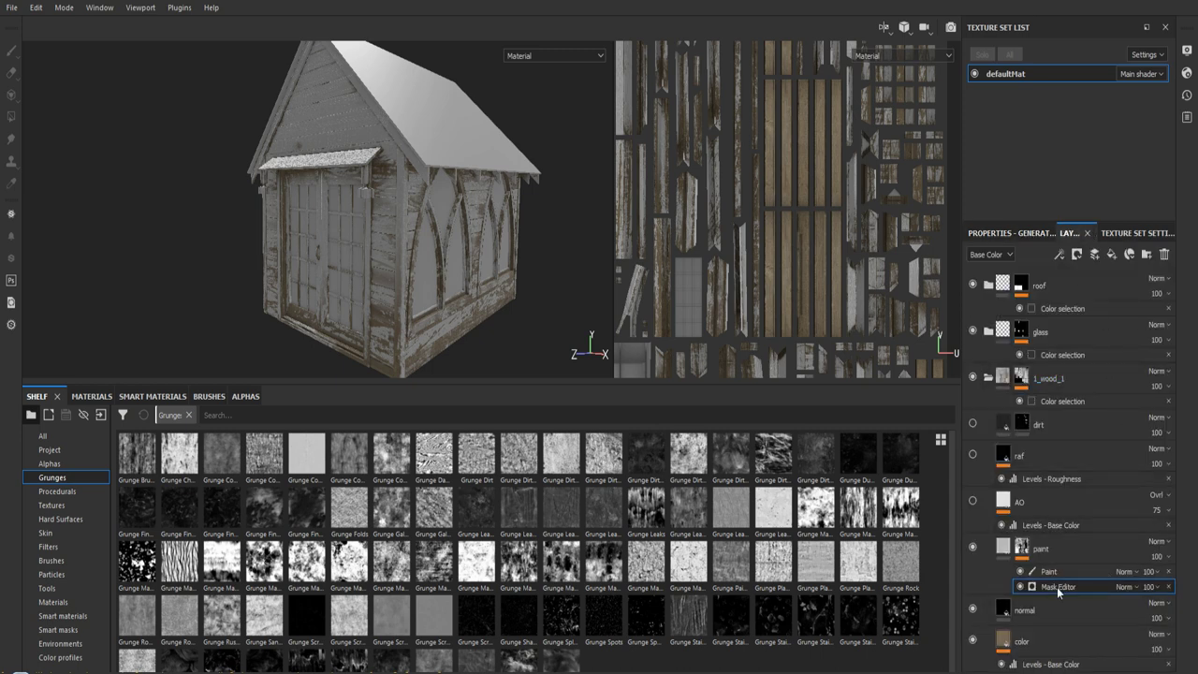
{"action": "left_click", "coordinate": [1002, 550]}
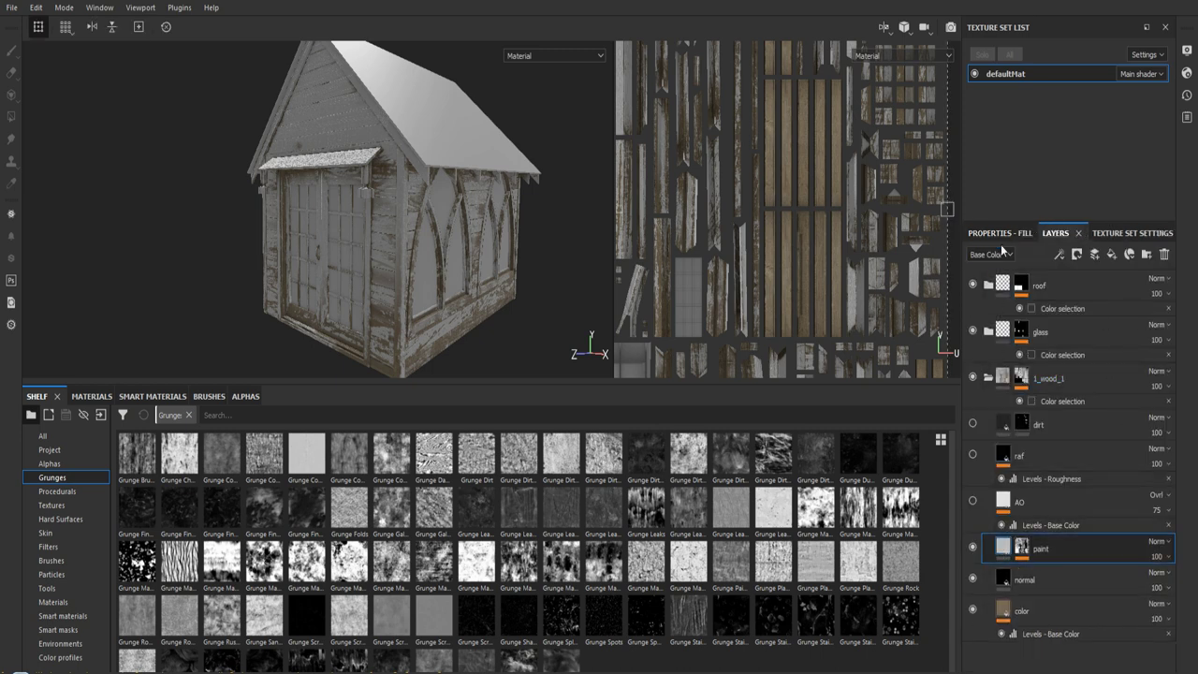
{"action": "left_click", "coordinate": [1002, 235]}
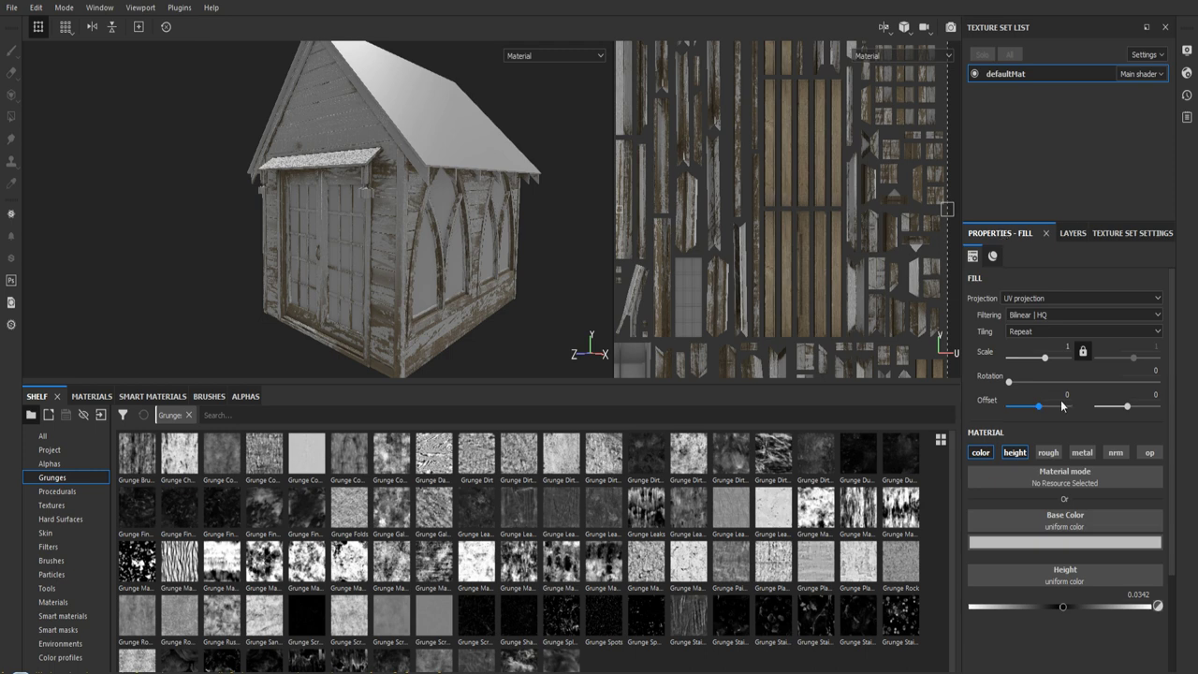
{"action": "double_click", "coordinate": [1075, 551]}
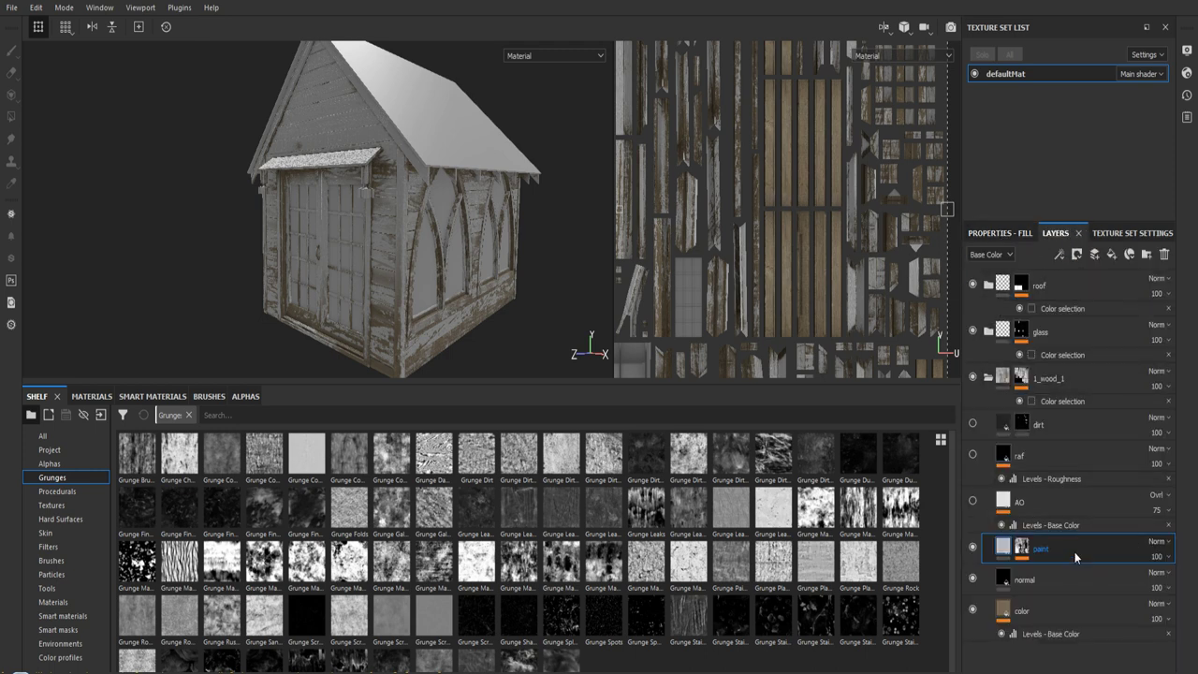
{"action": "key", "text": "Return"}
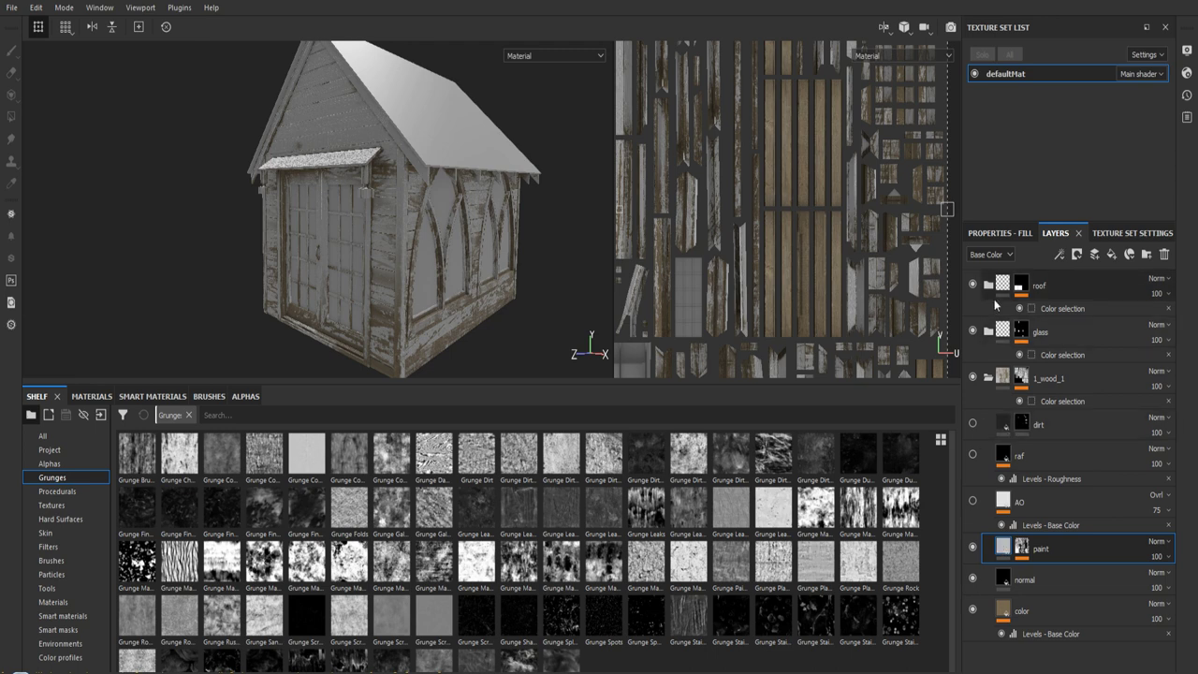
{"action": "left_click", "coordinate": [996, 238]}
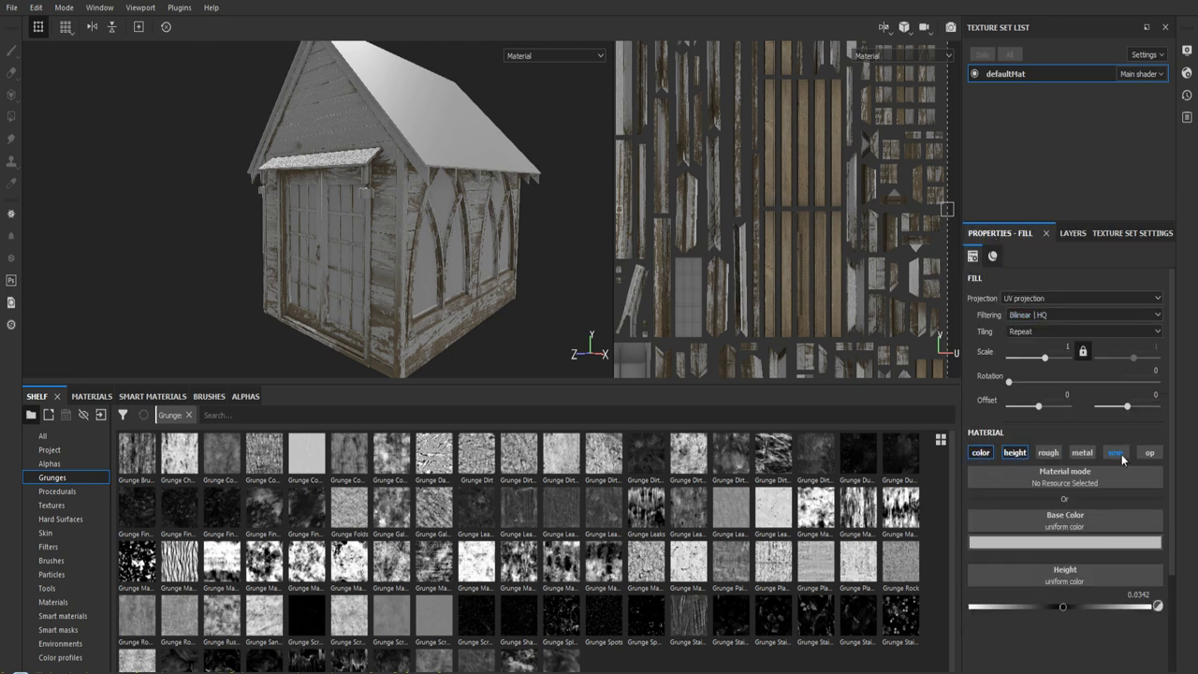
{"action": "left_click", "coordinate": [1016, 453]}
{"action": "left_click", "coordinate": [980, 454]}
{"action": "left_click", "coordinate": [1055, 233]}
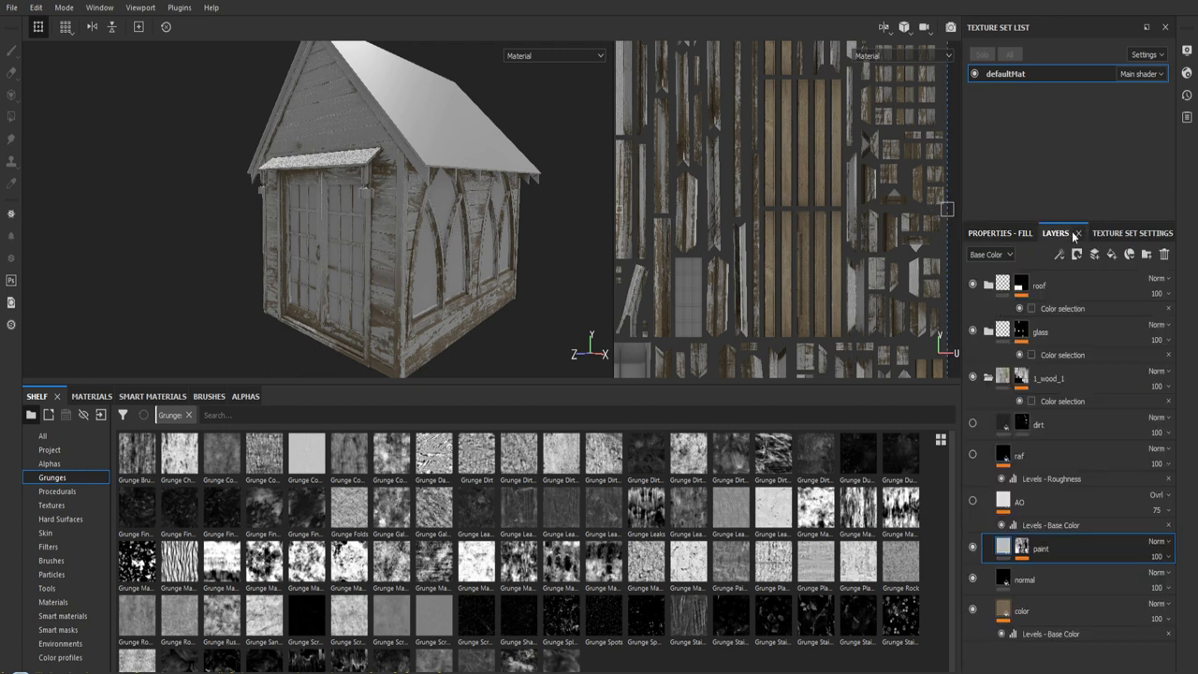
{"action": "left_click", "coordinate": [1080, 582]}
{"action": "key", "text": "1"}
{"action": "left_click", "coordinate": [1018, 233]}
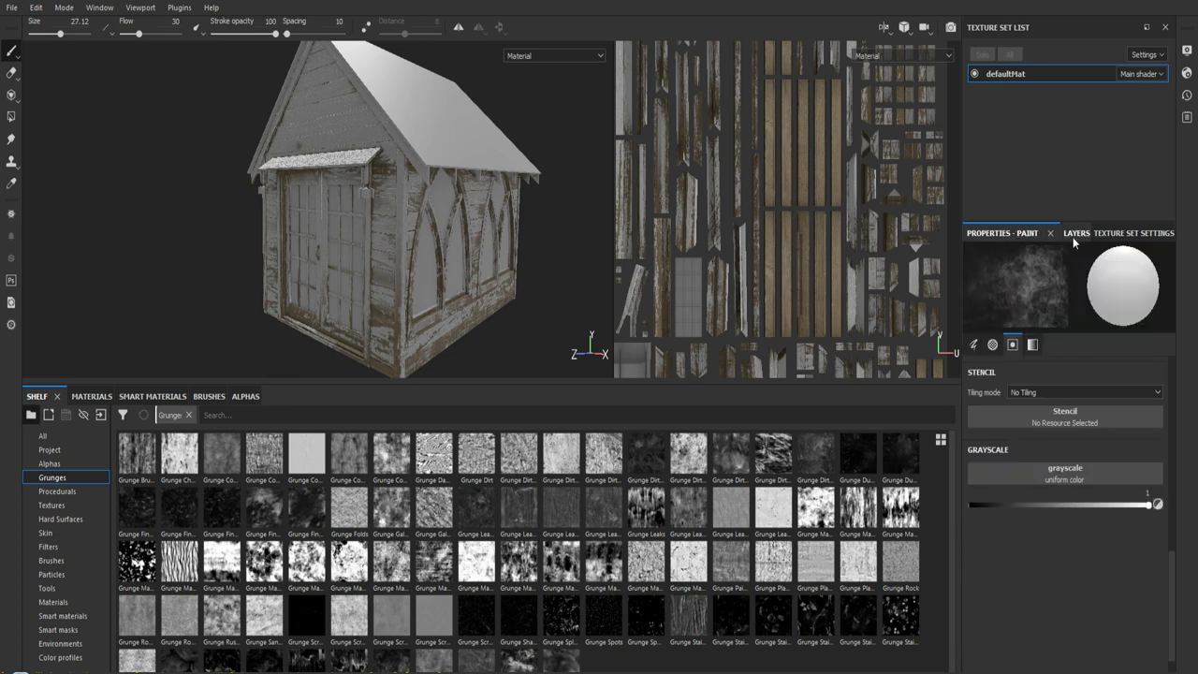
{"action": "left_click", "coordinate": [1072, 236]}
{"action": "left_click", "coordinate": [1015, 233]}
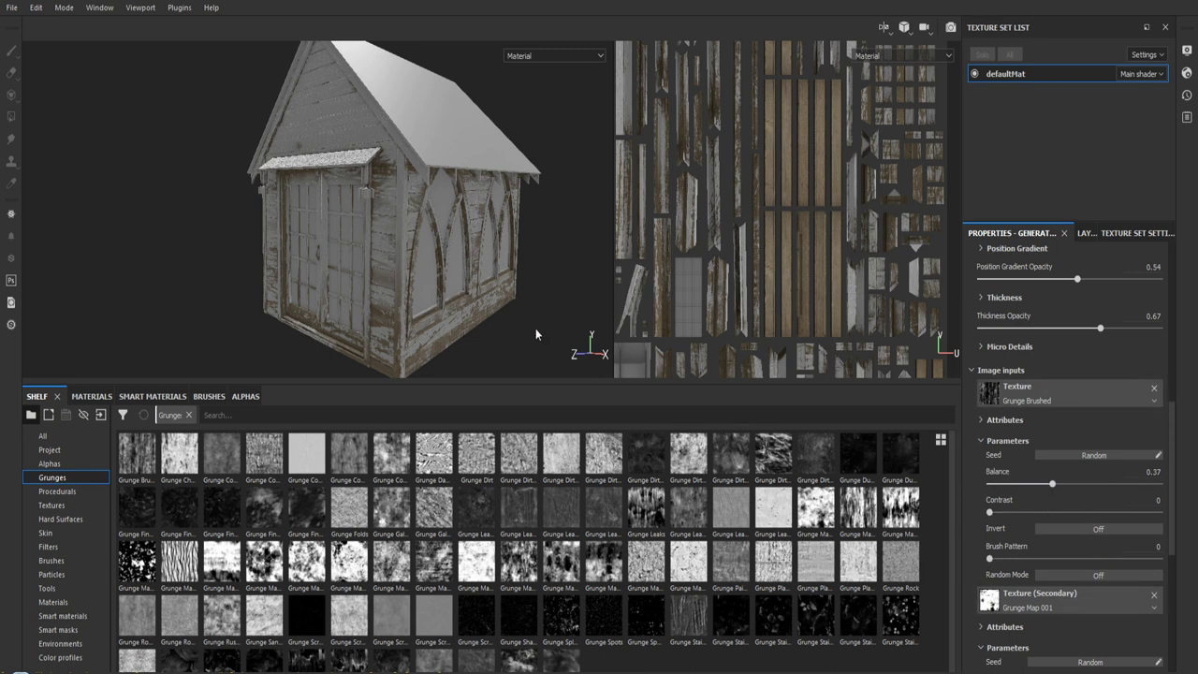
{"action": "left_click_drag", "start_coordinate": [541, 321], "coordinate": [347, 328], "text": "alt"}
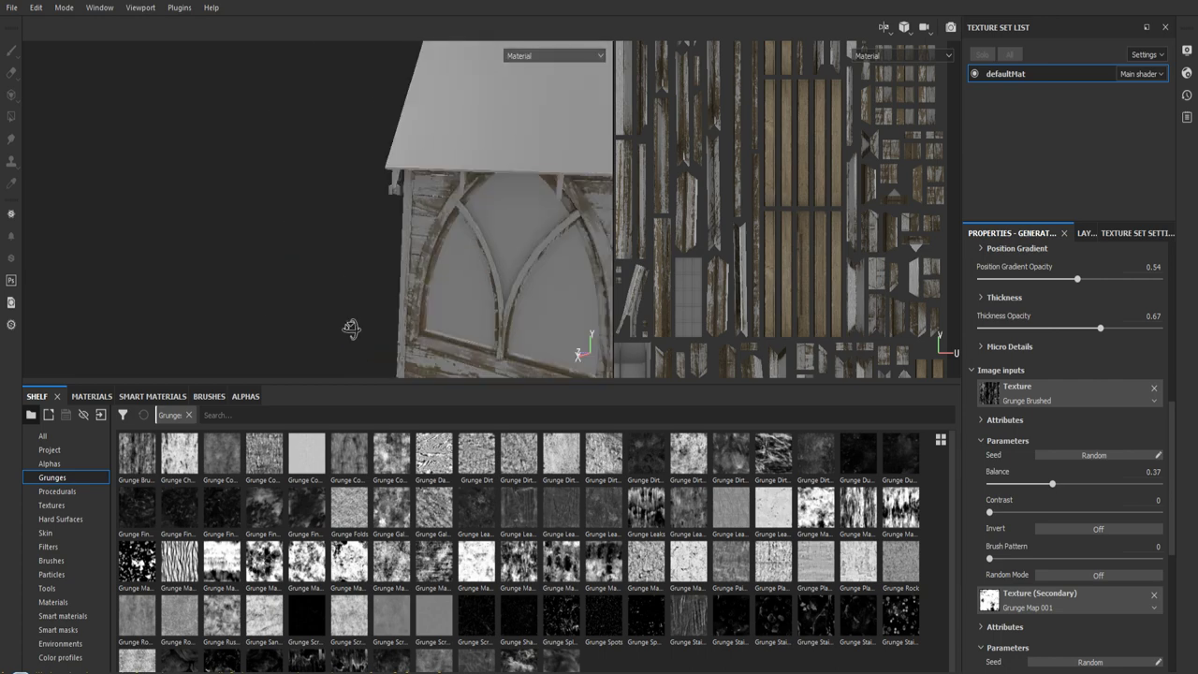
{"action": "right_click_drag", "start_coordinate": [348, 329], "coordinate": [340, 153], "text": "alt"}
{"action": "left_click_drag", "start_coordinate": [340, 152], "coordinate": [421, 159], "text": "alt"}
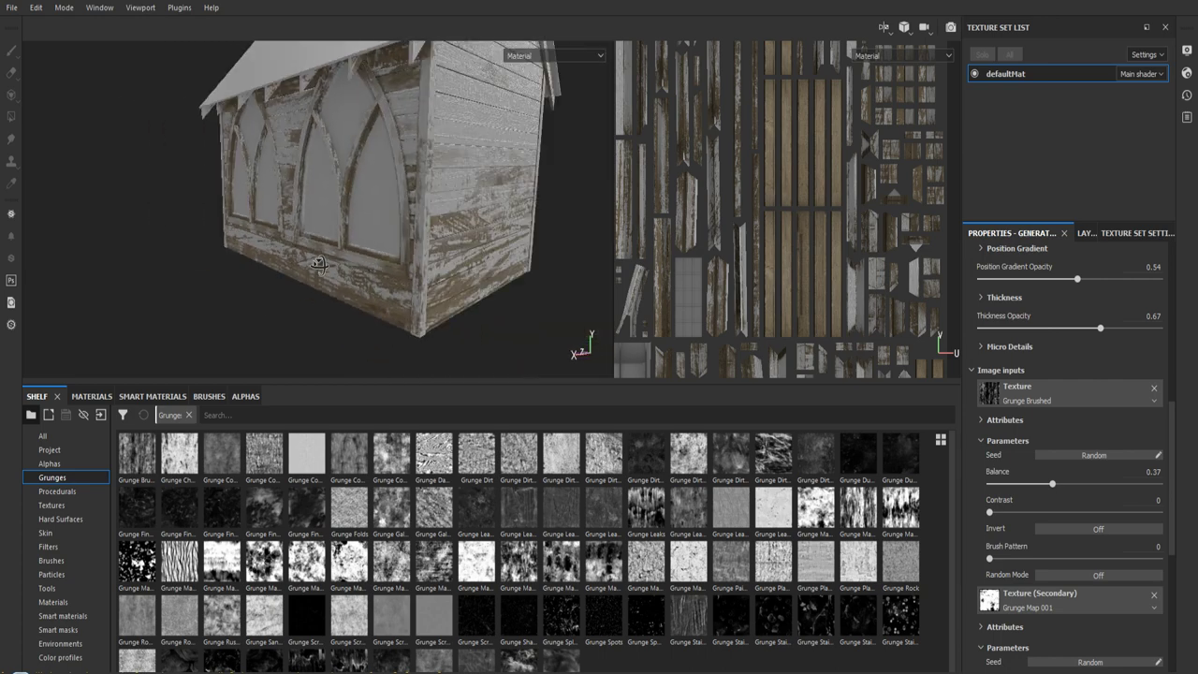
{"action": "right_click_drag", "start_coordinate": [421, 159], "coordinate": [421, 271], "text": "alt"}
{"action": "middle_click_drag", "start_coordinate": [422, 271], "coordinate": [321, 276], "text": "alt"}
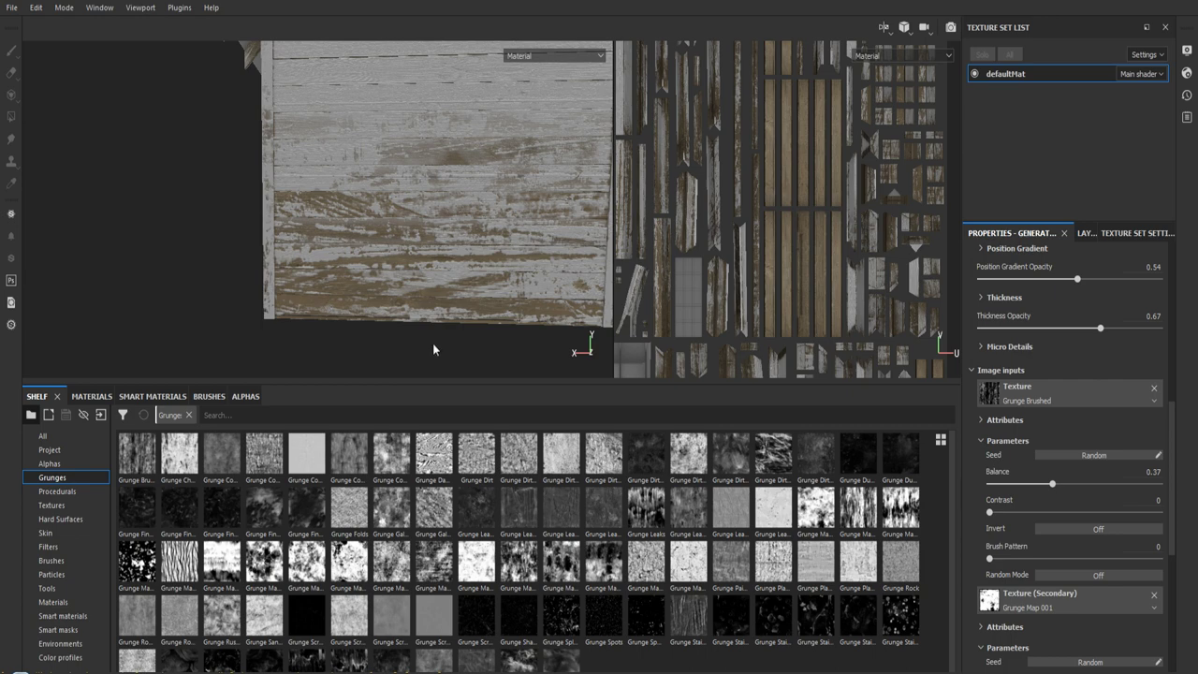
{"action": "mouse_move", "coordinate": [471, 357]}
{"action": "right_mouse_down", "text": "shift"}
{"action": "mouse_move", "coordinate": [446, 353]}
{"action": "mouse_move", "coordinate": [517, 358]}
{"action": "mouse_move", "coordinate": [465, 361]}
{"action": "right_mouse_up", "text": "shift"}
{"action": "scroll", "coordinate": [340, 238], "scroll_direction": "down", "scroll_amount": 5}
{"action": "mouse_move", "coordinate": [340, 237]}
{"action": "left_mouse_down", "text": "alt"}
{"action": "mouse_move", "coordinate": [447, 241]}
{"action": "mouse_move", "coordinate": [267, 273]}
{"action": "mouse_move", "coordinate": [391, 216]}
{"action": "mouse_move", "coordinate": [434, 279]}
{"action": "left_mouse_up", "text": "alt"}
{"action": "left_click_drag", "start_coordinate": [436, 320], "coordinate": [439, 354], "text": "alt"}
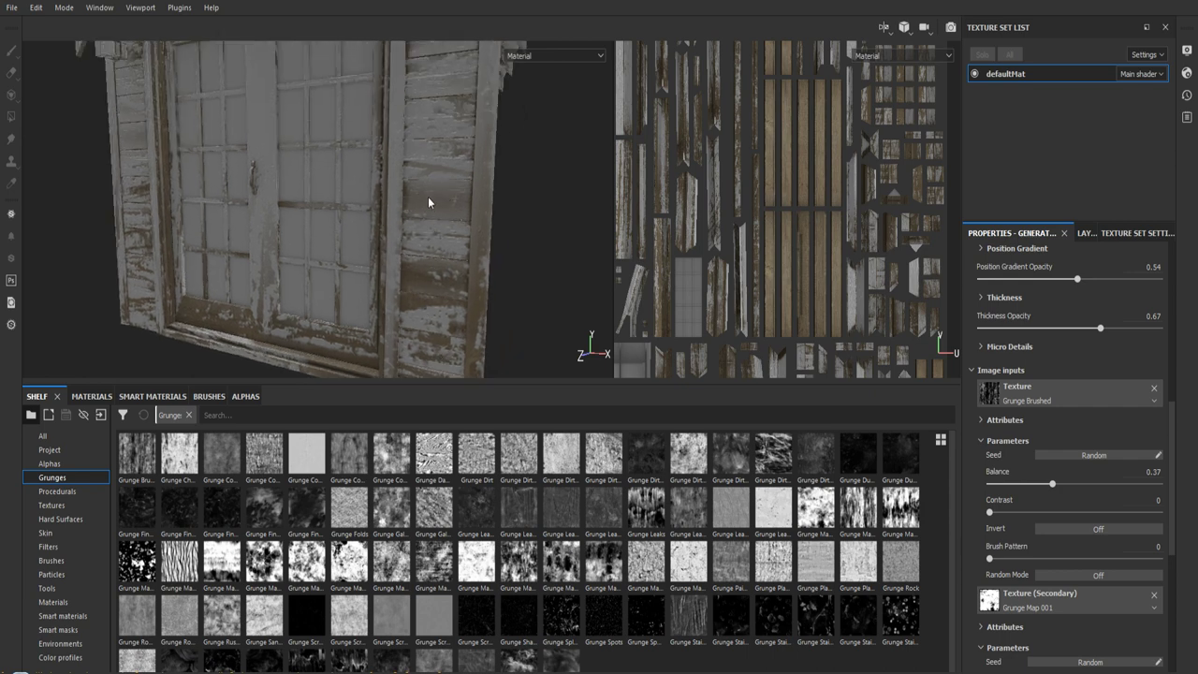
{"action": "mouse_move", "coordinate": [444, 262]}
{"action": "left_mouse_down", "text": "alt"}
{"action": "mouse_move", "coordinate": [428, 200]}
{"action": "mouse_move", "coordinate": [409, 249]}
{"action": "mouse_move", "coordinate": [420, 278]}
{"action": "mouse_move", "coordinate": [455, 199]}
{"action": "left_mouse_up", "text": "alt"}
{"action": "scroll", "coordinate": [428, 201], "scroll_direction": "up", "scroll_amount": 3}
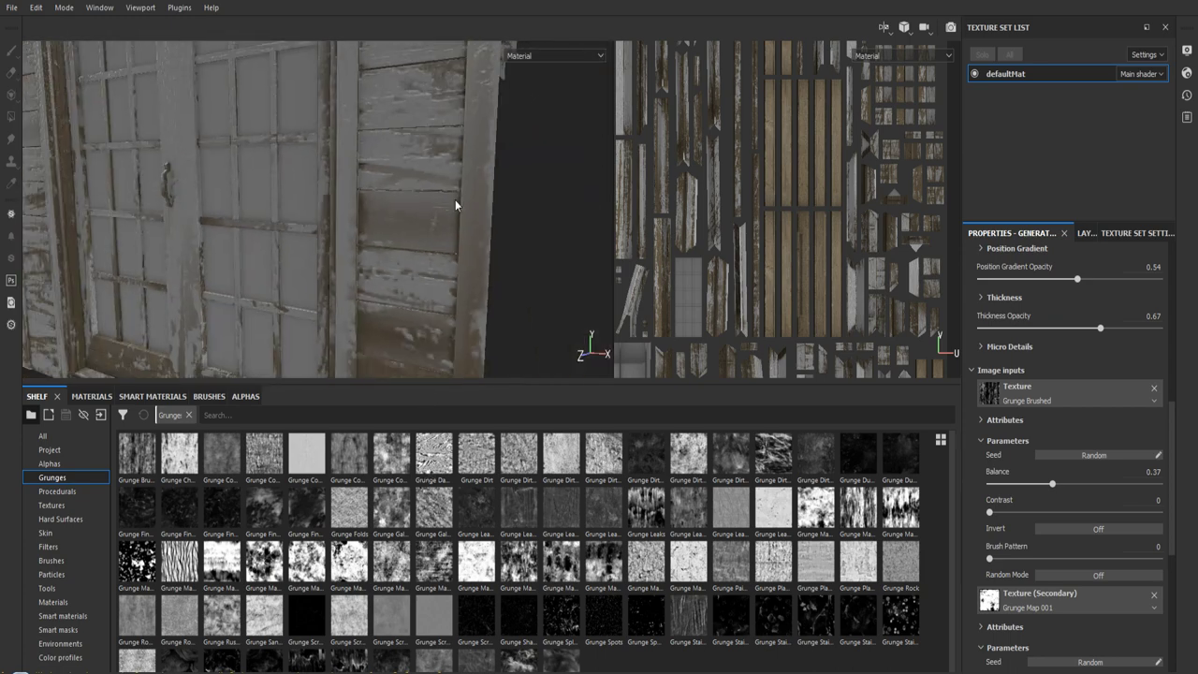
{"action": "scroll", "coordinate": [471, 315], "scroll_direction": "down", "scroll_amount": 3}
{"action": "scroll", "coordinate": [471, 314], "scroll_direction": "down", "scroll_amount": 2}
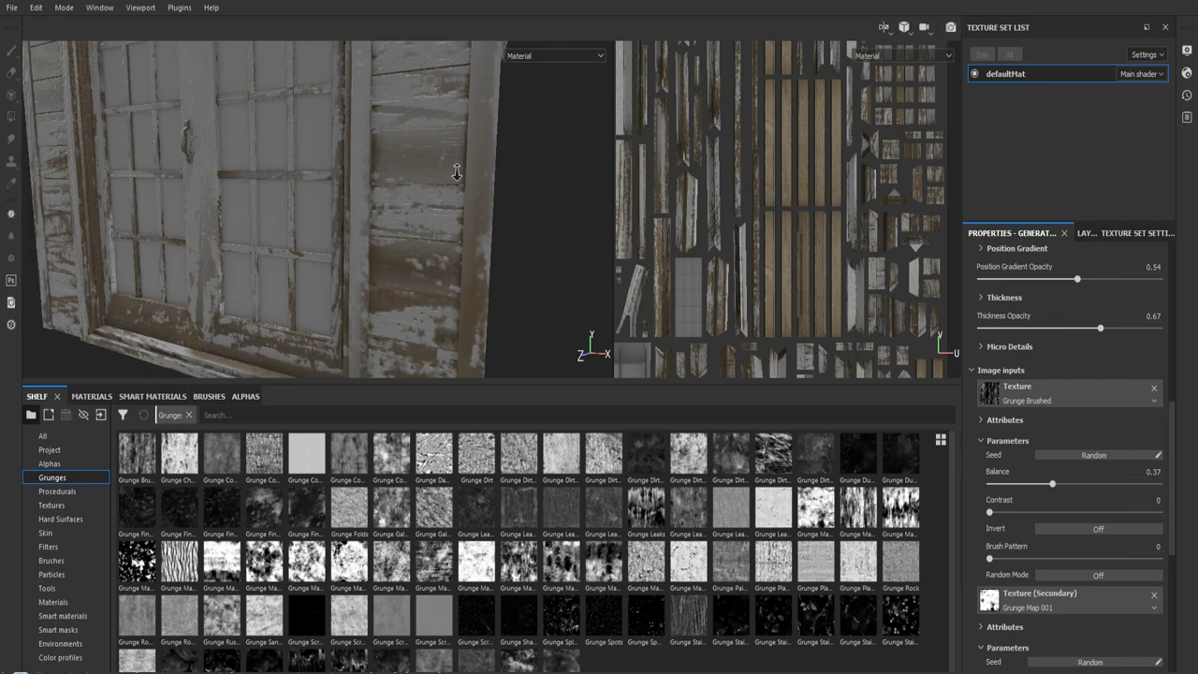
{"action": "mouse_move", "coordinate": [470, 314]}
{"action": "left_mouse_down", "text": "alt"}
{"action": "mouse_move", "coordinate": [378, 251]}
{"action": "mouse_move", "coordinate": [459, 267]}
{"action": "left_mouse_up", "text": "alt"}
{"action": "scroll", "coordinate": [460, 268], "scroll_direction": "down", "scroll_amount": 3}
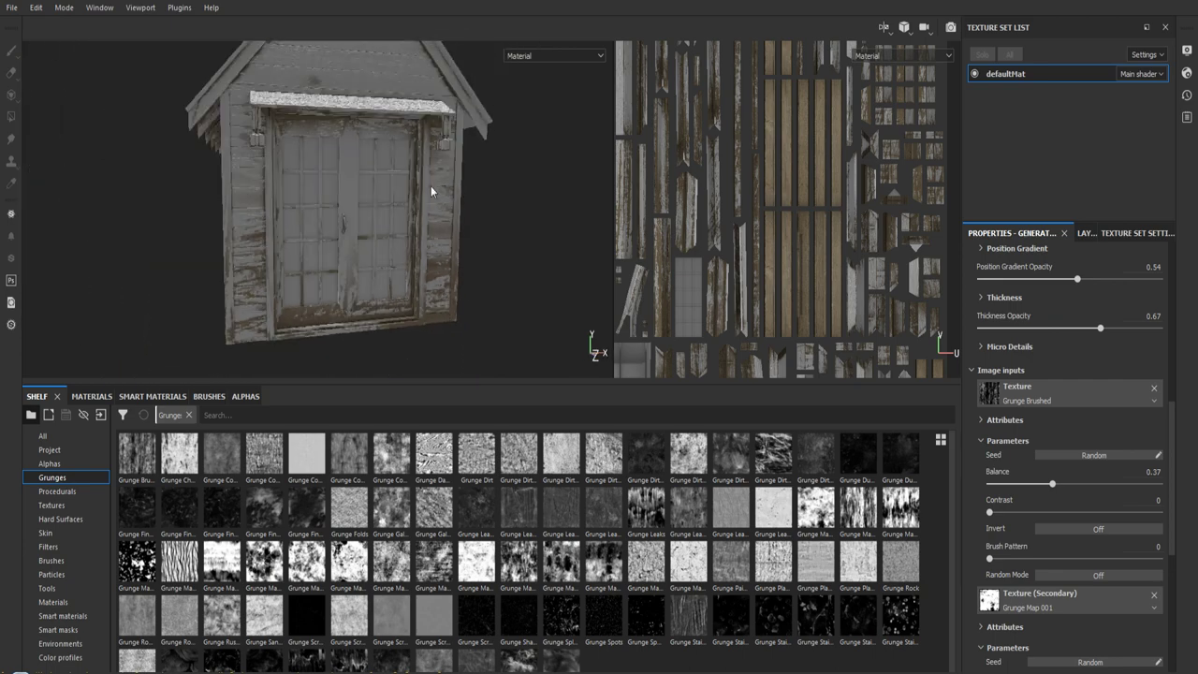
{"action": "mouse_move", "coordinate": [343, 219]}
{"action": "left_mouse_down", "text": "alt"}
{"action": "mouse_move", "coordinate": [356, 246]}
{"action": "mouse_move", "coordinate": [440, 267]}
{"action": "mouse_move", "coordinate": [601, 354]}
{"action": "mouse_move", "coordinate": [553, 201]}
{"action": "mouse_move", "coordinate": [591, 182]}
{"action": "mouse_move", "coordinate": [546, 196]}
{"action": "mouse_move", "coordinate": [600, 353]}
{"action": "mouse_move", "coordinate": [409, 278]}
{"action": "mouse_move", "coordinate": [376, 297]}
{"action": "mouse_move", "coordinate": [419, 248]}
{"action": "left_mouse_up", "text": "alt"}
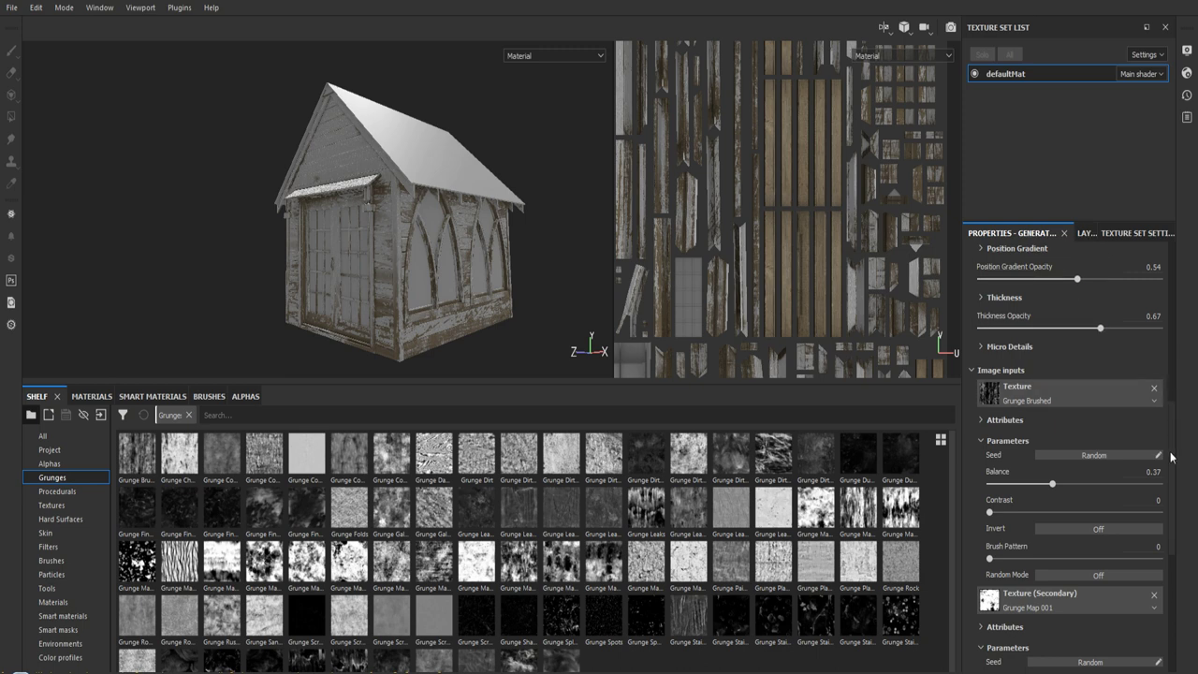
{"action": "scroll", "coordinate": [1169, 408], "scroll_direction": "up", "scroll_amount": 3}
{"action": "scroll", "coordinate": [1170, 408], "scroll_direction": "down", "scroll_amount": 1}
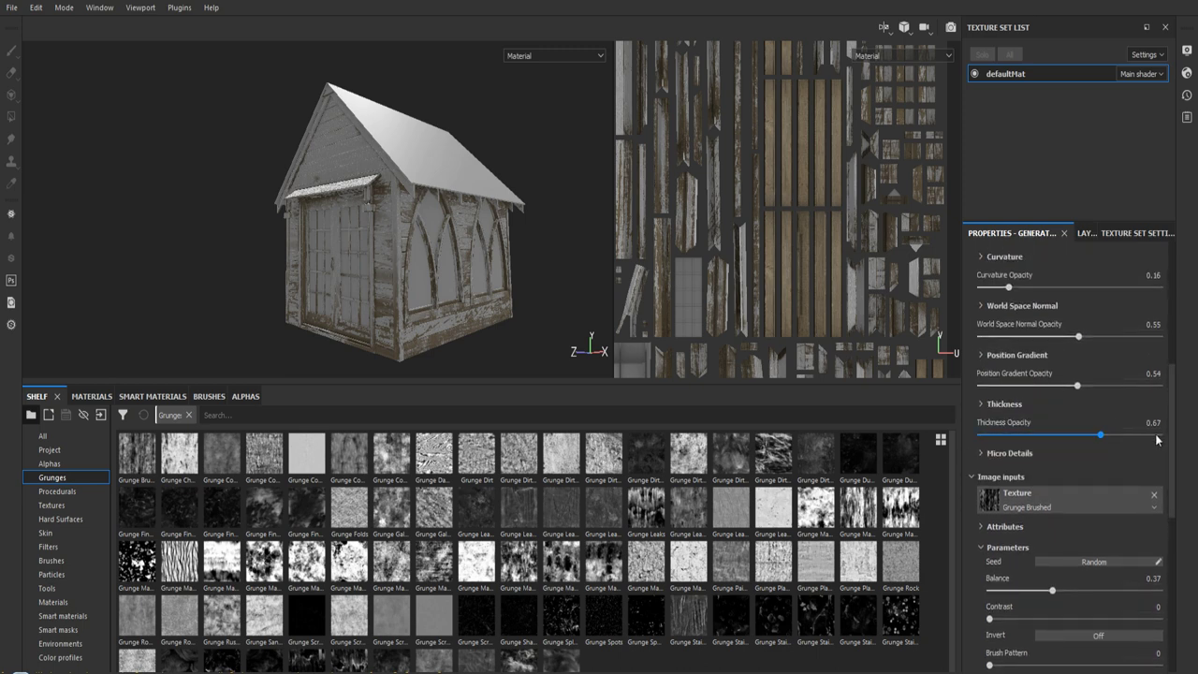
{"action": "left_click_drag", "start_coordinate": [1172, 460], "coordinate": [1169, 352]}
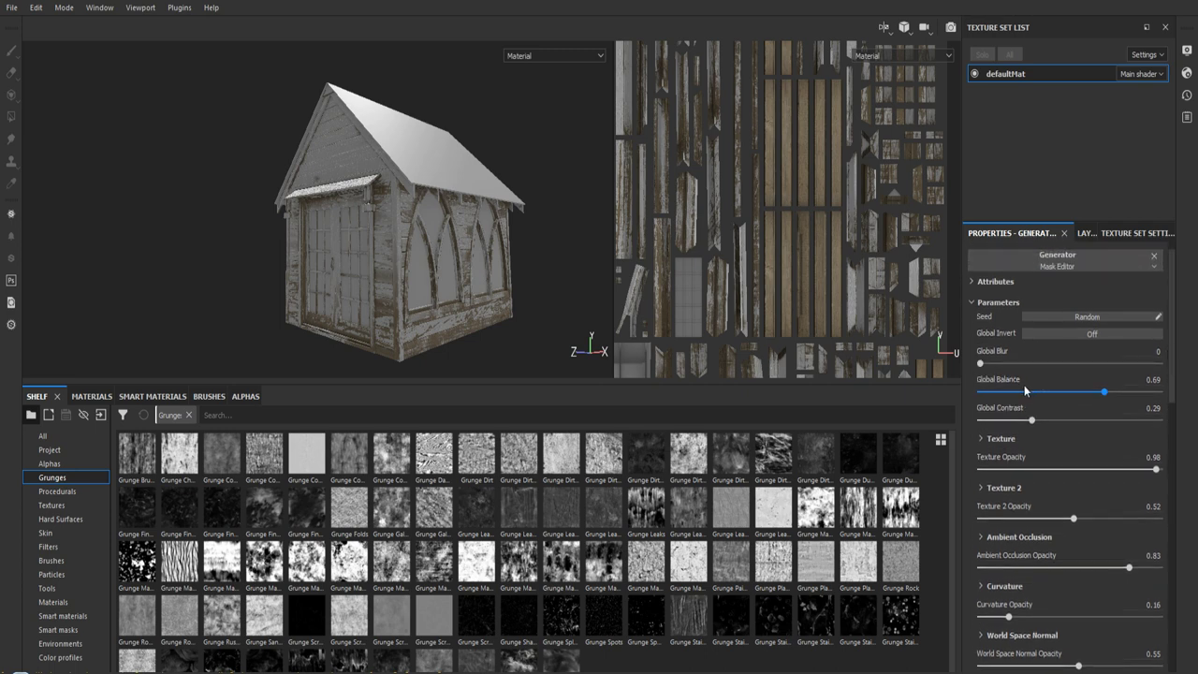
{"action": "left_click_drag", "start_coordinate": [1177, 395], "coordinate": [1177, 378]}
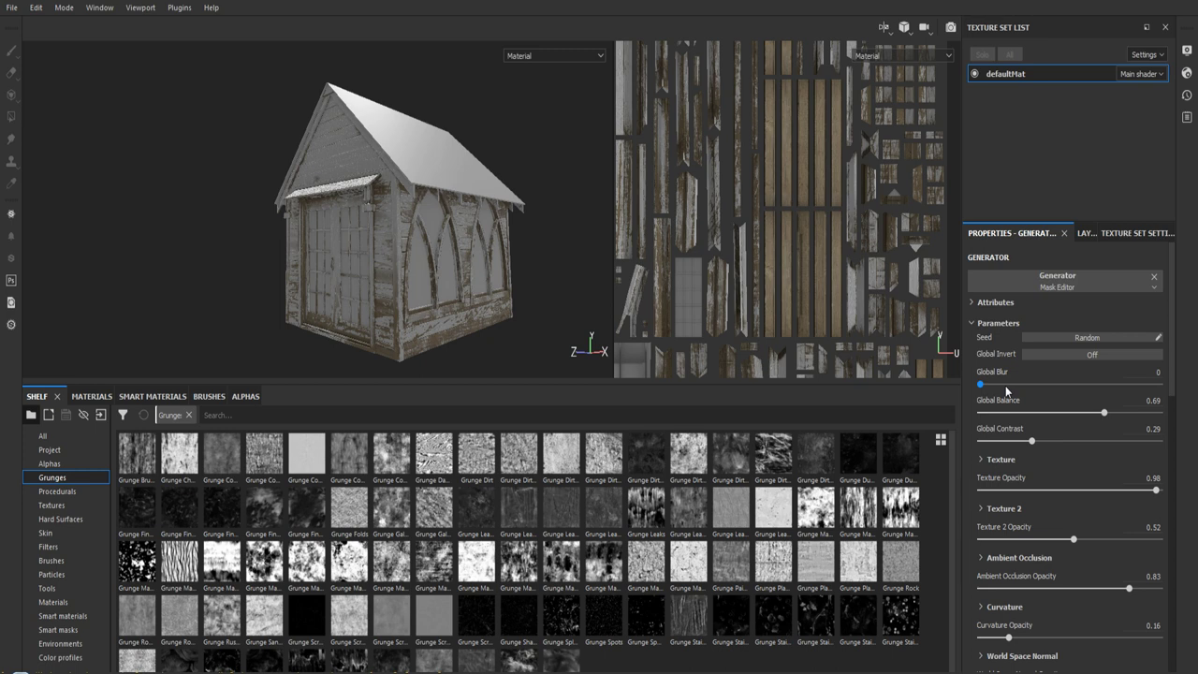
{"action": "left_click", "coordinate": [1073, 385]}
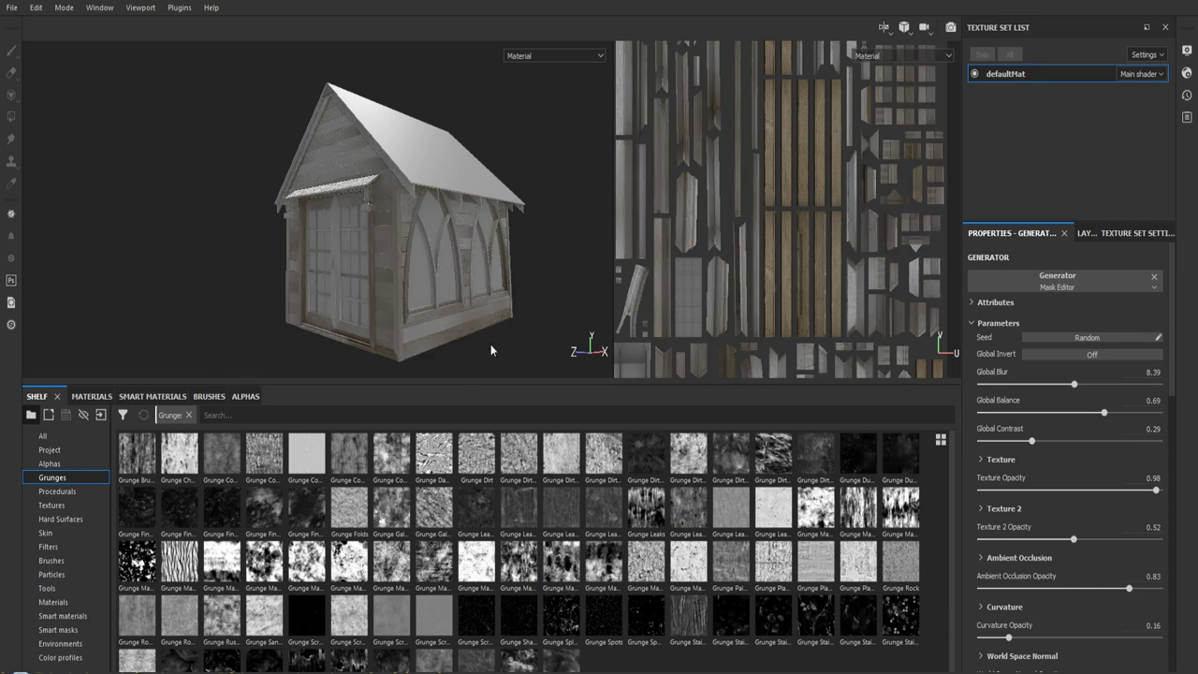
{"action": "mouse_move", "coordinate": [493, 349]}
{"action": "left_mouse_down", "text": "alt"}
{"action": "mouse_move", "coordinate": [552, 355]}
{"action": "mouse_move", "coordinate": [590, 341]}
{"action": "left_mouse_up", "text": "alt"}
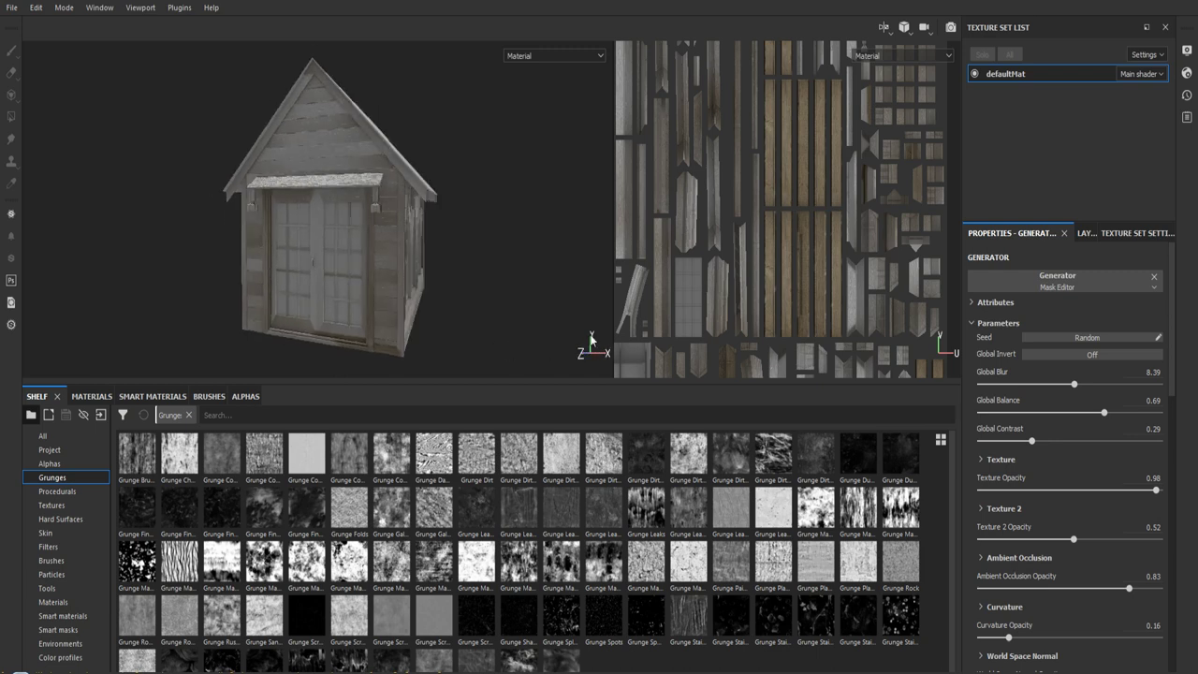
{"action": "scroll", "coordinate": [968, 460], "scroll_direction": "down", "scroll_amount": 1}
{"action": "scroll", "coordinate": [969, 459], "scroll_direction": "down", "scroll_amount": 5}
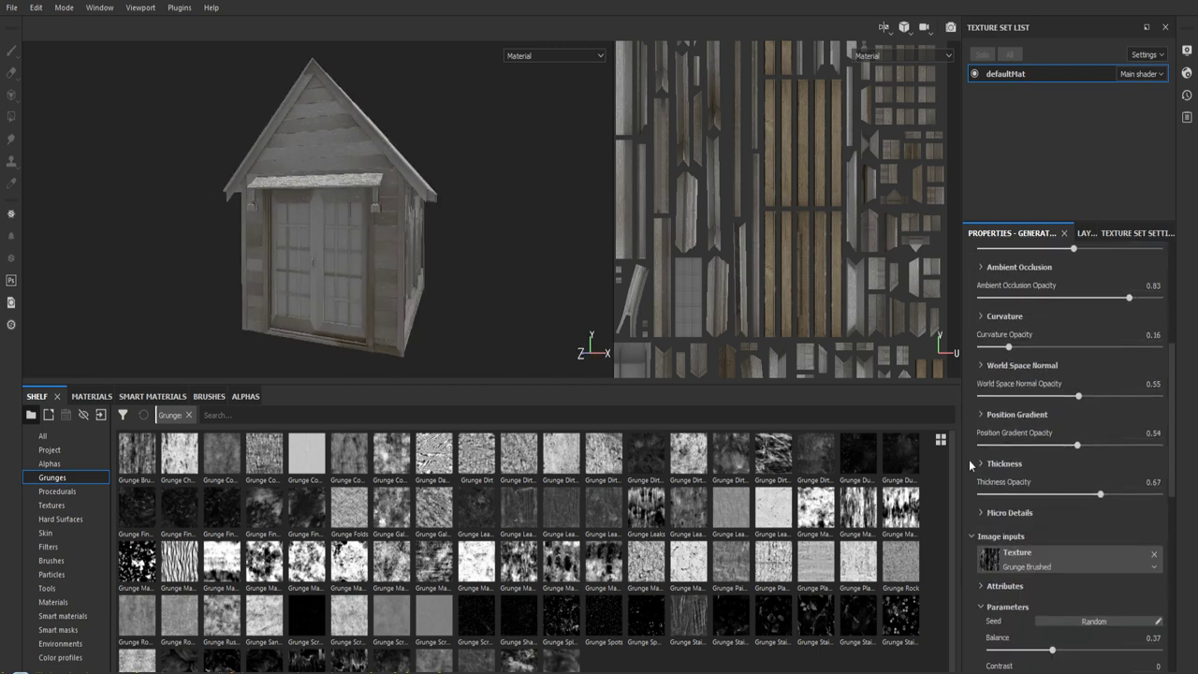
{"action": "scroll", "coordinate": [968, 459], "scroll_direction": "down", "scroll_amount": 3}
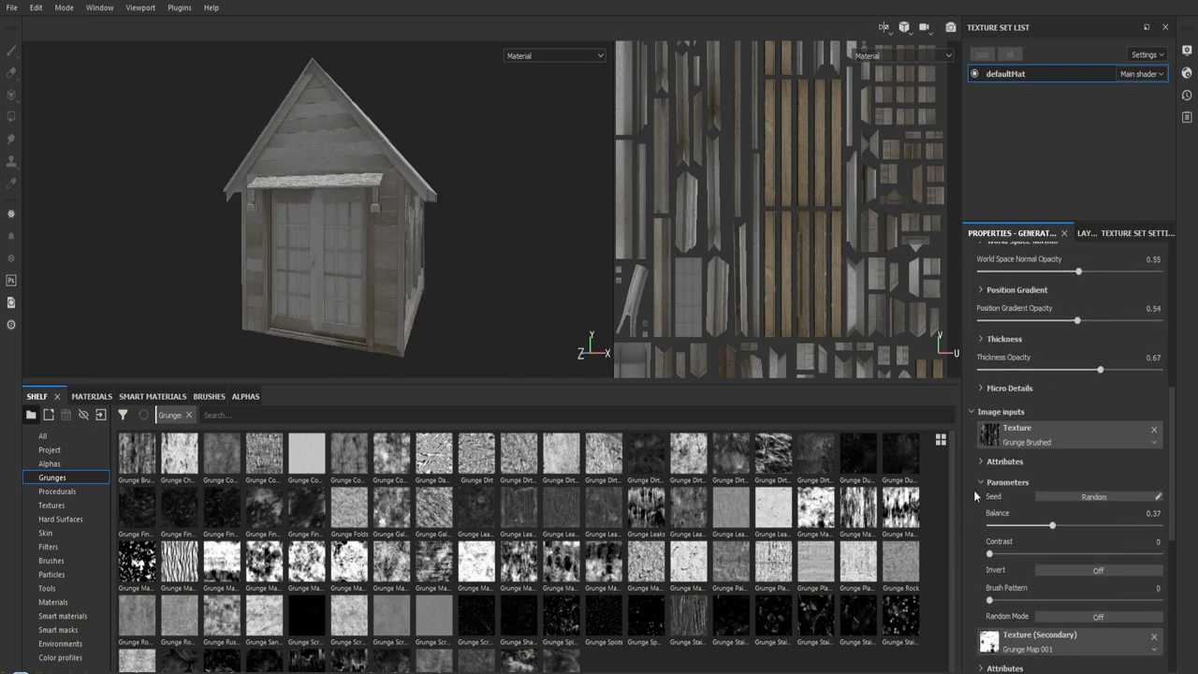
{"action": "scroll", "coordinate": [973, 486], "scroll_direction": "up", "scroll_amount": 5}
{"action": "scroll", "coordinate": [972, 487], "scroll_direction": "up", "scroll_amount": 4}
{"action": "mouse_move", "coordinate": [501, 281]}
{"action": "left_mouse_down", "text": "alt"}
{"action": "mouse_move", "coordinate": [386, 278]}
{"action": "mouse_move", "coordinate": [463, 276]}
{"action": "mouse_move", "coordinate": [458, 398]}
{"action": "mouse_move", "coordinate": [449, 393]}
{"action": "left_mouse_up", "text": "alt"}
{"action": "mouse_move", "coordinate": [450, 393]}
{"action": "right_mouse_down", "text": "alt"}
{"action": "mouse_move", "coordinate": [739, 327]}
{"action": "mouse_move", "coordinate": [514, 310]}
{"action": "right_mouse_up", "text": "alt"}
{"action": "mouse_move", "coordinate": [513, 310]}
{"action": "left_mouse_down", "text": "alt"}
{"action": "mouse_move", "coordinate": [489, 331]}
{"action": "mouse_move", "coordinate": [496, 264]}
{"action": "mouse_move", "coordinate": [449, 281]}
{"action": "left_mouse_up", "text": "alt"}
{"action": "mouse_move", "coordinate": [449, 280]}
{"action": "right_mouse_down", "text": "alt"}
{"action": "mouse_move", "coordinate": [486, 309]}
{"action": "mouse_move", "coordinate": [426, 313]}
{"action": "right_mouse_up", "text": "alt"}
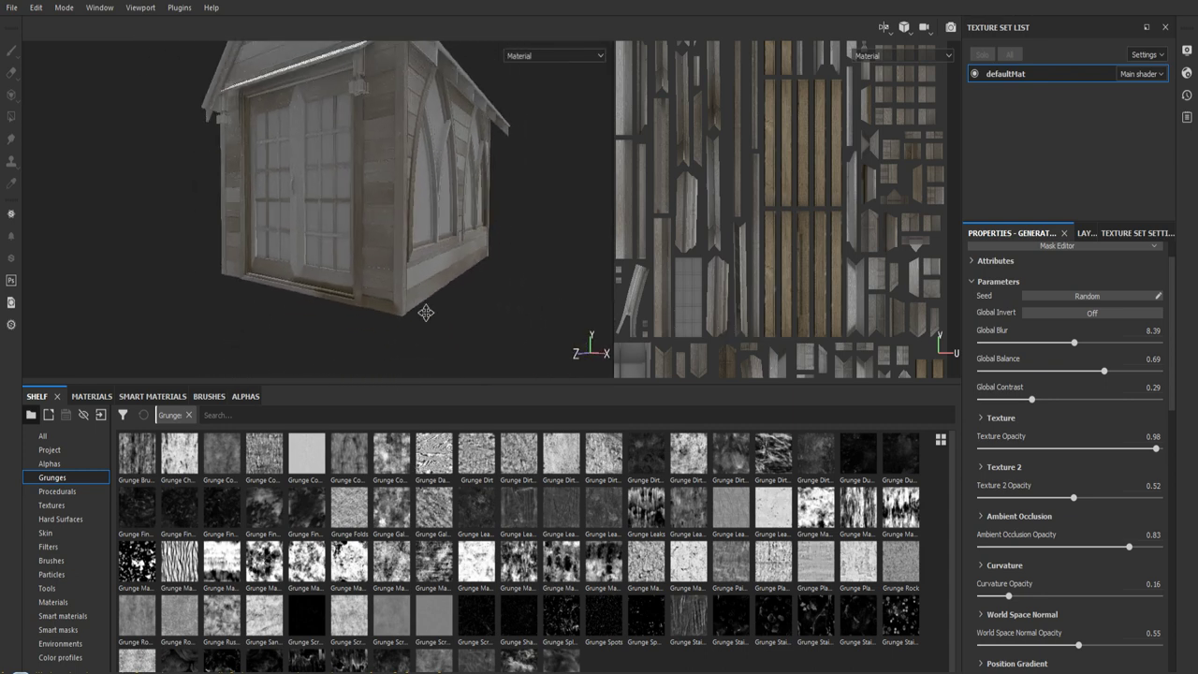
{"action": "mouse_move", "coordinate": [426, 313]}
{"action": "left_mouse_down", "text": "alt"}
{"action": "mouse_move", "coordinate": [459, 316]}
{"action": "mouse_move", "coordinate": [463, 244]}
{"action": "left_mouse_up", "text": "alt"}
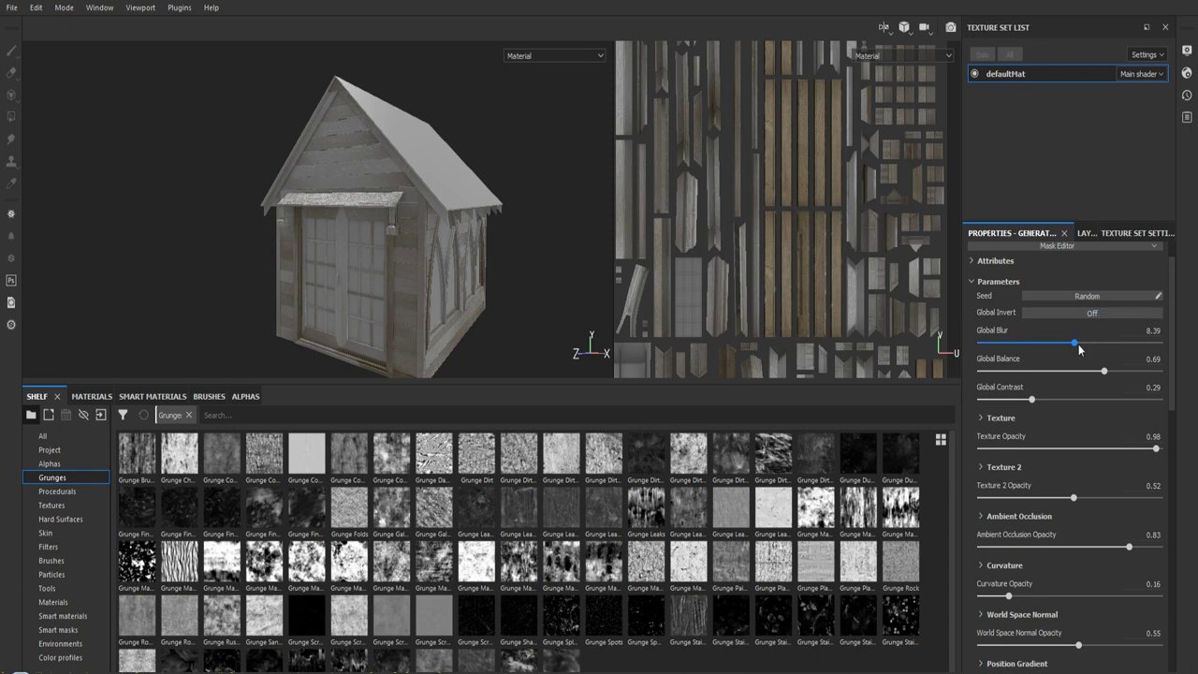
{"action": "left_click_drag", "start_coordinate": [1075, 342], "coordinate": [965, 346]}
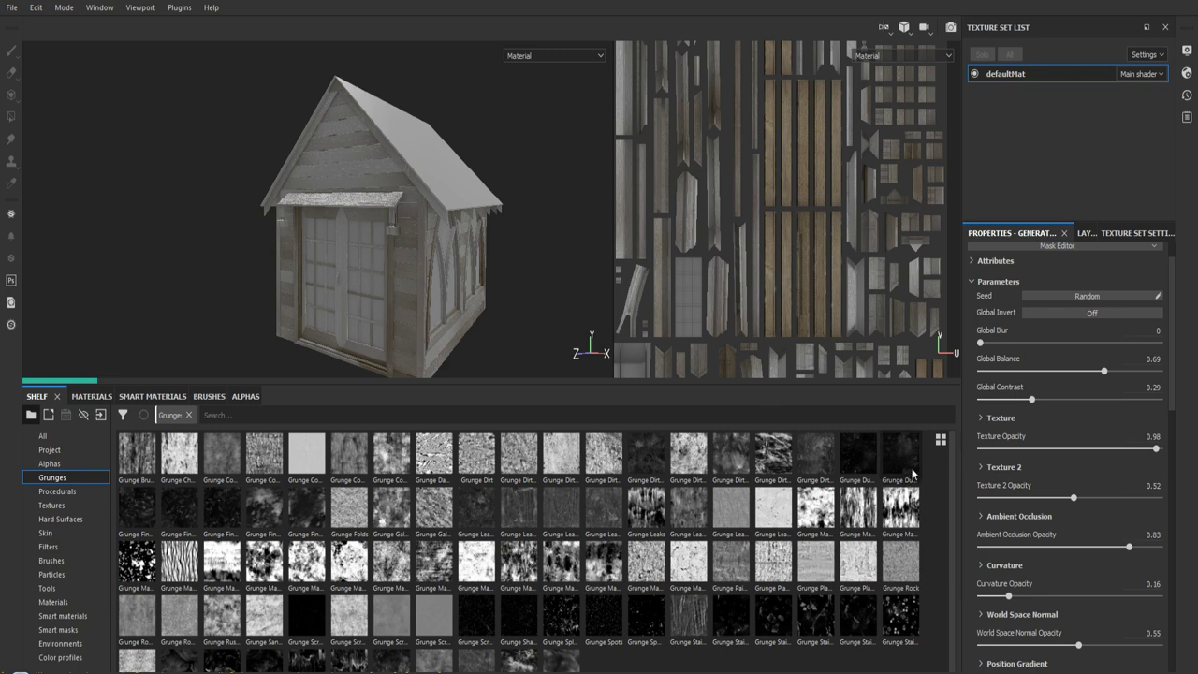
- Expand and collapse the generator's Texture options, scroll its settings, then go back to Layers
{"action": "left_click", "coordinate": [980, 418]}
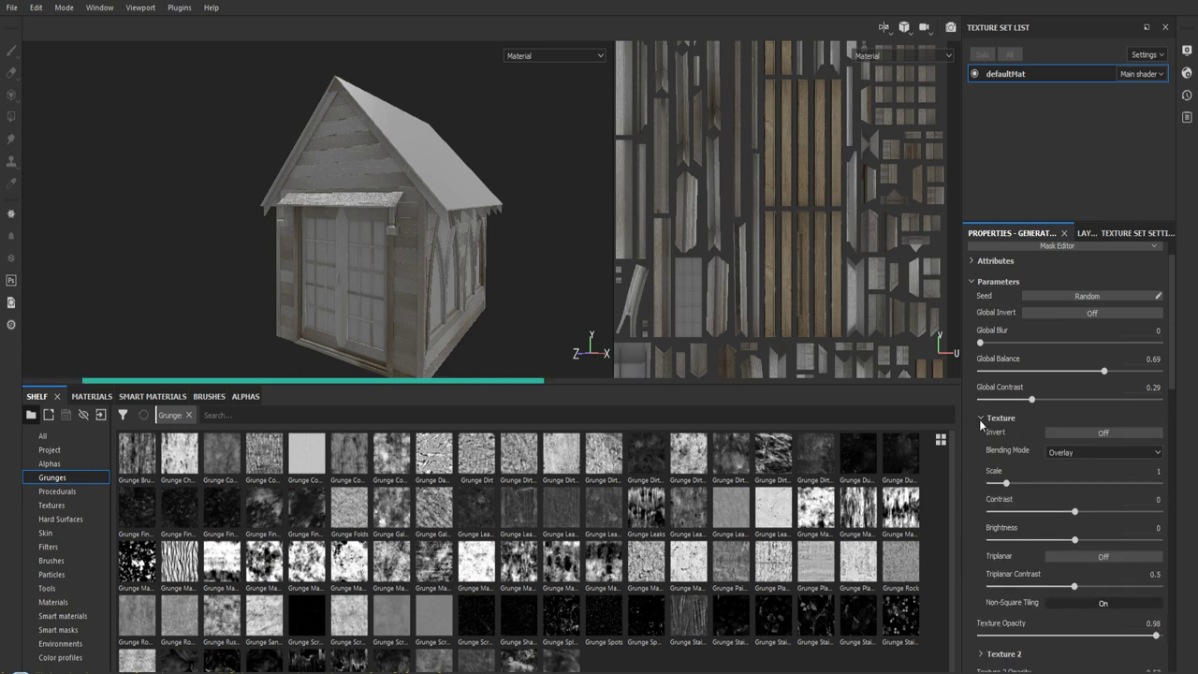
{"action": "left_click", "coordinate": [980, 421]}
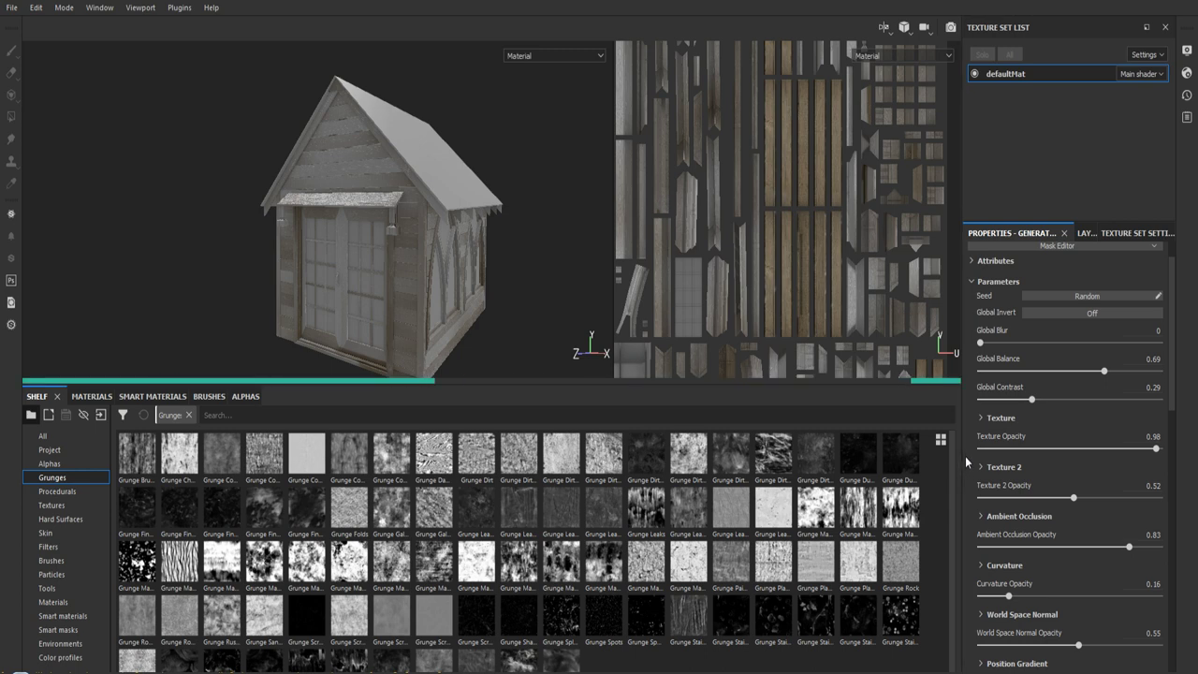
{"action": "scroll", "coordinate": [1023, 486], "scroll_direction": "down", "scroll_amount": 3}
{"action": "scroll", "coordinate": [1023, 514], "scroll_direction": "down", "scroll_amount": 4}
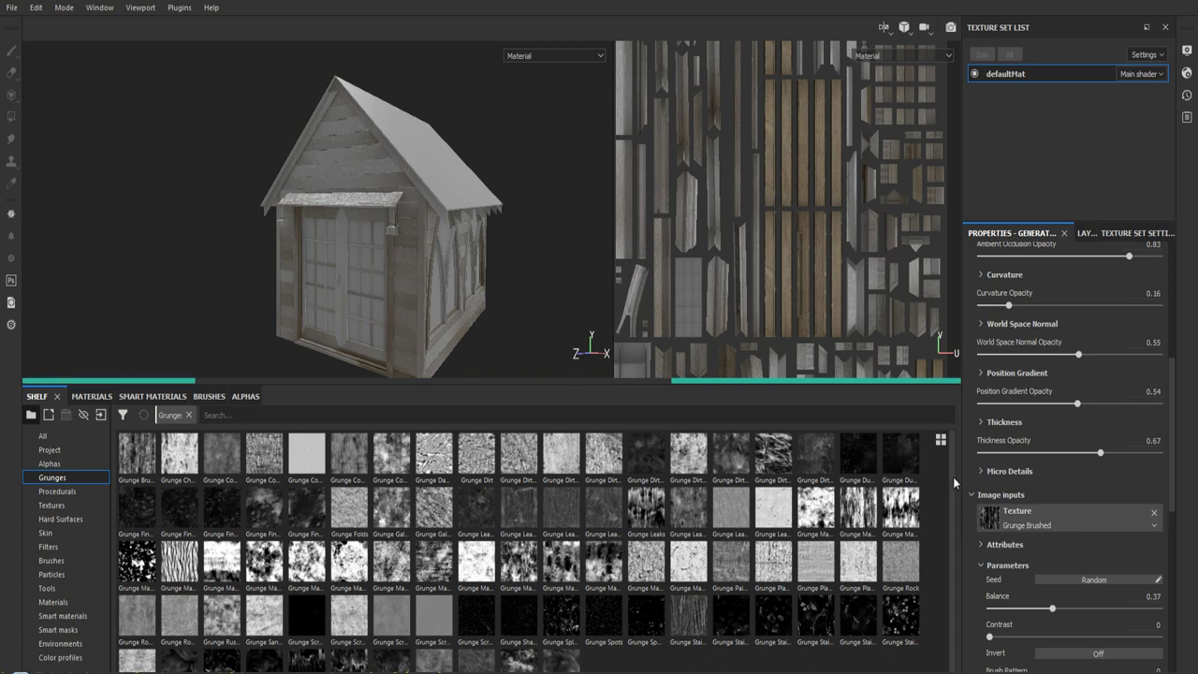
{"action": "scroll", "coordinate": [989, 520], "scroll_direction": "down", "scroll_amount": 1}
{"action": "scroll", "coordinate": [990, 520], "scroll_direction": "up", "scroll_amount": 2}
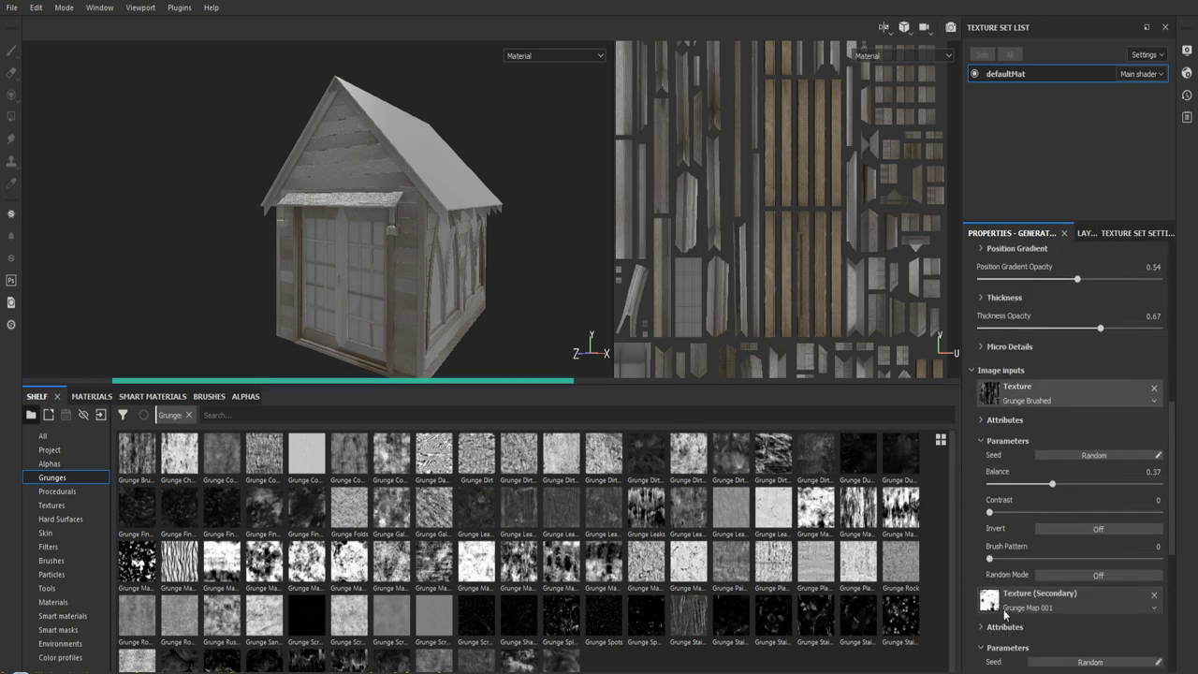
{"action": "scroll", "coordinate": [970, 564], "scroll_direction": "up", "scroll_amount": 2}
{"action": "scroll", "coordinate": [969, 547], "scroll_direction": "up", "scroll_amount": 3}
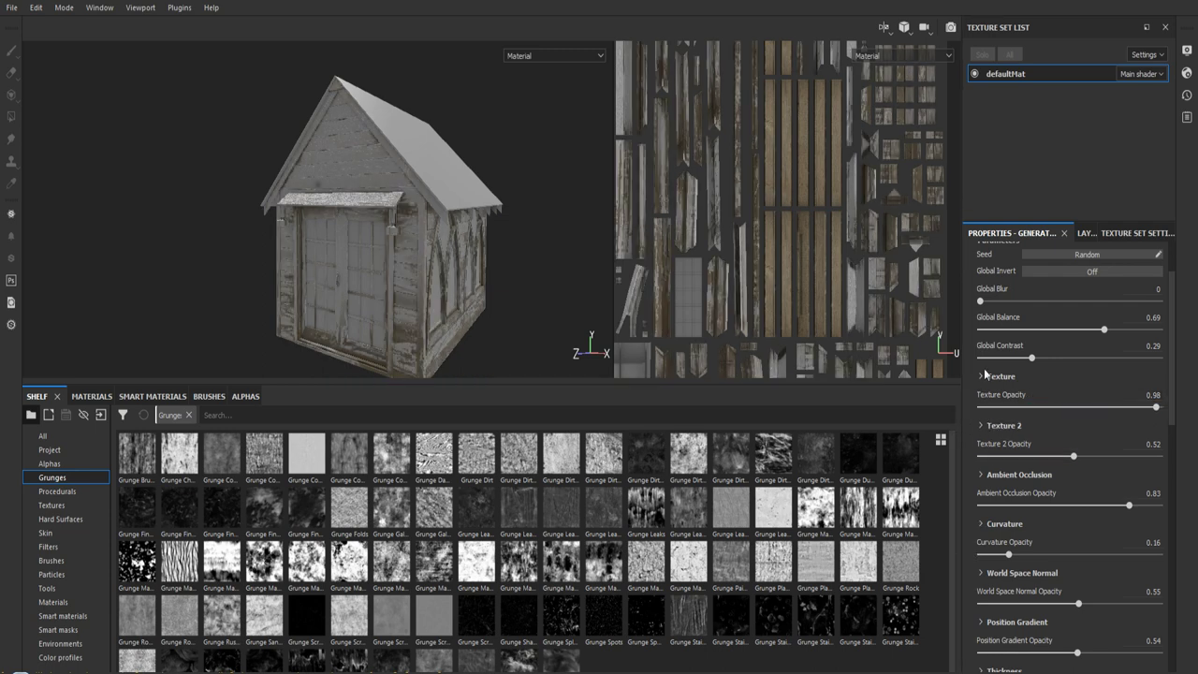
{"action": "mouse_move", "coordinate": [1172, 411]}
{"action": "left_mouse_down"}
{"action": "mouse_move", "coordinate": [1169, 377]}
{"action": "mouse_move", "coordinate": [1180, 521]}
{"action": "left_mouse_up"}
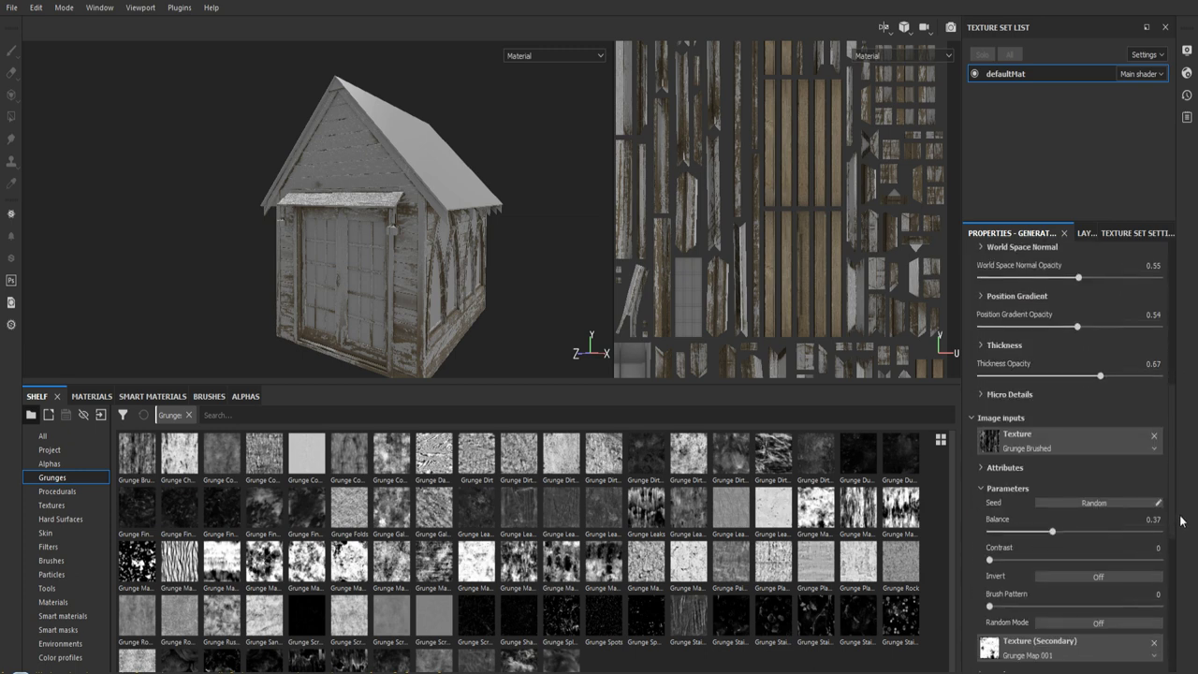
{"action": "scroll", "coordinate": [1076, 468], "scroll_direction": "down", "scroll_amount": 1}
{"action": "scroll", "coordinate": [1067, 440], "scroll_direction": "down", "scroll_amount": 2}
{"action": "scroll", "coordinate": [1051, 413], "scroll_direction": "down", "scroll_amount": 1}
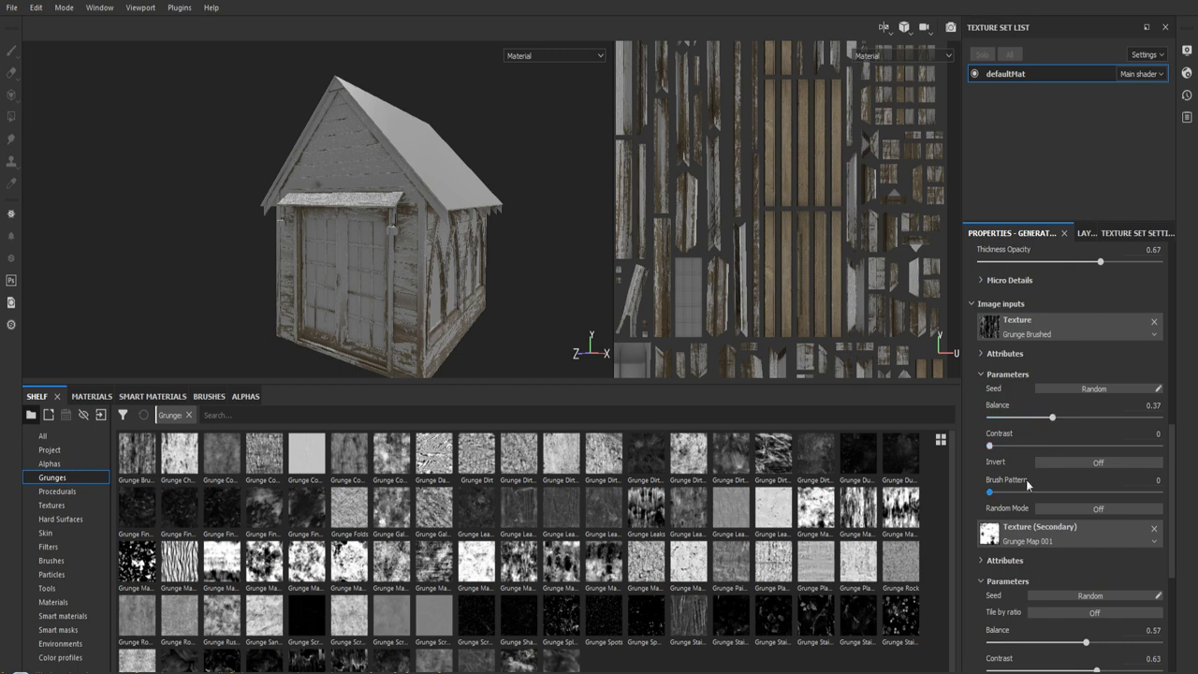
{"action": "left_click", "coordinate": [1071, 234]}
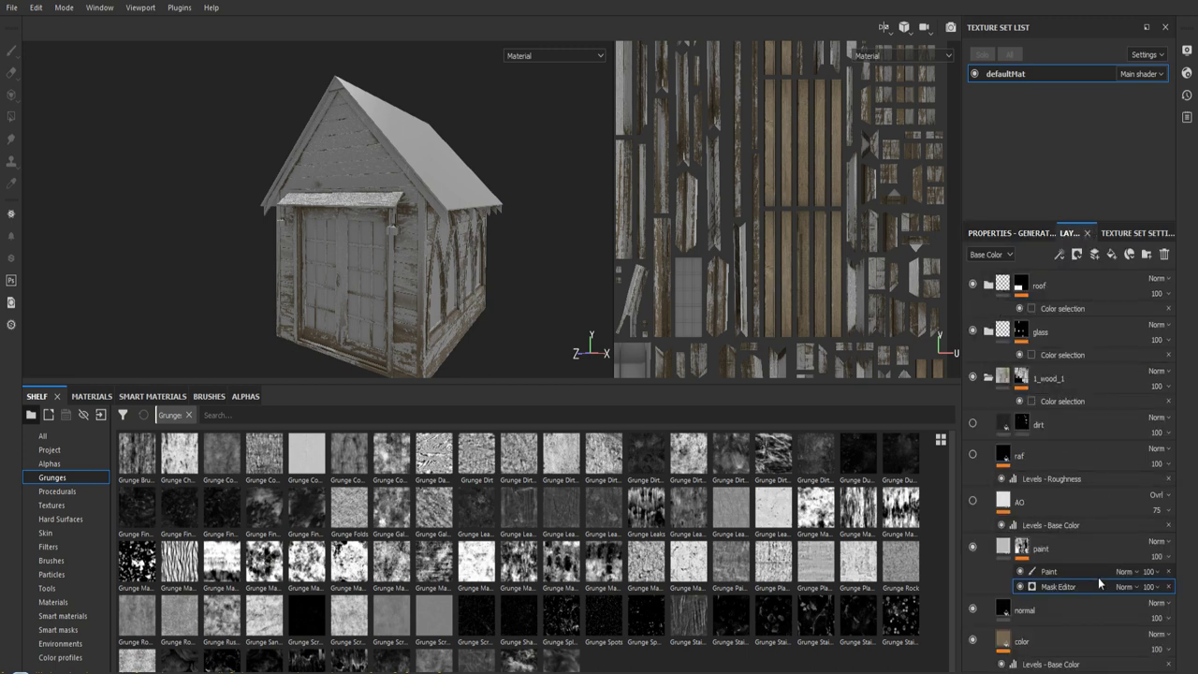
- Select the paint layer's Paint effect and list the Project's own baked maps in the shelf
{"action": "left_click", "coordinate": [1004, 551]}
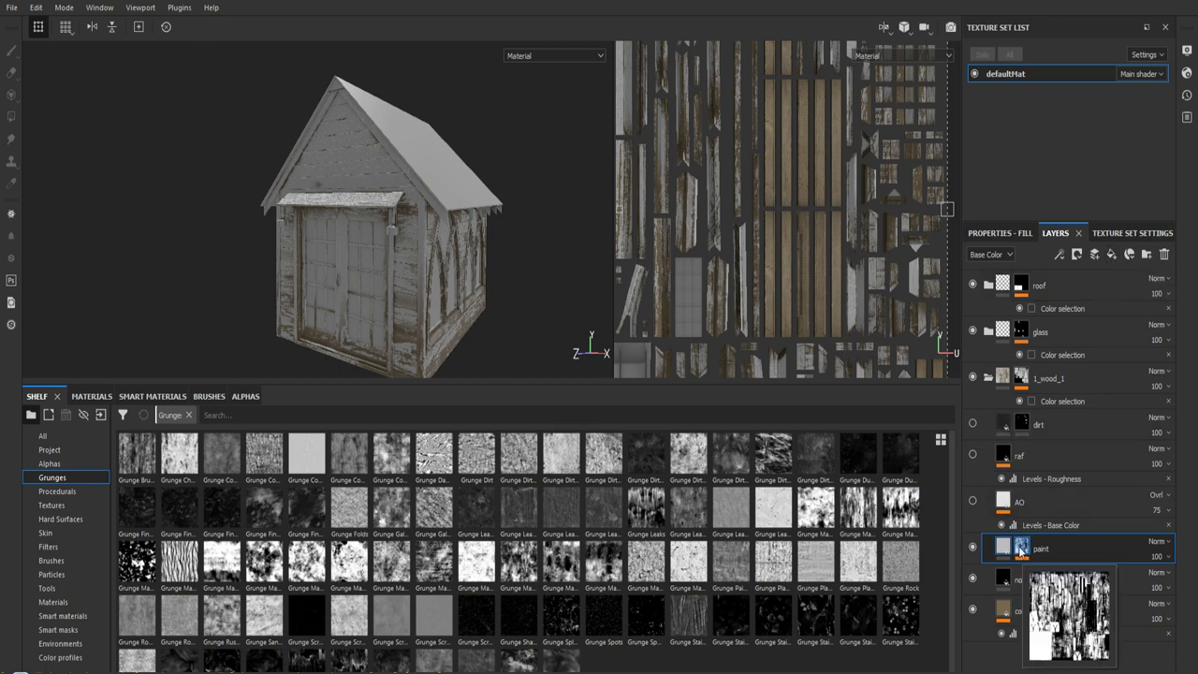
{"action": "left_click", "coordinate": [1021, 549]}
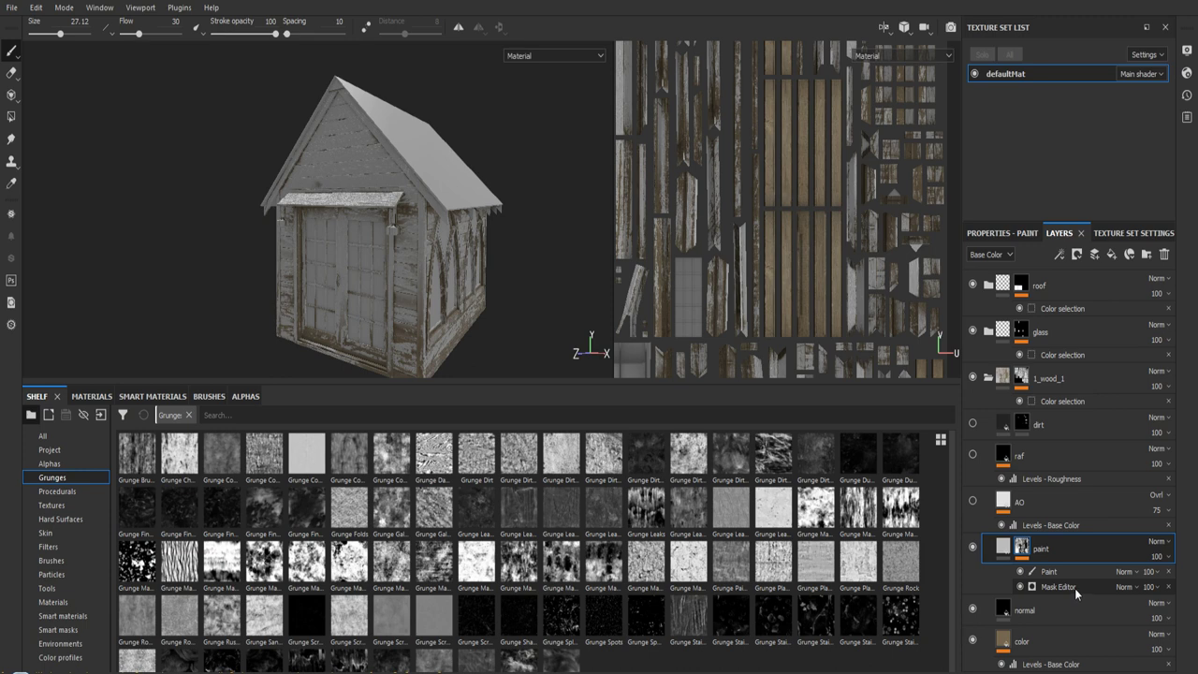
{"action": "left_click", "coordinate": [1067, 570]}
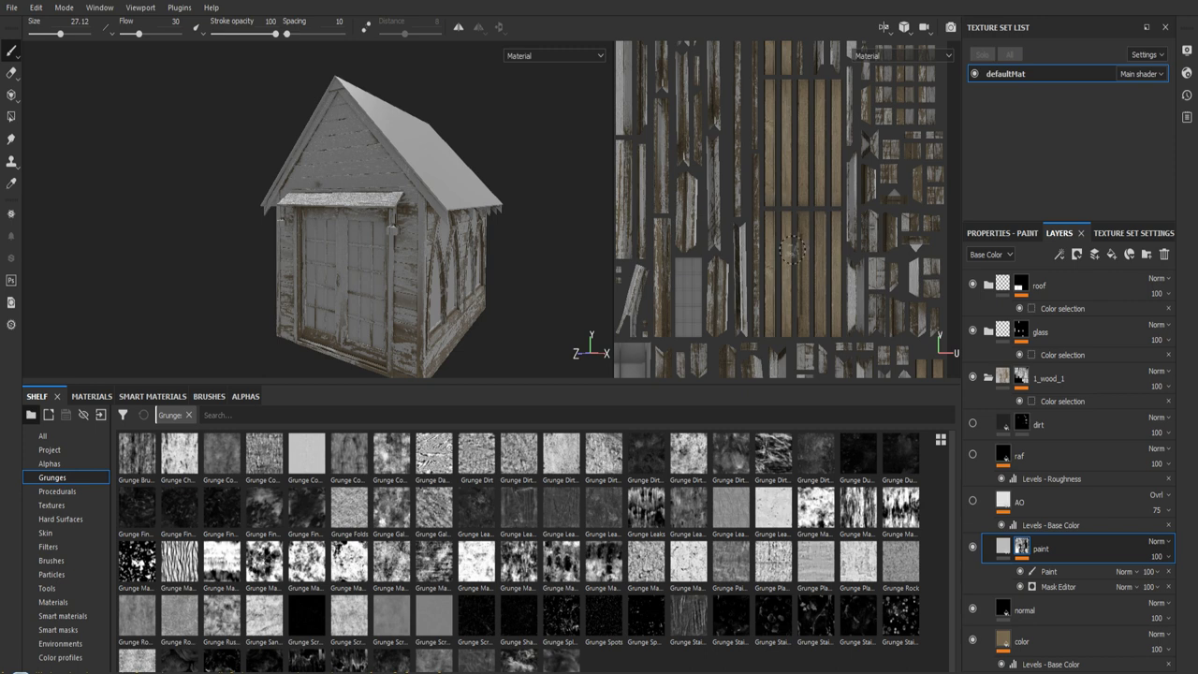
{"action": "left_click", "coordinate": [62, 448]}
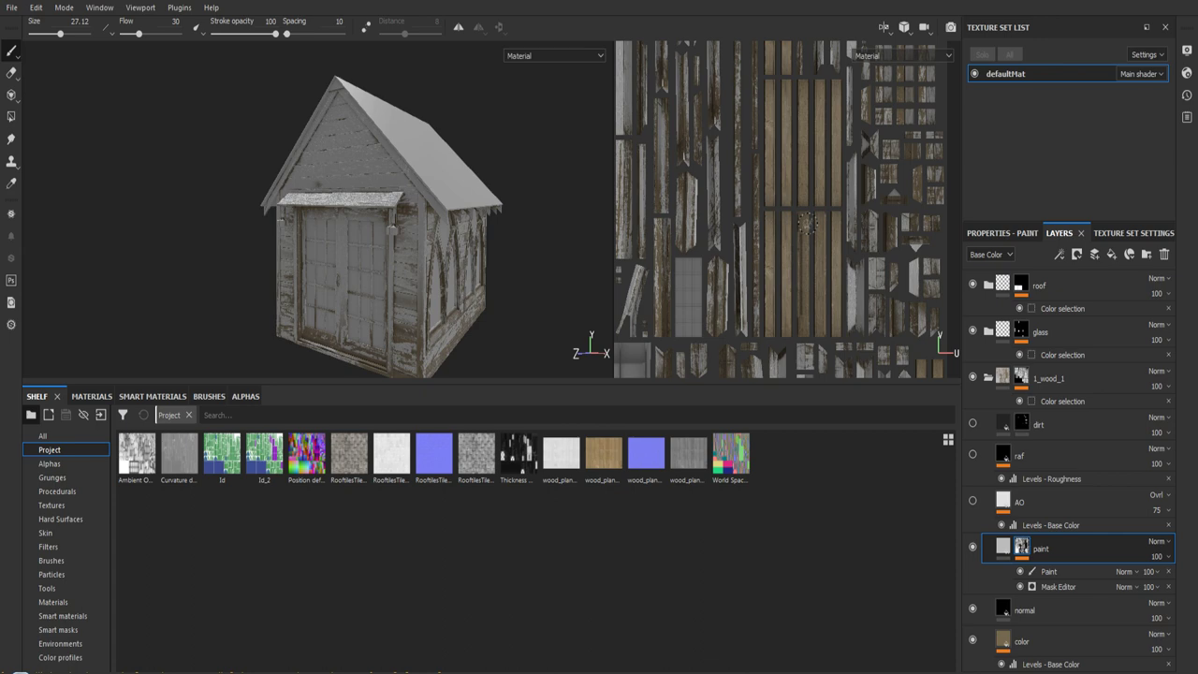
- Show the AO layer again and view its fill: wood_planks_cav, Scale 5, offset 0.06
{"action": "left_click", "coordinate": [972, 502]}
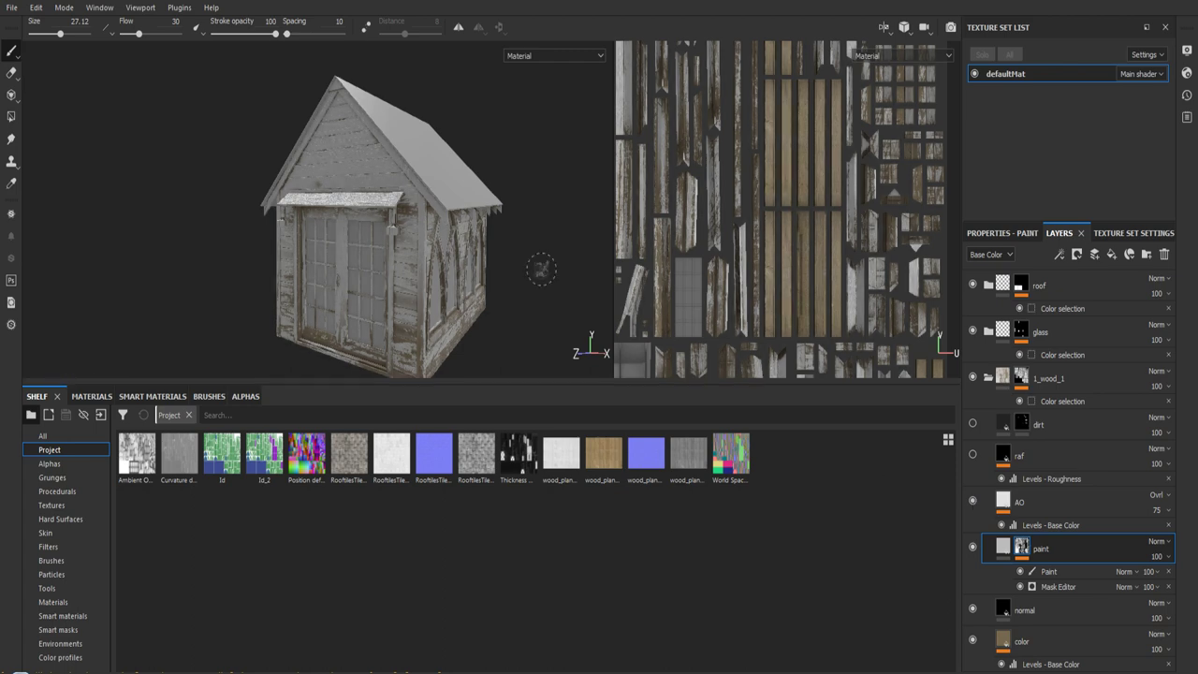
{"action": "left_click", "coordinate": [1040, 502]}
{"action": "left_click", "coordinate": [1007, 234]}
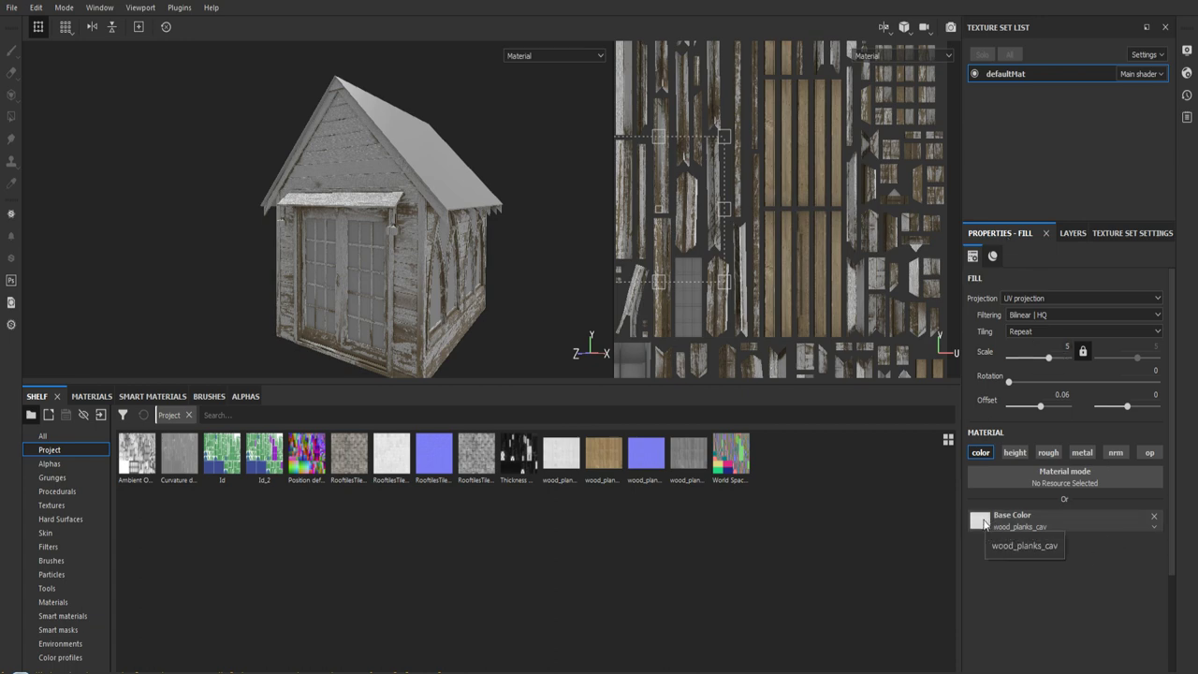
{"action": "mouse_move", "coordinate": [136, 454]}
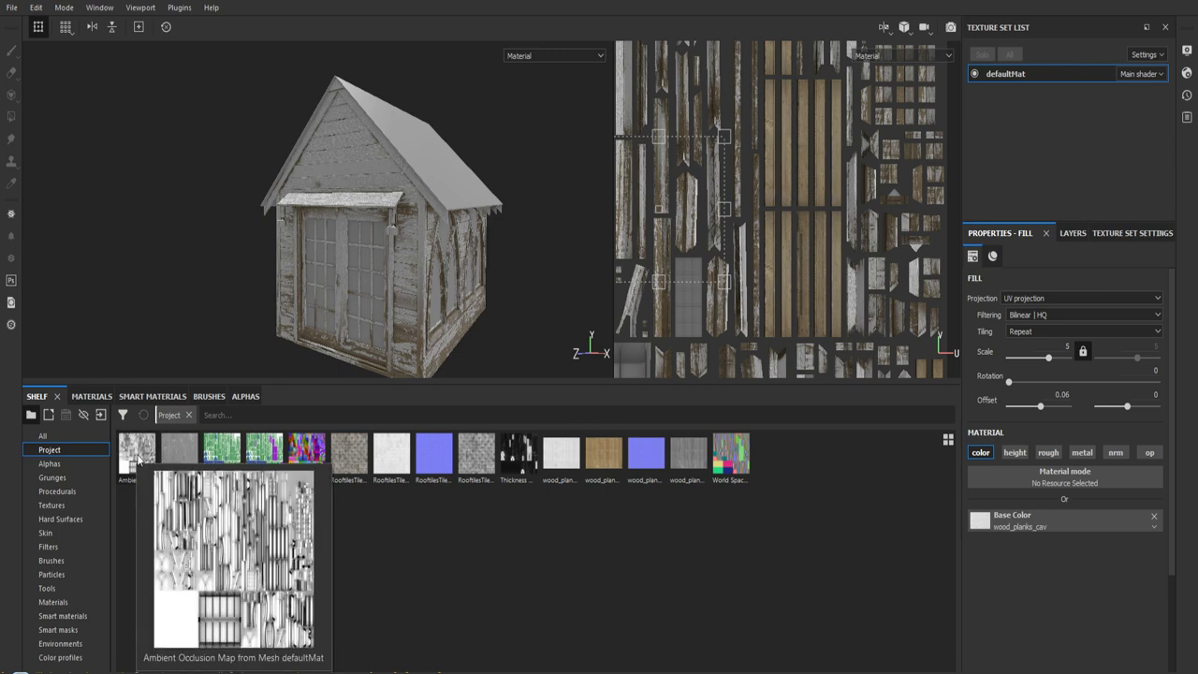
{"action": "left_click_drag", "start_coordinate": [139, 459], "coordinate": [1028, 519]}
{"action": "left_click_drag", "start_coordinate": [544, 353], "coordinate": [559, 316], "text": "alt"}
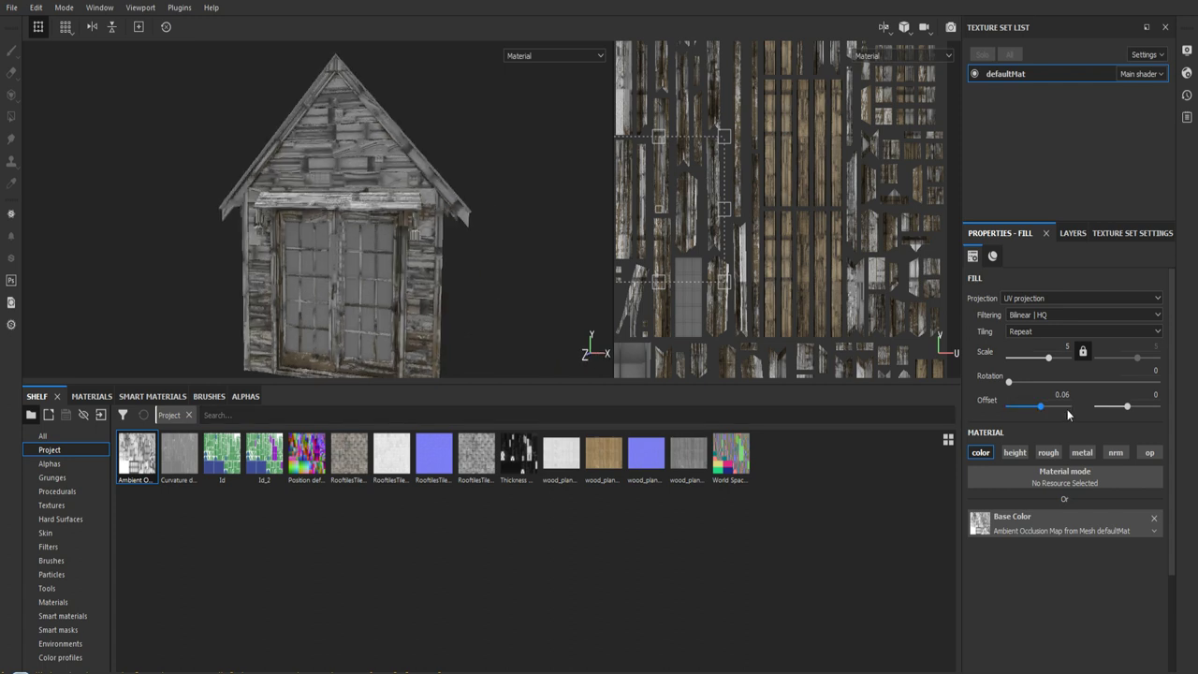
{"action": "left_click", "coordinate": [1066, 348]}
{"action": "left_click_drag", "start_coordinate": [1040, 406], "coordinate": [1065, 408]}
{"action": "left_click", "coordinate": [1063, 395]}
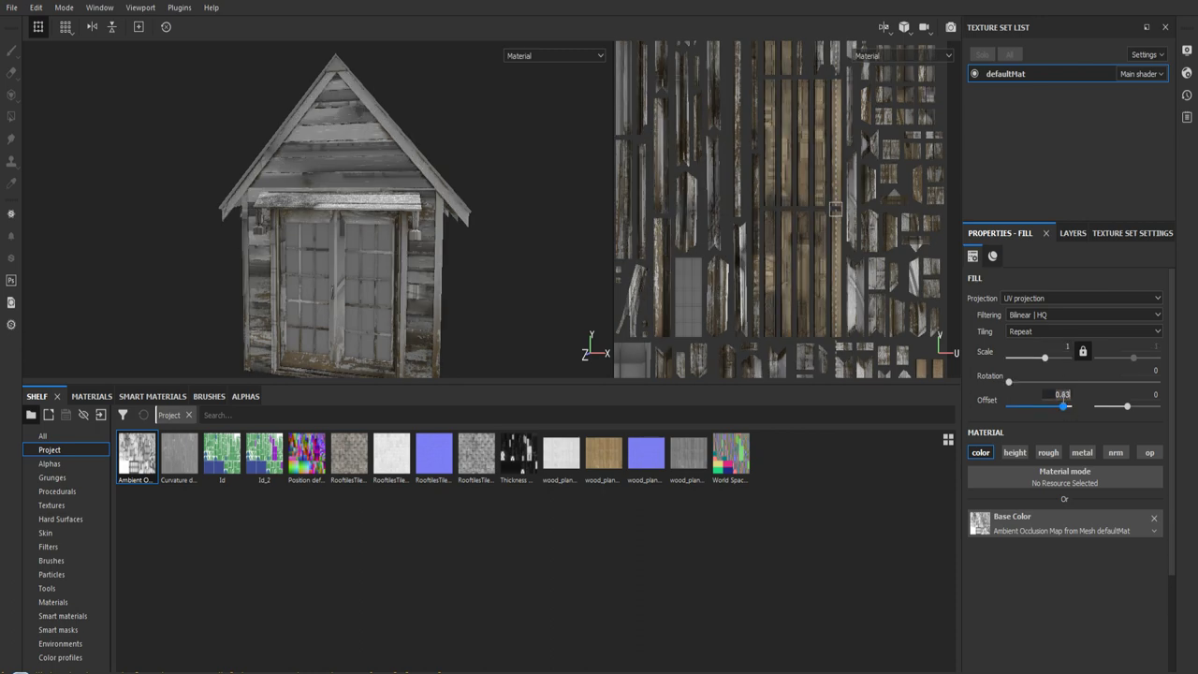
{"action": "type", "text": "0"}
{"action": "key", "text": "Return"}
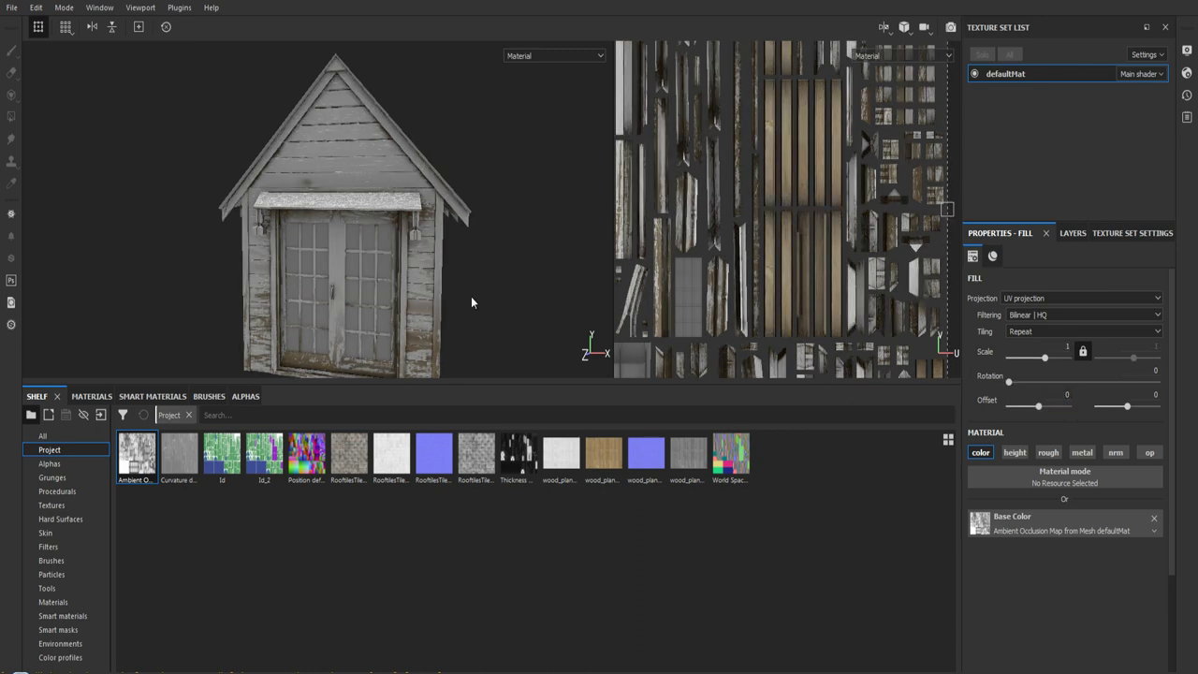
{"action": "mouse_move", "coordinate": [547, 288]}
{"action": "left_mouse_down", "text": "alt"}
{"action": "mouse_move", "coordinate": [481, 281]}
{"action": "mouse_move", "coordinate": [486, 235]}
{"action": "left_mouse_up", "text": "alt"}
{"action": "middle_click_drag", "start_coordinate": [487, 234], "coordinate": [480, 273], "text": "alt"}
{"action": "scroll", "coordinate": [480, 273], "scroll_direction": "up", "scroll_amount": 1}
{"action": "scroll", "coordinate": [475, 271], "scroll_direction": "up", "scroll_amount": 2}
{"action": "scroll", "coordinate": [470, 268], "scroll_direction": "up", "scroll_amount": 2}
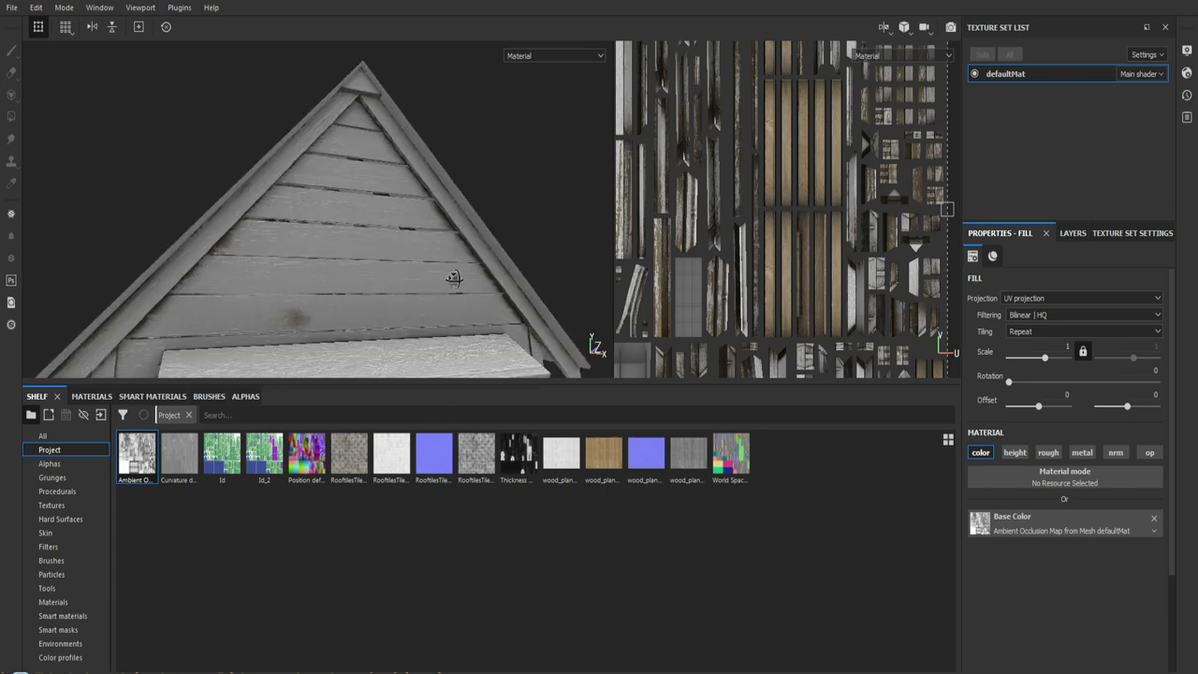
{"action": "scroll", "coordinate": [464, 262], "scroll_direction": "up", "scroll_amount": 2}
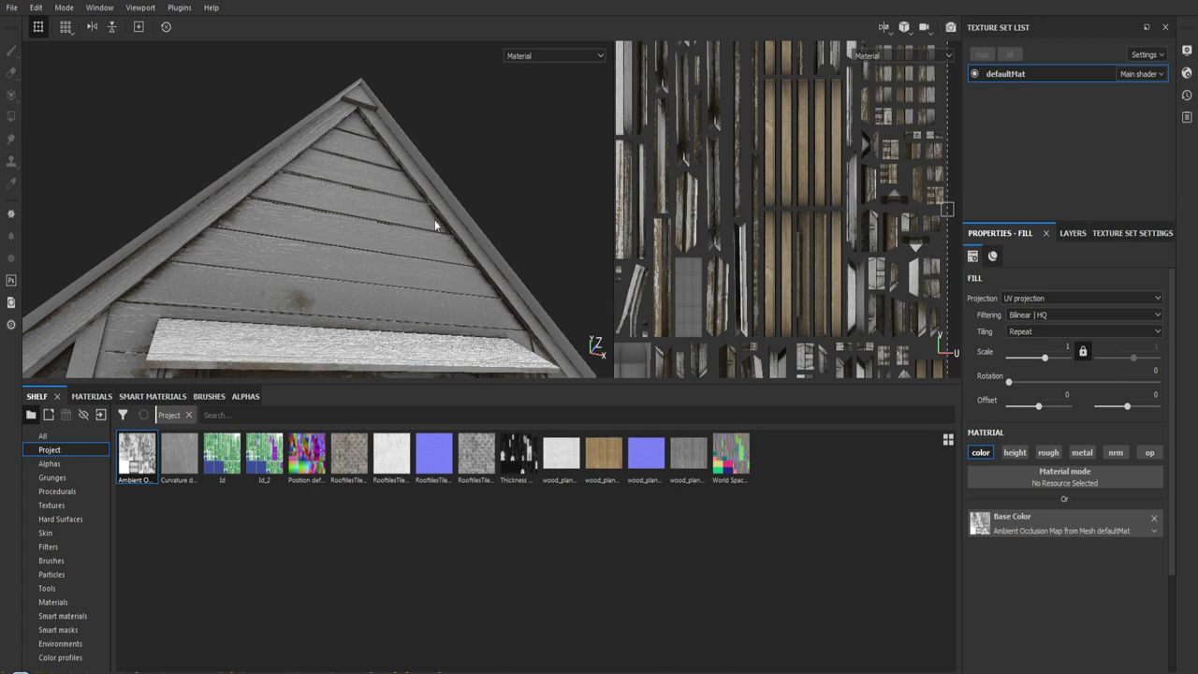
{"action": "scroll", "coordinate": [389, 167], "scroll_direction": "down", "scroll_amount": 2}
{"action": "scroll", "coordinate": [389, 167], "scroll_direction": "down", "scroll_amount": 3}
{"action": "mouse_move", "coordinate": [390, 167]}
{"action": "left_mouse_down", "text": "alt"}
{"action": "mouse_move", "coordinate": [396, 118]}
{"action": "mouse_move", "coordinate": [353, 222]}
{"action": "mouse_move", "coordinate": [284, 203]}
{"action": "mouse_move", "coordinate": [305, 211]}
{"action": "mouse_move", "coordinate": [308, 247]}
{"action": "mouse_move", "coordinate": [193, 248]}
{"action": "mouse_move", "coordinate": [355, 272]}
{"action": "mouse_move", "coordinate": [404, 292]}
{"action": "left_mouse_up", "text": "alt"}
{"action": "scroll", "coordinate": [404, 292], "scroll_direction": "up", "scroll_amount": 5}
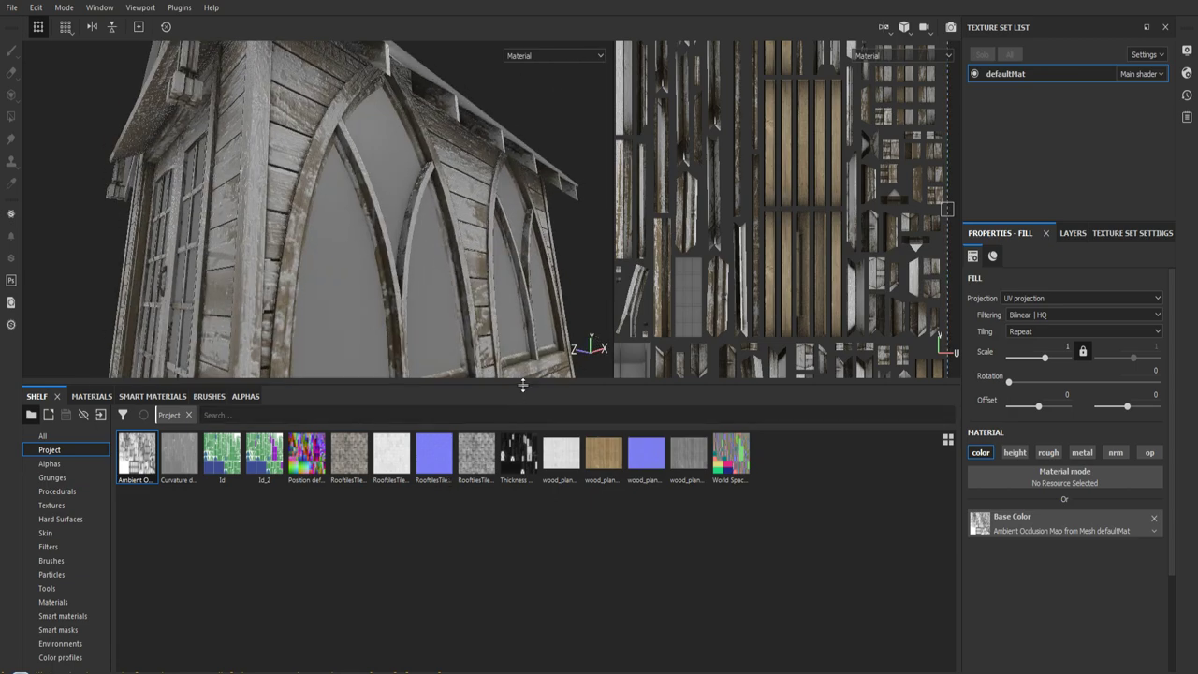
- Enlarge the 3D view, orbit to a three-quarter view of the shed, and return to the layer stack
{"action": "left_click_drag", "start_coordinate": [522, 385], "coordinate": [496, 599]}
{"action": "mouse_move", "coordinate": [422, 368]}
{"action": "left_mouse_down", "text": "alt"}
{"action": "mouse_move", "coordinate": [174, 281]}
{"action": "mouse_move", "coordinate": [366, 294]}
{"action": "mouse_move", "coordinate": [446, 322]}
{"action": "mouse_move", "coordinate": [412, 216]}
{"action": "mouse_move", "coordinate": [332, 260]}
{"action": "mouse_move", "coordinate": [374, 201]}
{"action": "mouse_move", "coordinate": [495, 268]}
{"action": "mouse_move", "coordinate": [476, 314]}
{"action": "mouse_move", "coordinate": [515, 361]}
{"action": "mouse_move", "coordinate": [524, 347]}
{"action": "mouse_move", "coordinate": [456, 430]}
{"action": "left_mouse_up", "text": "alt"}
{"action": "scroll", "coordinate": [476, 313], "scroll_direction": "up", "scroll_amount": 3}
{"action": "mouse_move", "coordinate": [466, 223]}
{"action": "left_mouse_down", "text": "alt"}
{"action": "mouse_move", "coordinate": [440, 281]}
{"action": "mouse_move", "coordinate": [459, 324]}
{"action": "mouse_move", "coordinate": [359, 290]}
{"action": "mouse_move", "coordinate": [493, 262]}
{"action": "left_mouse_up", "text": "alt"}
{"action": "mouse_move", "coordinate": [412, 239]}
{"action": "left_mouse_down", "text": "alt"}
{"action": "mouse_move", "coordinate": [449, 308]}
{"action": "mouse_move", "coordinate": [315, 246]}
{"action": "mouse_move", "coordinate": [288, 146]}
{"action": "mouse_move", "coordinate": [455, 331]}
{"action": "mouse_move", "coordinate": [497, 343]}
{"action": "mouse_move", "coordinate": [481, 340]}
{"action": "left_mouse_up", "text": "alt"}
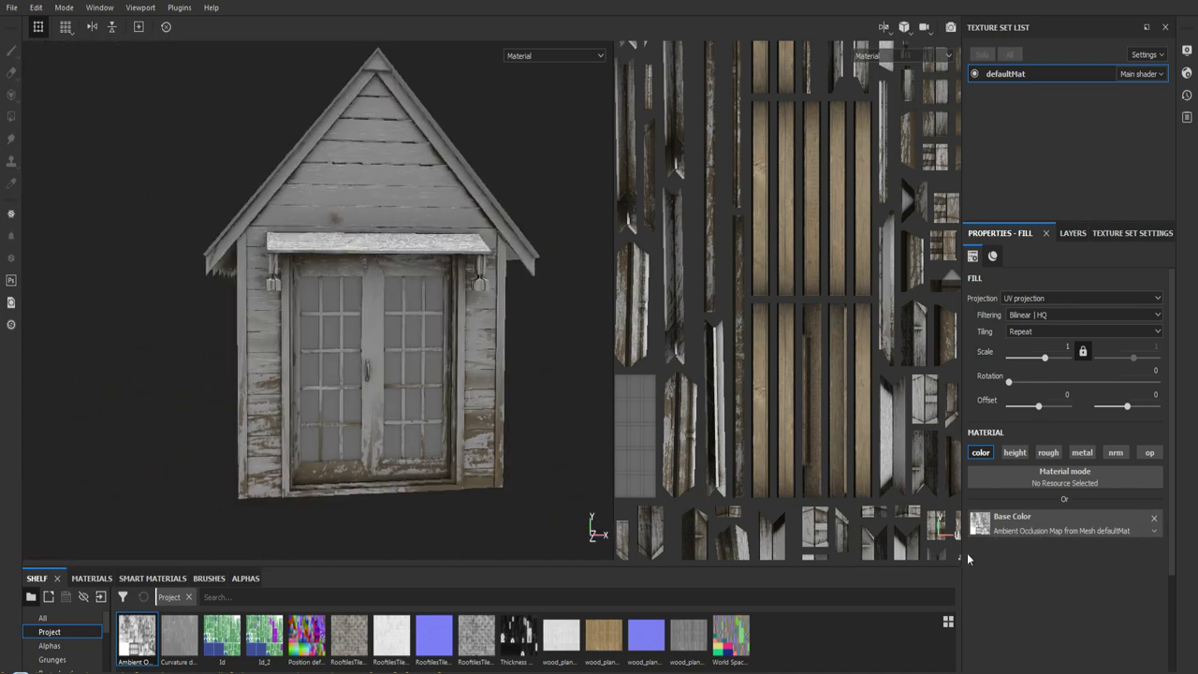
{"action": "left_click_drag", "start_coordinate": [401, 567], "coordinate": [412, 502]}
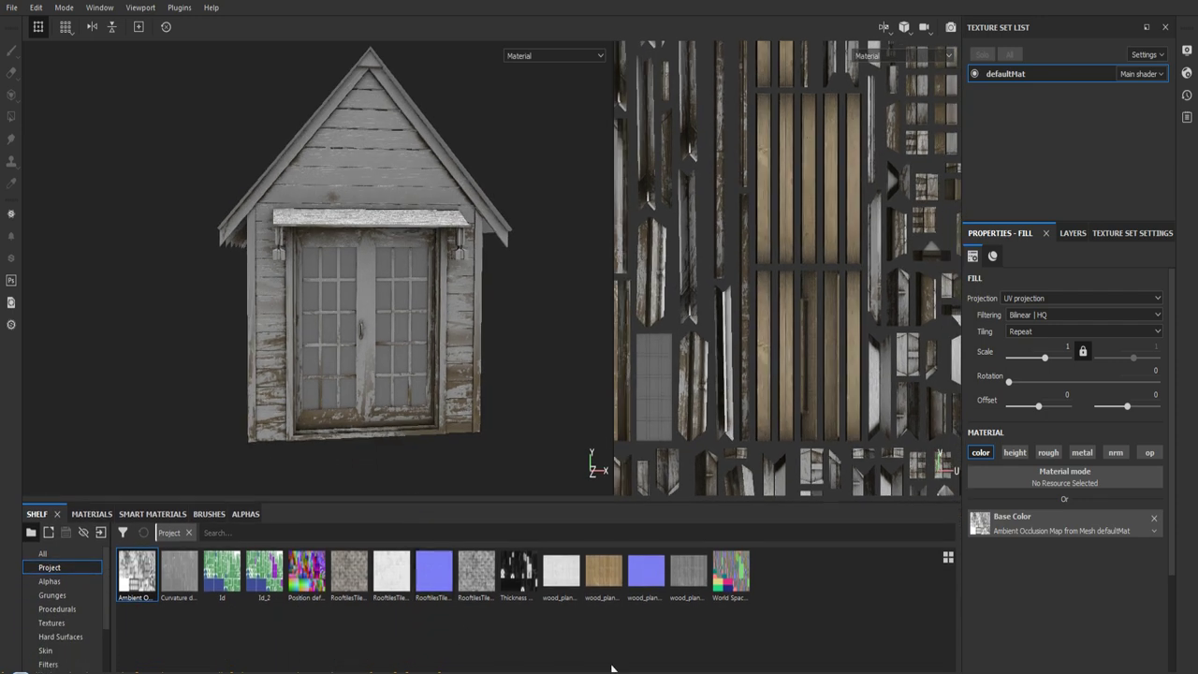
{"action": "mouse_move", "coordinate": [560, 635]}
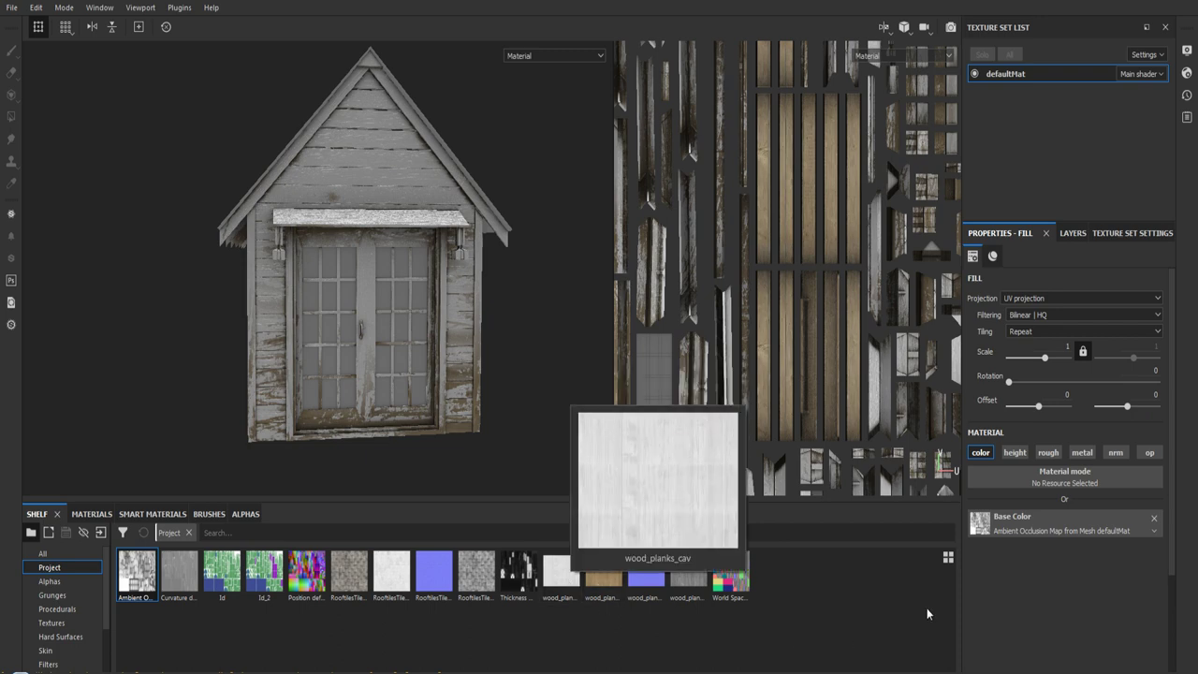
{"action": "left_click", "coordinate": [1069, 234]}
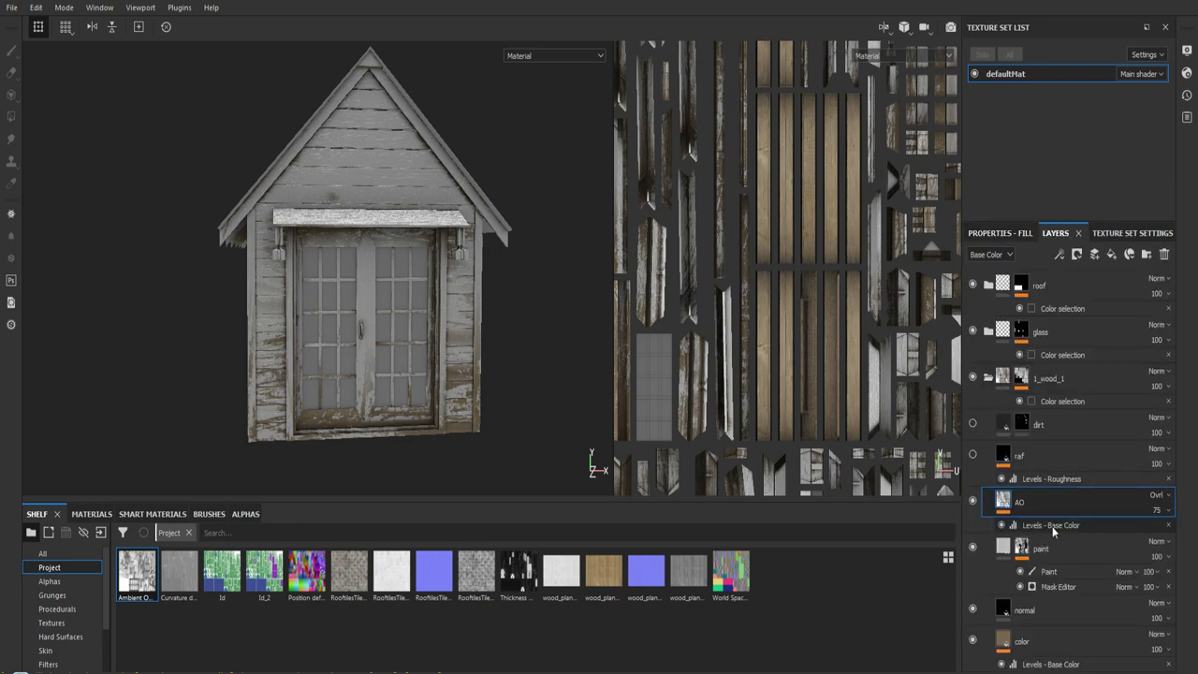
- Add a Base Color Levels effect to the AO layer, undoing a trial midtone change to keep 0.836
{"action": "right_click", "coordinate": [1004, 505]}
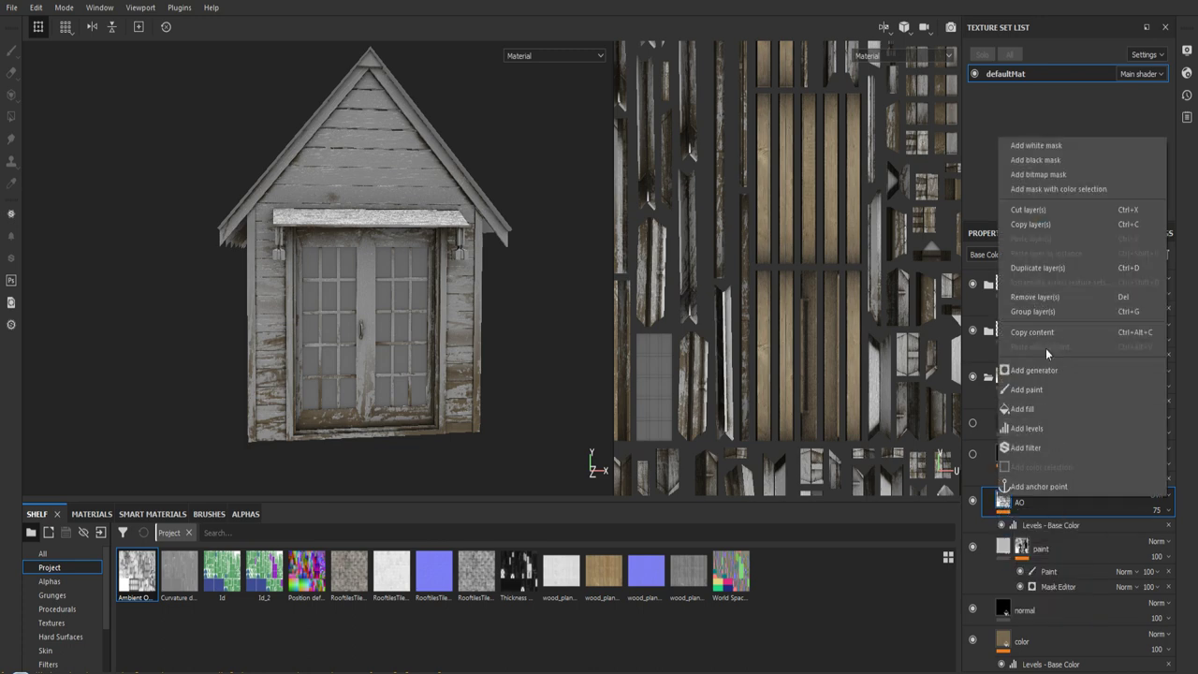
{"action": "left_click", "coordinate": [1057, 427]}
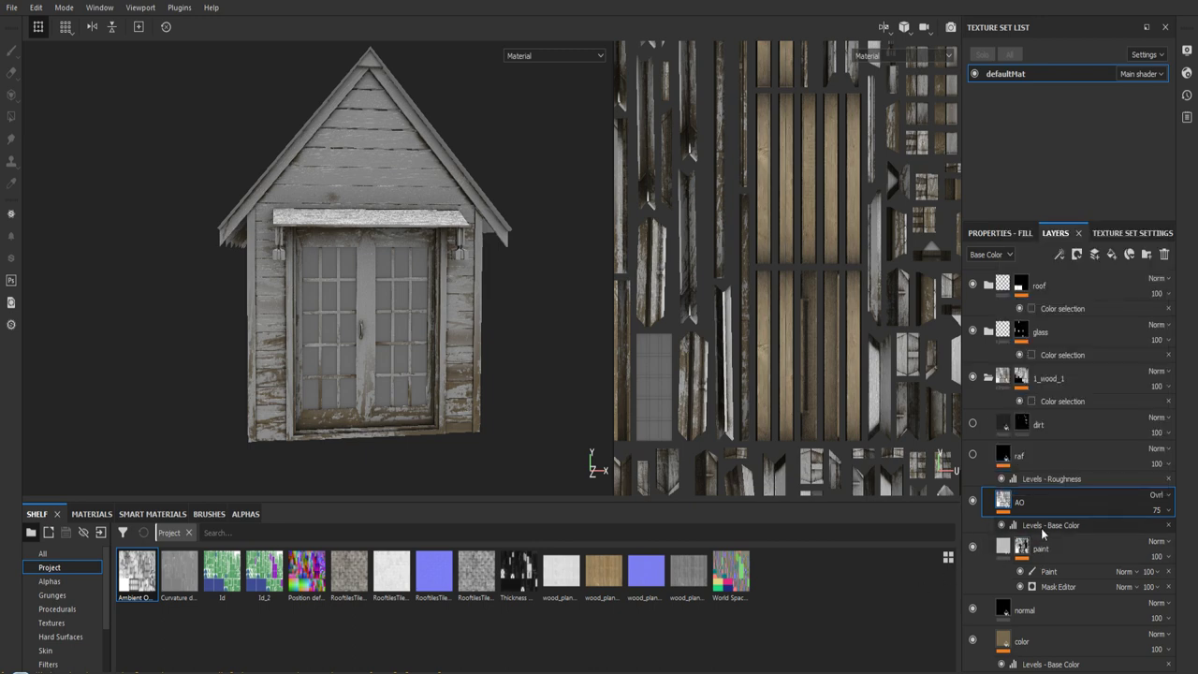
{"action": "left_click", "coordinate": [997, 233]}
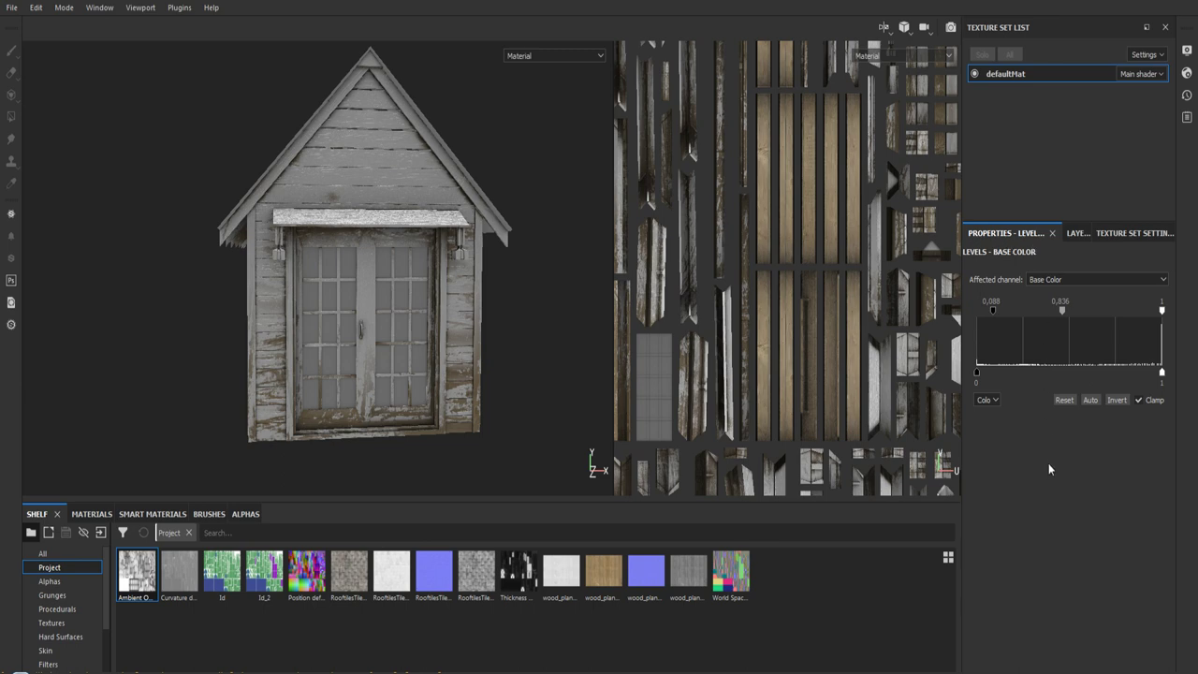
{"action": "left_click", "coordinate": [1090, 280]}
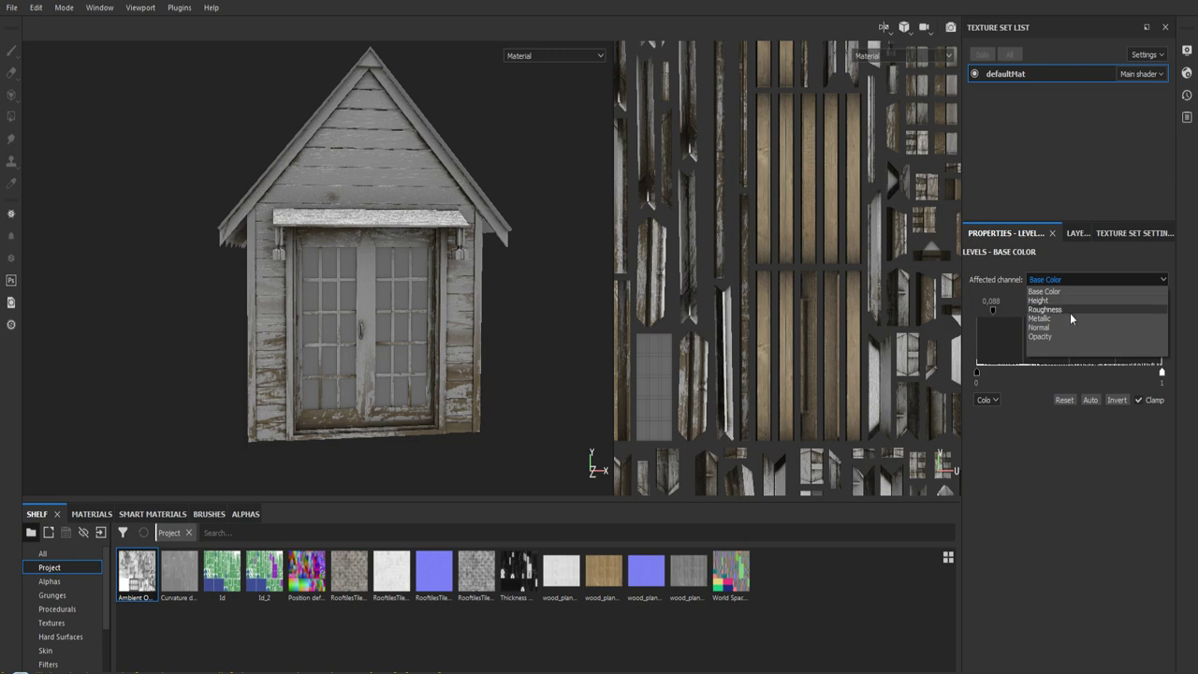
{"action": "left_click", "coordinate": [1045, 462]}
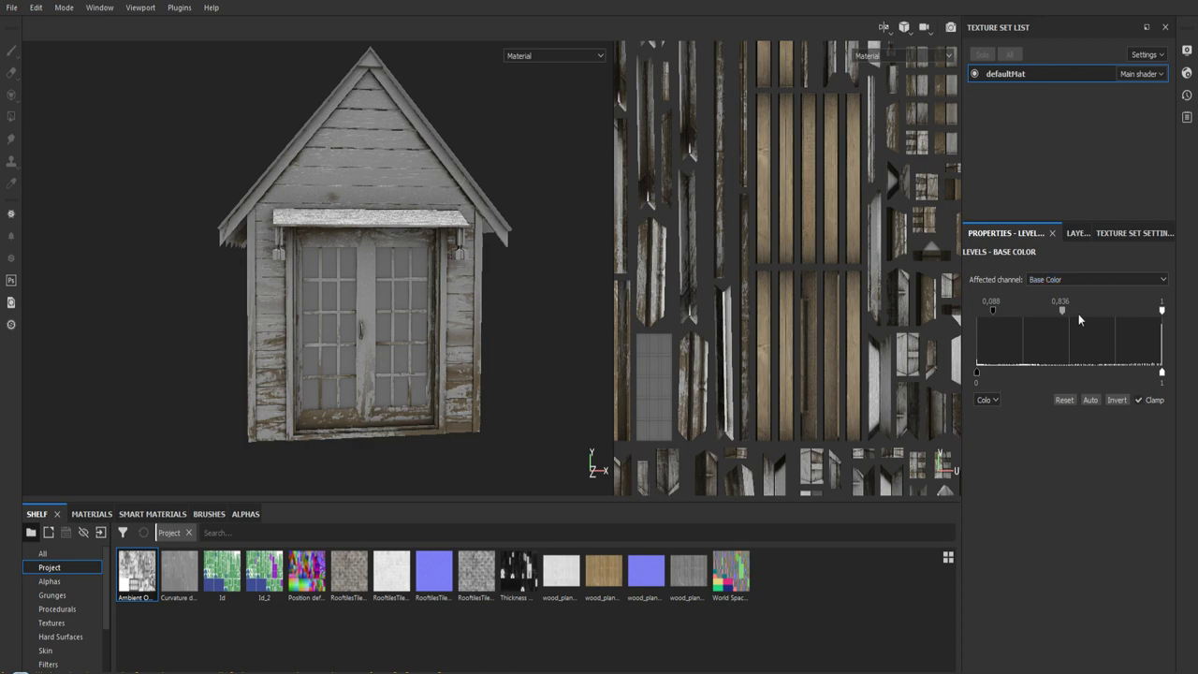
{"action": "mouse_move", "coordinate": [1063, 313]}
{"action": "left_mouse_down"}
{"action": "mouse_move", "coordinate": [1025, 311]}
{"action": "mouse_move", "coordinate": [1121, 322]}
{"action": "mouse_move", "coordinate": [1058, 315]}
{"action": "mouse_move", "coordinate": [1106, 316]}
{"action": "mouse_move", "coordinate": [1076, 319]}
{"action": "mouse_move", "coordinate": [1091, 322]}
{"action": "left_mouse_up"}
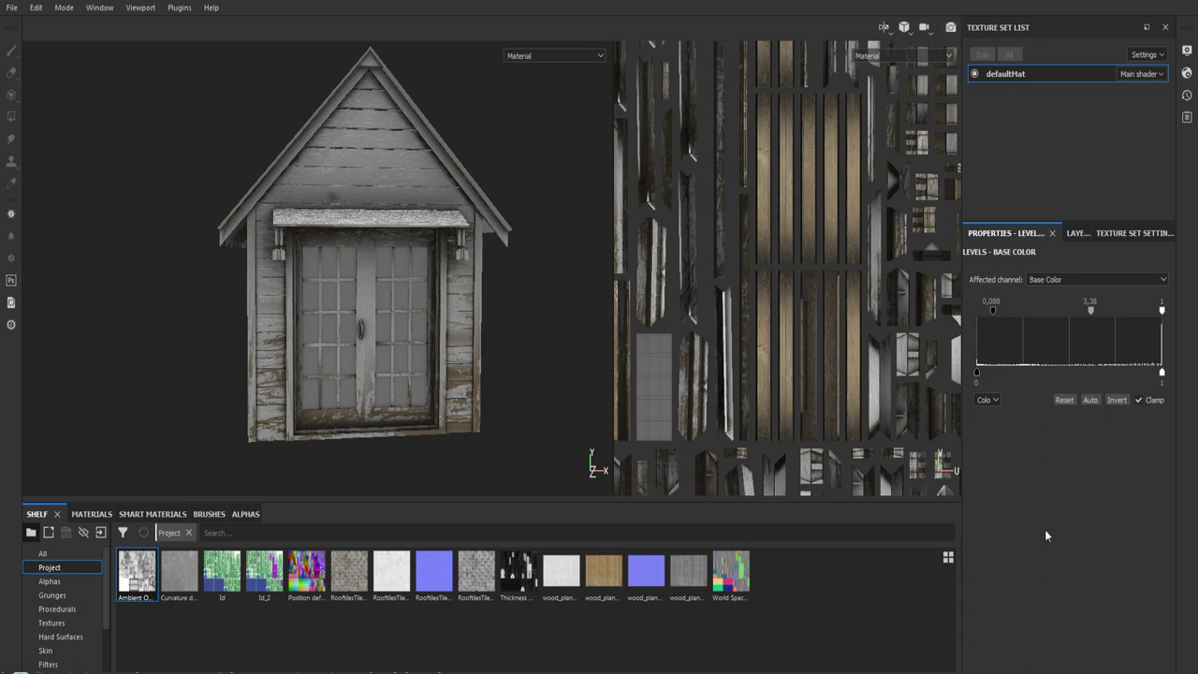
{"action": "key", "text": "ctrl+z"}
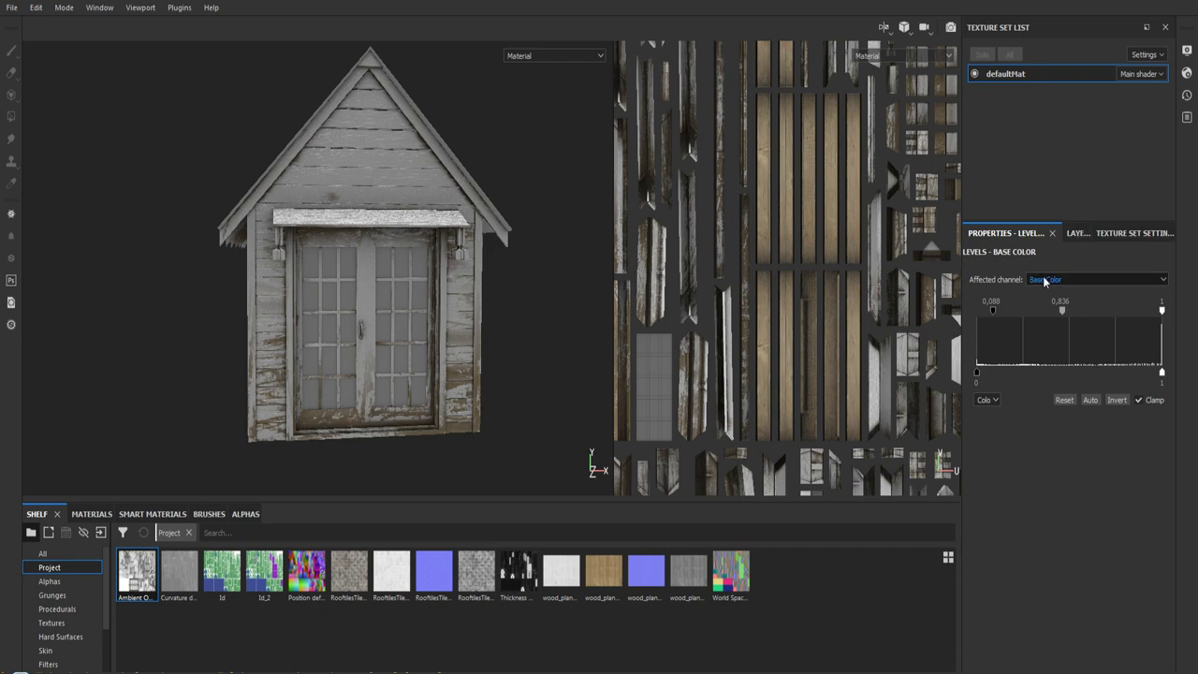
{"action": "left_click", "coordinate": [1076, 233]}
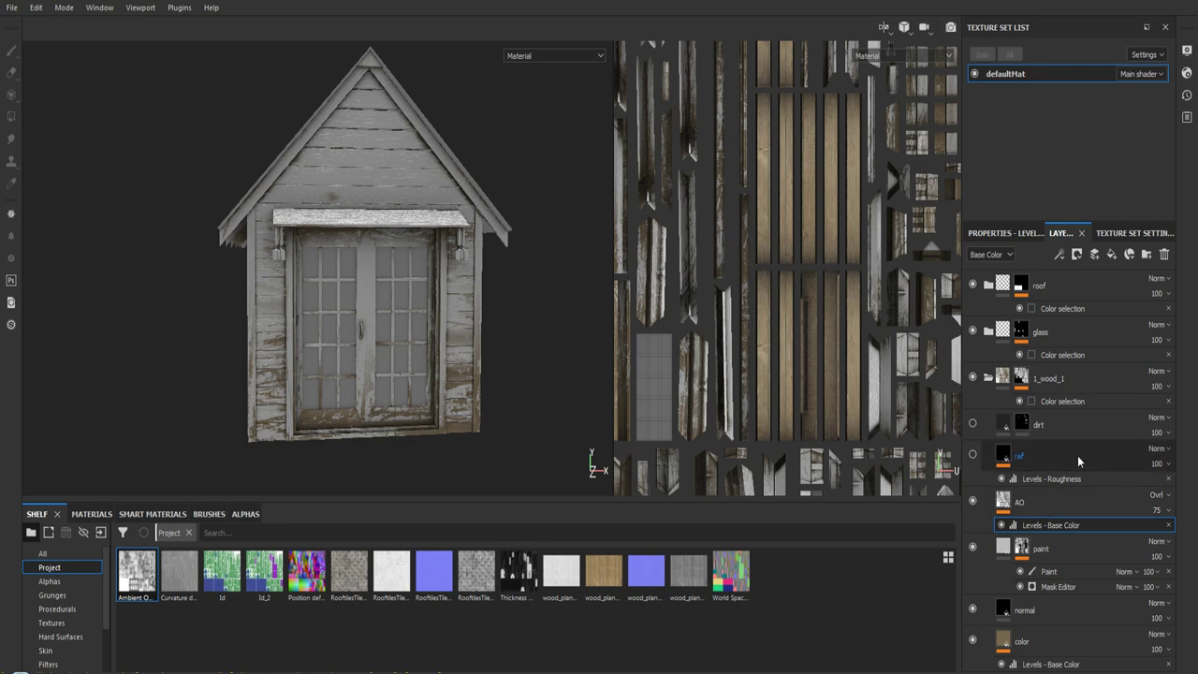
- Re-enable the raf roughness layer and zoom in on the weathered planks and awning
{"action": "left_click_drag", "start_coordinate": [548, 332], "coordinate": [786, 393], "text": "alt"}
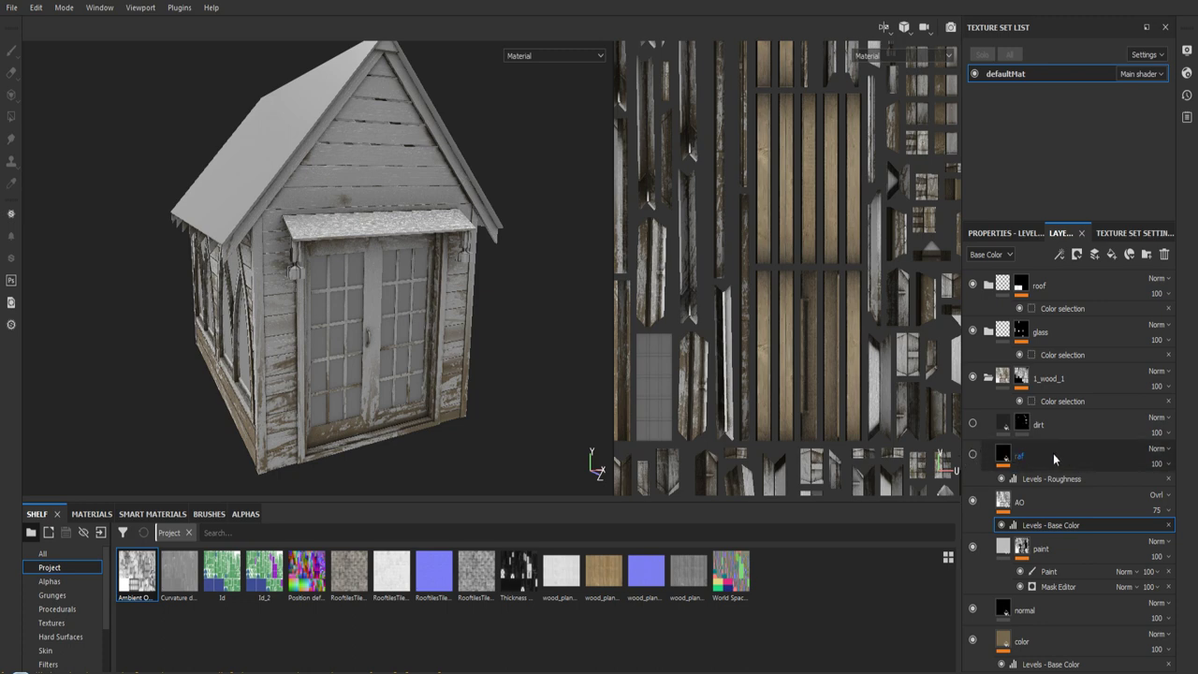
{"action": "left_click", "coordinate": [972, 455]}
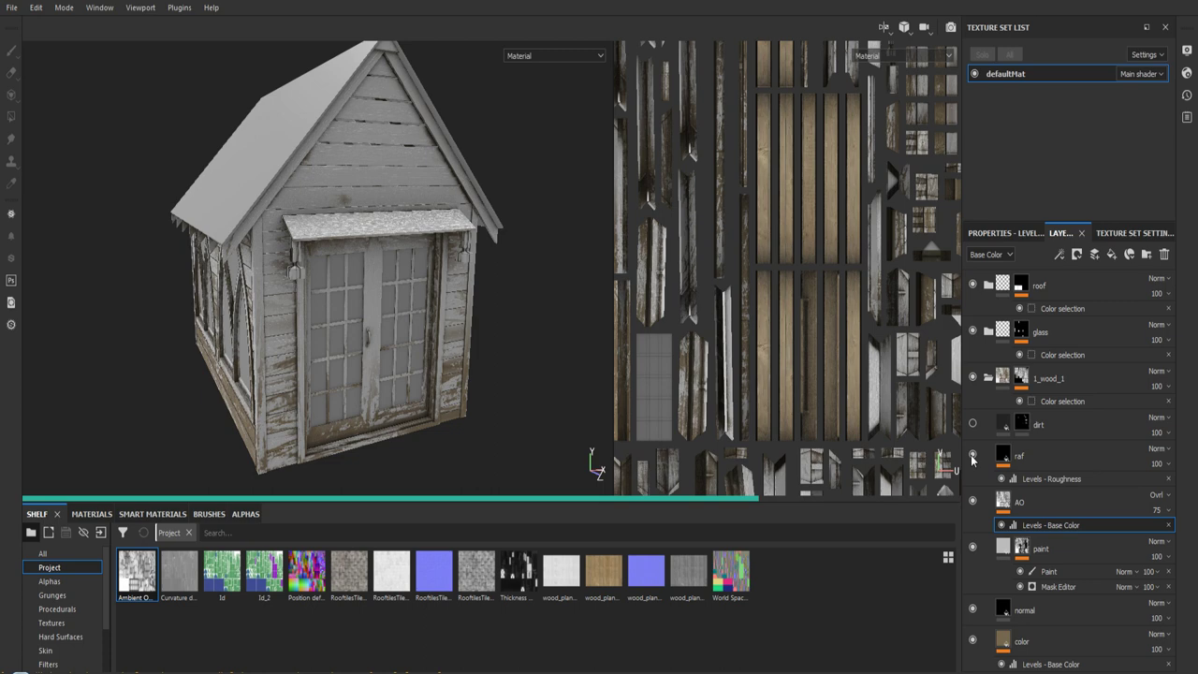
{"action": "mouse_move", "coordinate": [554, 355]}
{"action": "left_mouse_down", "text": "alt"}
{"action": "mouse_move", "coordinate": [516, 338]}
{"action": "mouse_move", "coordinate": [540, 368]}
{"action": "left_mouse_up", "text": "alt"}
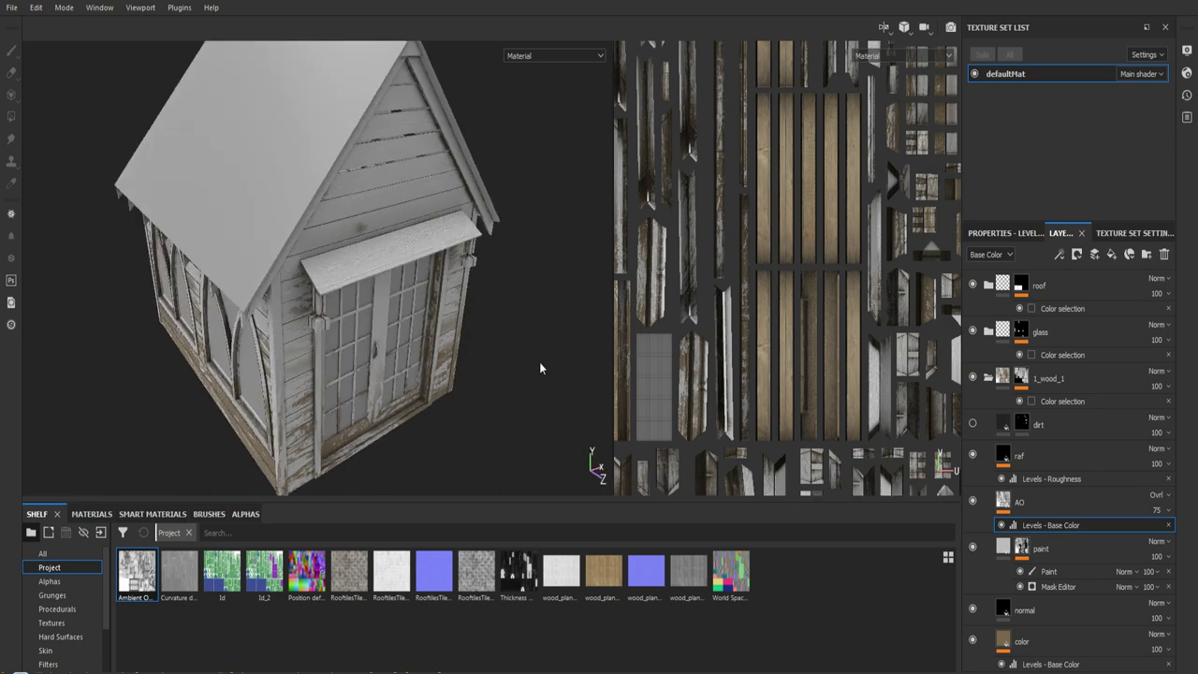
{"action": "right_click_drag", "start_coordinate": [540, 368], "coordinate": [559, 371], "text": "alt"}
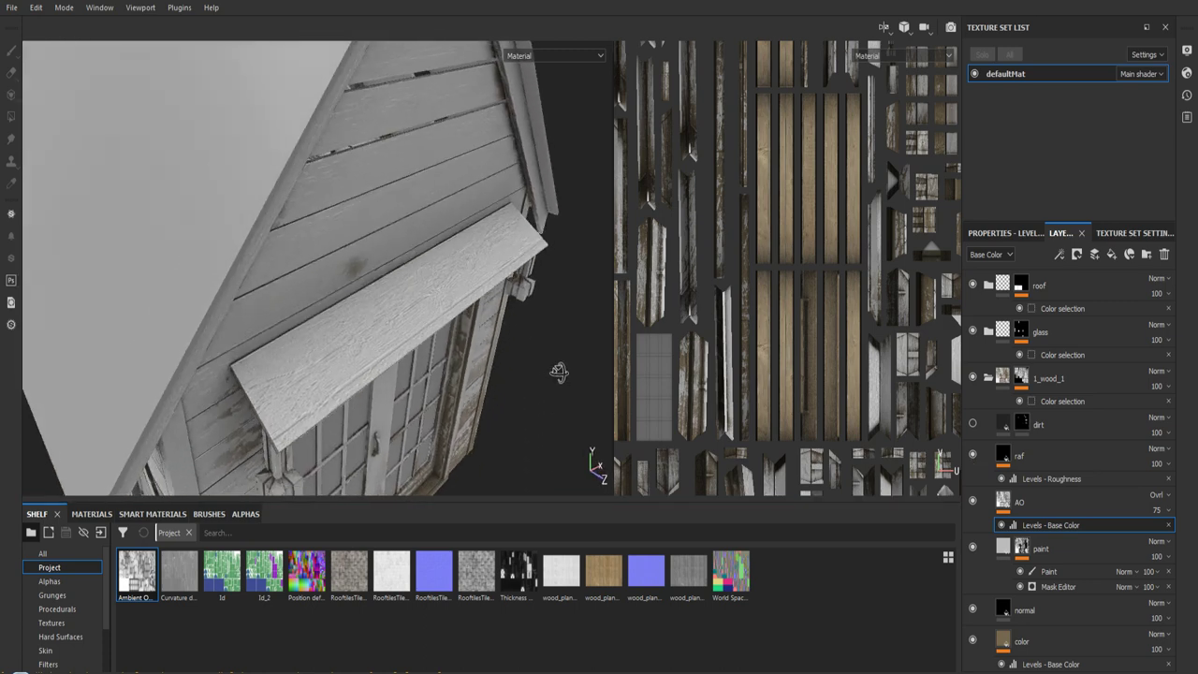
{"action": "left_click_drag", "start_coordinate": [559, 372], "coordinate": [567, 356], "text": "alt"}
{"action": "mouse_move", "coordinate": [537, 335]}
{"action": "right_mouse_down", "text": "alt"}
{"action": "mouse_move", "coordinate": [572, 399]}
{"action": "mouse_move", "coordinate": [506, 383]}
{"action": "right_mouse_up", "text": "alt"}
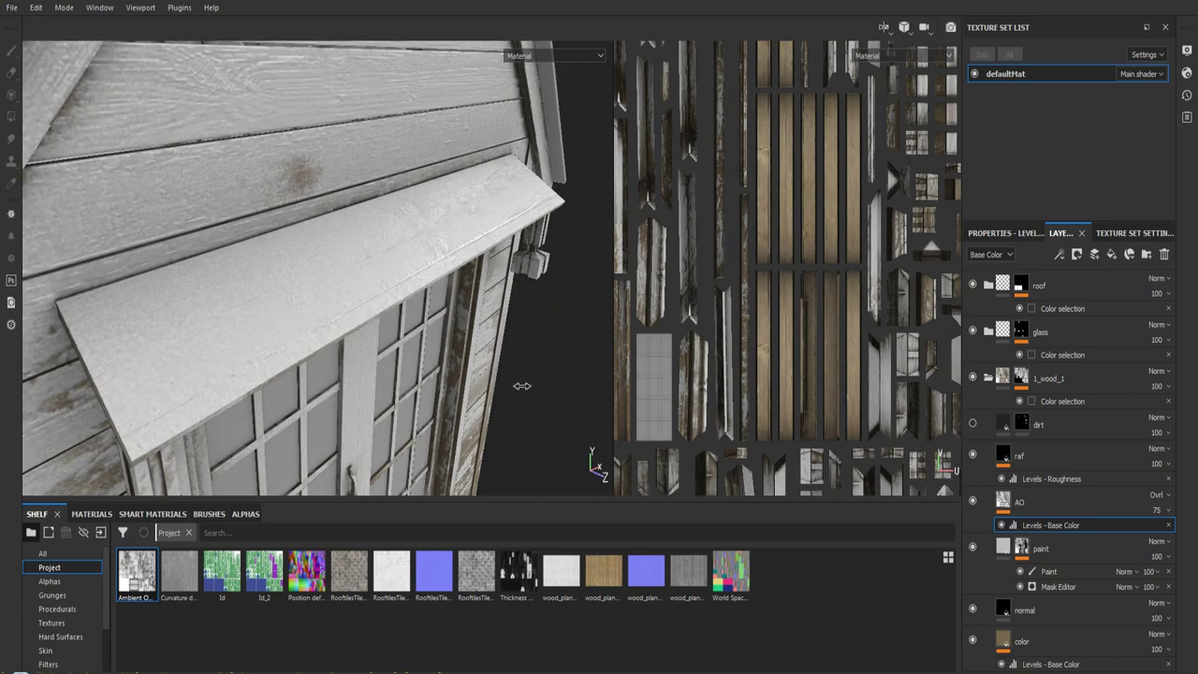
{"action": "mouse_move", "coordinate": [514, 383]}
{"action": "left_mouse_down", "text": "alt"}
{"action": "mouse_move", "coordinate": [533, 376]}
{"action": "mouse_move", "coordinate": [542, 415]}
{"action": "mouse_move", "coordinate": [540, 374]}
{"action": "mouse_move", "coordinate": [556, 432]}
{"action": "mouse_move", "coordinate": [527, 417]}
{"action": "mouse_move", "coordinate": [583, 406]}
{"action": "mouse_move", "coordinate": [573, 410]}
{"action": "left_mouse_up", "text": "alt"}
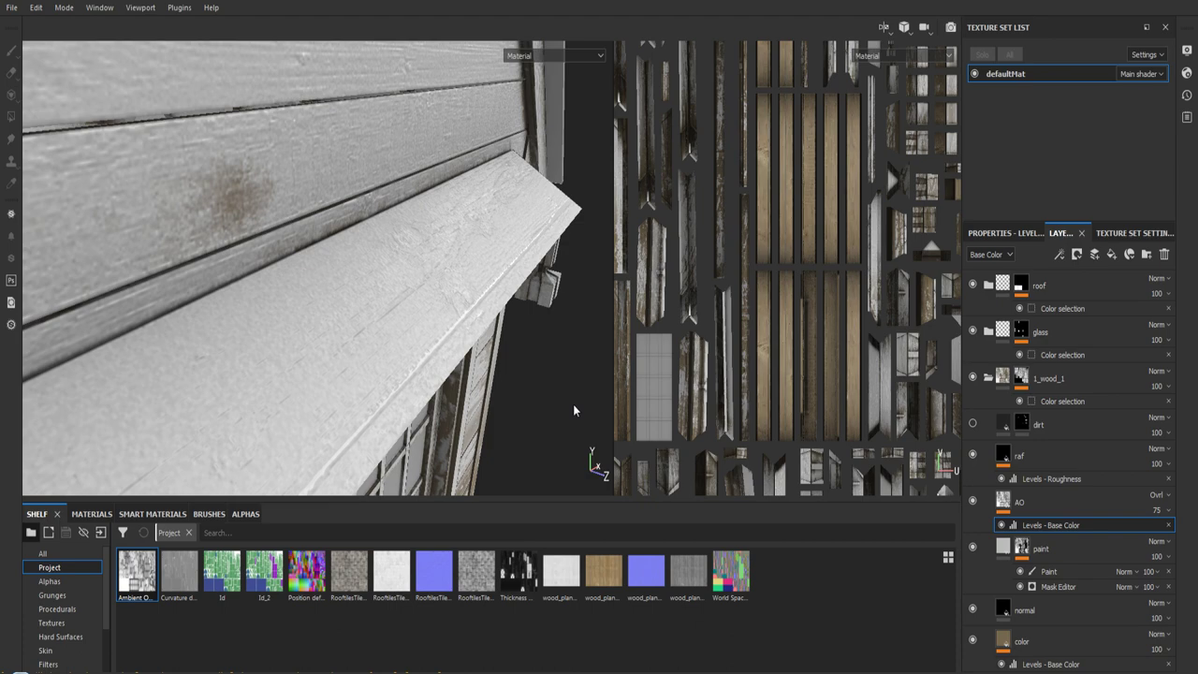
- Cycle the viewport channels to Roughness and orbit to see the shed's wood-grain roughness variation
{"action": "key", "text": "c"}
{"action": "key", "text": "c"}
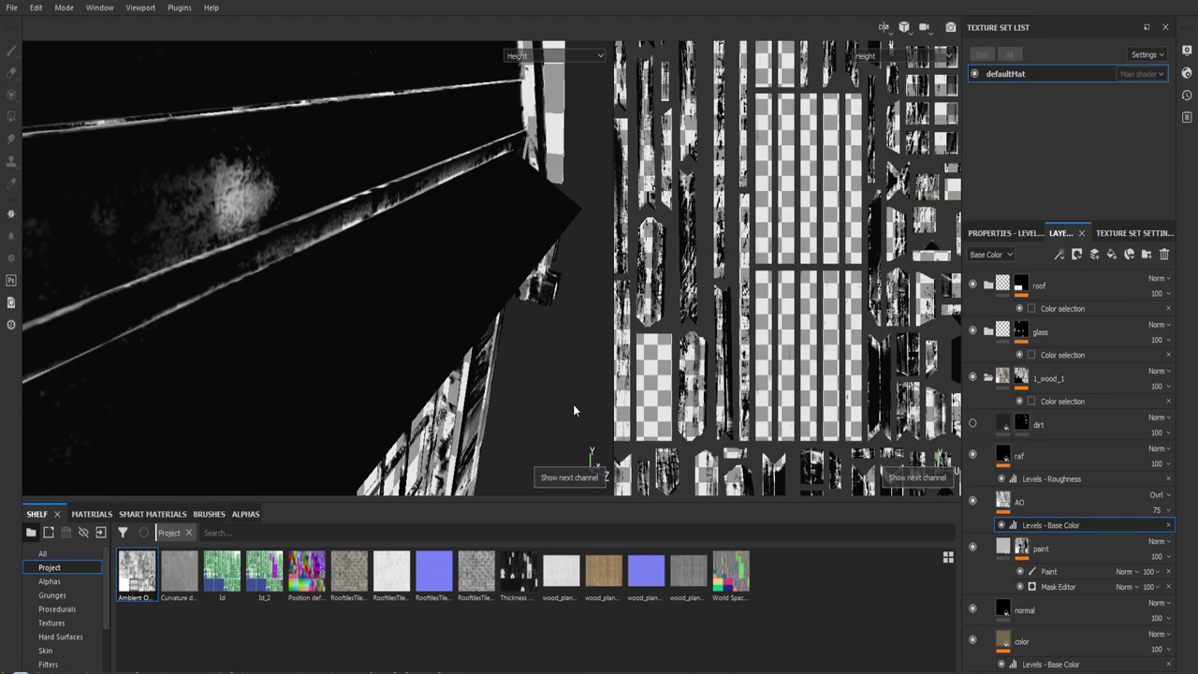
{"action": "key", "text": "c"}
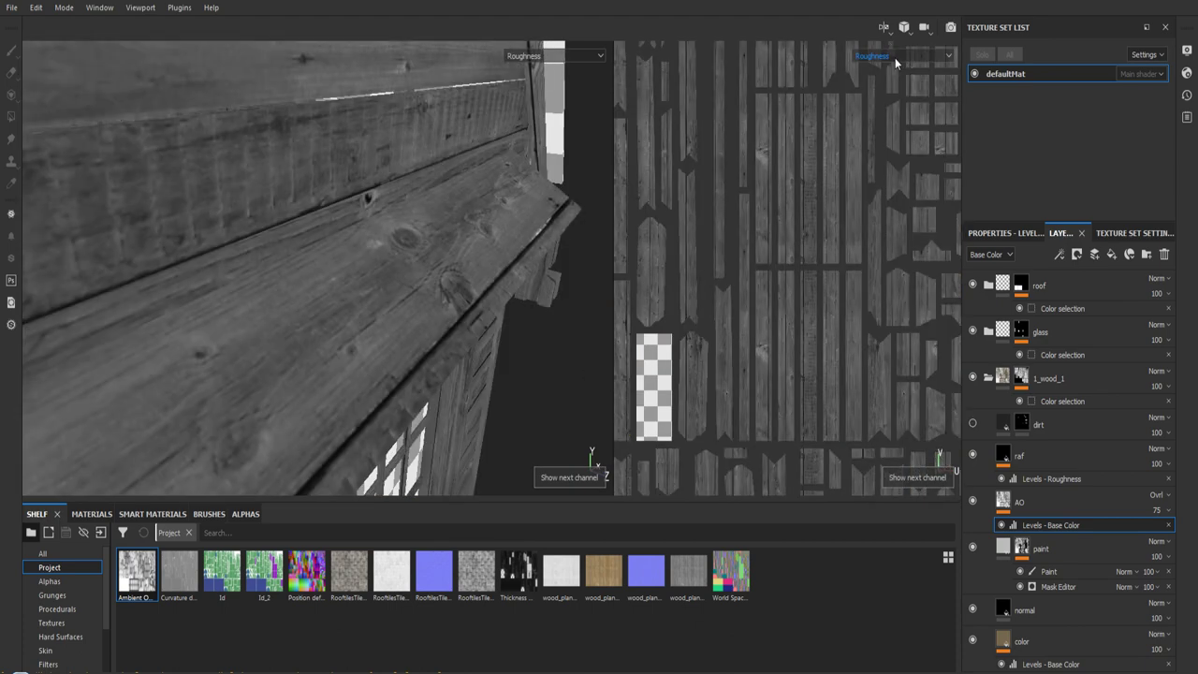
{"action": "mouse_move", "coordinate": [549, 352]}
{"action": "left_mouse_down", "text": "alt"}
{"action": "mouse_move", "coordinate": [516, 275]}
{"action": "mouse_move", "coordinate": [475, 242]}
{"action": "mouse_move", "coordinate": [488, 228]}
{"action": "left_mouse_up", "text": "alt"}
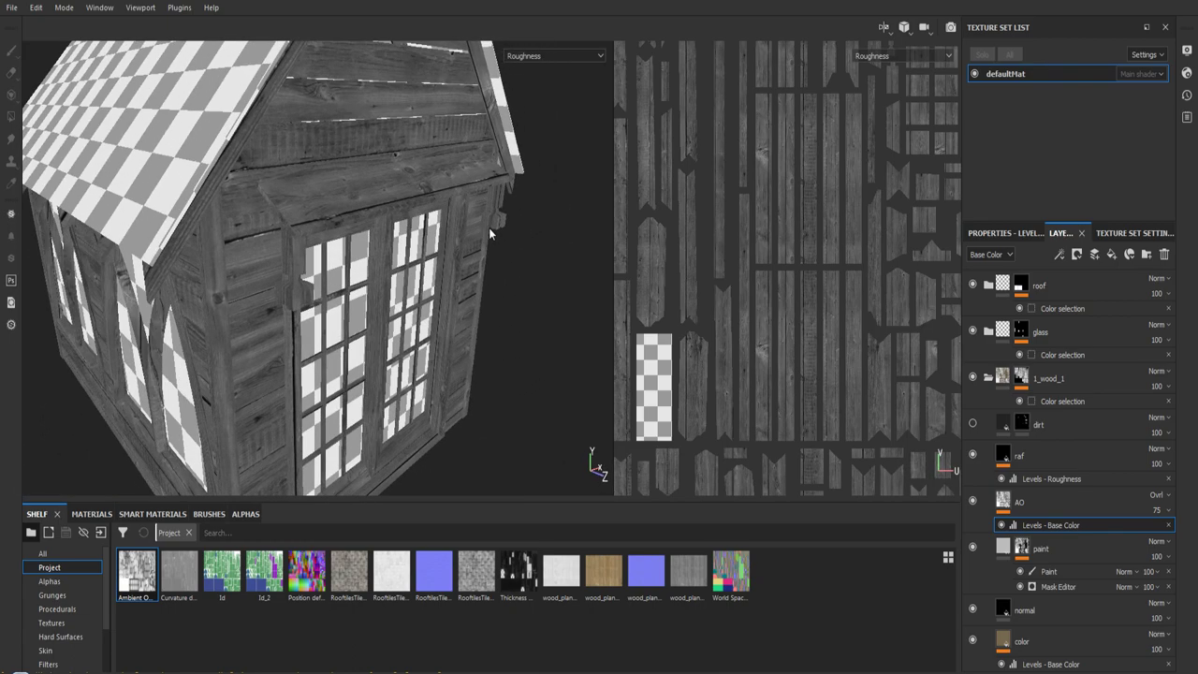
{"action": "key", "text": "c"}
{"action": "key", "text": "c"}
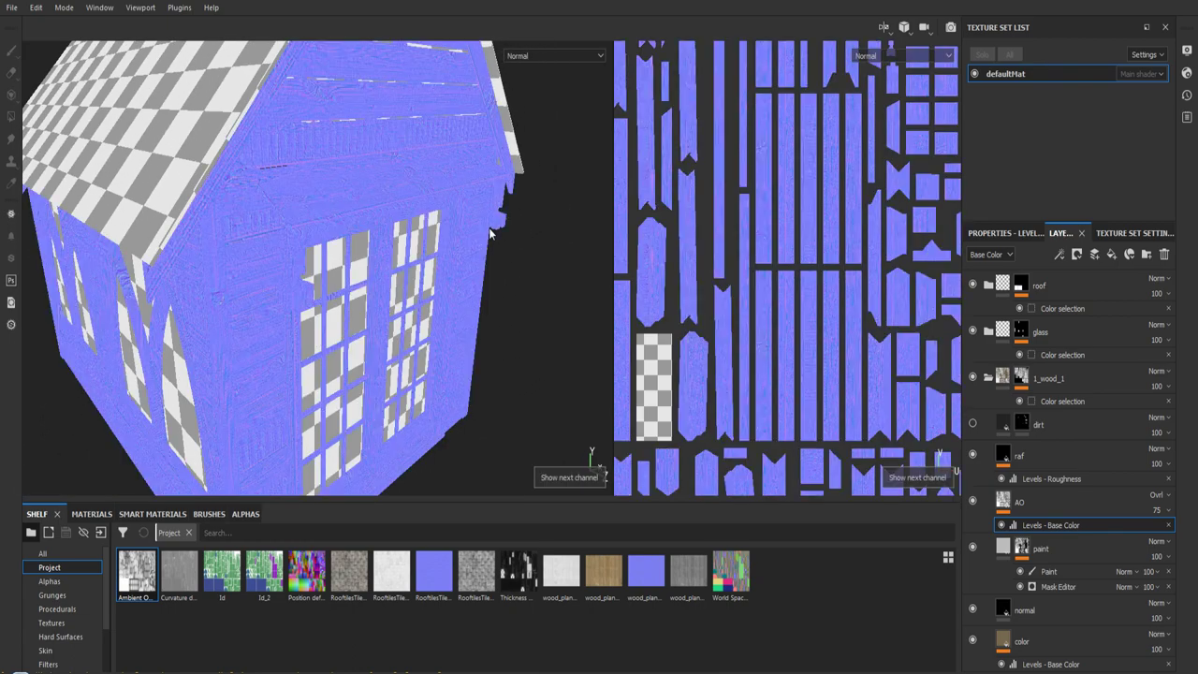
{"action": "key", "text": "c"}
{"action": "key", "text": "c"}
{"action": "key", "text": "c"}
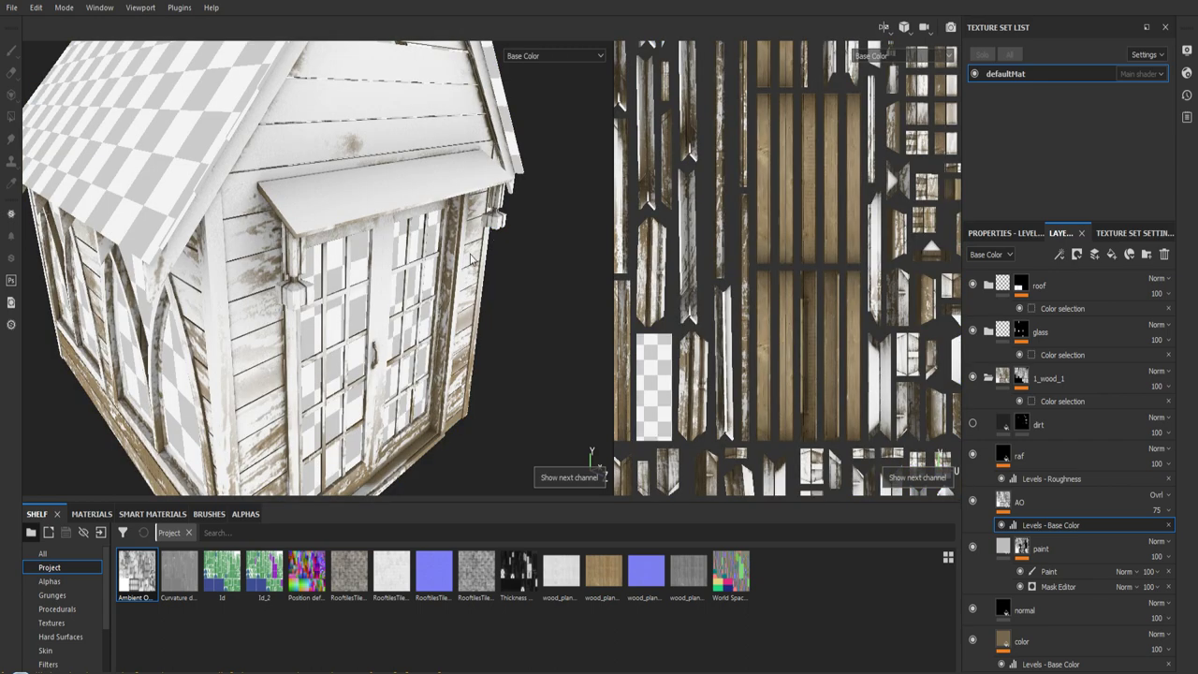
{"action": "key", "text": "c"}
{"action": "key", "text": "c"}
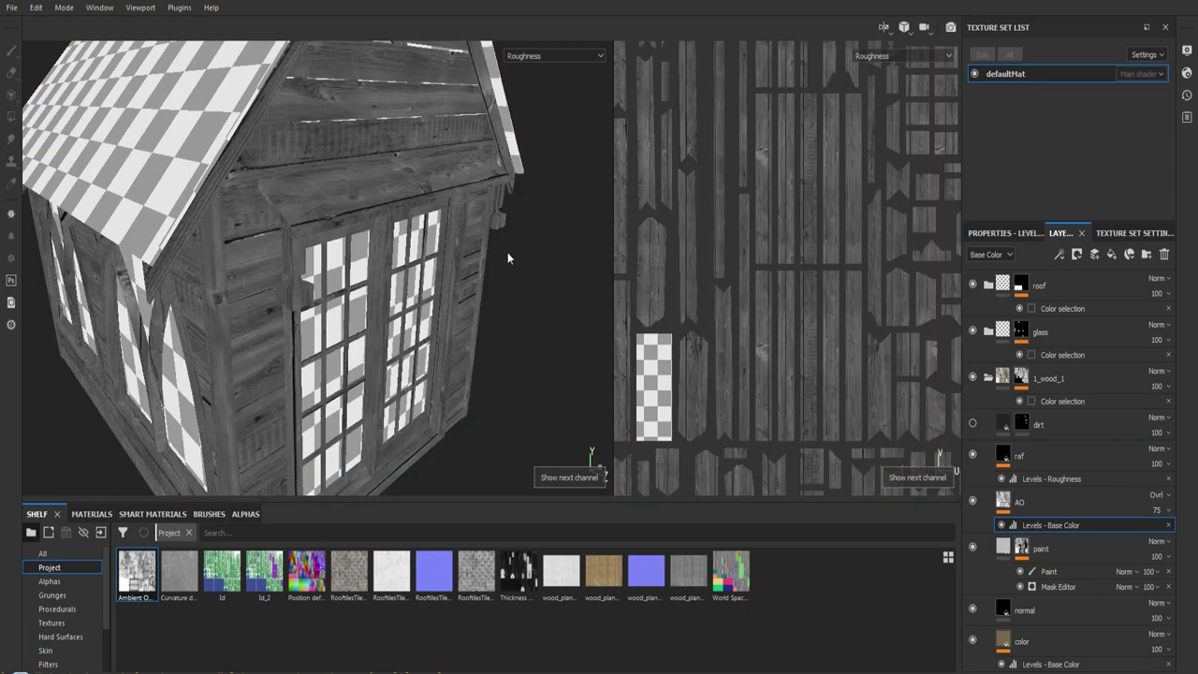
{"action": "left_click_drag", "start_coordinate": [521, 248], "coordinate": [505, 434], "text": "alt"}
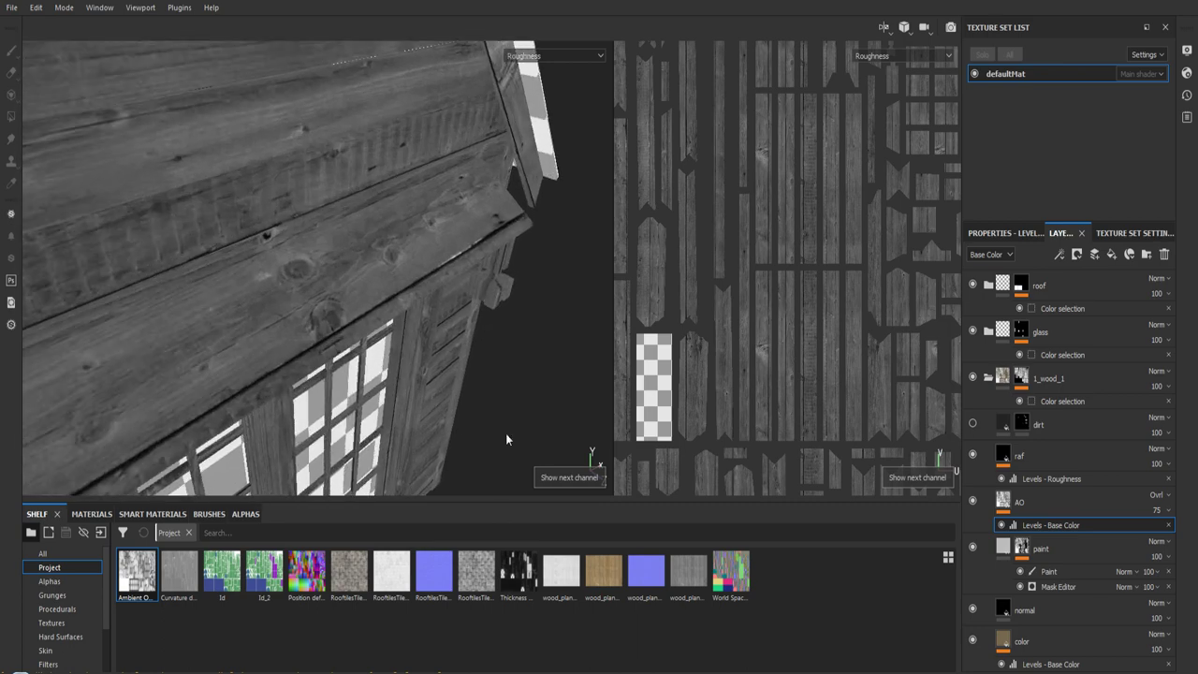
{"action": "mouse_move", "coordinate": [530, 274]}
{"action": "left_mouse_down", "text": "alt"}
{"action": "mouse_move", "coordinate": [540, 268]}
{"action": "mouse_move", "coordinate": [524, 124]}
{"action": "left_mouse_up", "text": "alt"}
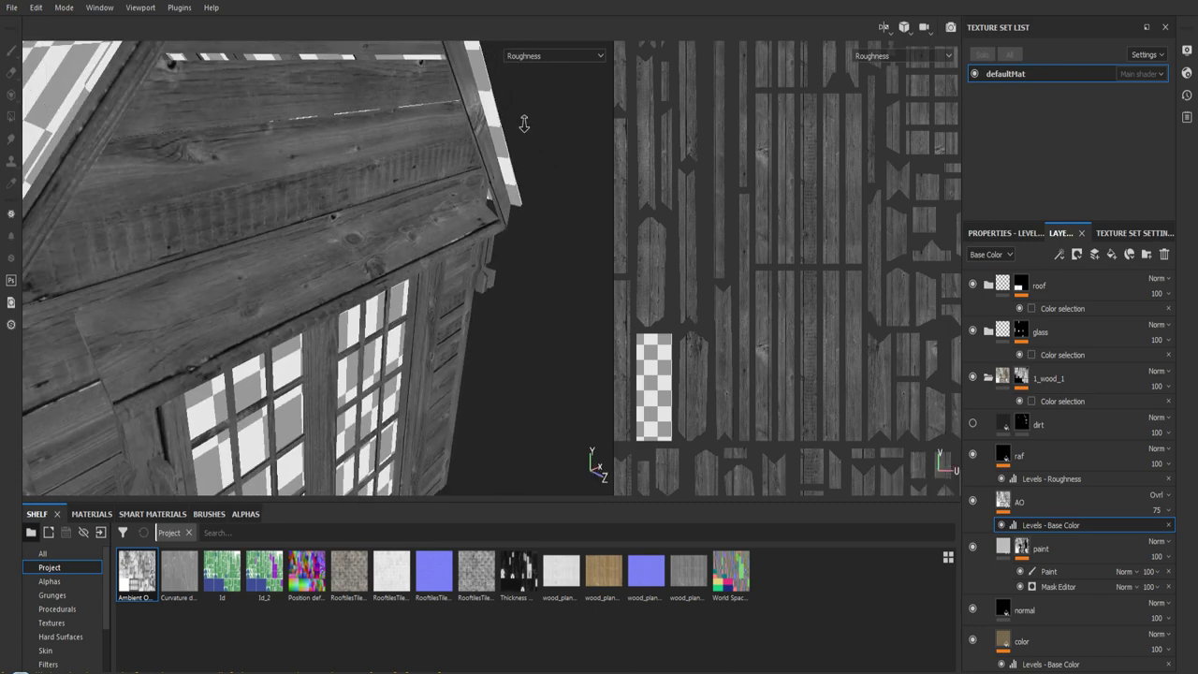
- Check the AO fill layer's settings, then go back to the layer stack
{"action": "left_click", "coordinate": [1024, 234]}
{"action": "left_click", "coordinate": [1076, 233]}
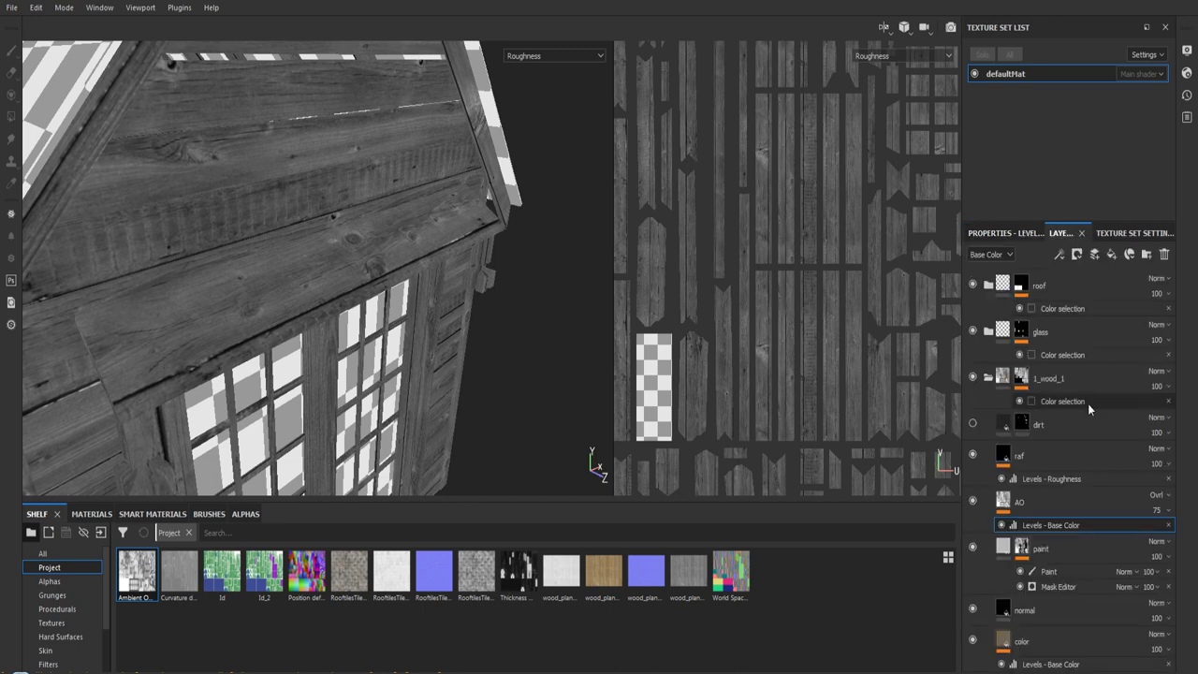
{"action": "left_click", "coordinate": [1062, 505]}
{"action": "left_click", "coordinate": [1022, 235]}
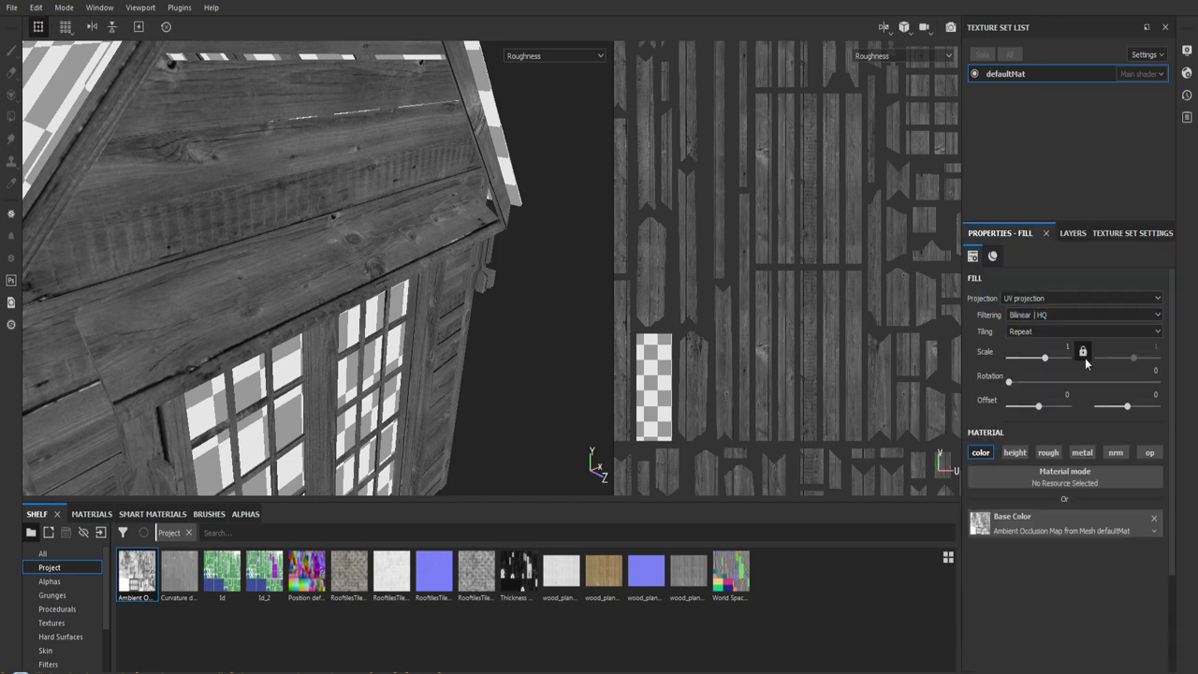
{"action": "left_click", "coordinate": [1073, 235]}
- Inspect the raf layer's roughness fill and its wood-plank map
{"action": "left_click", "coordinate": [1057, 455]}
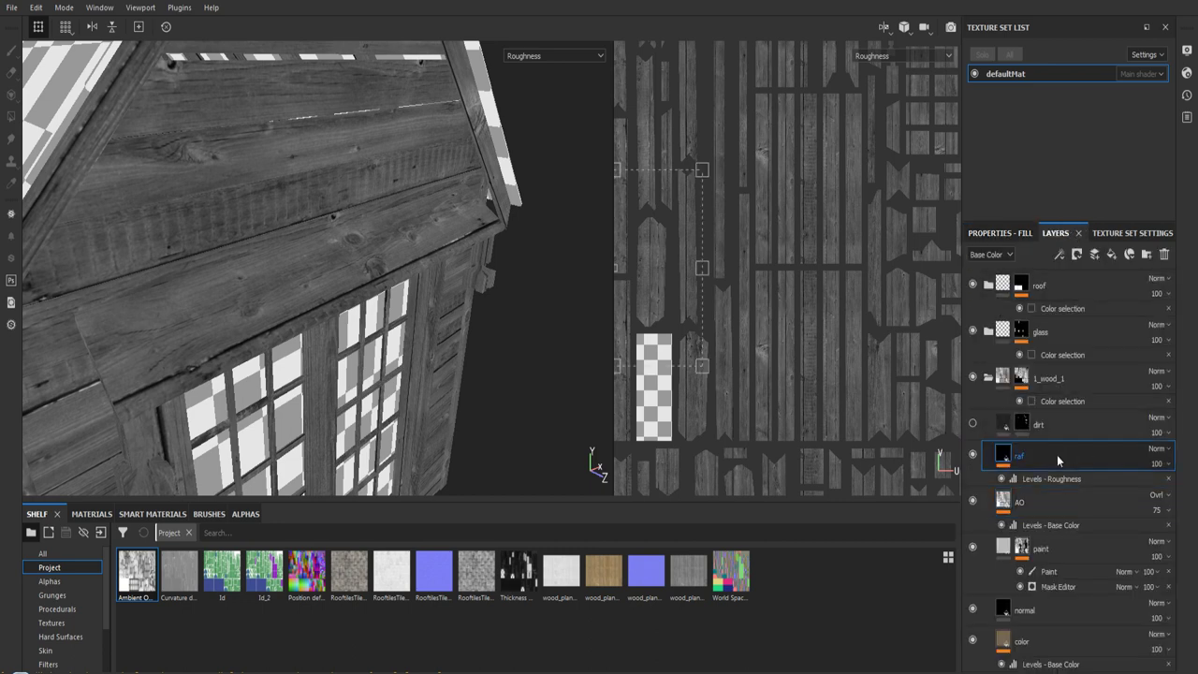
{"action": "left_click", "coordinate": [1006, 233]}
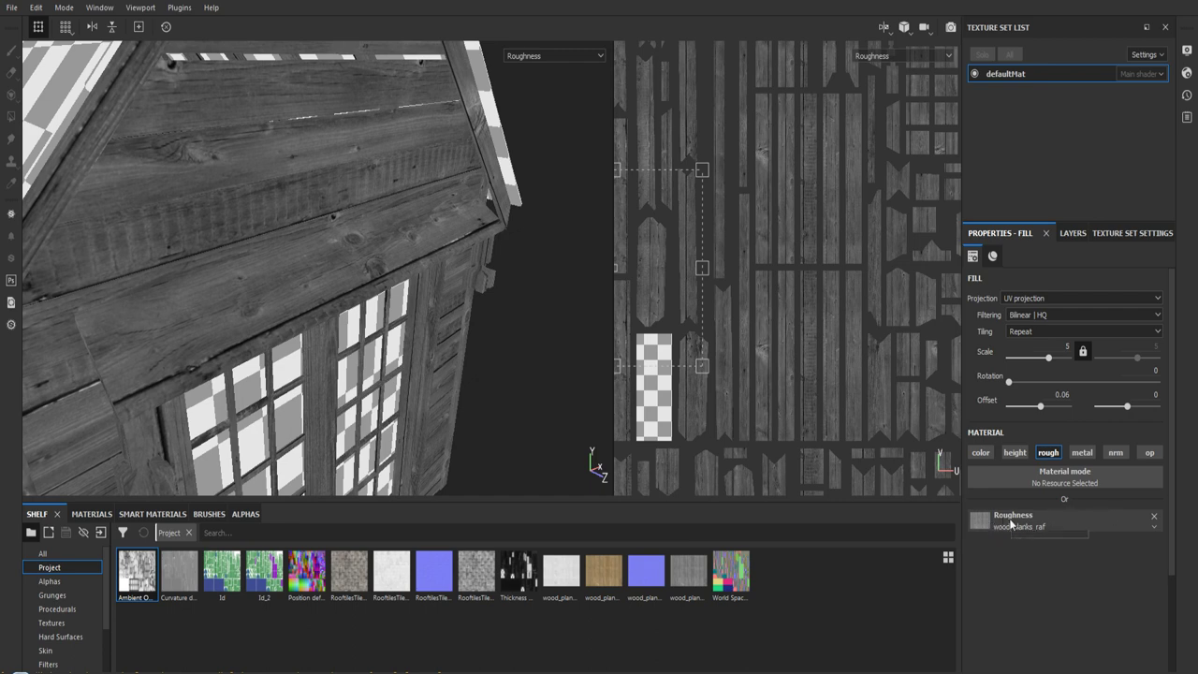
{"action": "left_click", "coordinate": [1071, 233]}
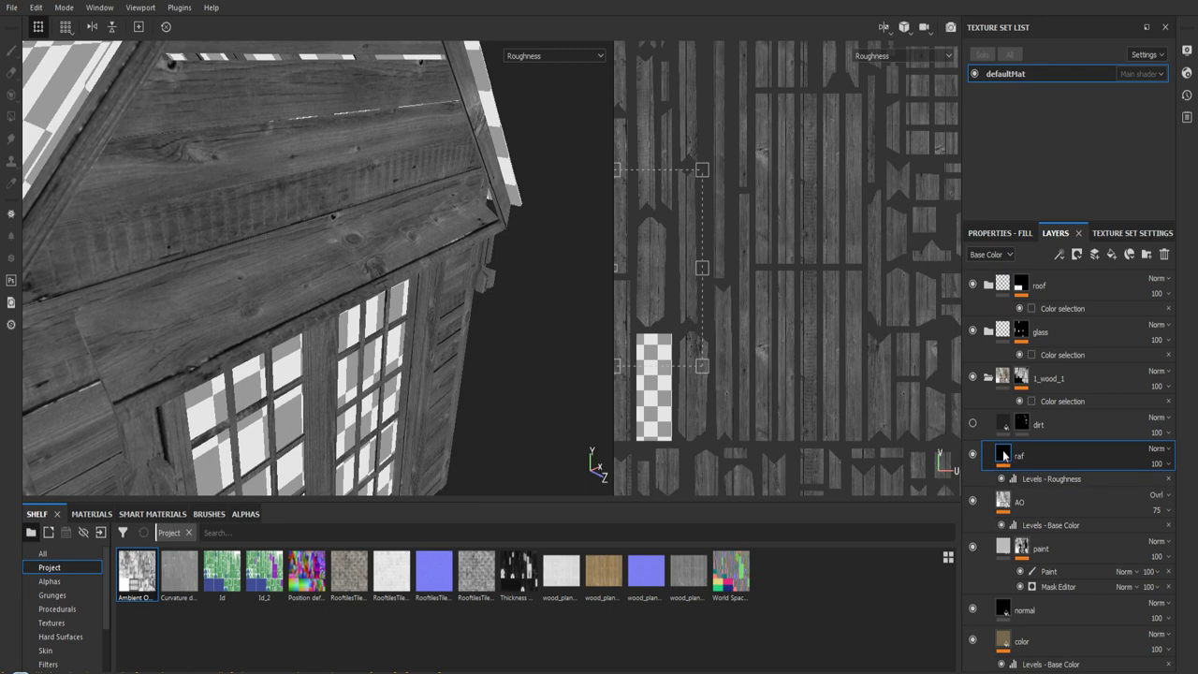
- Confirm the raf layer's Levels effect targets Roughness, with midtone 1.556
{"action": "left_click", "coordinate": [1041, 478]}
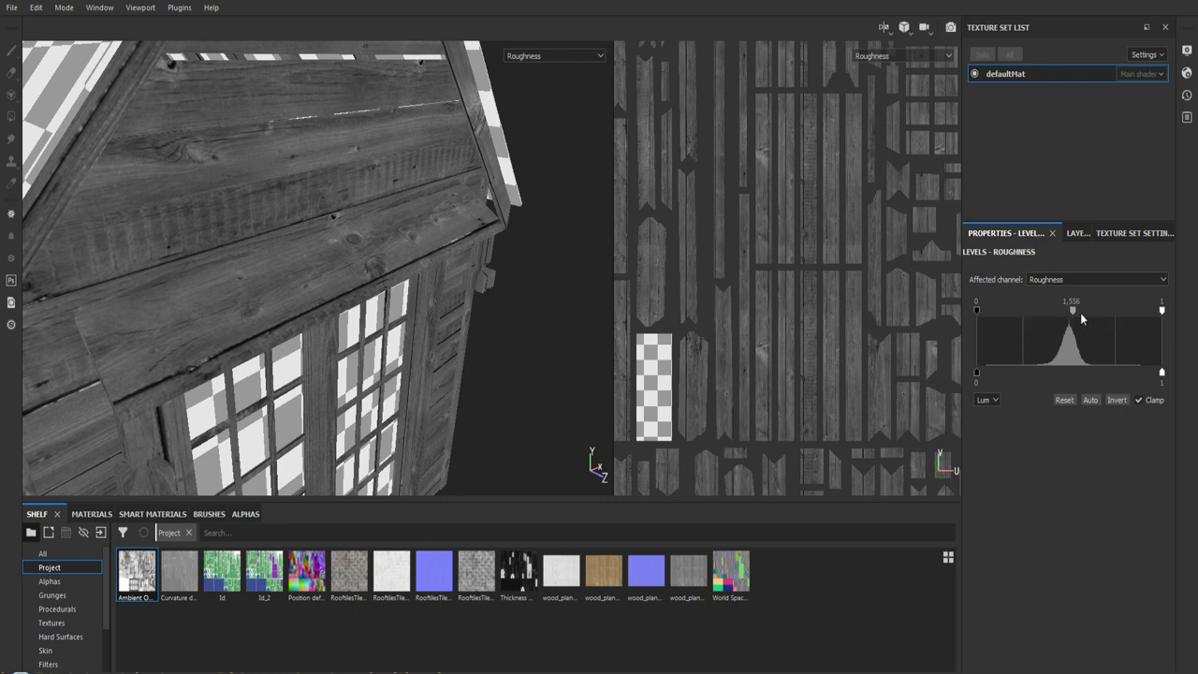
{"action": "left_click", "coordinate": [1079, 277]}
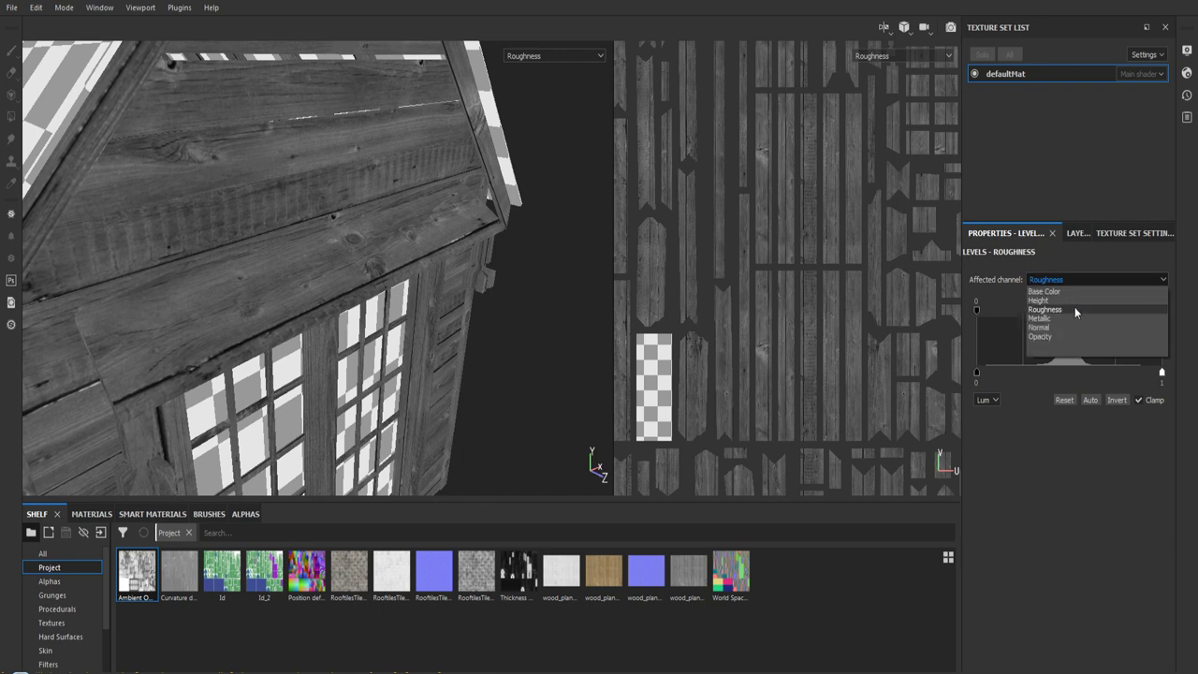
{"action": "left_click", "coordinate": [1074, 307]}
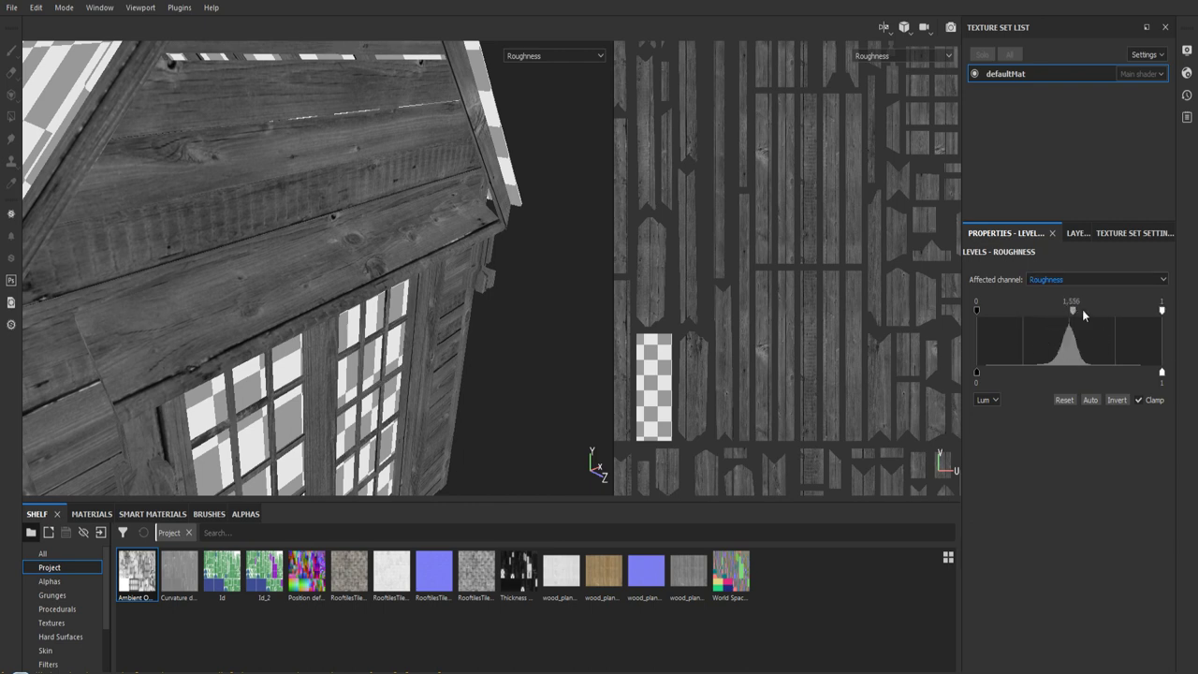
{"action": "left_click", "coordinate": [1079, 233]}
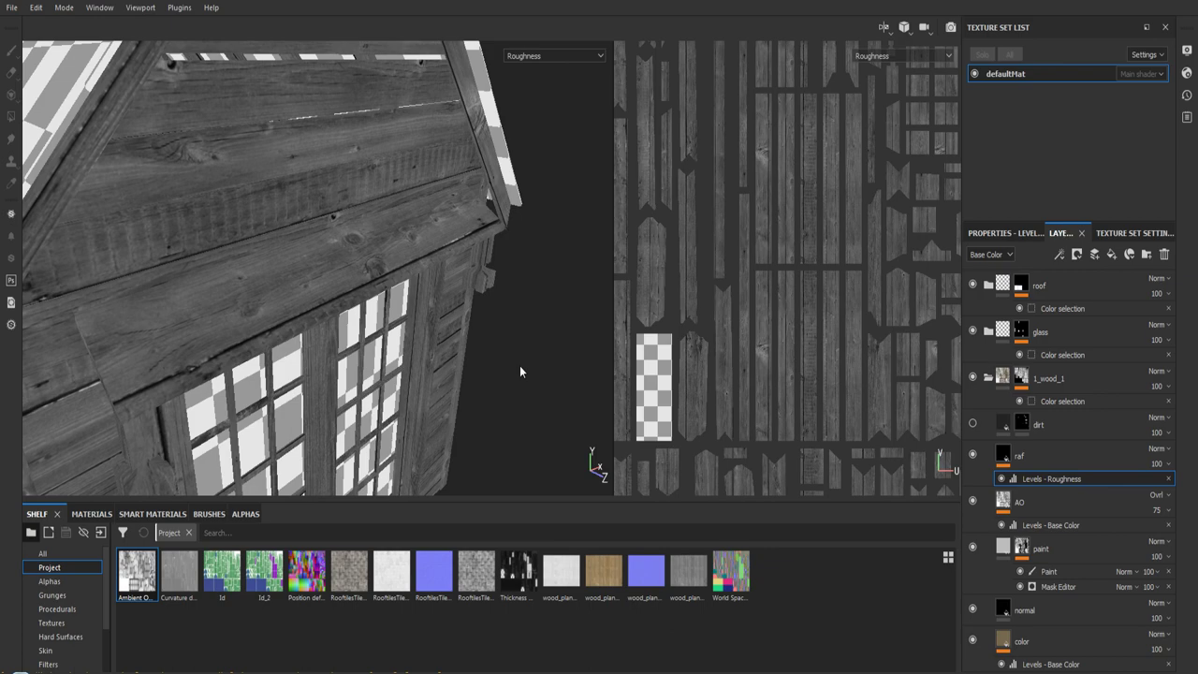
- Step through the Roughness, Normal and Opacity channel views, ending on the full Material display
{"action": "key", "text": "m"}
{"action": "left_click_drag", "start_coordinate": [530, 315], "coordinate": [524, 307], "text": "alt"}
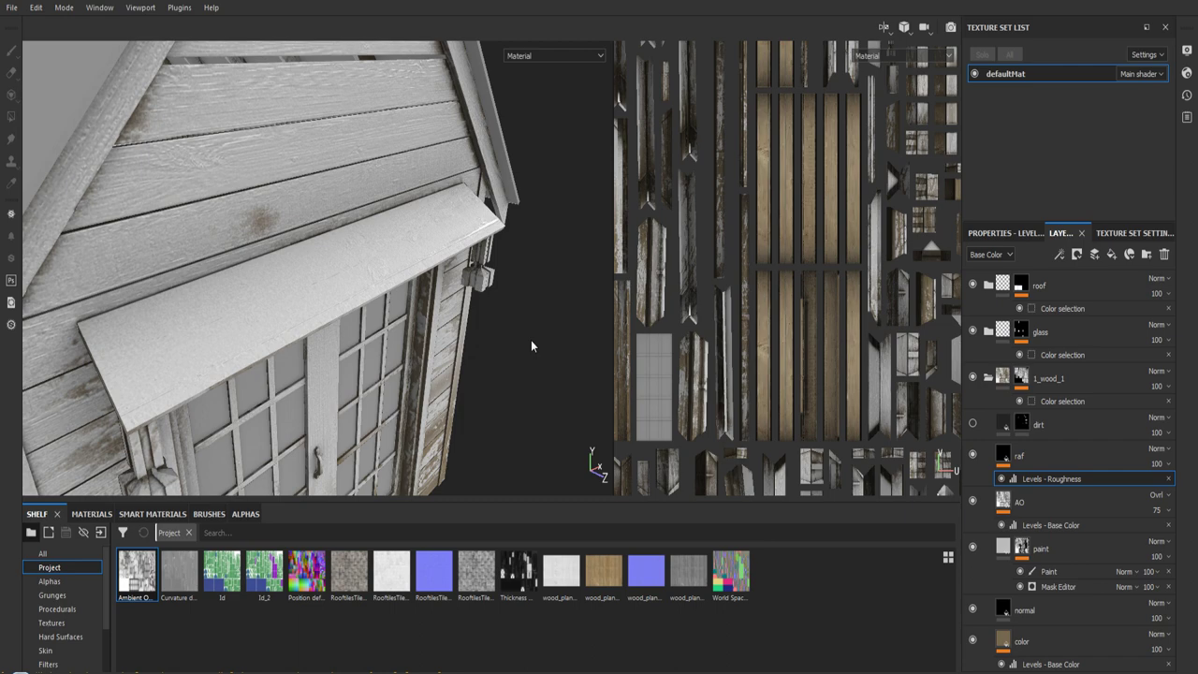
{"action": "key", "text": "c"}
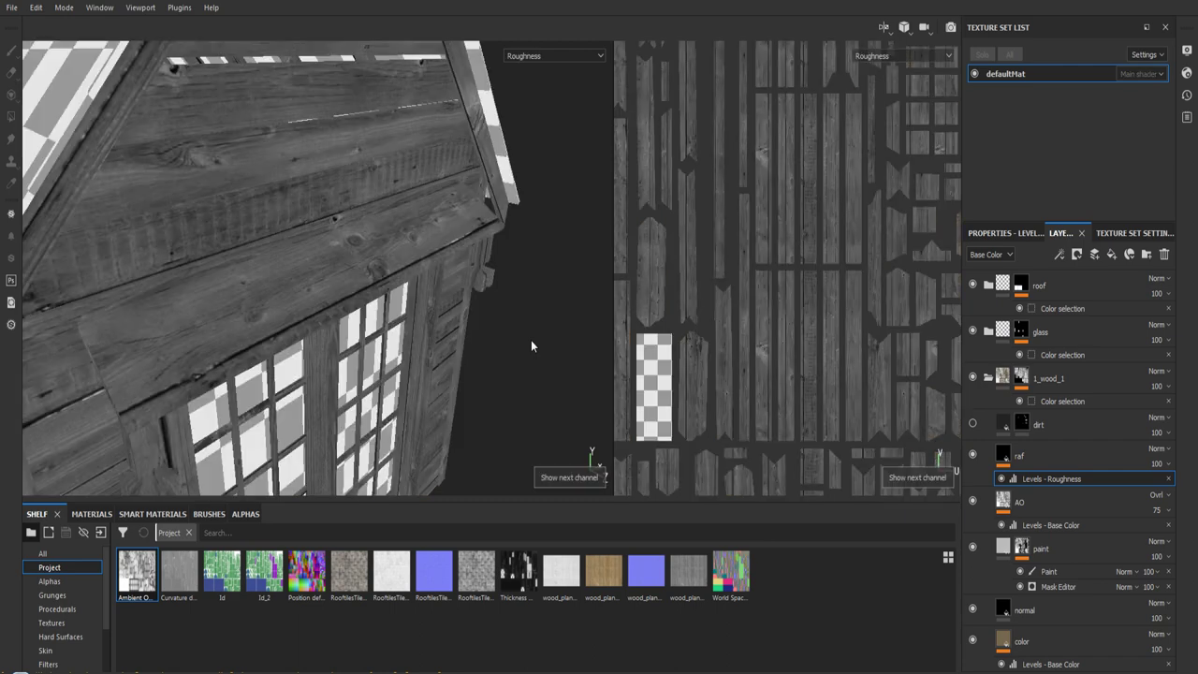
{"action": "key", "text": "c"}
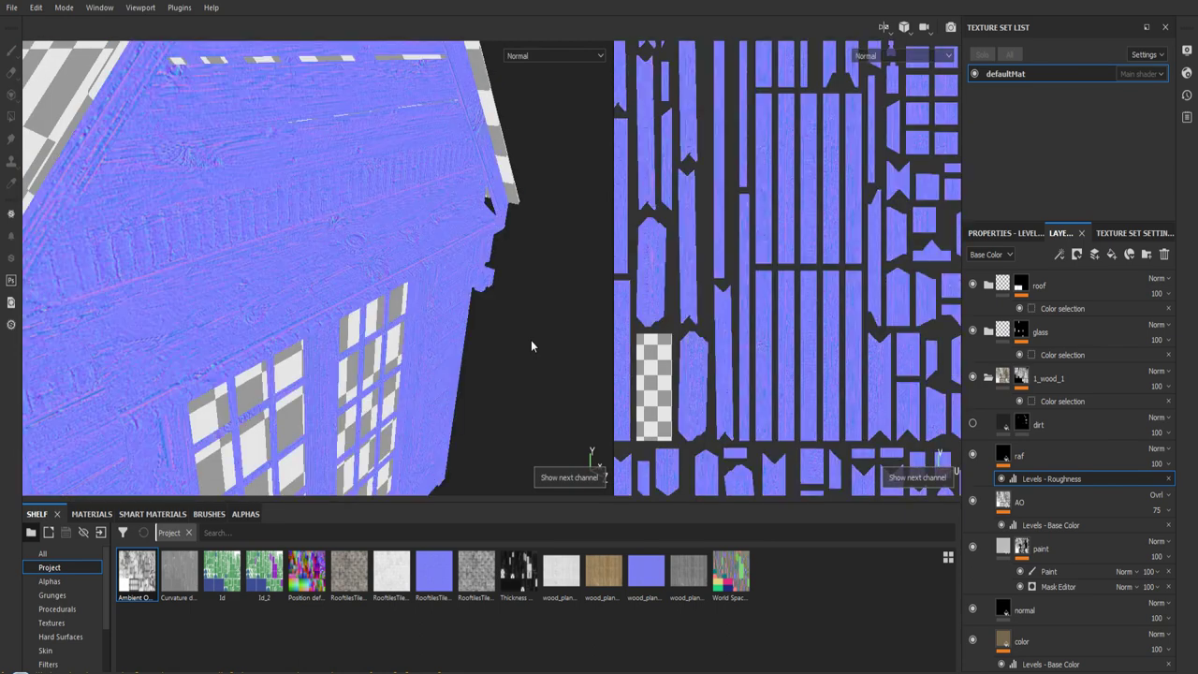
{"action": "key", "text": "c"}
{"action": "key", "text": "m"}
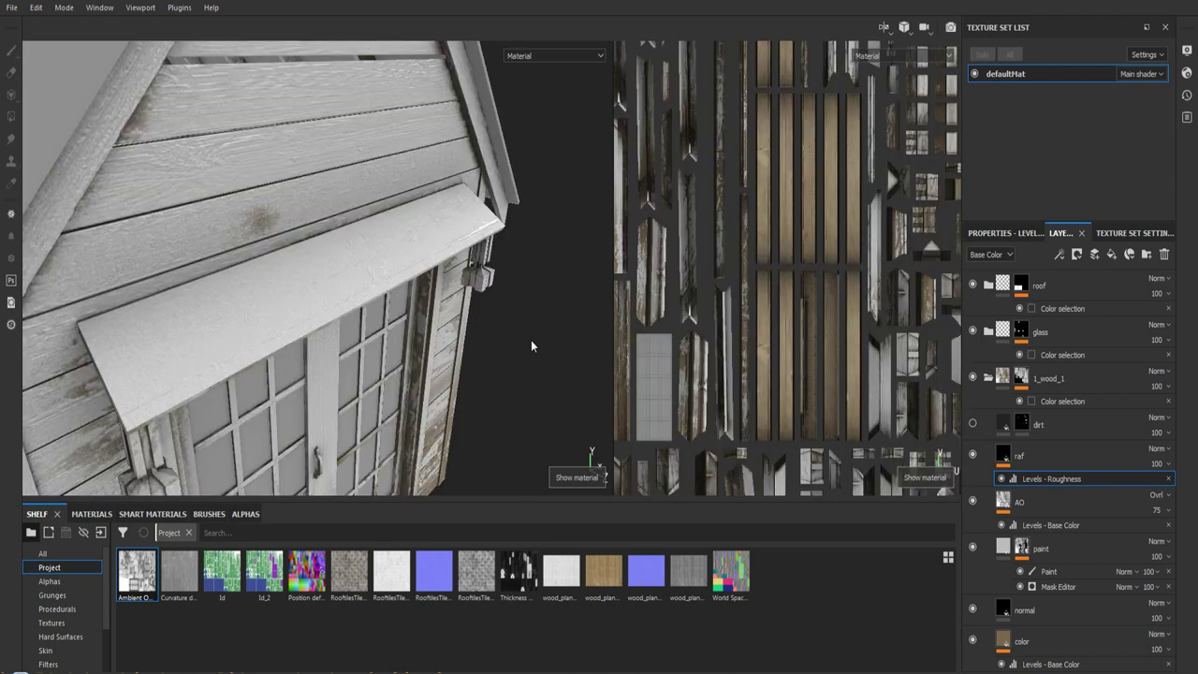
{"action": "mouse_move", "coordinate": [530, 345]}
{"action": "left_mouse_down", "text": "alt"}
{"action": "mouse_move", "coordinate": [524, 318]}
{"action": "mouse_move", "coordinate": [527, 402]}
{"action": "mouse_move", "coordinate": [514, 409]}
{"action": "mouse_move", "coordinate": [537, 406]}
{"action": "mouse_move", "coordinate": [545, 390]}
{"action": "left_mouse_up", "text": "alt"}
{"action": "key", "text": "c"}
{"action": "key", "text": "c"}
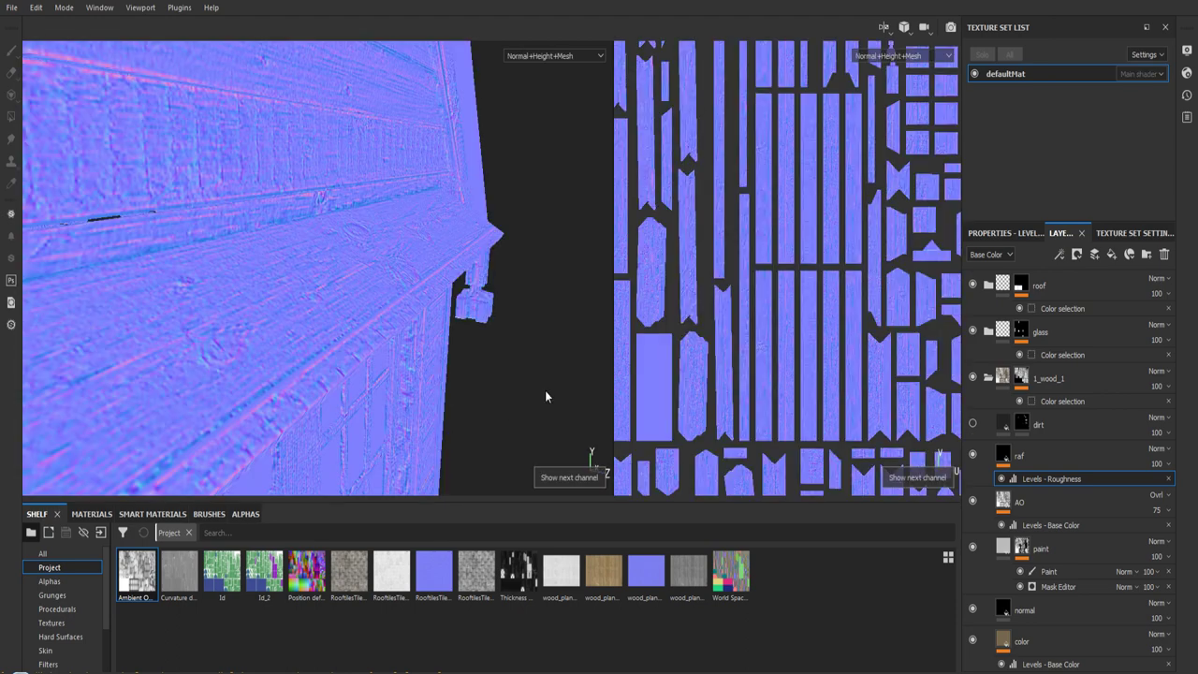
{"action": "key", "text": "c"}
{"action": "key", "text": "c"}
{"action": "key", "text": "c"}
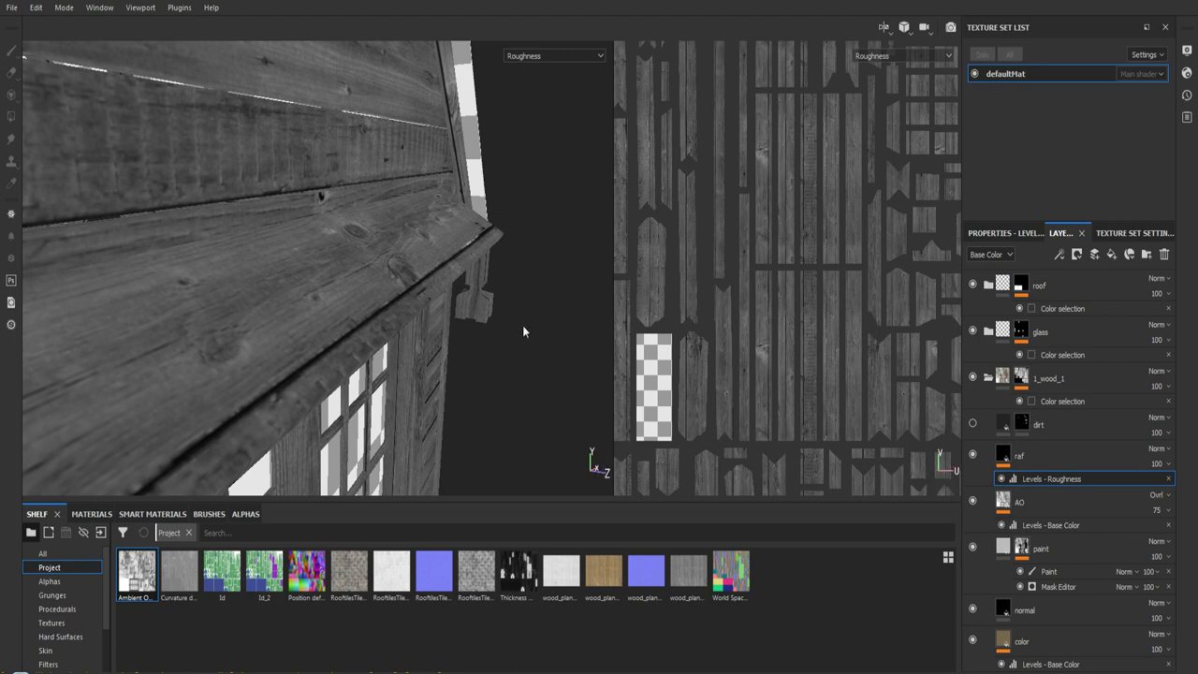
{"action": "key", "text": "m"}
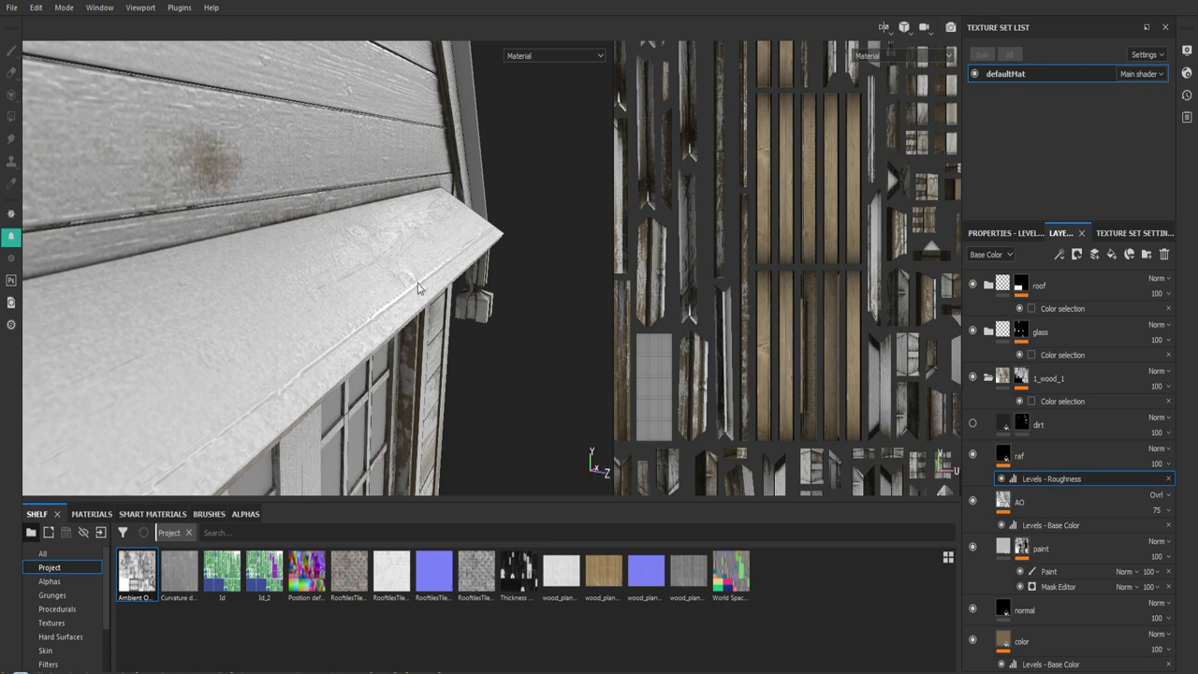
- Rotate the environment lighting across the wall and frame the whole shed
{"action": "right_click_drag", "start_coordinate": [551, 370], "coordinate": [556, 368], "text": "shift"}
{"action": "key", "text": "f"}
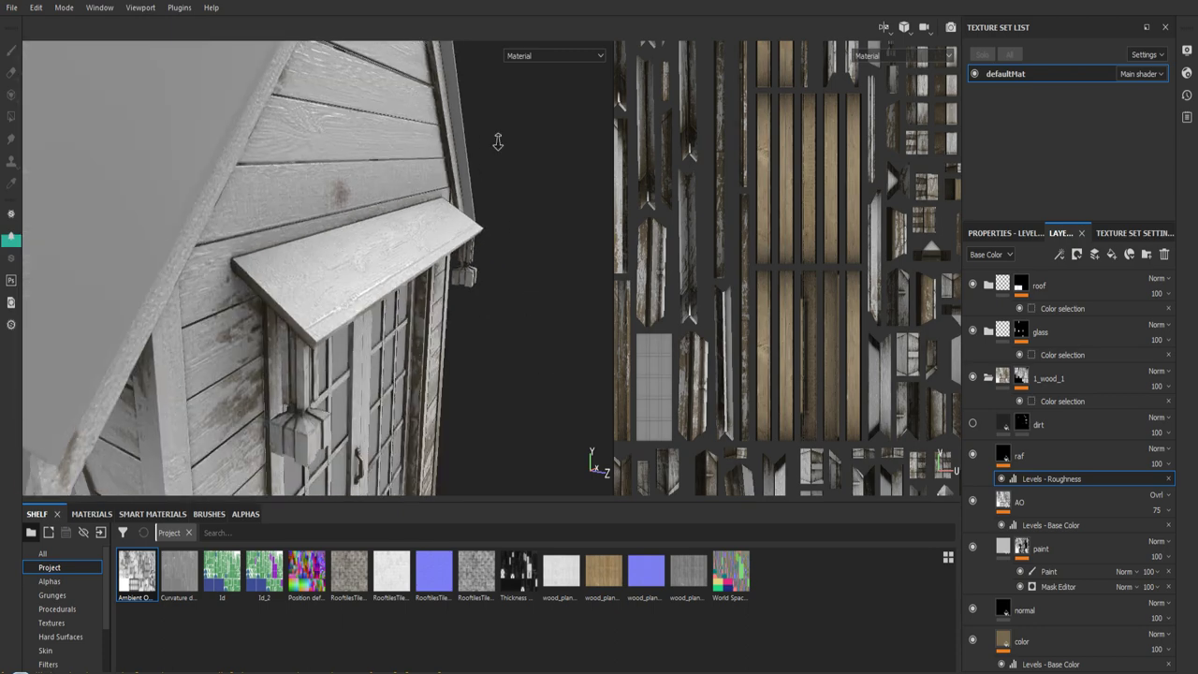
{"action": "mouse_move", "coordinate": [492, 187]}
{"action": "left_mouse_down", "text": "alt"}
{"action": "mouse_move", "coordinate": [390, 287]}
{"action": "mouse_move", "coordinate": [492, 289]}
{"action": "mouse_move", "coordinate": [508, 329]}
{"action": "mouse_move", "coordinate": [533, 345]}
{"action": "left_mouse_up", "text": "alt"}
{"action": "mouse_move", "coordinate": [533, 345]}
{"action": "right_mouse_down", "text": "alt"}
{"action": "mouse_move", "coordinate": [527, 396]}
{"action": "mouse_move", "coordinate": [589, 346]}
{"action": "right_mouse_up", "text": "alt"}
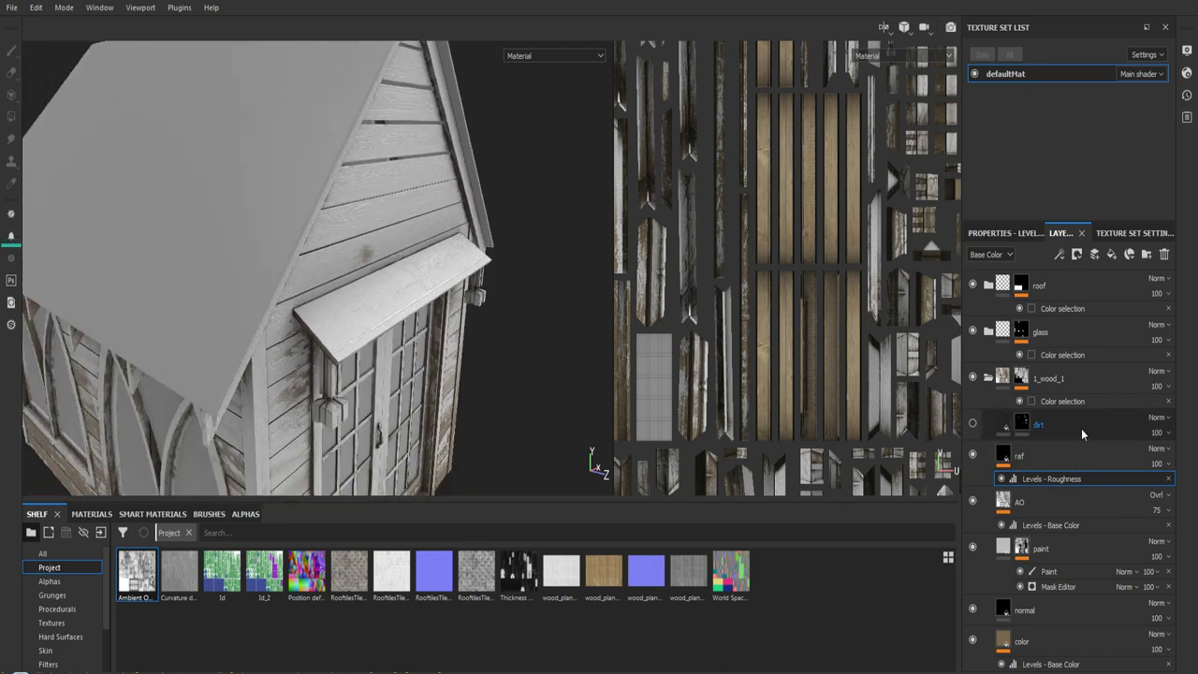
- Turn the dirt layer back on and save the project
{"action": "left_click", "coordinate": [974, 424]}
{"action": "key", "text": "ctrl+s"}
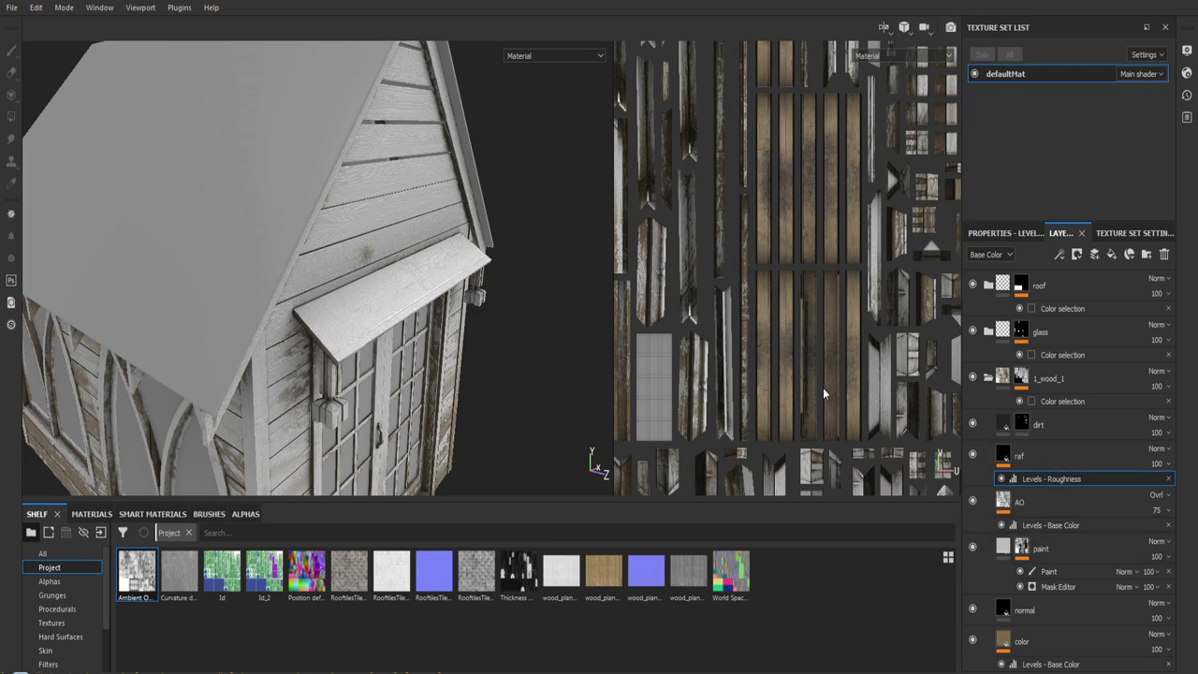
{"action": "left_click", "coordinate": [1072, 423]}
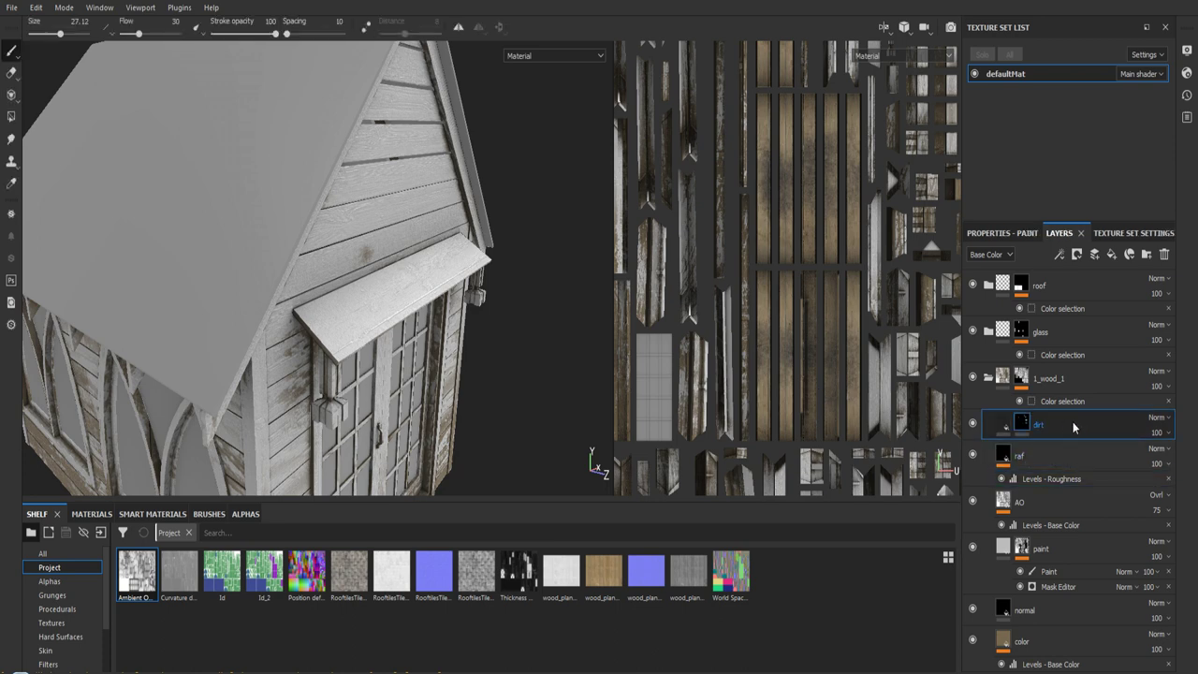
- Review the dirt layer's fill settings and mask, then orbit to a front three-quarter view
{"action": "left_click", "coordinate": [1003, 422]}
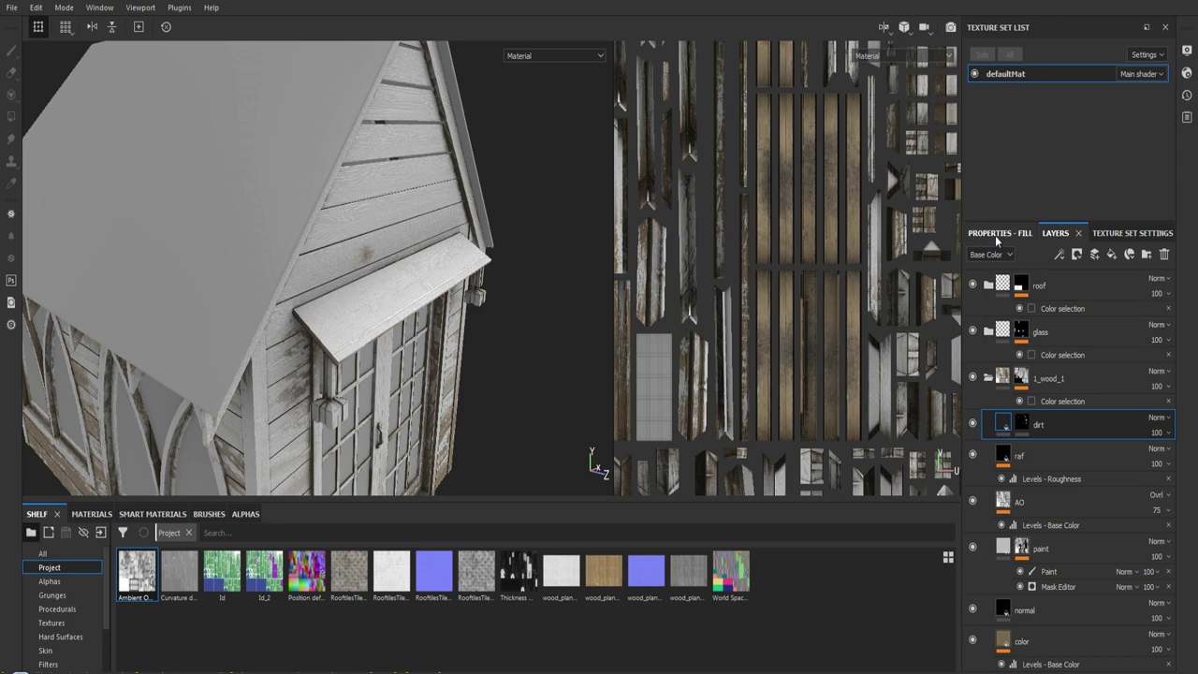
{"action": "left_click", "coordinate": [994, 235]}
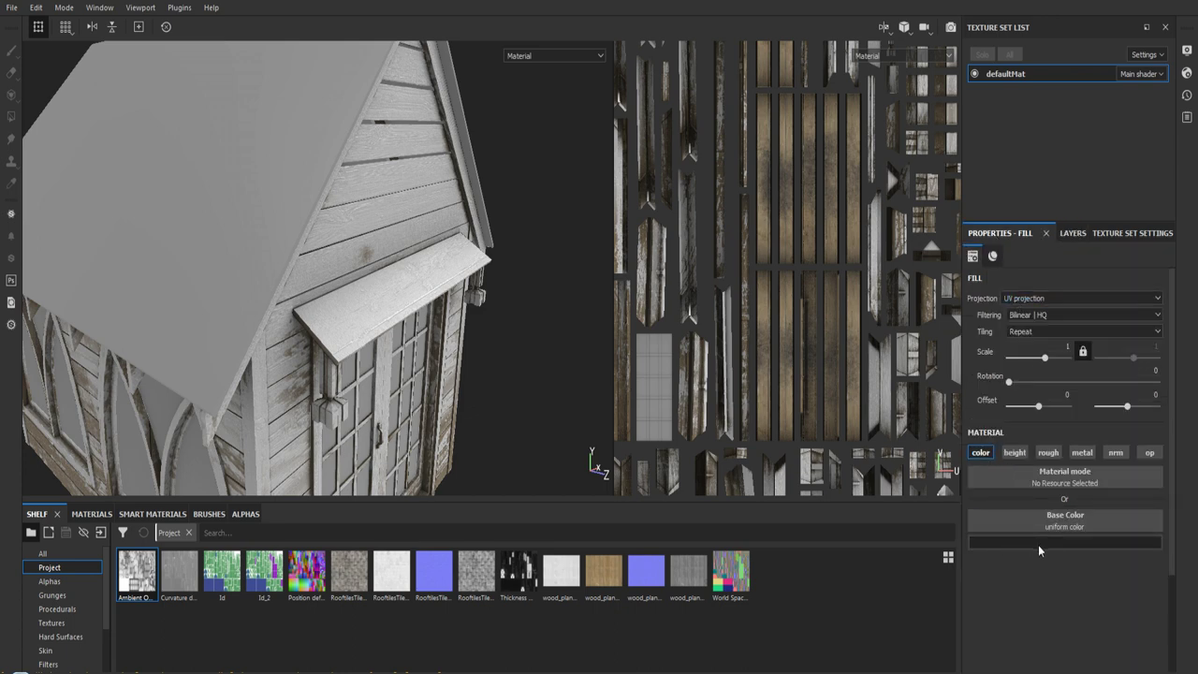
{"action": "left_click", "coordinate": [1072, 233]}
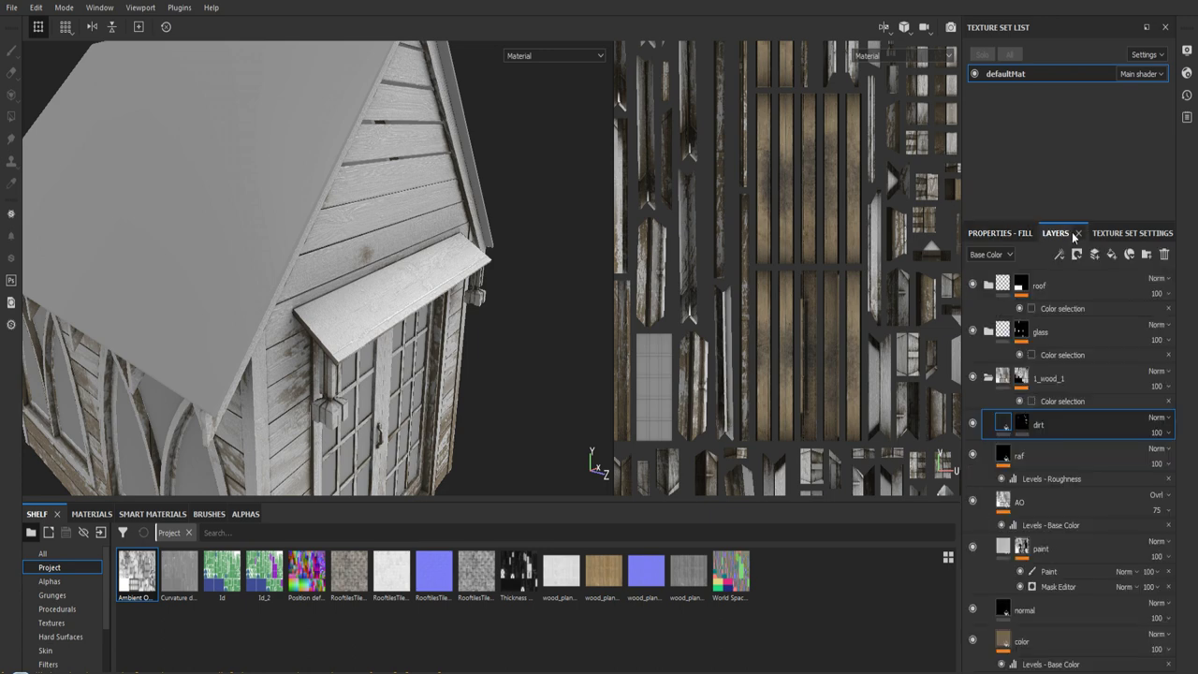
{"action": "left_click", "coordinate": [1021, 426]}
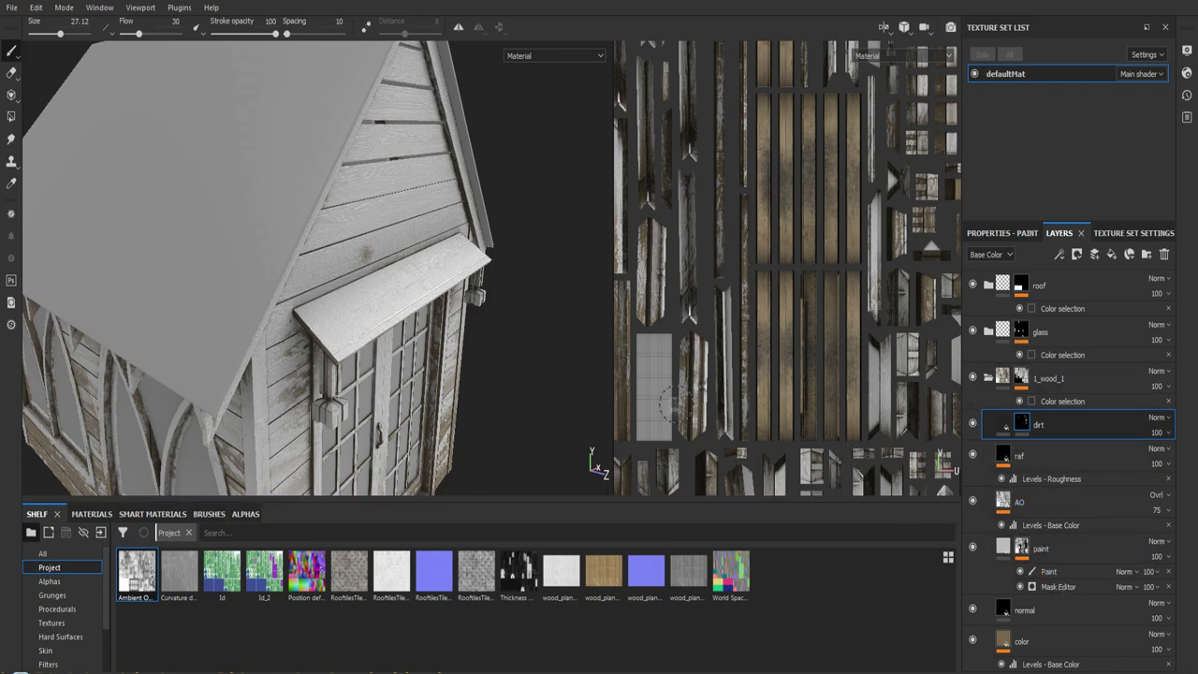
{"action": "mouse_move", "coordinate": [508, 374]}
{"action": "left_mouse_down", "text": "alt"}
{"action": "mouse_move", "coordinate": [502, 259]}
{"action": "mouse_move", "coordinate": [498, 328]}
{"action": "mouse_move", "coordinate": [508, 253]}
{"action": "mouse_move", "coordinate": [480, 243]}
{"action": "mouse_move", "coordinate": [548, 246]}
{"action": "mouse_move", "coordinate": [516, 249]}
{"action": "mouse_move", "coordinate": [490, 275]}
{"action": "mouse_move", "coordinate": [326, 280]}
{"action": "mouse_move", "coordinate": [399, 293]}
{"action": "left_mouse_up", "text": "alt"}
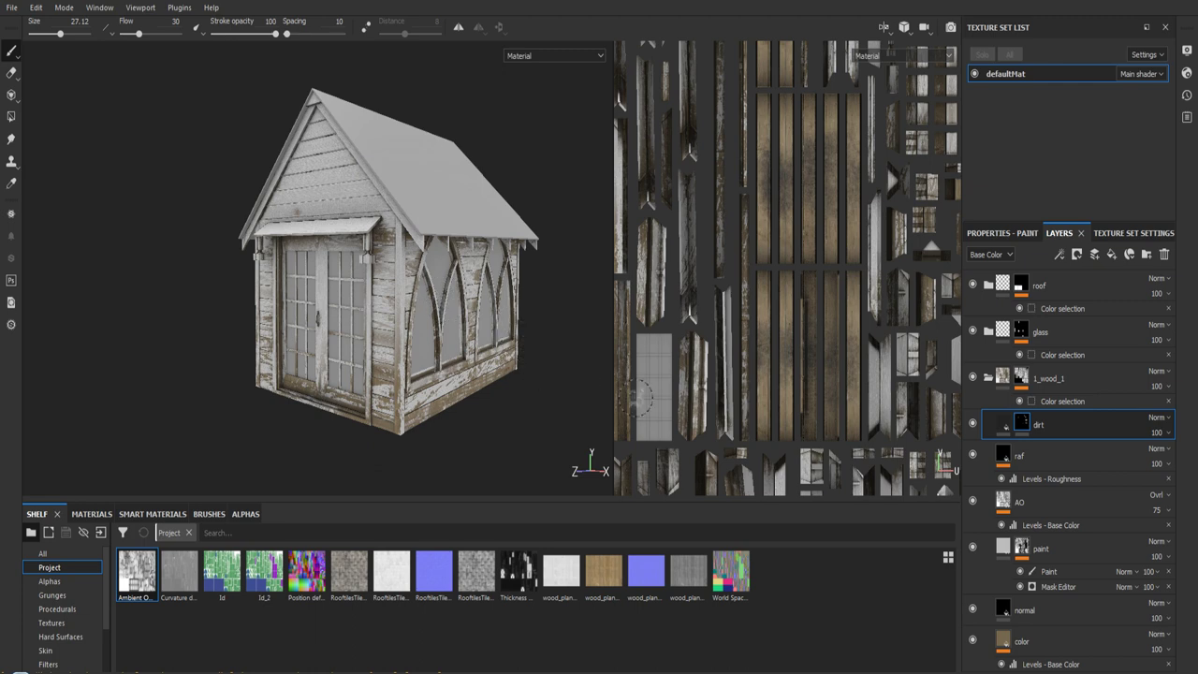
- Collapse the 1_wood_1 folder and expand the glass folder to reveal its dirt and glass layers
{"action": "left_click", "coordinate": [986, 379]}
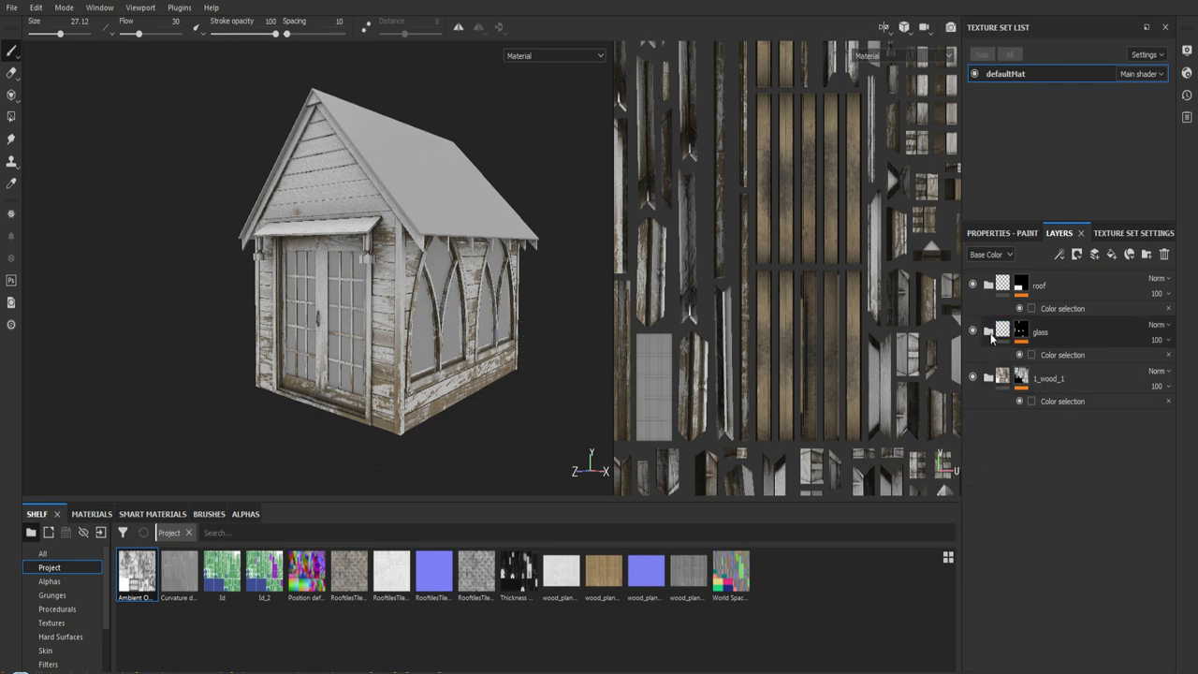
{"action": "left_click", "coordinate": [989, 333]}
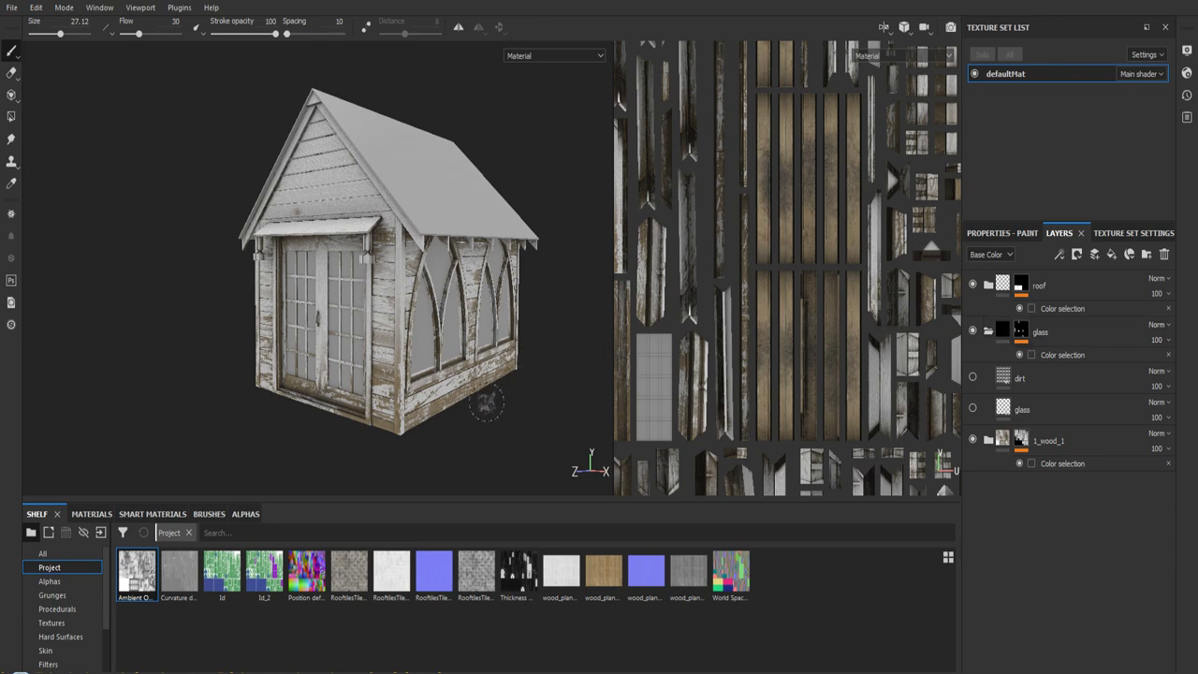
{"action": "left_click_drag", "start_coordinate": [485, 404], "coordinate": [440, 403], "text": "alt"}
- Select the glass folder, review its properties, then select the glass folder's mask
{"action": "left_click", "coordinate": [1007, 333]}
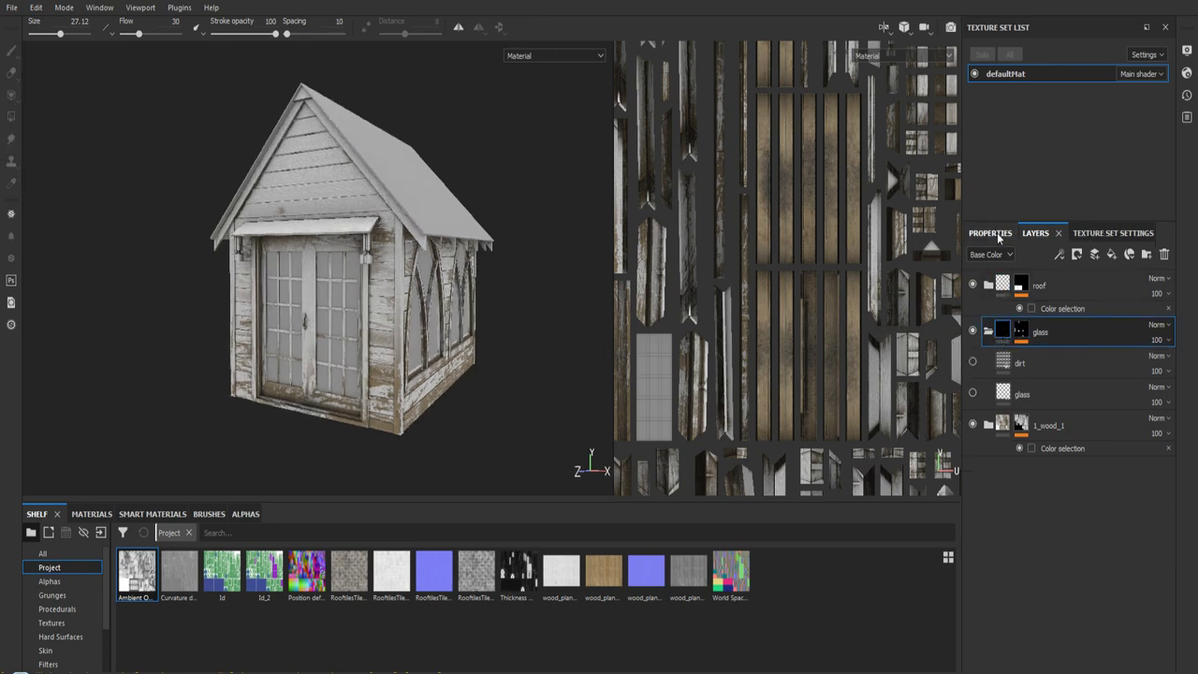
{"action": "left_click", "coordinate": [990, 233]}
{"action": "left_click", "coordinate": [1052, 234]}
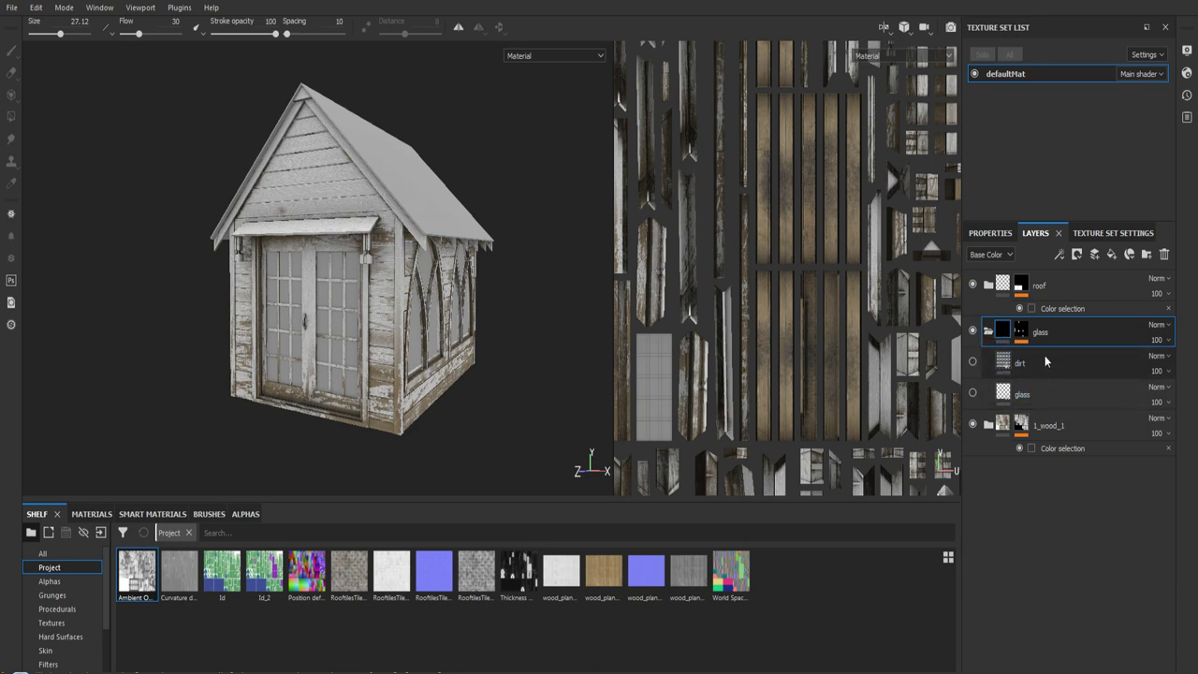
{"action": "left_click", "coordinate": [1021, 329]}
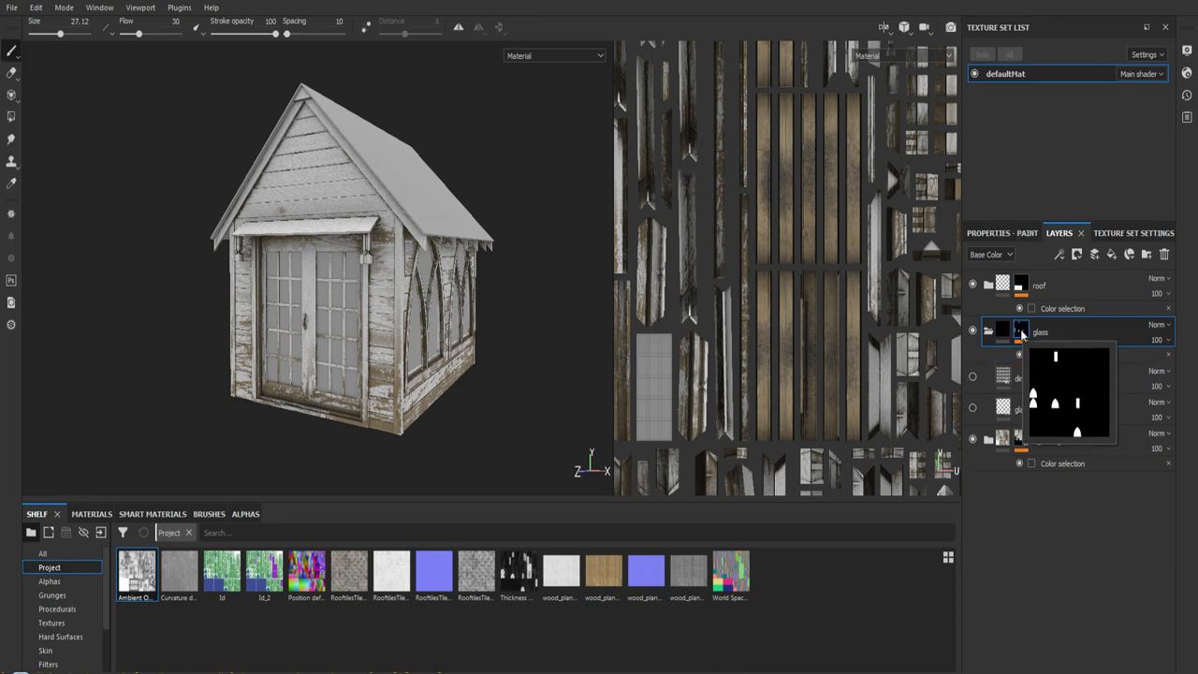
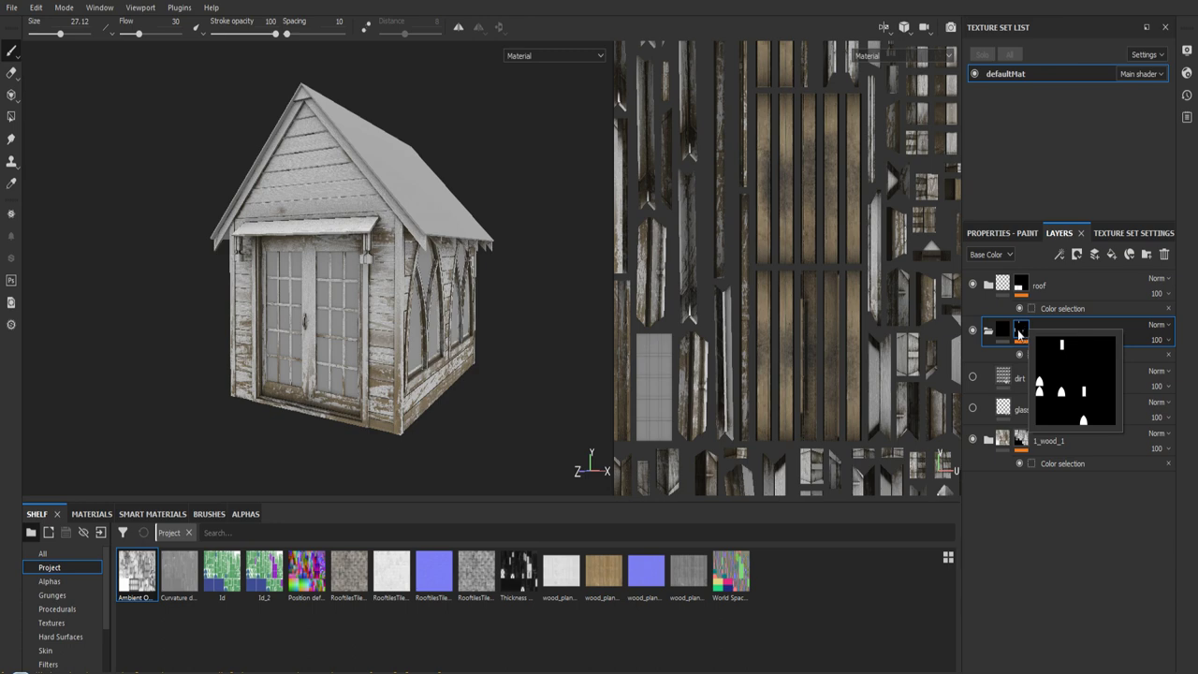
- Open the glass folder's Color selection effect and pick the window ID colour (R 61, G 112, B 143)
{"action": "right_click", "coordinate": [1021, 333]}
{"action": "key", "text": "Escape"}
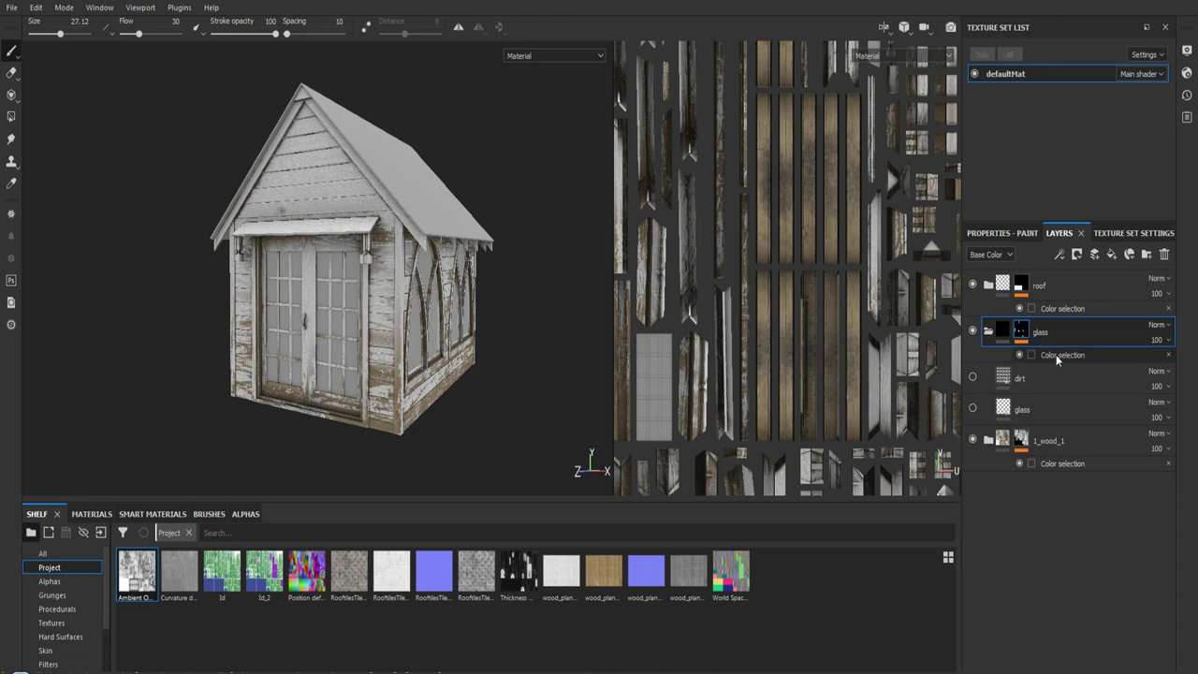
{"action": "left_click", "coordinate": [1055, 354]}
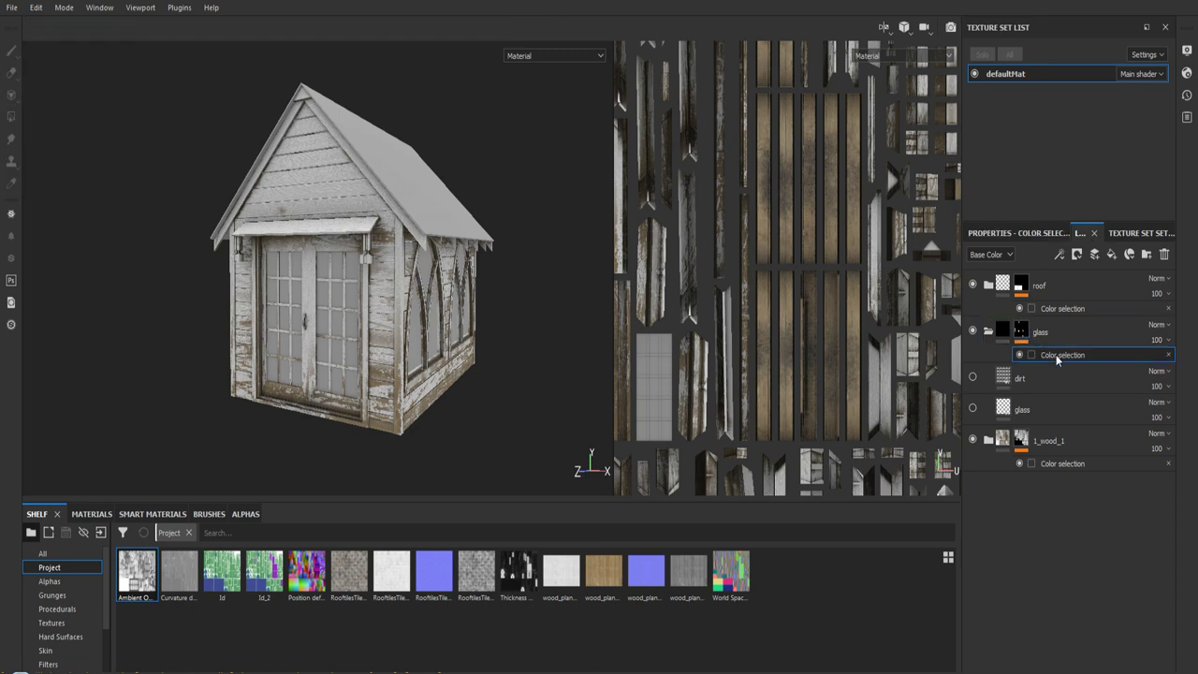
{"action": "left_click", "coordinate": [1018, 235]}
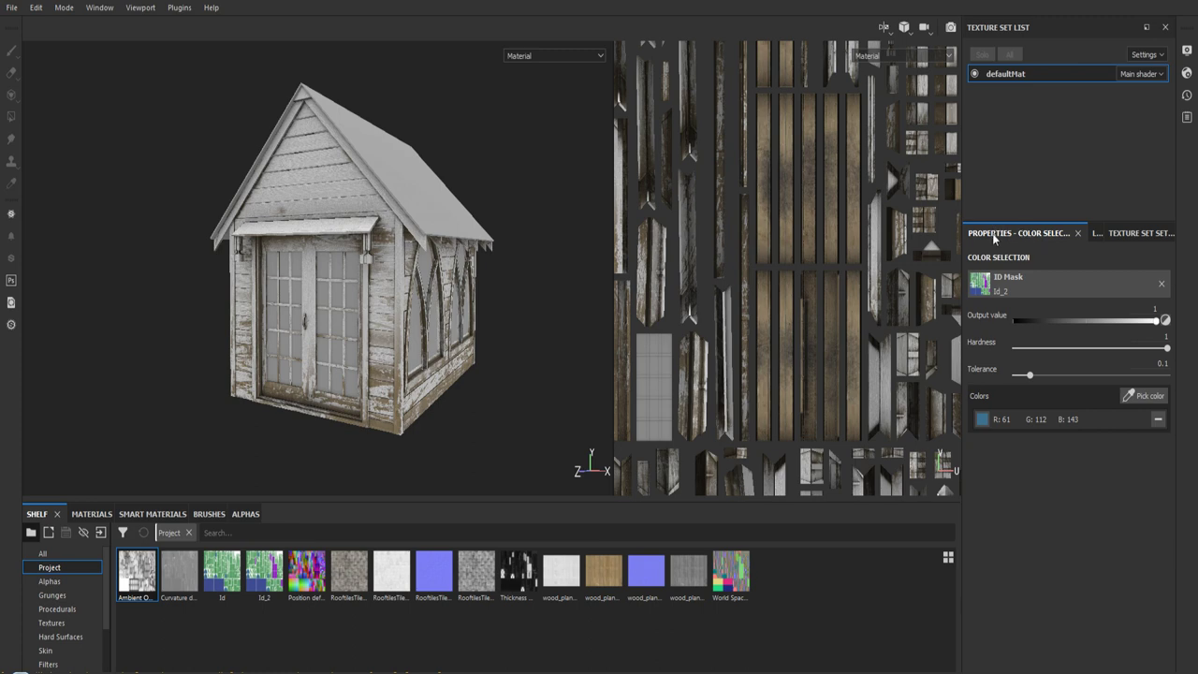
{"action": "left_click", "coordinate": [1144, 396]}
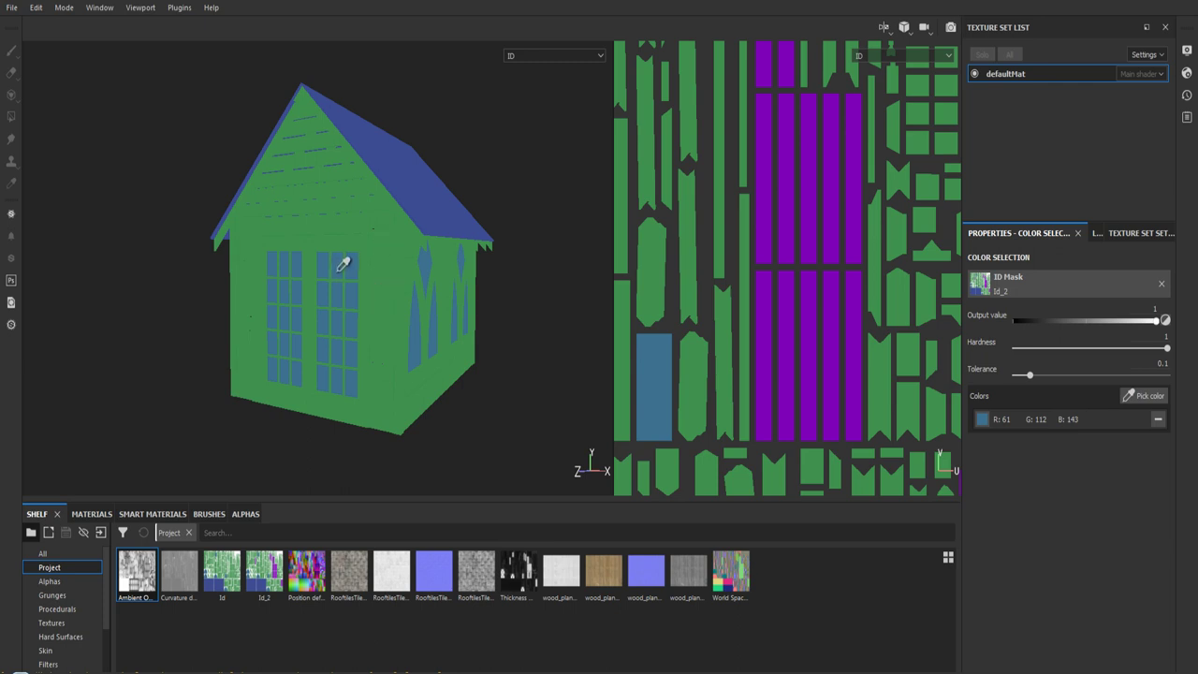
- Cancel ID picking, make the glass fill layer visible, and view the defaultMat Texture Set Settings
{"action": "left_click", "coordinate": [1097, 233]}
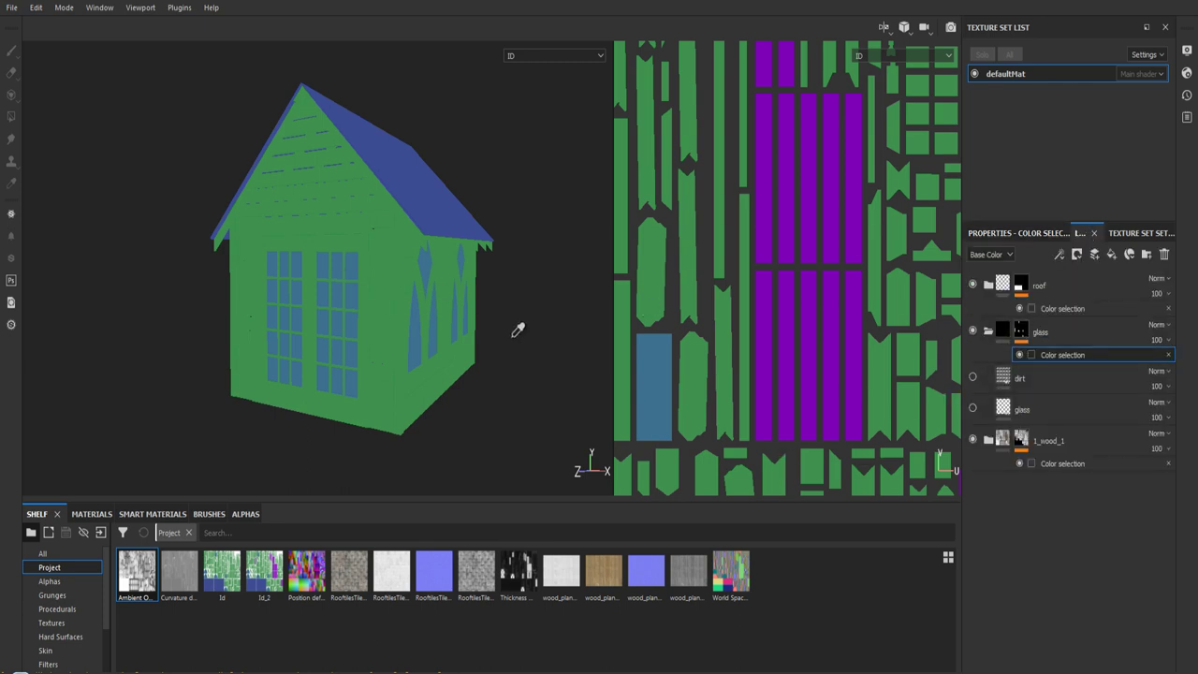
{"action": "key", "text": "m"}
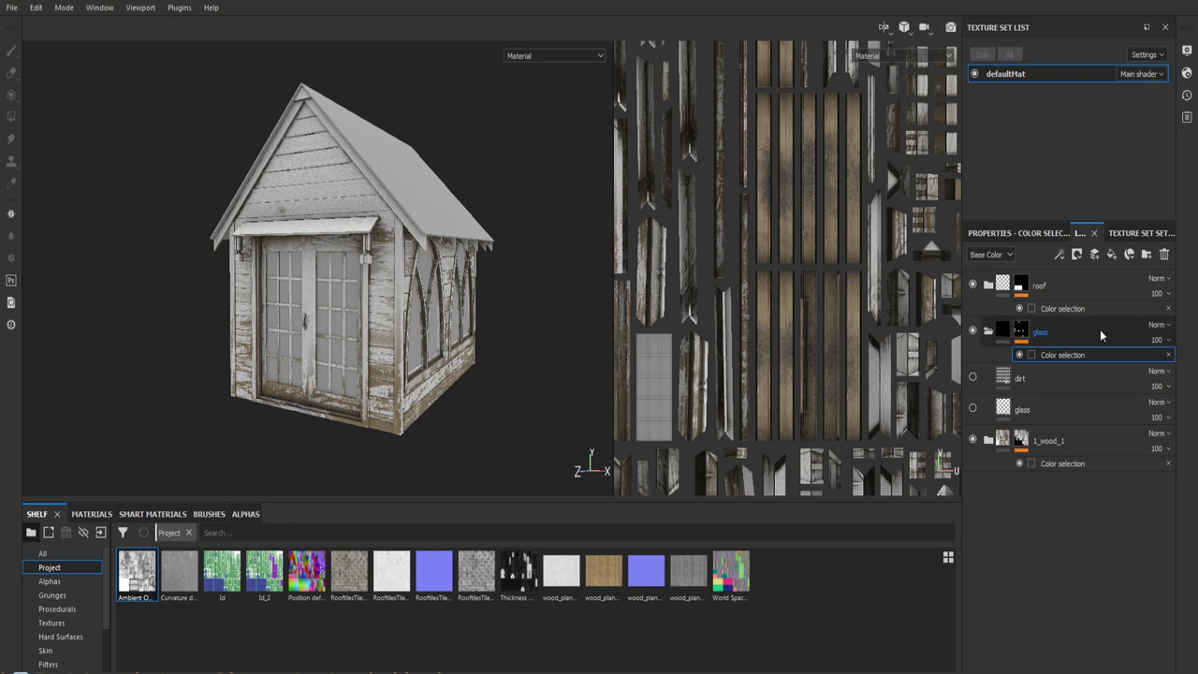
{"action": "left_click", "coordinate": [973, 409]}
{"action": "left_click_drag", "start_coordinate": [540, 350], "coordinate": [532, 351], "text": "alt"}
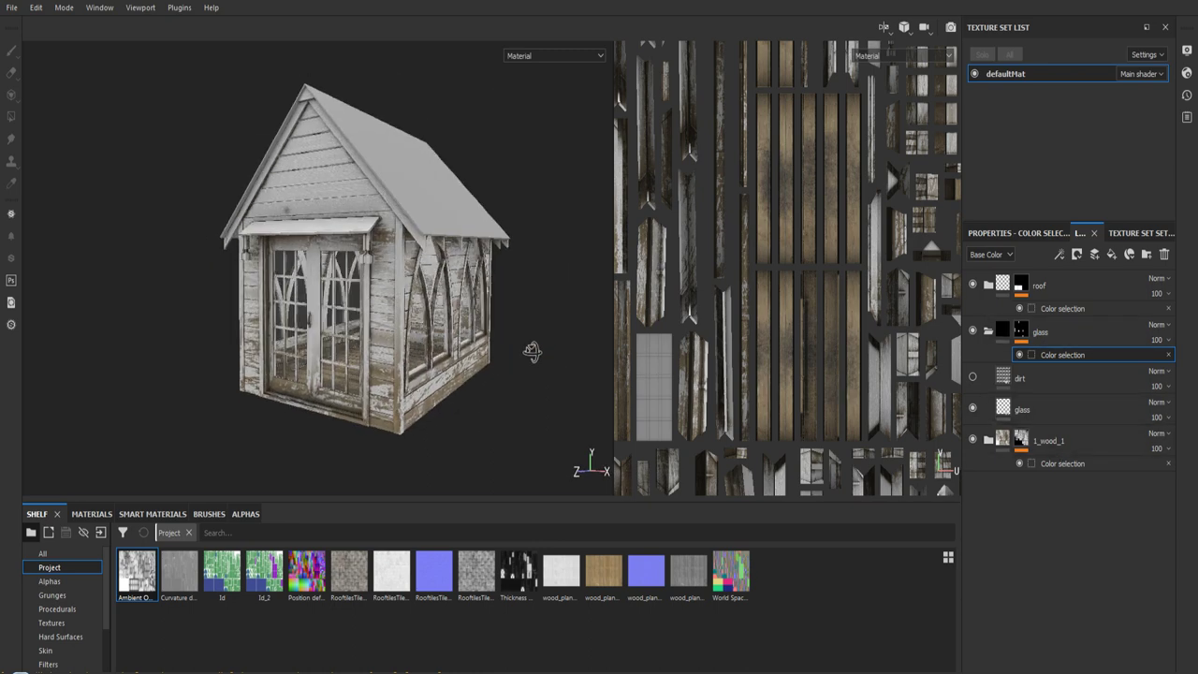
{"action": "left_click", "coordinate": [1134, 234]}
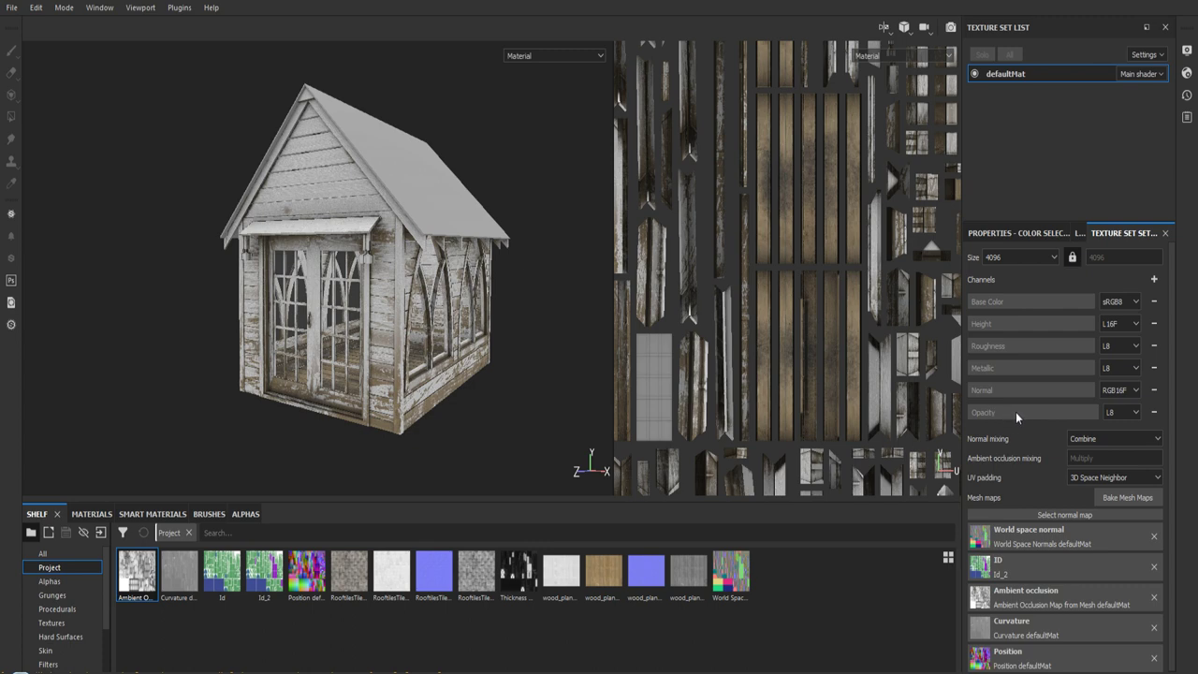
- Look through the channel list without adding one, then select the glass fill layer
{"action": "left_click", "coordinate": [1154, 279]}
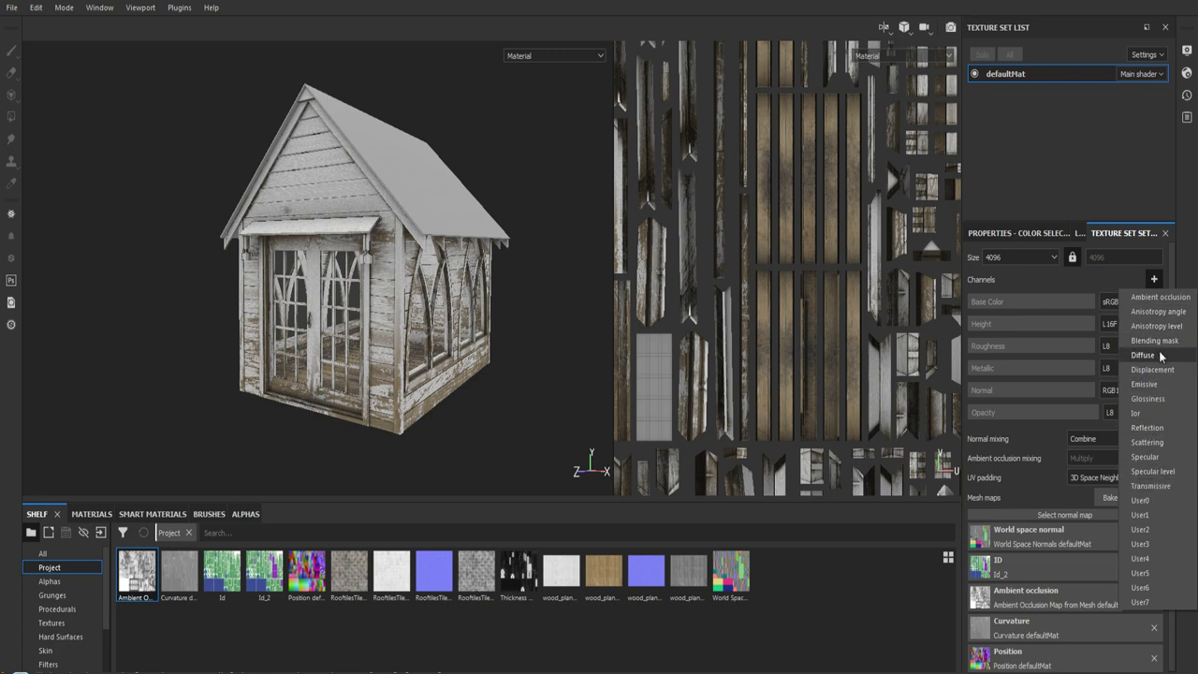
{"action": "left_click", "coordinate": [1108, 233]}
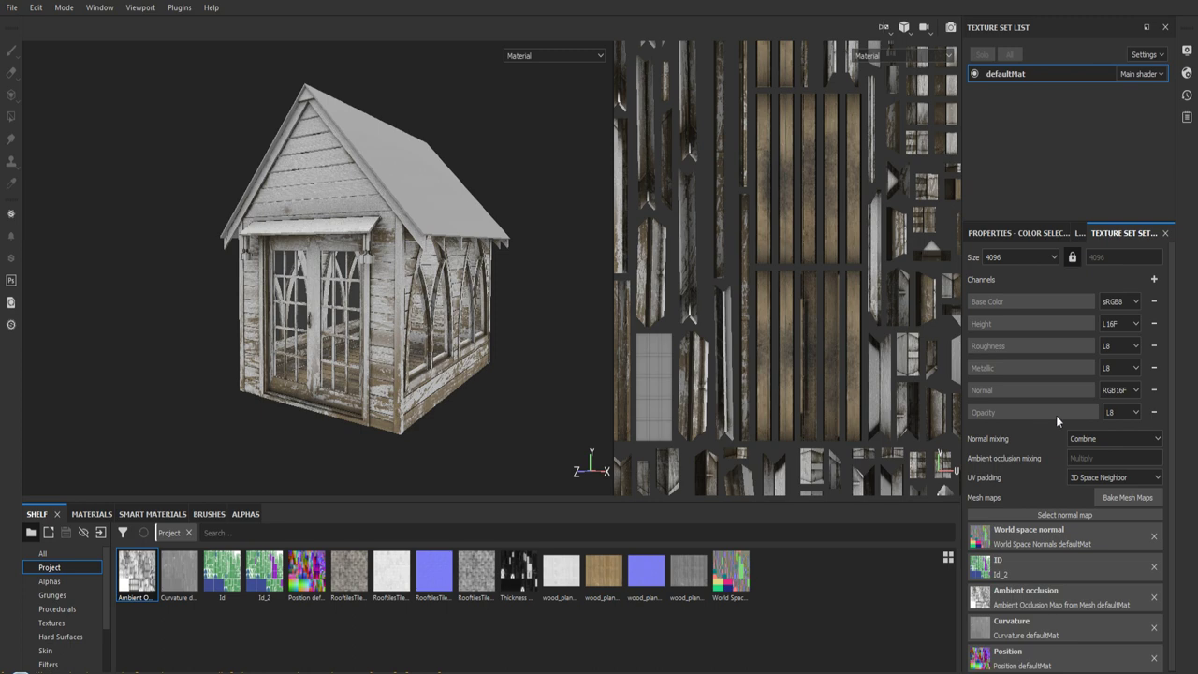
{"action": "left_click", "coordinate": [1052, 233]}
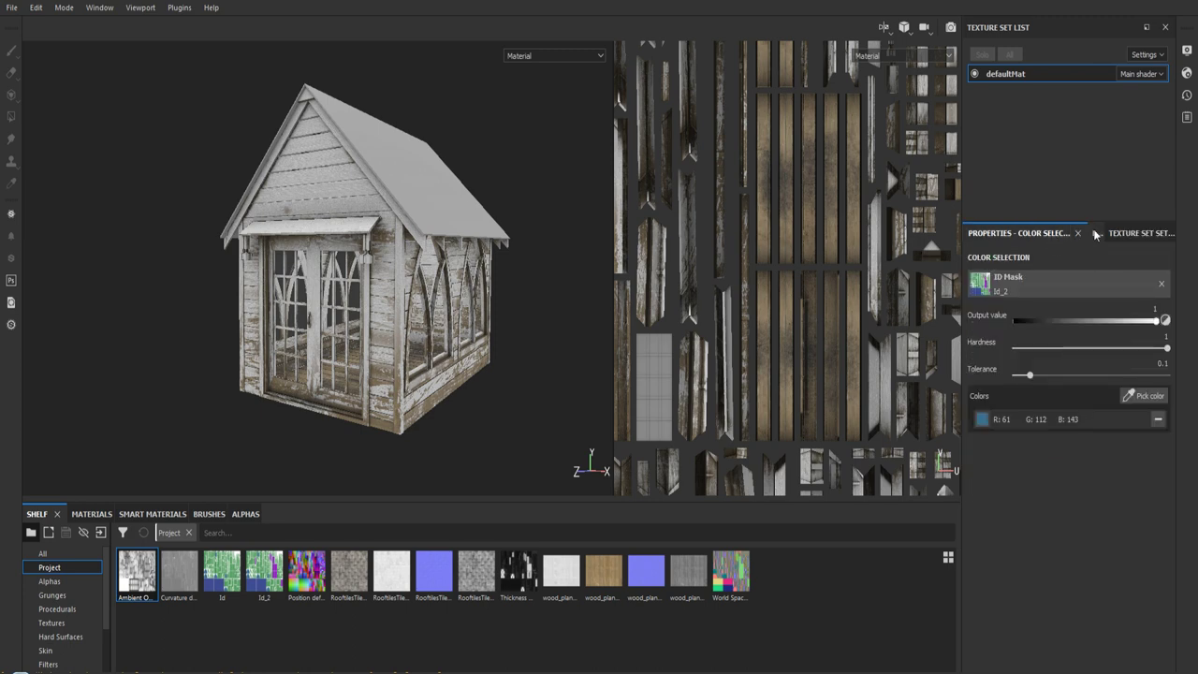
{"action": "left_click", "coordinate": [1118, 234]}
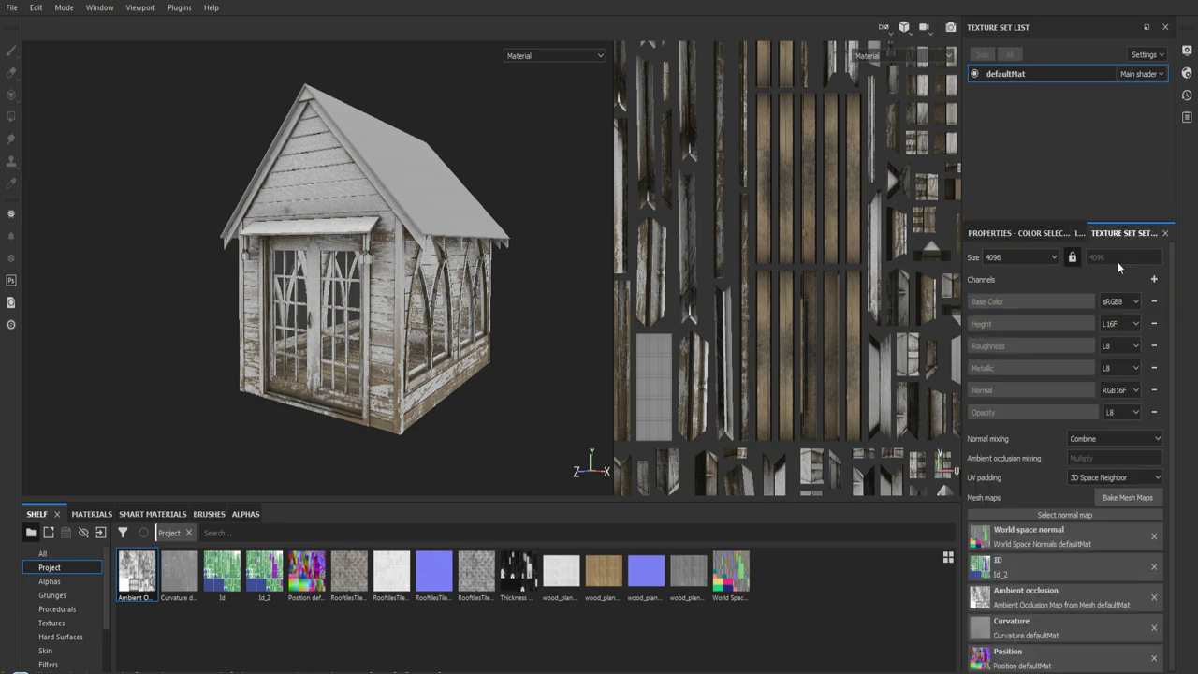
{"action": "left_click", "coordinate": [1077, 234]}
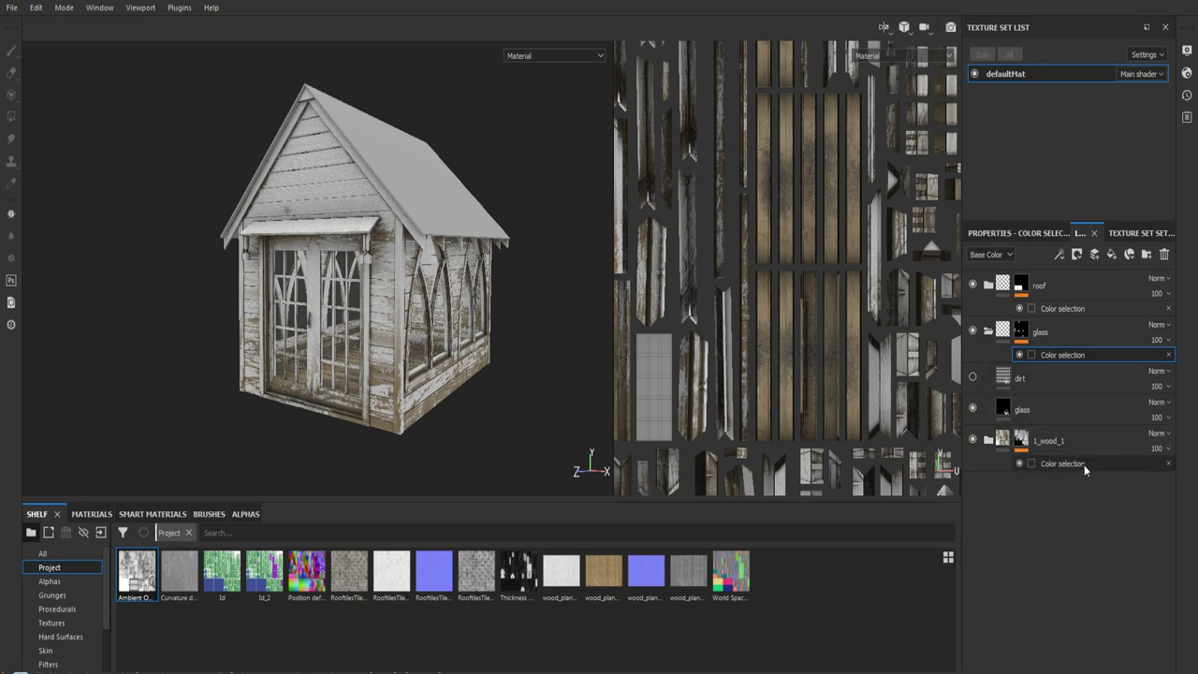
{"action": "left_click", "coordinate": [1074, 412]}
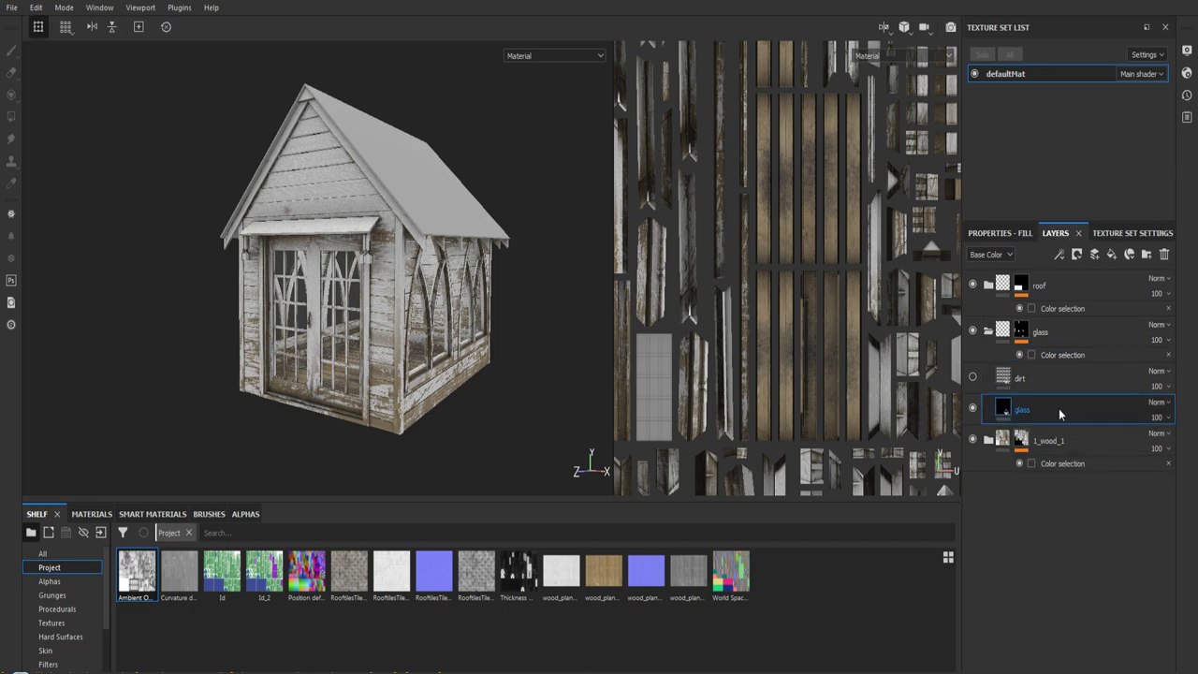
{"action": "left_click", "coordinate": [1021, 233]}
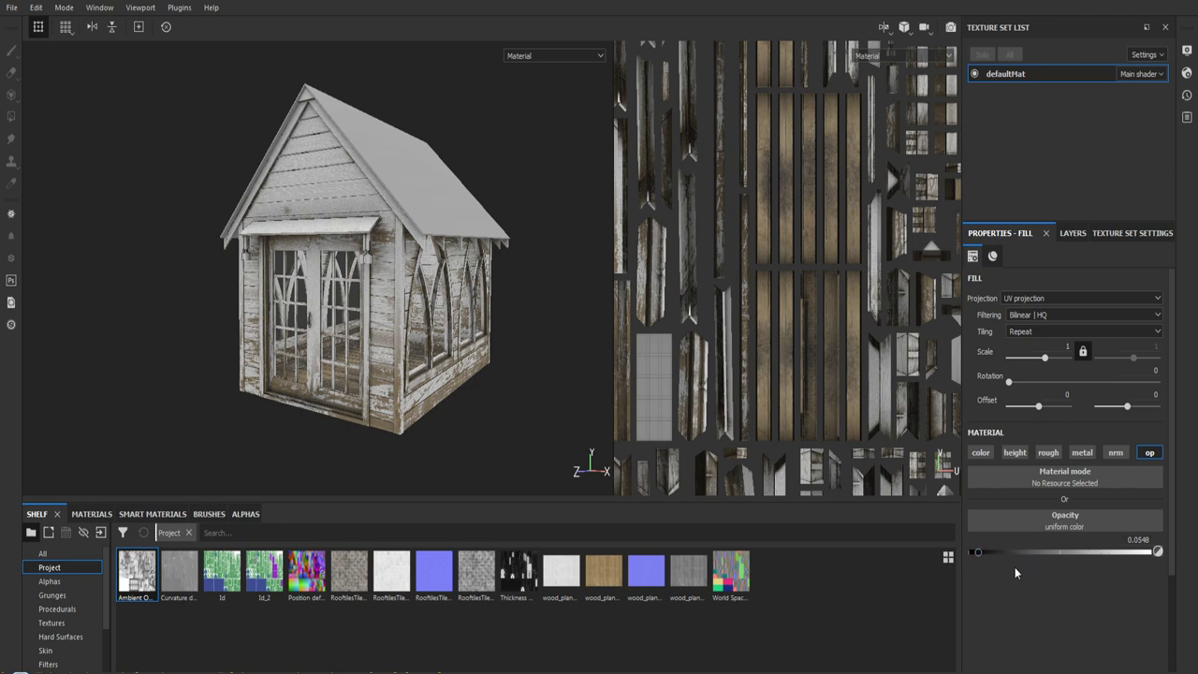
{"action": "left_click", "coordinate": [981, 453]}
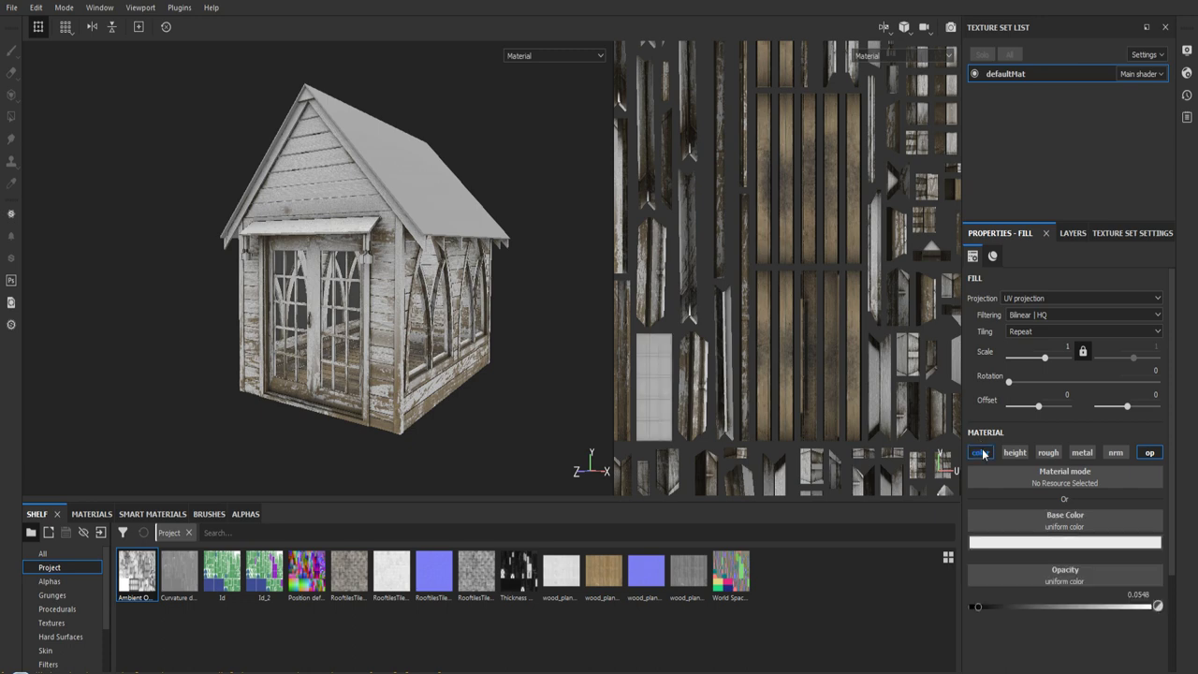
{"action": "left_click", "coordinate": [1064, 543]}
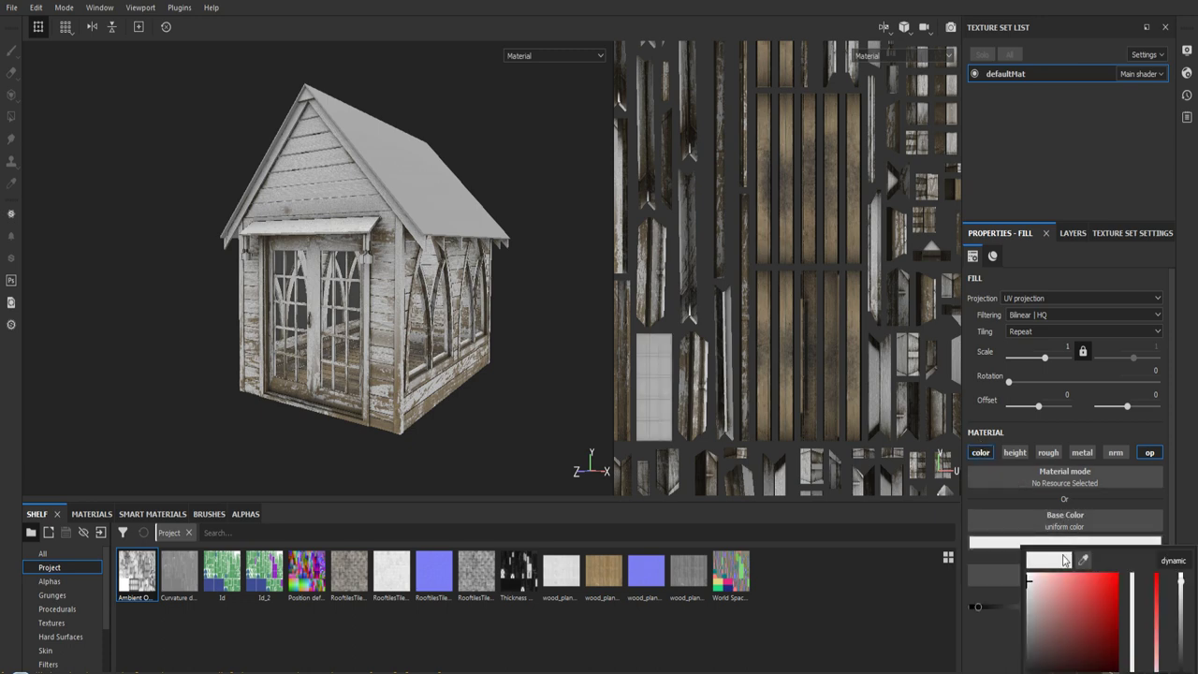
{"action": "left_click", "coordinate": [1107, 597]}
{"action": "left_click_drag", "start_coordinate": [1112, 599], "coordinate": [1124, 601]}
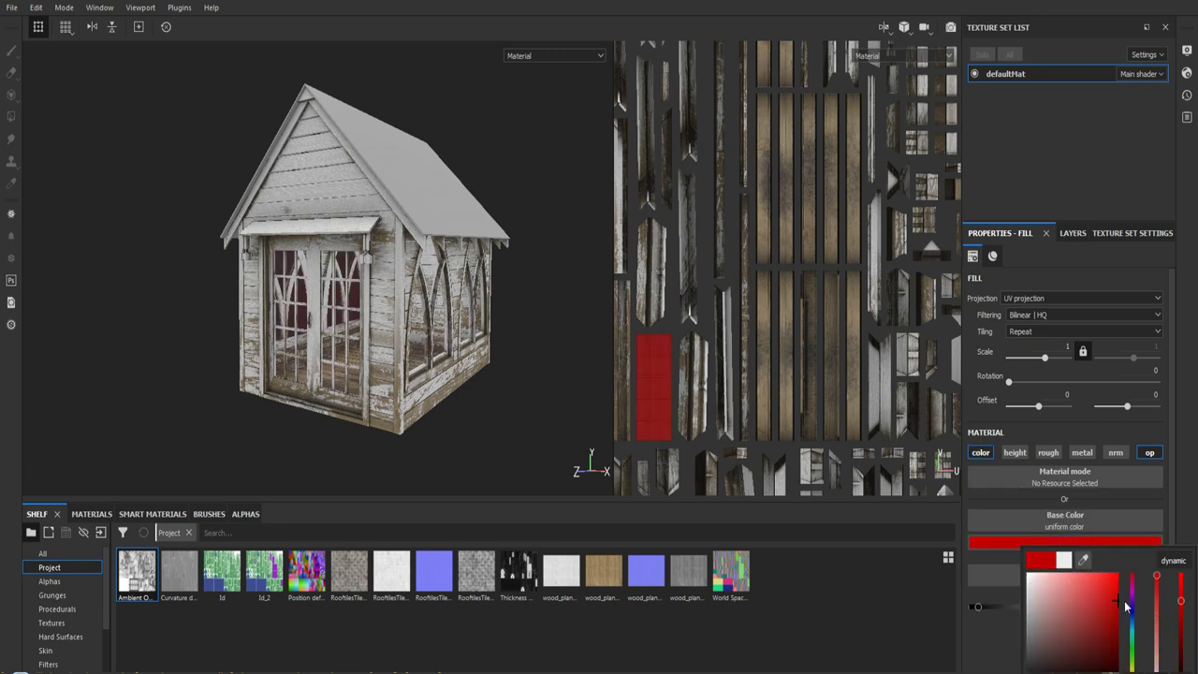
{"action": "left_click", "coordinate": [567, 395]}
{"action": "left_click_drag", "start_coordinate": [980, 607], "coordinate": [1144, 610]}
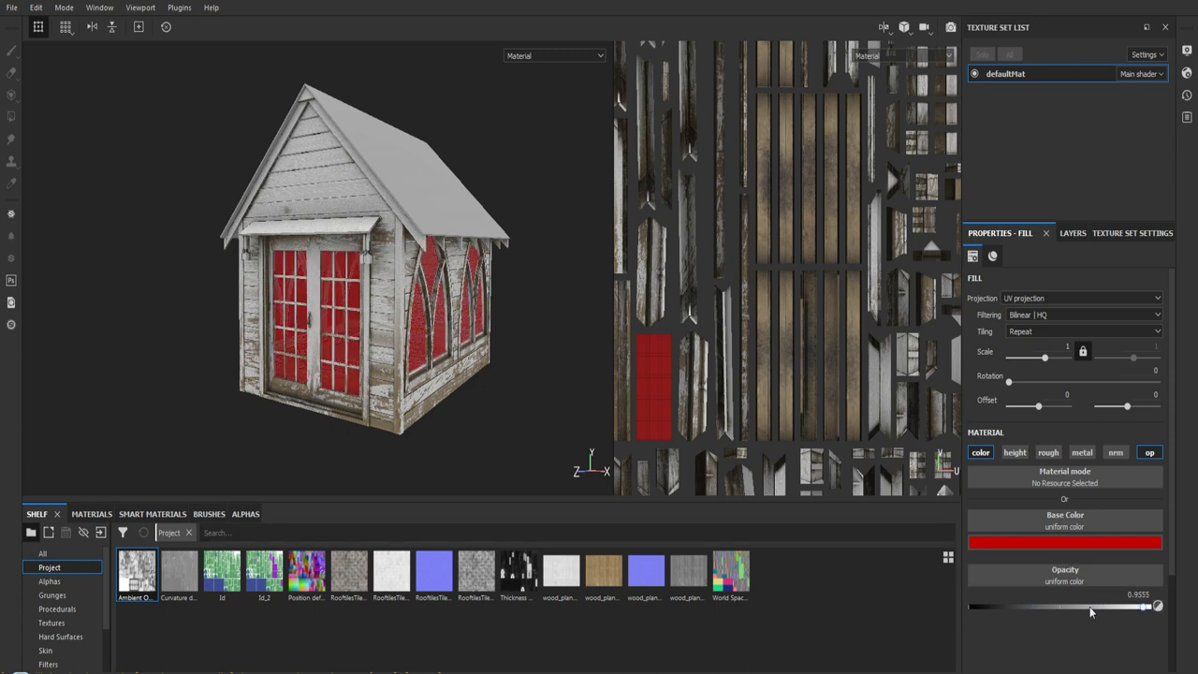
{"action": "key", "text": "ctrl+z"}
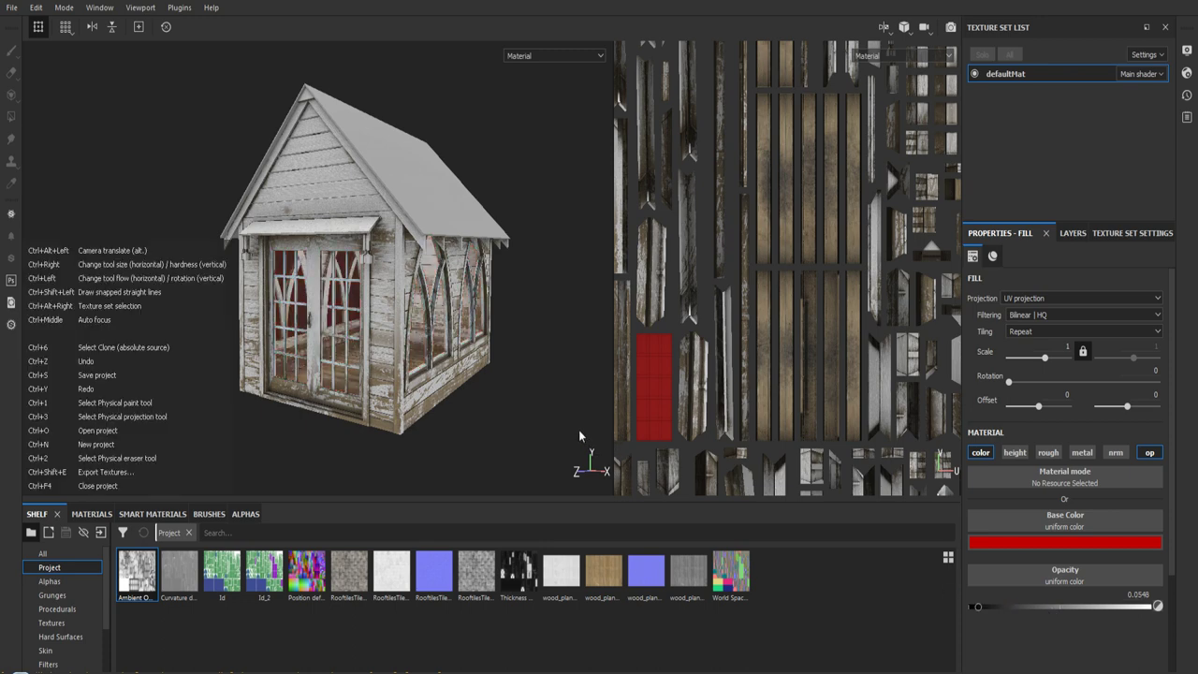
{"action": "key", "text": "ctrl+z"}
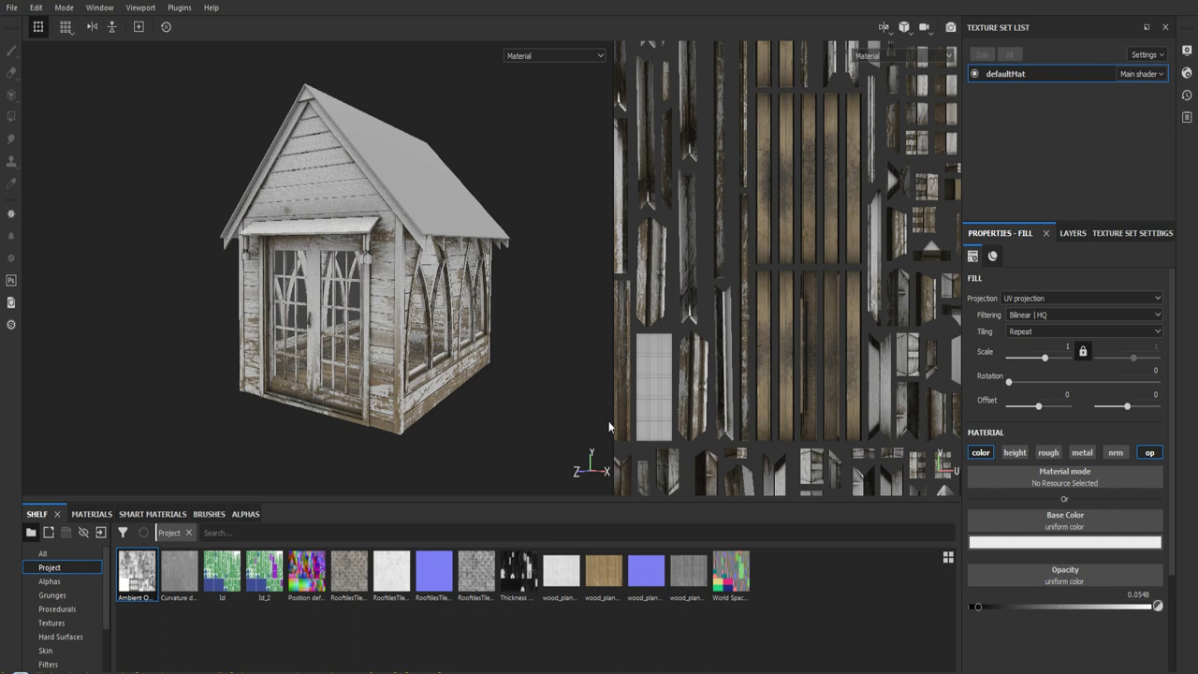
{"action": "left_click", "coordinate": [981, 452]}
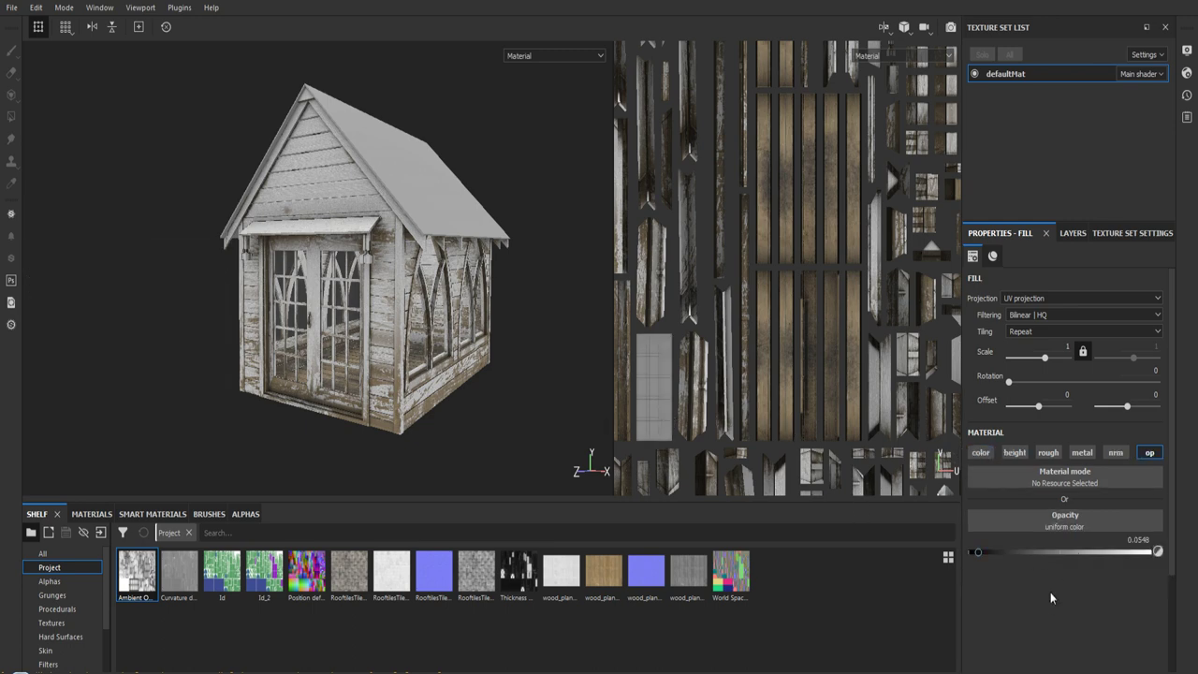
{"action": "left_click", "coordinate": [1071, 234]}
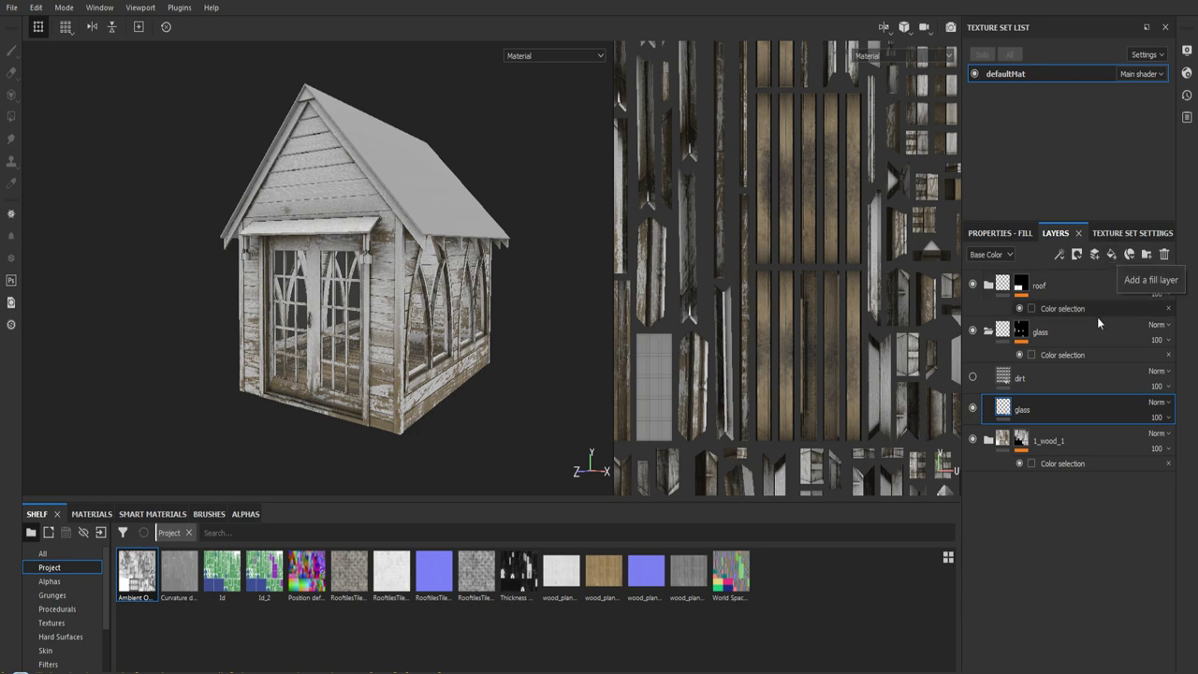
- Show and select the dirt fill layer and check its grunge-driven base colour around the windows
{"action": "left_click", "coordinate": [972, 376]}
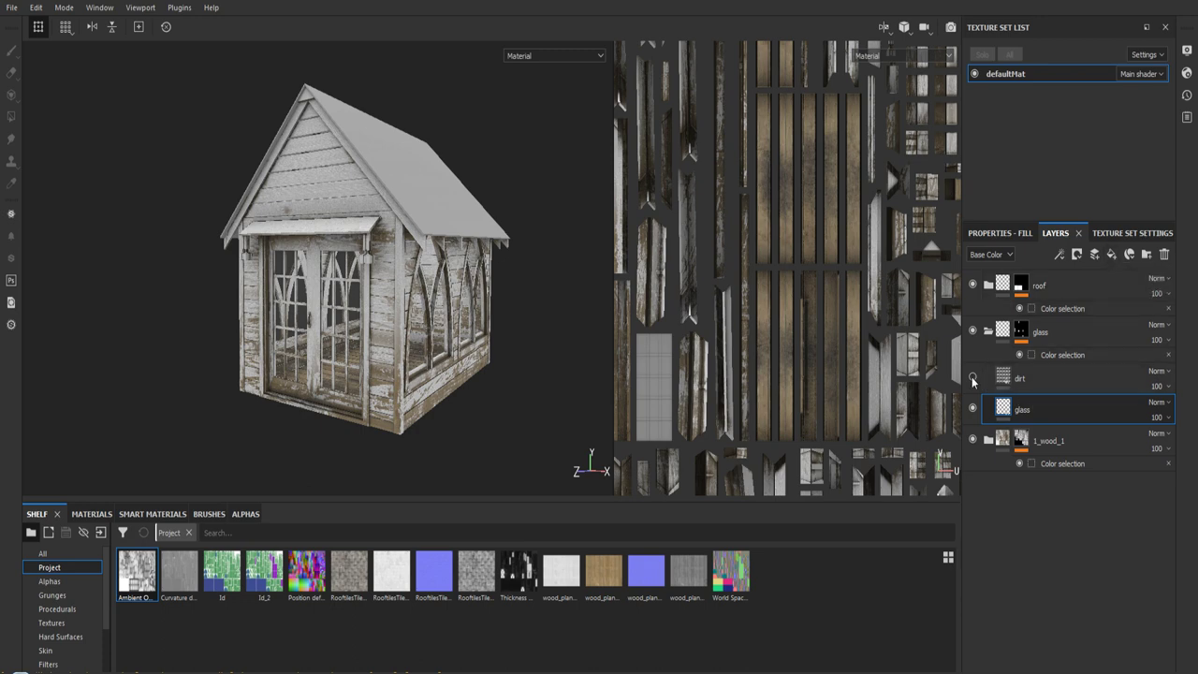
{"action": "left_click", "coordinate": [1043, 378]}
{"action": "left_click", "coordinate": [1020, 234]}
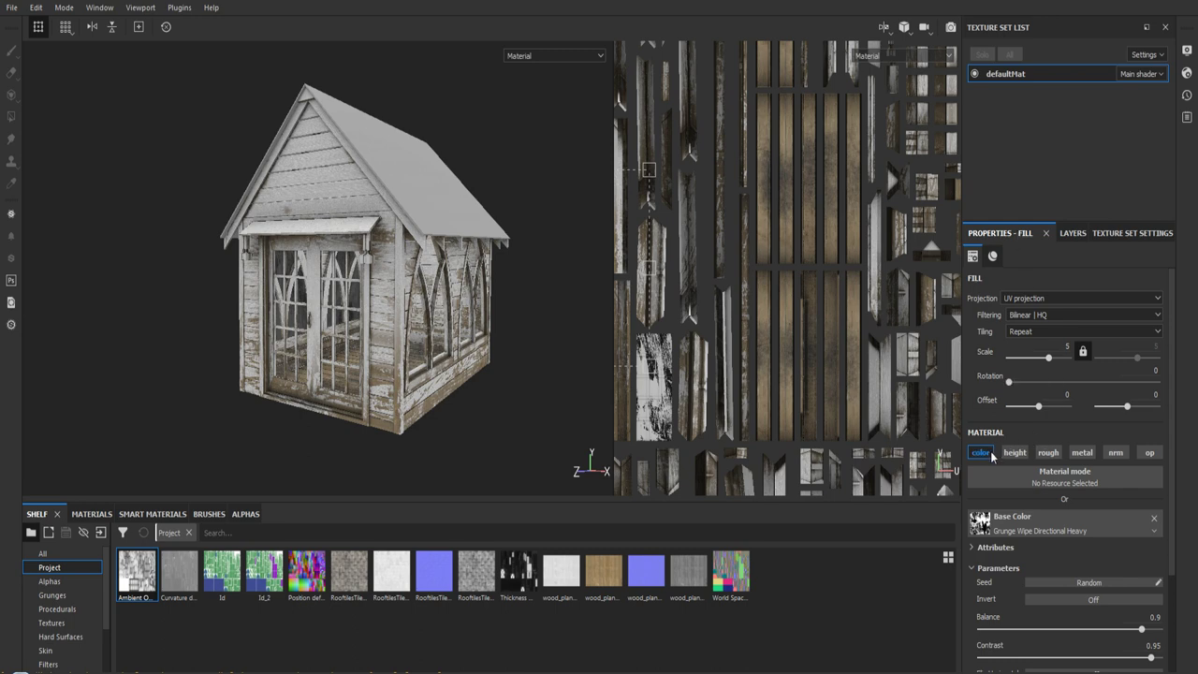
{"action": "mouse_move", "coordinate": [524, 290]}
{"action": "left_mouse_down", "text": "alt"}
{"action": "mouse_move", "coordinate": [423, 298]}
{"action": "mouse_move", "coordinate": [442, 342]}
{"action": "mouse_move", "coordinate": [447, 319]}
{"action": "mouse_move", "coordinate": [450, 331]}
{"action": "mouse_move", "coordinate": [408, 157]}
{"action": "mouse_move", "coordinate": [426, 286]}
{"action": "mouse_move", "coordinate": [442, 282]}
{"action": "mouse_move", "coordinate": [437, 312]}
{"action": "left_mouse_up", "text": "alt"}
{"action": "scroll", "coordinate": [423, 298], "scroll_direction": "up", "scroll_amount": 5}
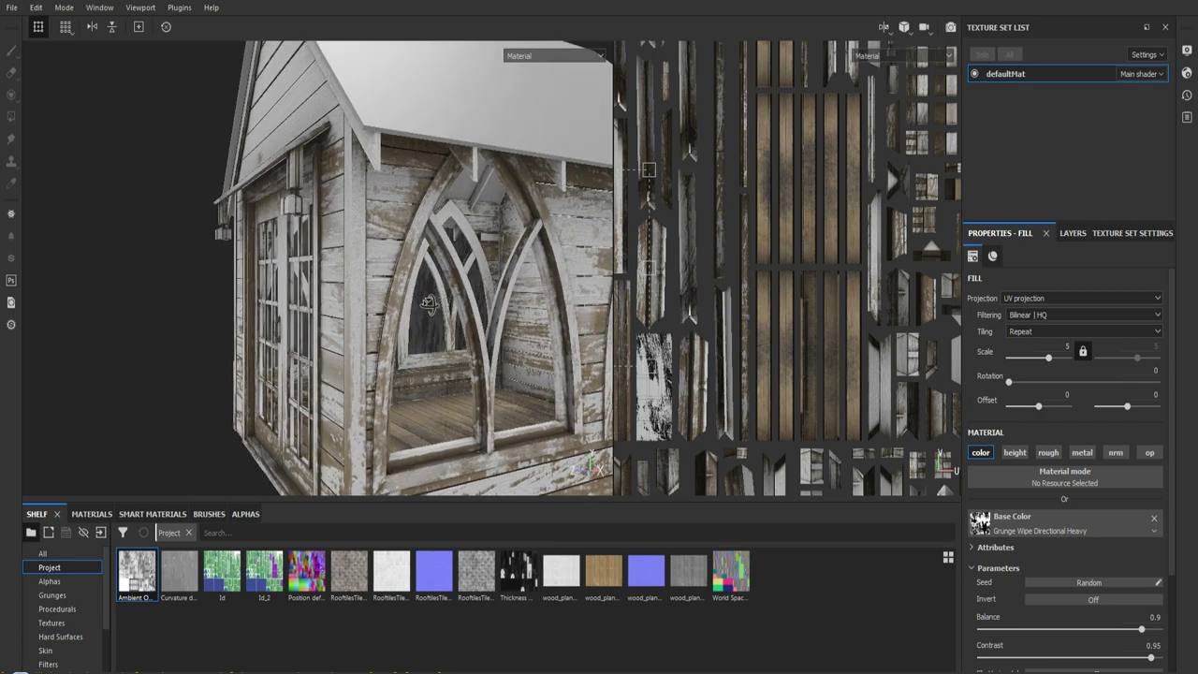
{"action": "scroll", "coordinate": [437, 312], "scroll_direction": "up", "scroll_amount": 5}
{"action": "mouse_move", "coordinate": [440, 468]}
{"action": "left_mouse_down", "text": "alt"}
{"action": "mouse_move", "coordinate": [405, 246]}
{"action": "mouse_move", "coordinate": [427, 256]}
{"action": "left_mouse_up", "text": "alt"}
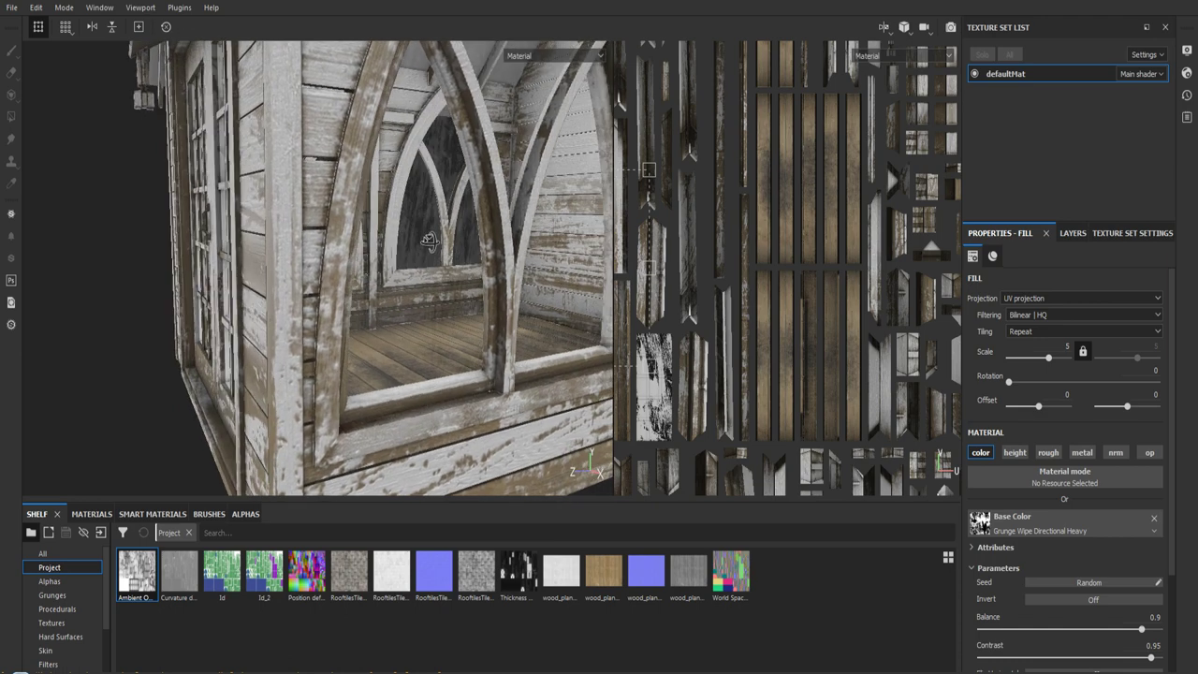
{"action": "left_click_drag", "start_coordinate": [431, 263], "coordinate": [348, 263], "text": "alt"}
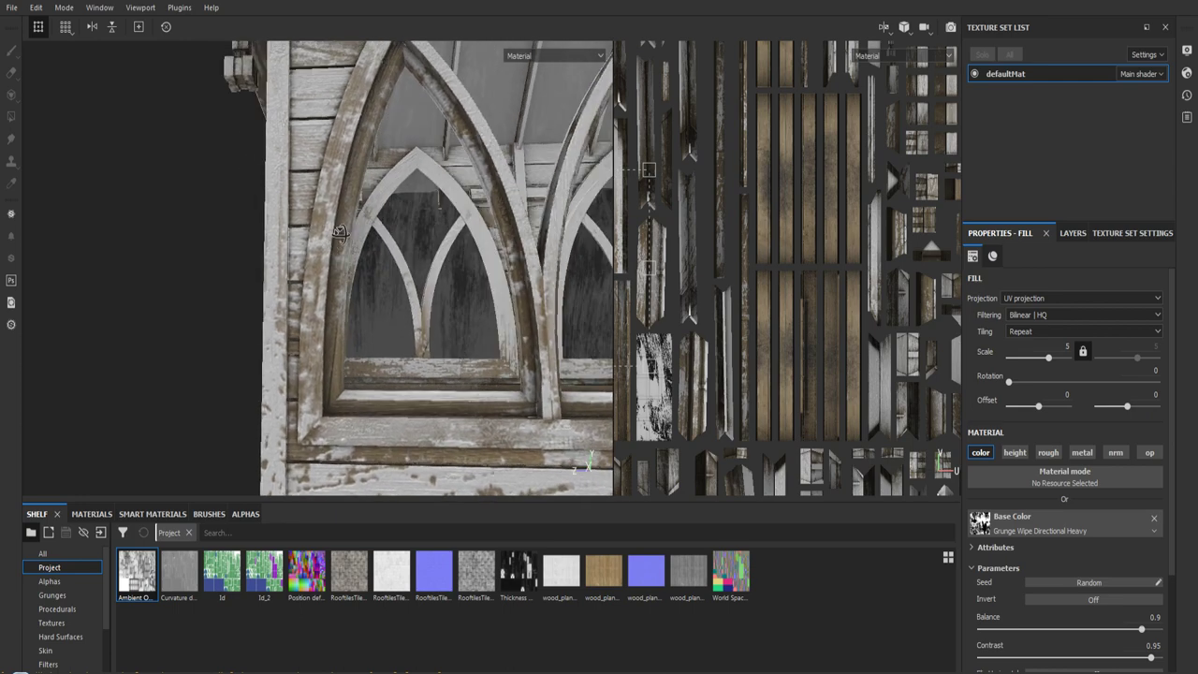
{"action": "mouse_move", "coordinate": [340, 233]}
{"action": "left_mouse_down", "text": "alt"}
{"action": "mouse_move", "coordinate": [432, 318]}
{"action": "mouse_move", "coordinate": [422, 315]}
{"action": "mouse_move", "coordinate": [416, 368]}
{"action": "mouse_move", "coordinate": [356, 295]}
{"action": "mouse_move", "coordinate": [388, 302]}
{"action": "left_mouse_up", "text": "alt"}
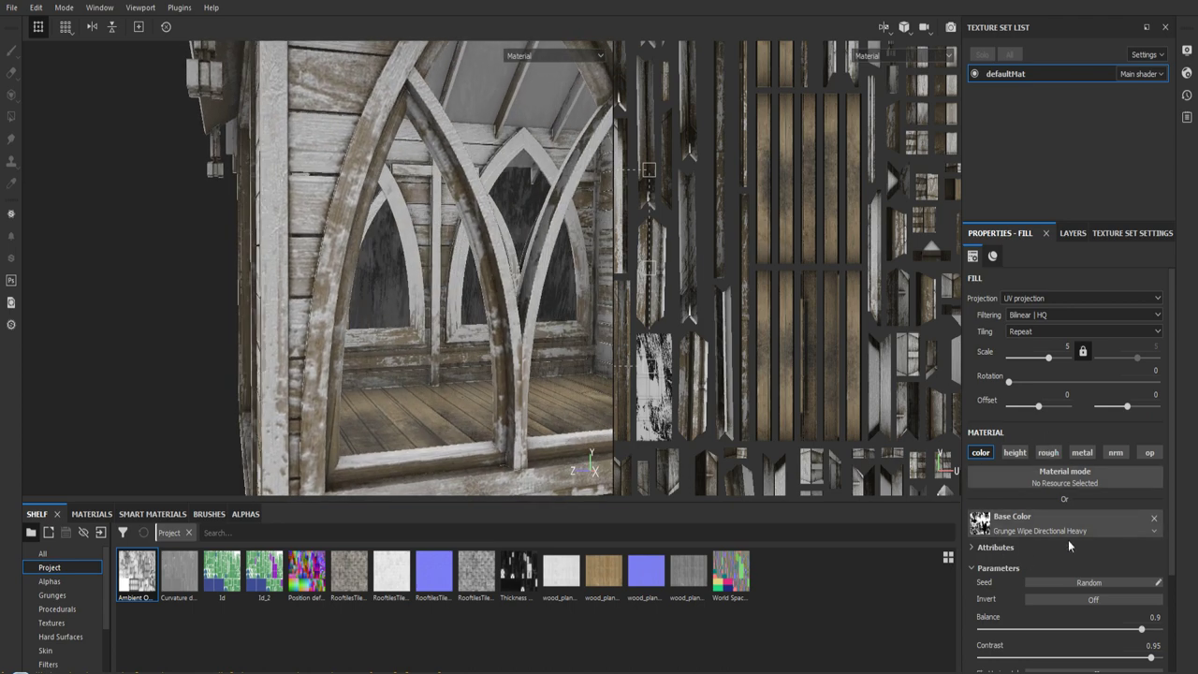
{"action": "scroll", "coordinate": [1054, 586], "scroll_direction": "down", "scroll_amount": 3}
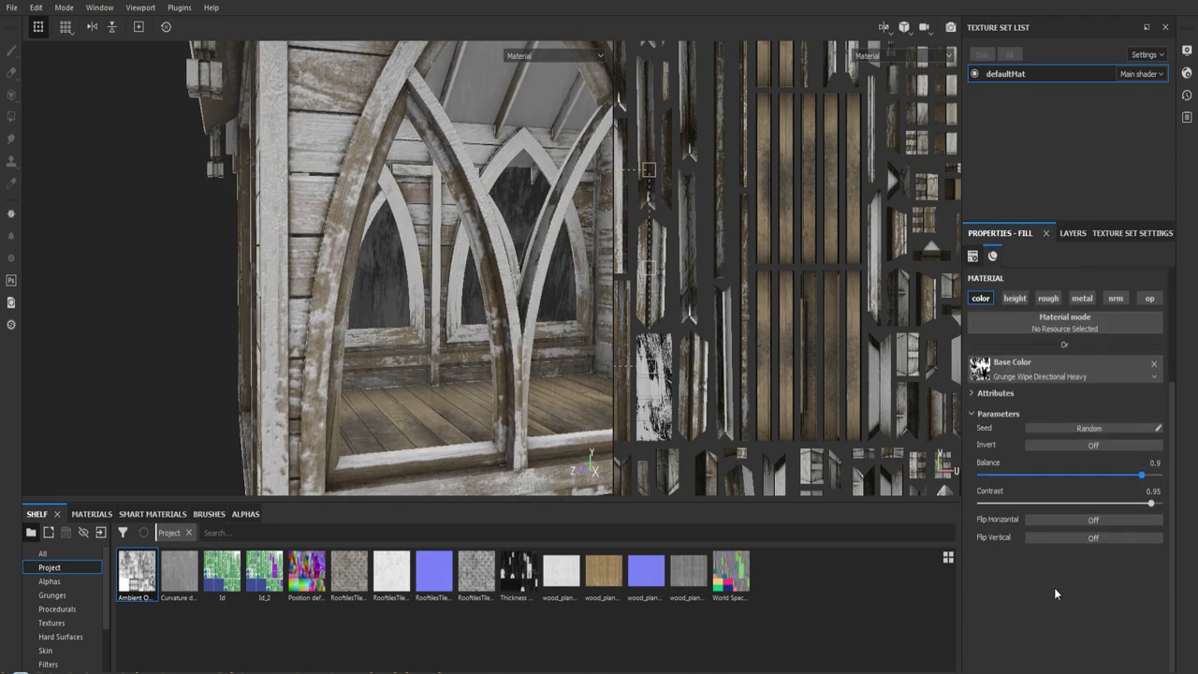
{"action": "scroll", "coordinate": [1053, 587], "scroll_direction": "up", "scroll_amount": 2}
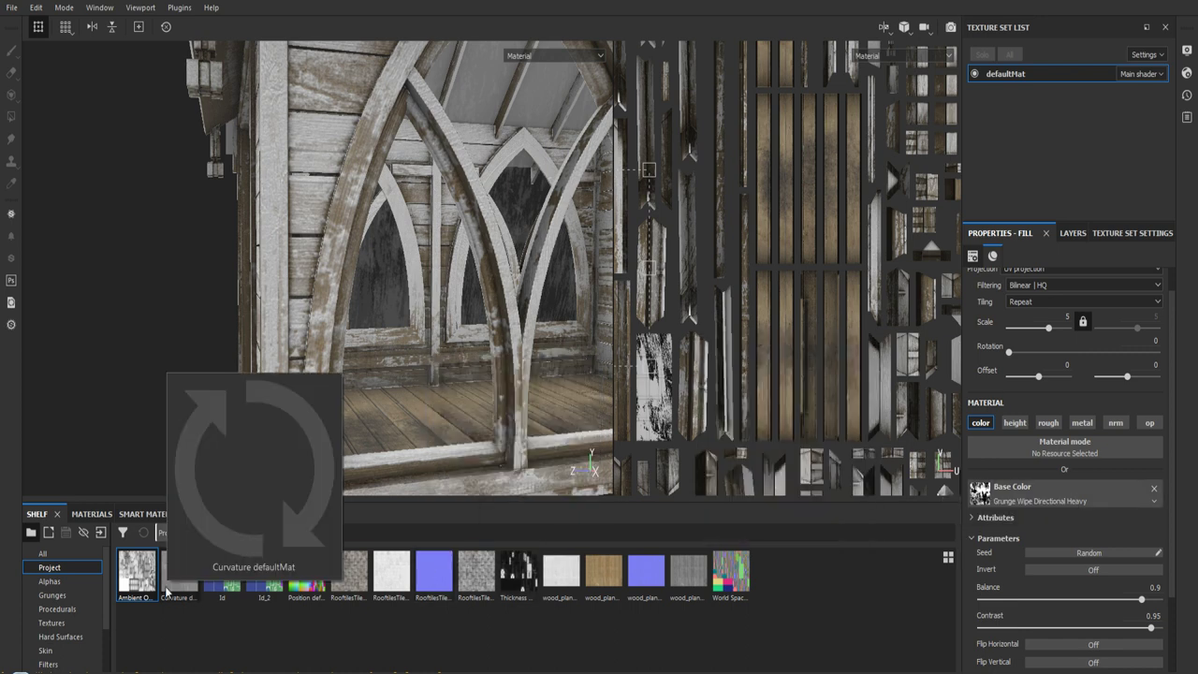
- Show the Grunges shelf and try dragging a leak grunge into the fill settings
{"action": "left_click", "coordinate": [50, 595]}
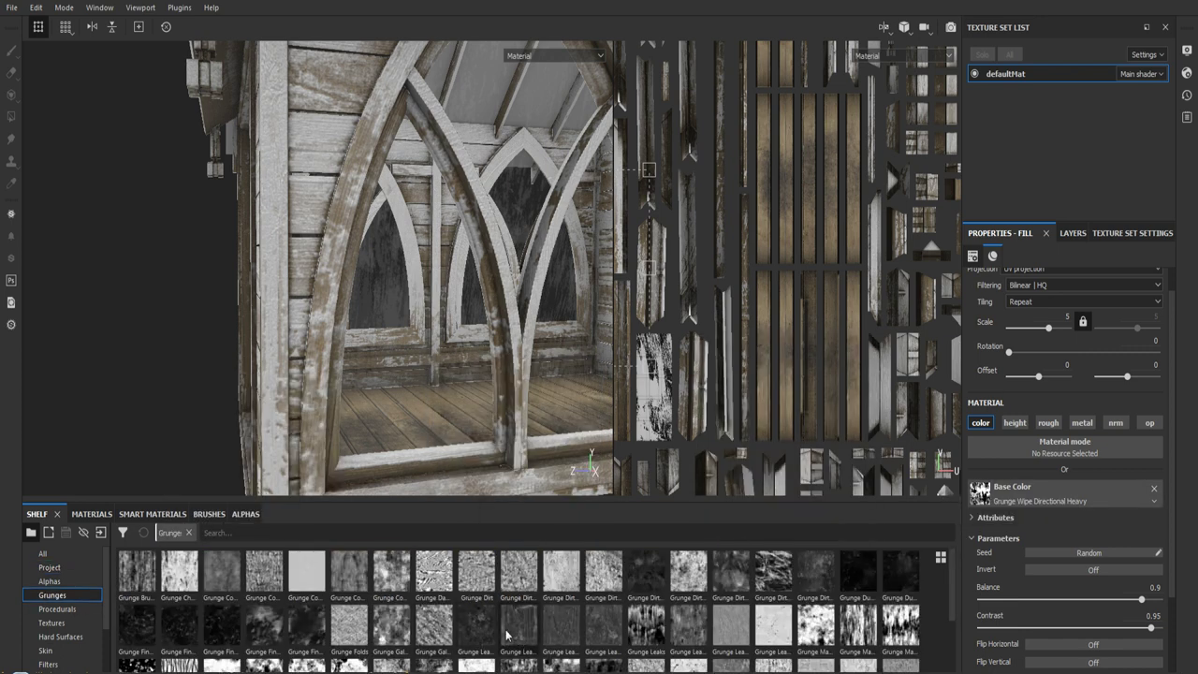
{"action": "left_click_drag", "start_coordinate": [477, 625], "coordinate": [1030, 499]}
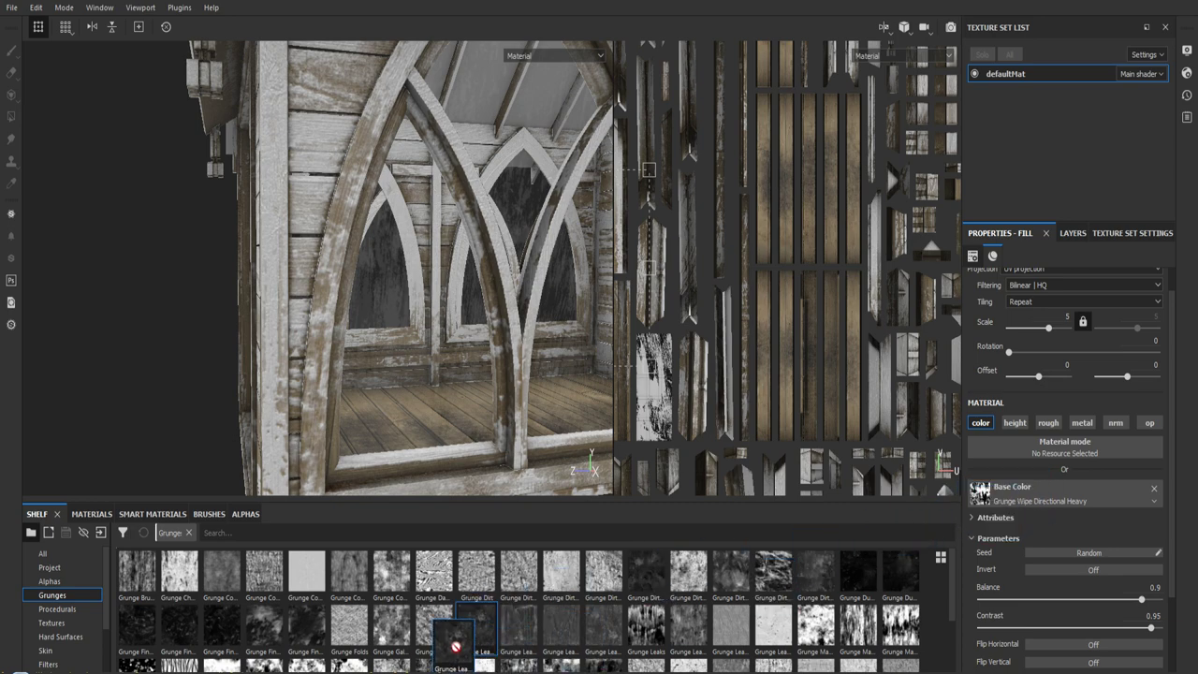
{"action": "left_click_drag", "start_coordinate": [1029, 499], "coordinate": [474, 625]}
- Orbit around the arched window, side and roof, then return to the layer stack
{"action": "mouse_move", "coordinate": [438, 374]}
{"action": "left_mouse_down", "text": "alt"}
{"action": "mouse_move", "coordinate": [436, 353]}
{"action": "mouse_move", "coordinate": [474, 420]}
{"action": "left_mouse_up", "text": "alt"}
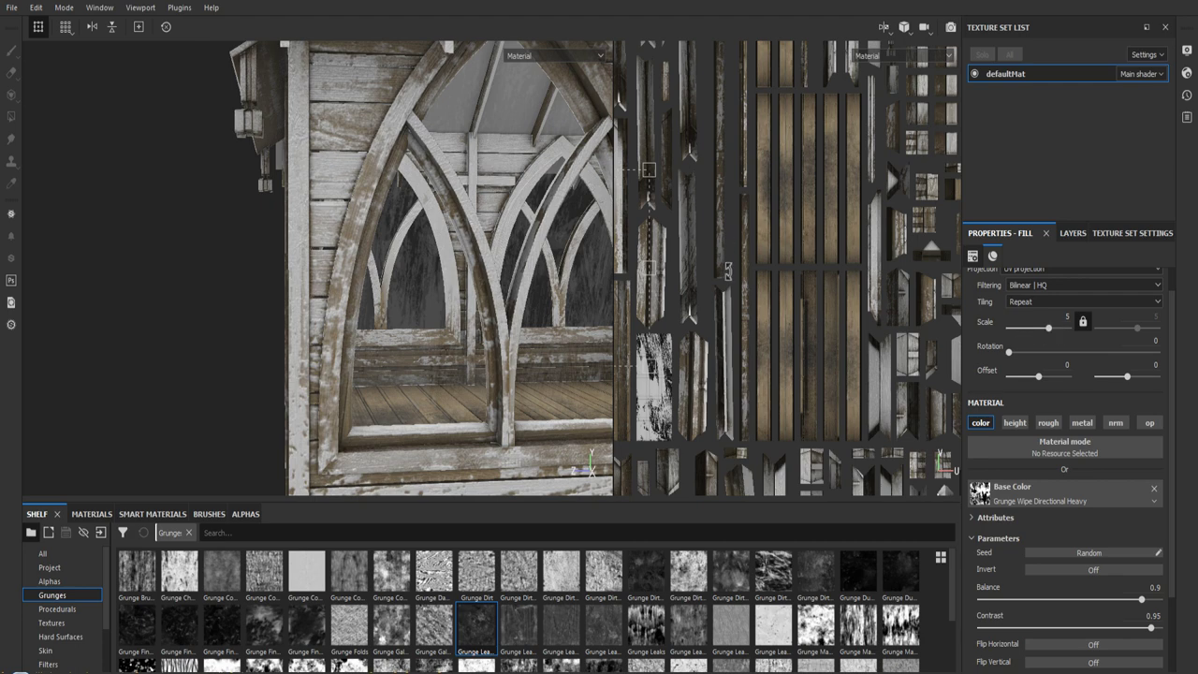
{"action": "mouse_move", "coordinate": [762, 332]}
{"action": "right_mouse_down", "text": "alt"}
{"action": "mouse_move", "coordinate": [709, 208]}
{"action": "mouse_move", "coordinate": [836, 326]}
{"action": "right_mouse_up", "text": "alt"}
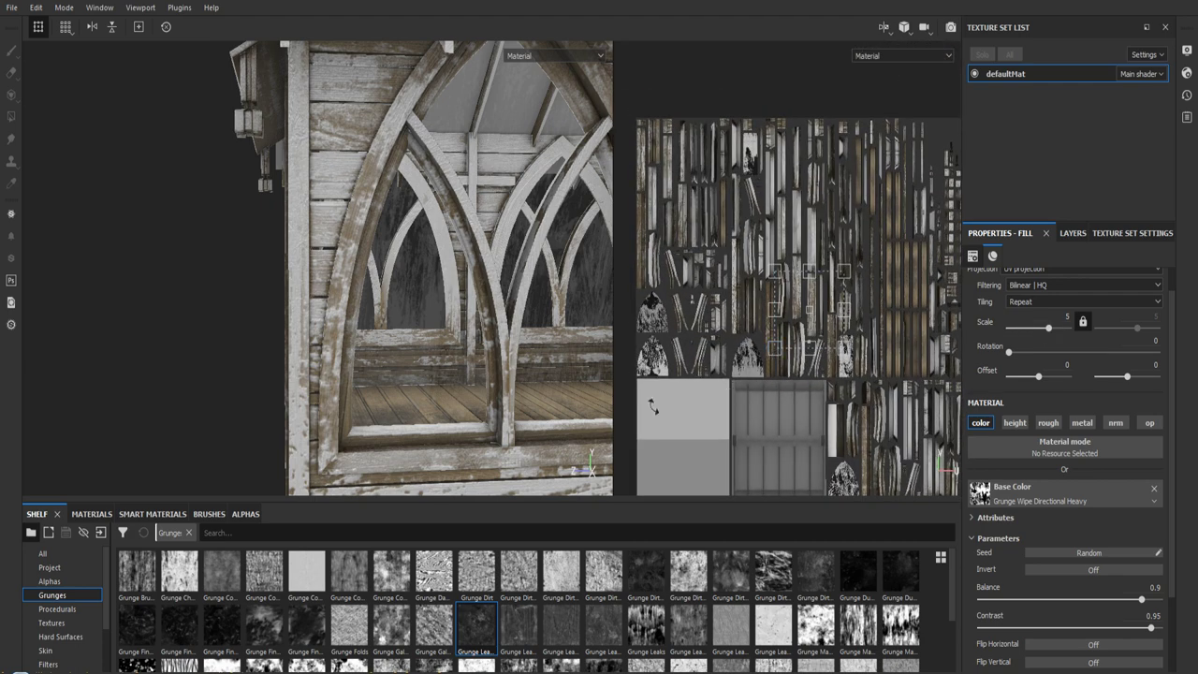
{"action": "mouse_move", "coordinate": [416, 288]}
{"action": "left_mouse_down", "text": "alt"}
{"action": "mouse_move", "coordinate": [578, 262]}
{"action": "mouse_move", "coordinate": [589, 328]}
{"action": "left_mouse_up", "text": "alt"}
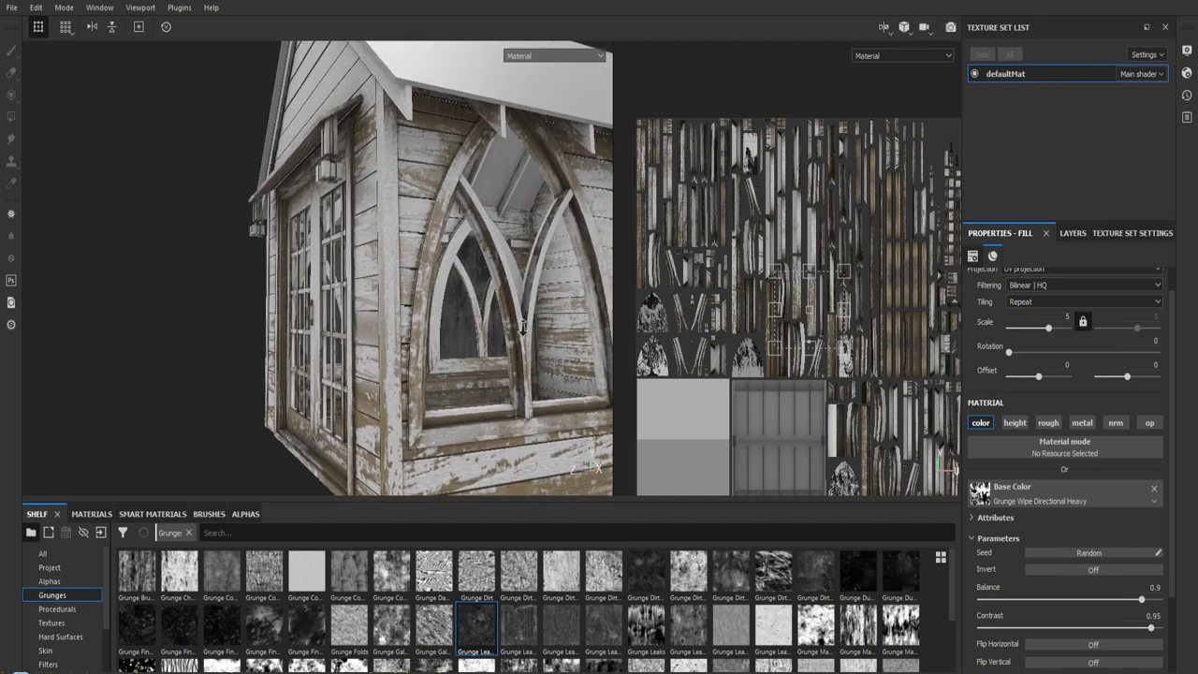
{"action": "left_click", "coordinate": [1068, 234]}
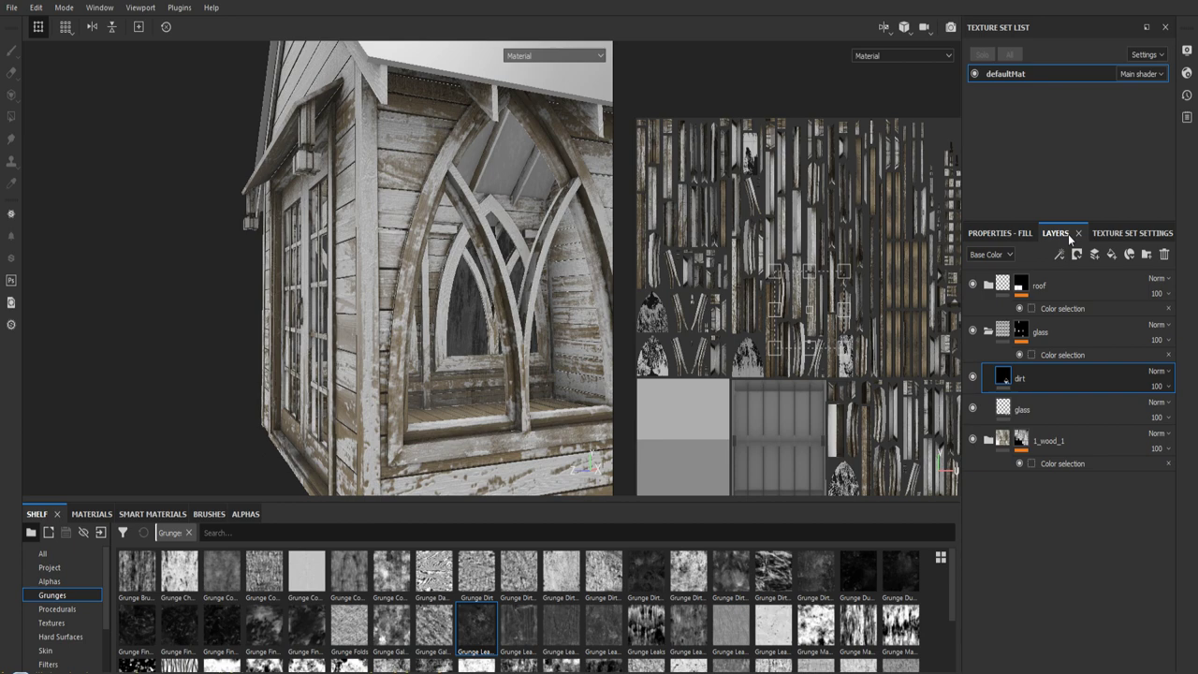
- Move the dirt and glass layers into the glass folder and inspect the worn windows and floor
{"action": "left_click", "coordinate": [1022, 409], "text": "shift"}
{"action": "left_click_drag", "start_coordinate": [1022, 409], "coordinate": [989, 334]}
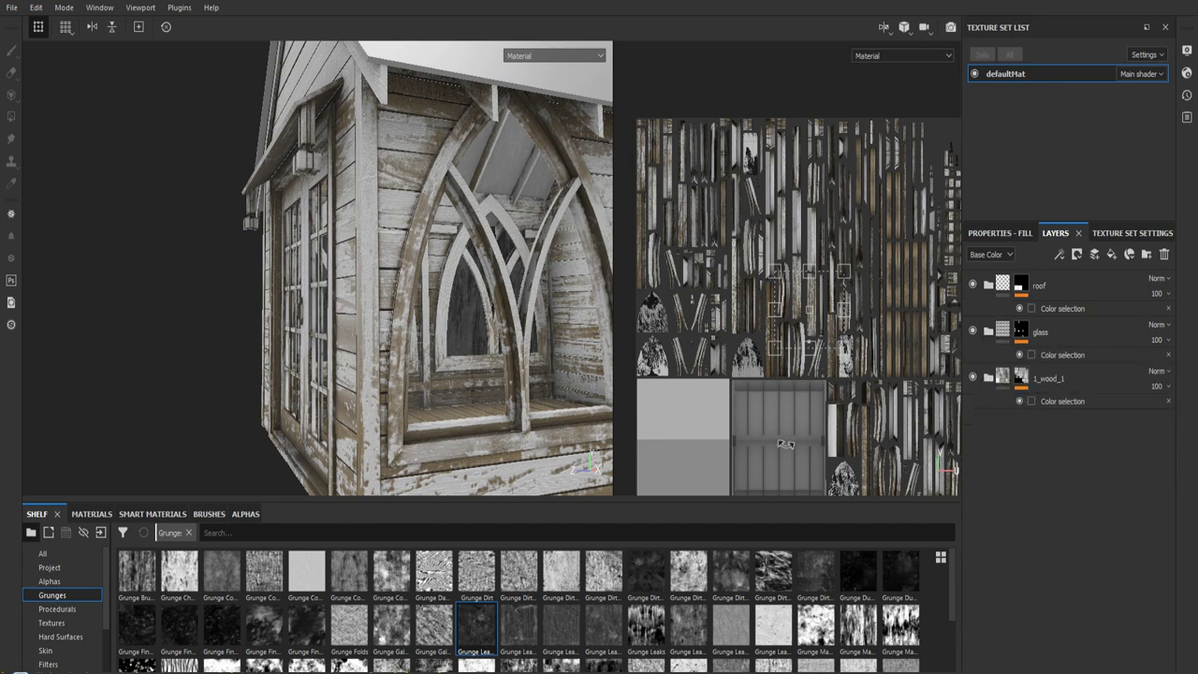
{"action": "mouse_move", "coordinate": [468, 374]}
{"action": "left_mouse_down", "text": "alt"}
{"action": "mouse_move", "coordinate": [497, 341]}
{"action": "mouse_move", "coordinate": [397, 422]}
{"action": "mouse_move", "coordinate": [547, 355]}
{"action": "mouse_move", "coordinate": [546, 420]}
{"action": "mouse_move", "coordinate": [430, 387]}
{"action": "left_mouse_up", "text": "alt"}
{"action": "scroll", "coordinate": [497, 342], "scroll_direction": "up", "scroll_amount": 2}
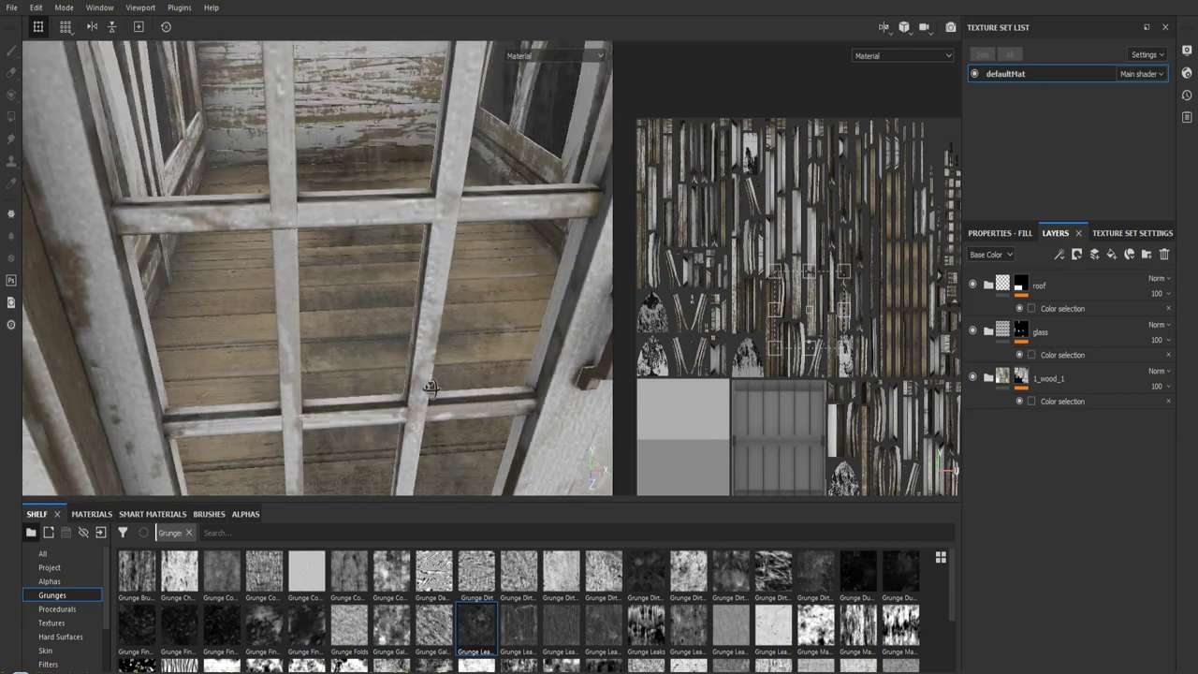
{"action": "left_click_drag", "start_coordinate": [430, 388], "coordinate": [364, 320], "text": "alt"}
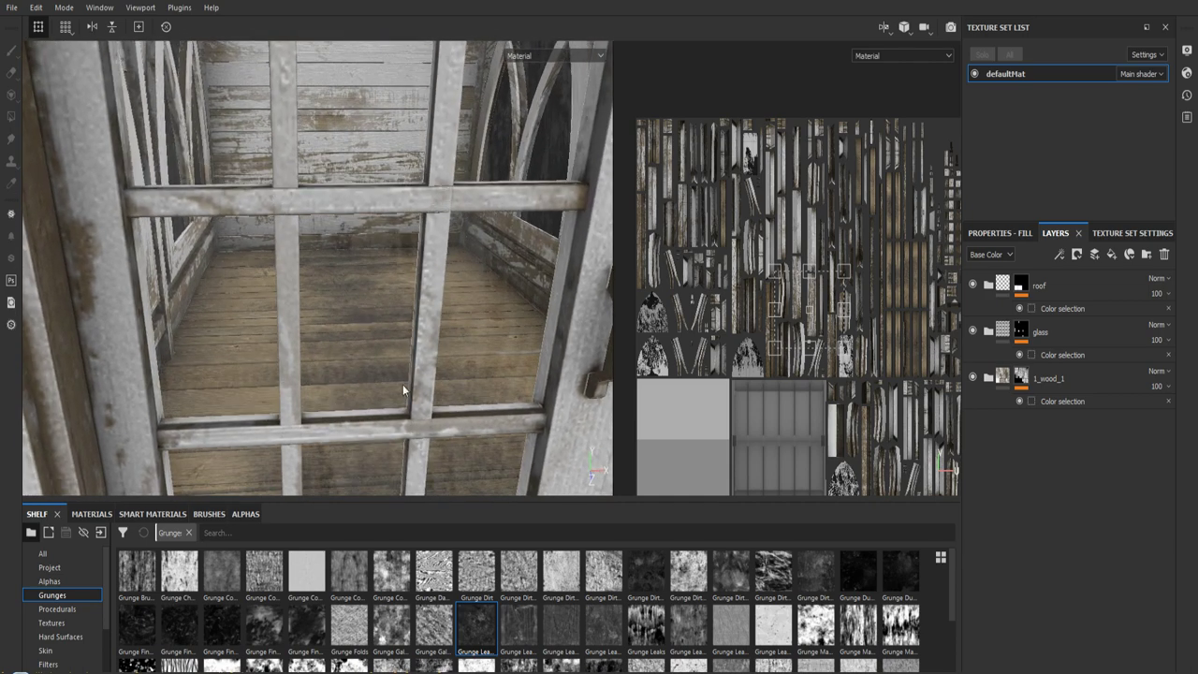
{"action": "mouse_move", "coordinate": [402, 389]}
{"action": "left_mouse_down", "text": "alt"}
{"action": "mouse_move", "coordinate": [369, 358]}
{"action": "mouse_move", "coordinate": [319, 113]}
{"action": "left_mouse_up", "text": "alt"}
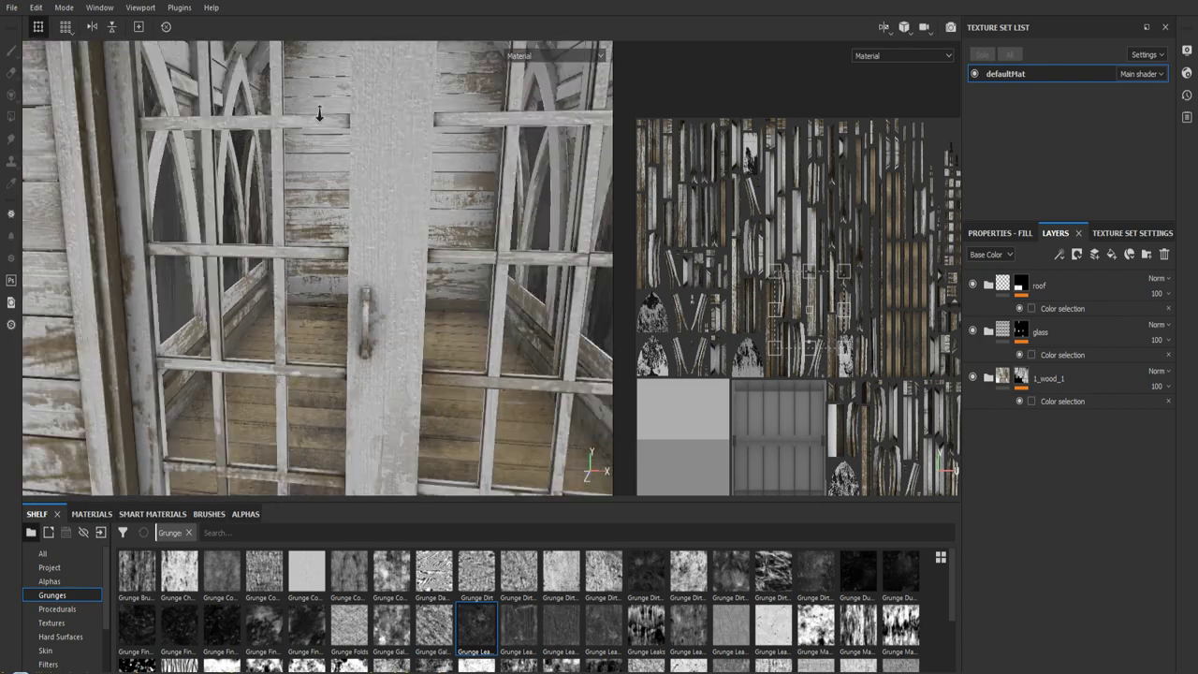
{"action": "mouse_move", "coordinate": [319, 113]}
{"action": "right_mouse_down", "text": "alt"}
{"action": "mouse_move", "coordinate": [398, 139]}
{"action": "mouse_move", "coordinate": [430, 224]}
{"action": "right_mouse_up", "text": "alt"}
{"action": "mouse_move", "coordinate": [430, 224]}
{"action": "left_mouse_down", "text": "alt"}
{"action": "mouse_move", "coordinate": [321, 283]}
{"action": "mouse_move", "coordinate": [304, 279]}
{"action": "left_mouse_up", "text": "alt"}
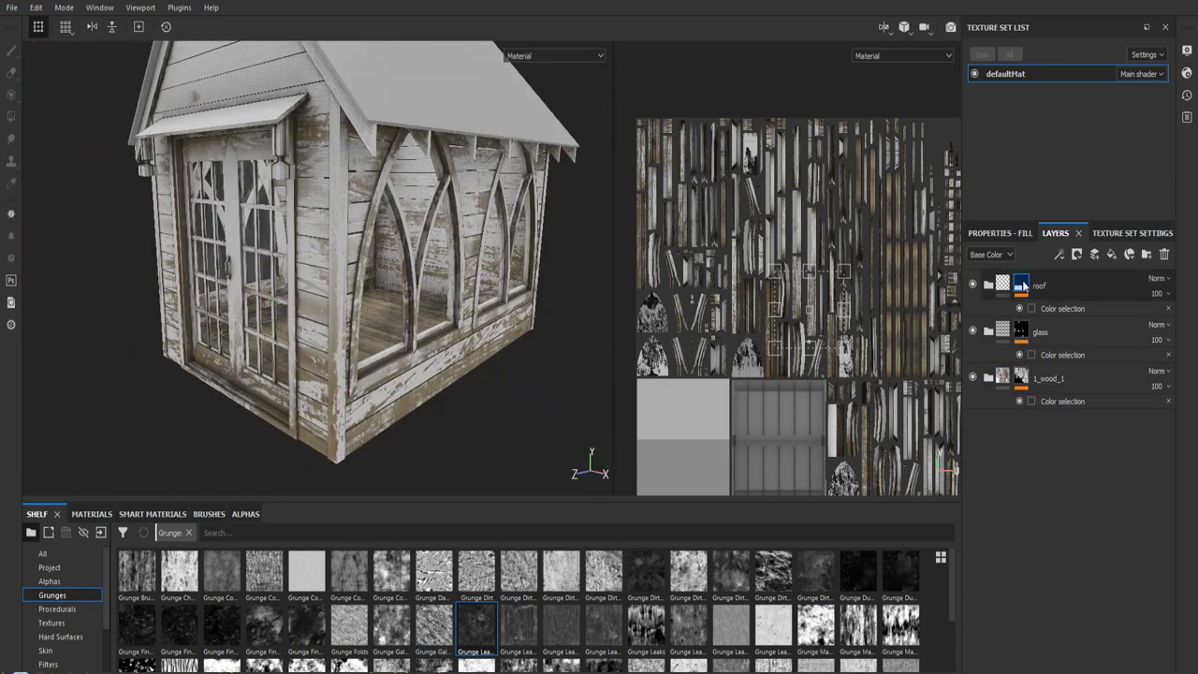
- Expand the roof folder and turn on Fill layer 1 to show the grey shingle roof
{"action": "mouse_move", "coordinate": [561, 269]}
{"action": "left_mouse_down", "text": "alt"}
{"action": "mouse_move", "coordinate": [558, 355]}
{"action": "mouse_move", "coordinate": [533, 193]}
{"action": "mouse_move", "coordinate": [483, 318]}
{"action": "left_mouse_up", "text": "alt"}
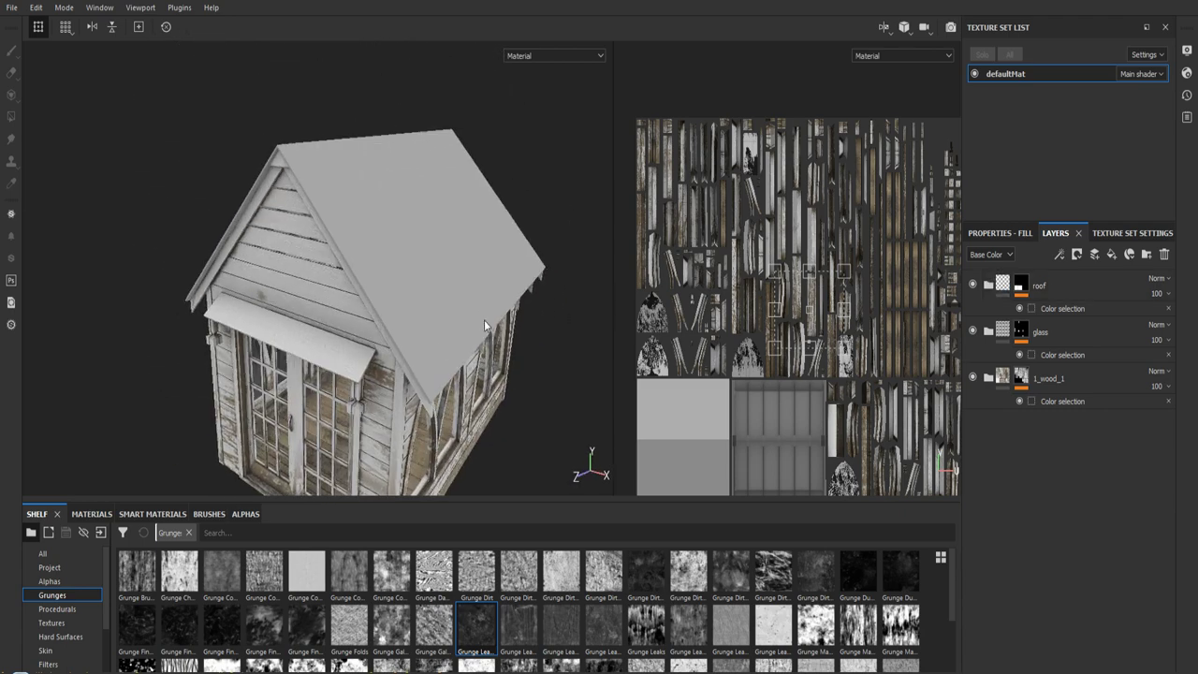
{"action": "mouse_move", "coordinate": [478, 361]}
{"action": "left_mouse_down", "text": "alt"}
{"action": "mouse_move", "coordinate": [455, 328]}
{"action": "mouse_move", "coordinate": [484, 307]}
{"action": "mouse_move", "coordinate": [458, 327]}
{"action": "left_mouse_up", "text": "alt"}
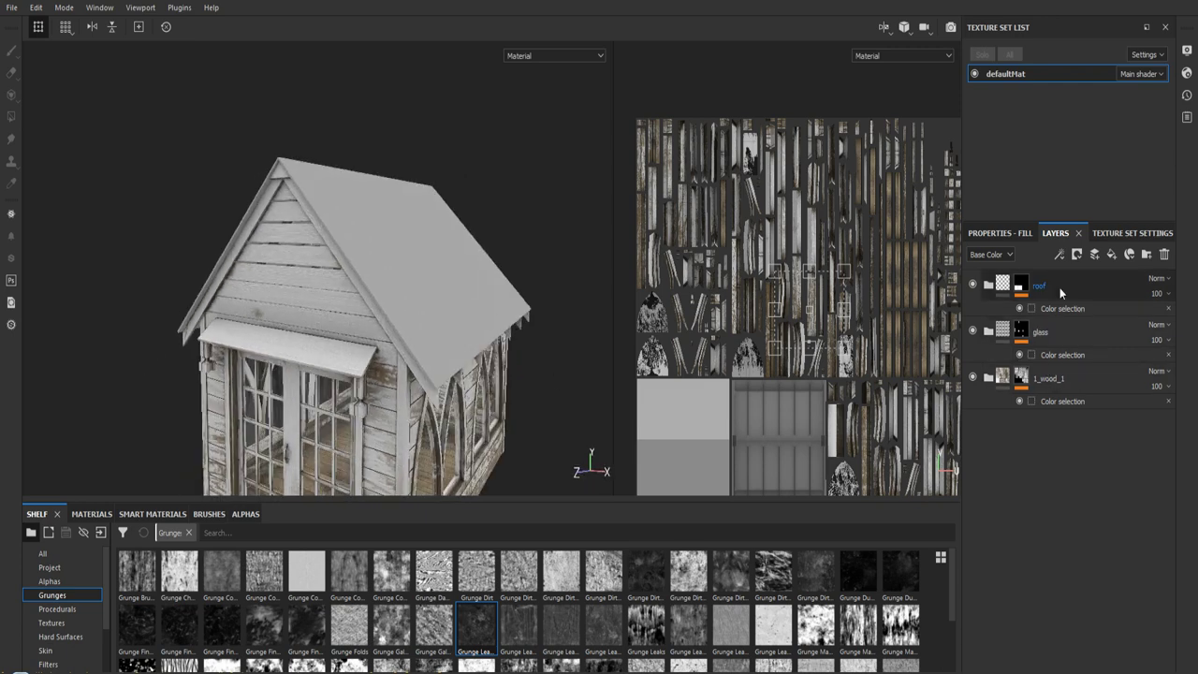
{"action": "left_click", "coordinate": [1025, 286]}
{"action": "left_click", "coordinate": [989, 287]}
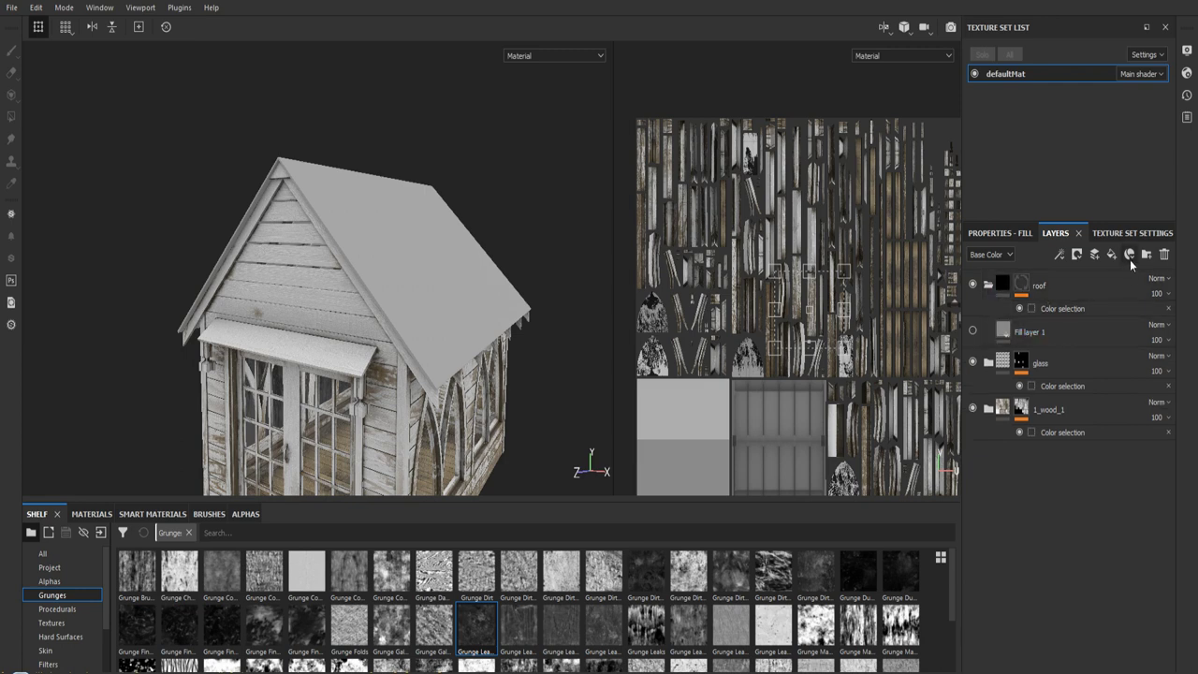
{"action": "left_click", "coordinate": [972, 331]}
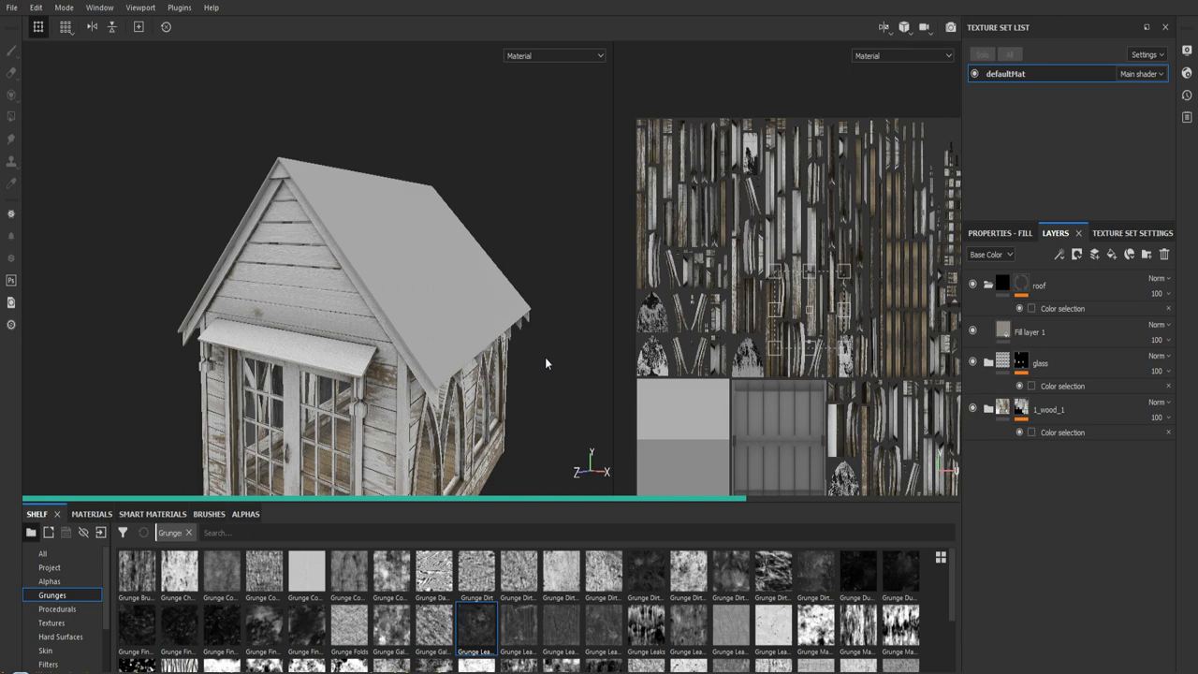
{"action": "left_click_drag", "start_coordinate": [544, 356], "coordinate": [547, 321], "text": "alt"}
{"action": "scroll", "coordinate": [452, 336], "scroll_direction": "up", "scroll_amount": 3}
{"action": "left_click_drag", "start_coordinate": [452, 337], "coordinate": [402, 346], "text": "alt"}
{"action": "scroll", "coordinate": [402, 346], "scroll_direction": "down", "scroll_amount": 3}
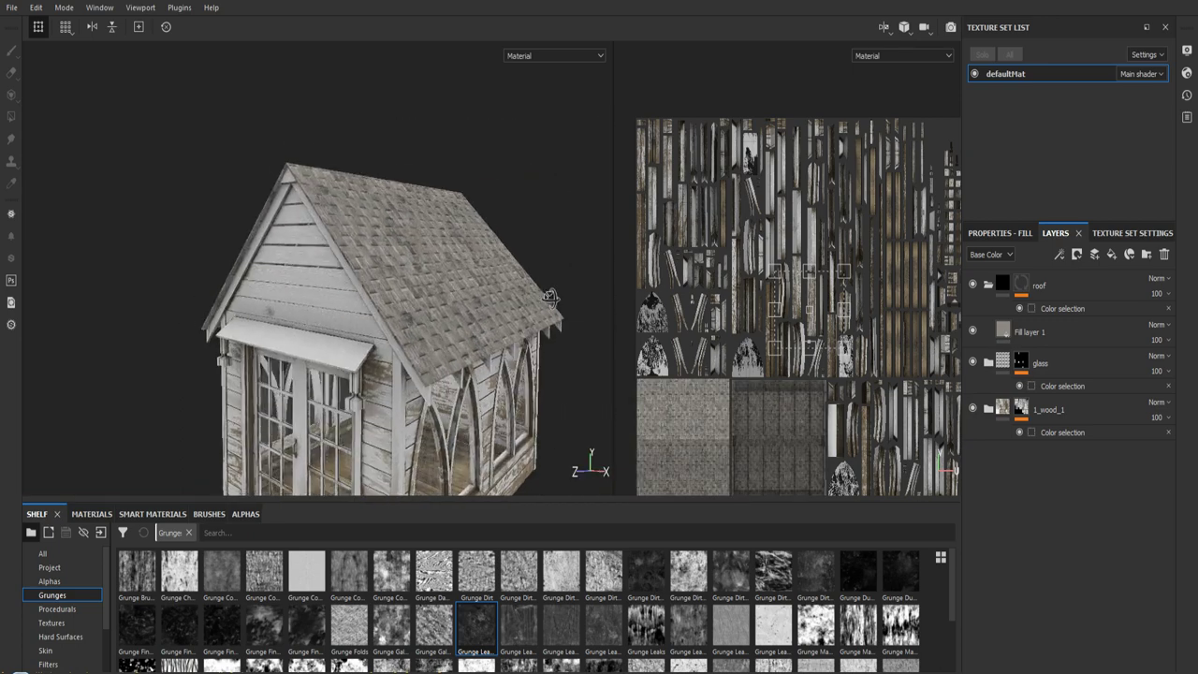
- Open Fill layer 1's fill settings and show the project's textures in the shelf
{"action": "left_click", "coordinate": [1057, 331]}
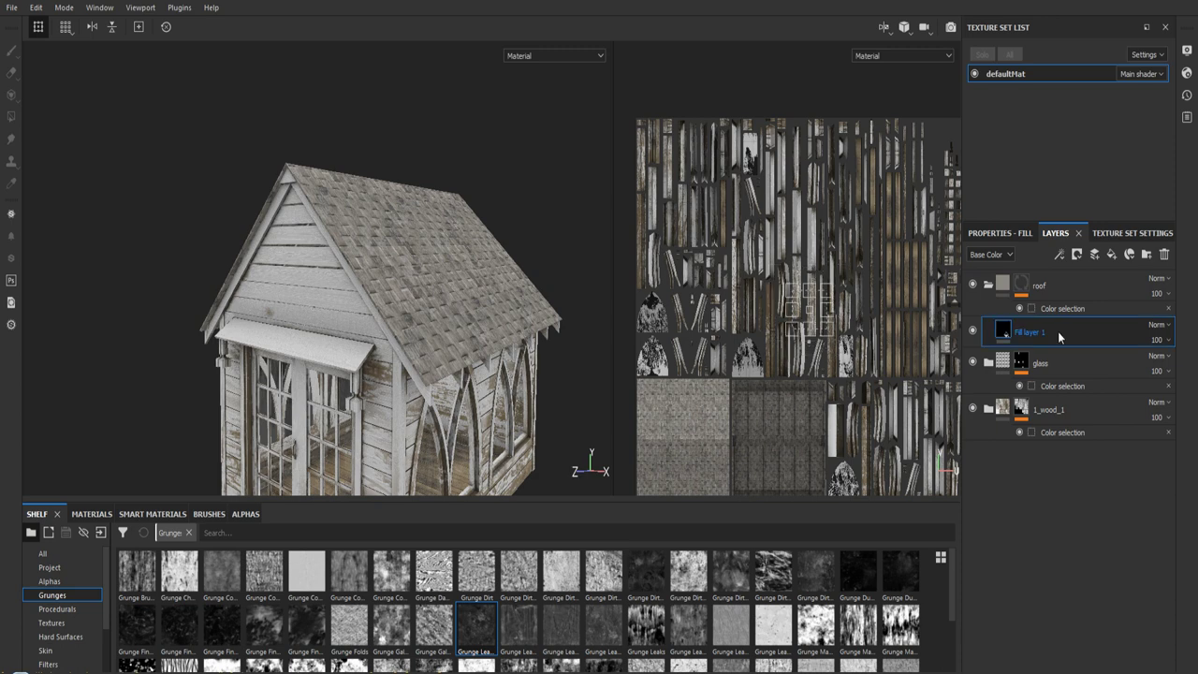
{"action": "left_click", "coordinate": [1017, 234]}
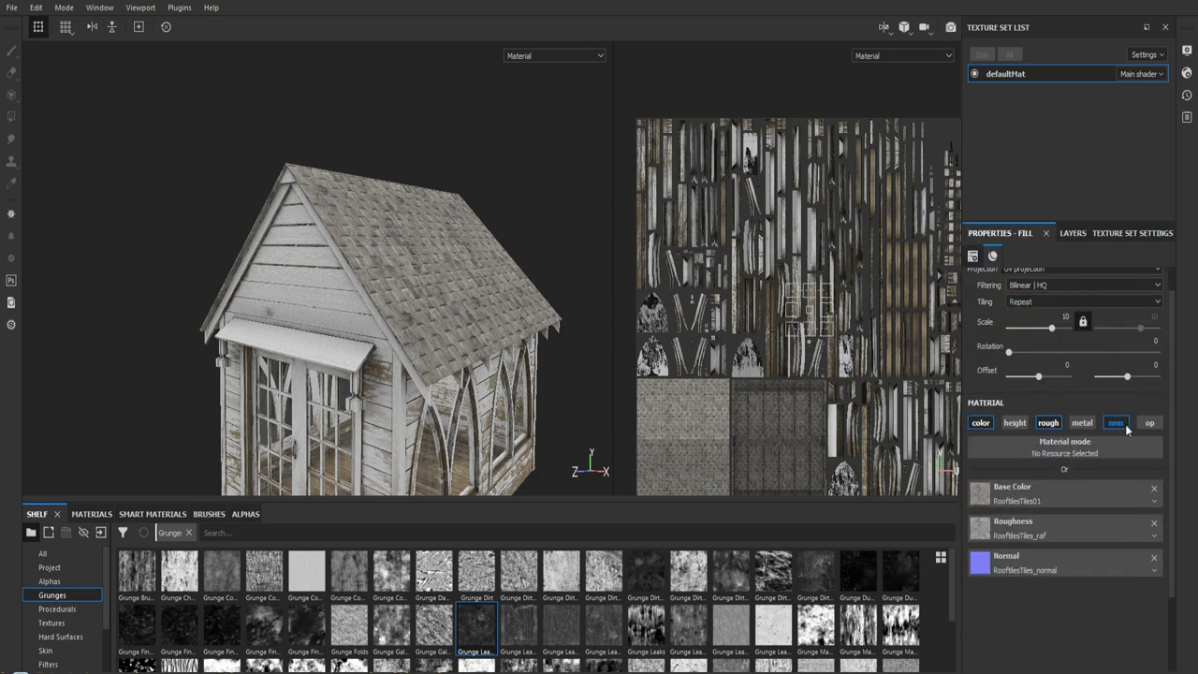
{"action": "mouse_move", "coordinate": [137, 571]}
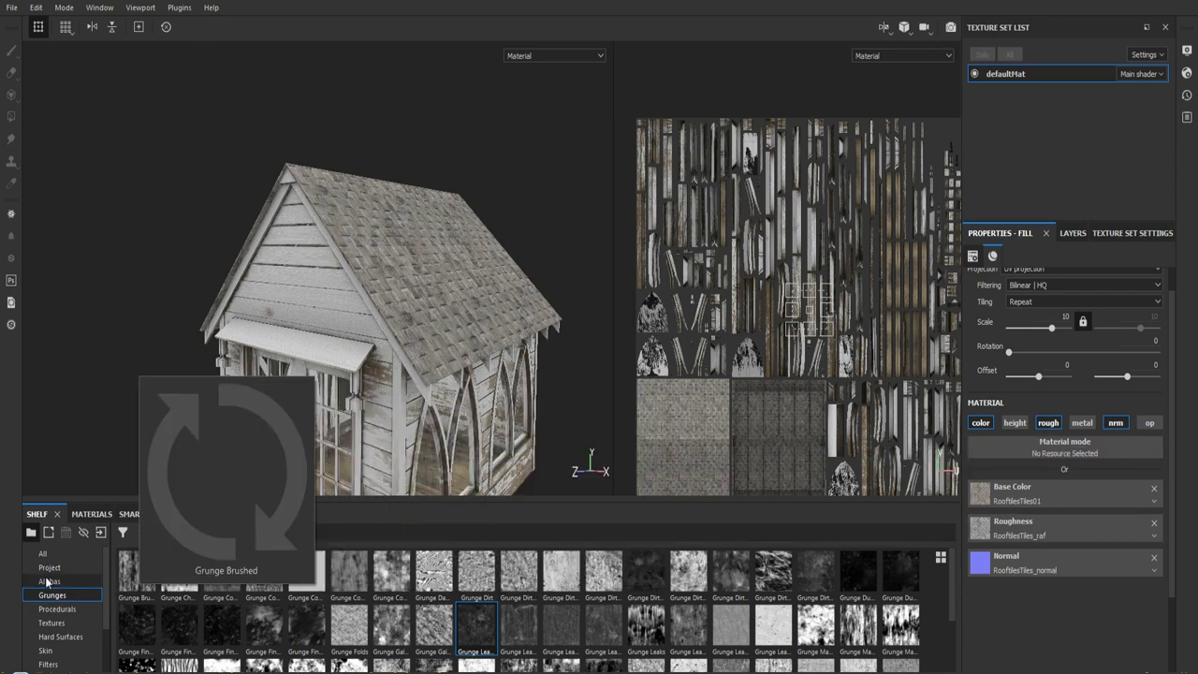
{"action": "left_click", "coordinate": [49, 567]}
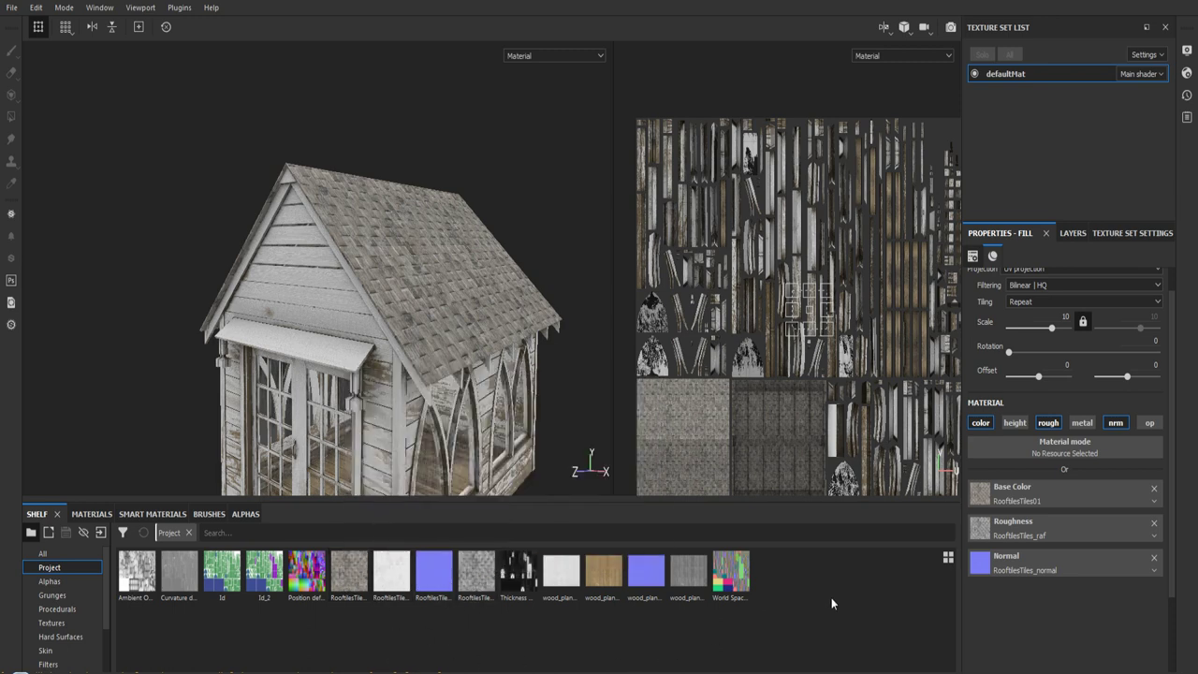
- Enable the roof fill's height channel with RooftilesTiles_cav and inspect the embossed tiles closely
{"action": "left_click", "coordinate": [1014, 423]}
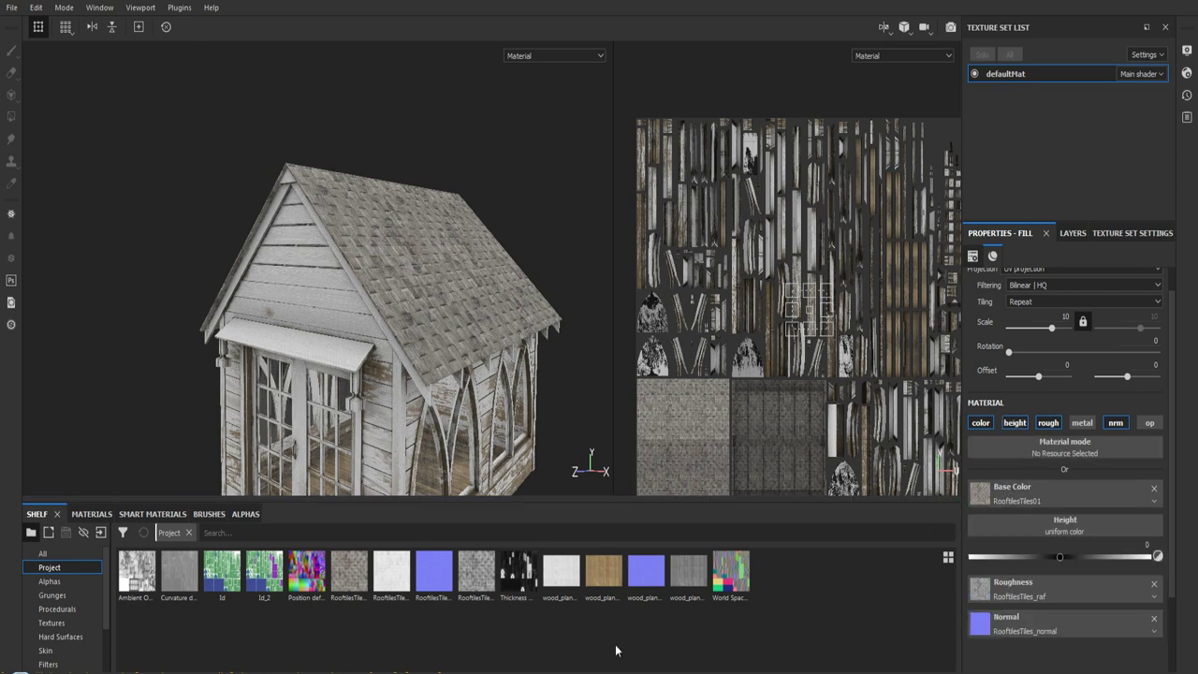
{"action": "mouse_move", "coordinate": [391, 573]}
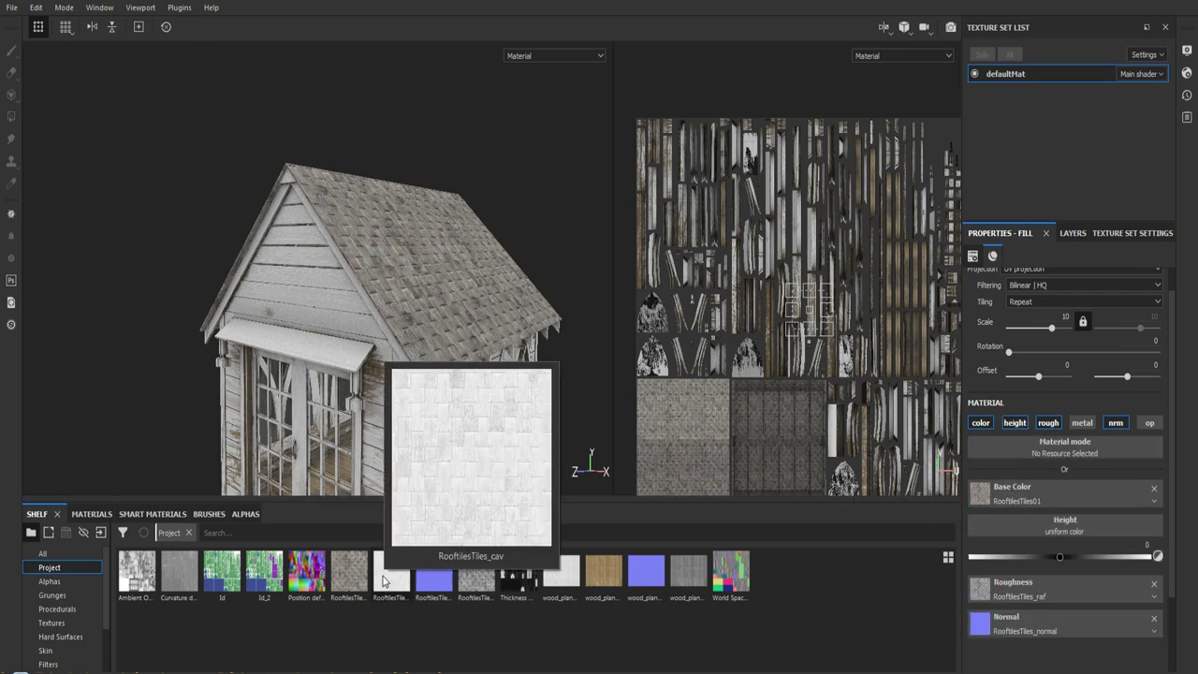
{"action": "left_click_drag", "start_coordinate": [383, 581], "coordinate": [1024, 531]}
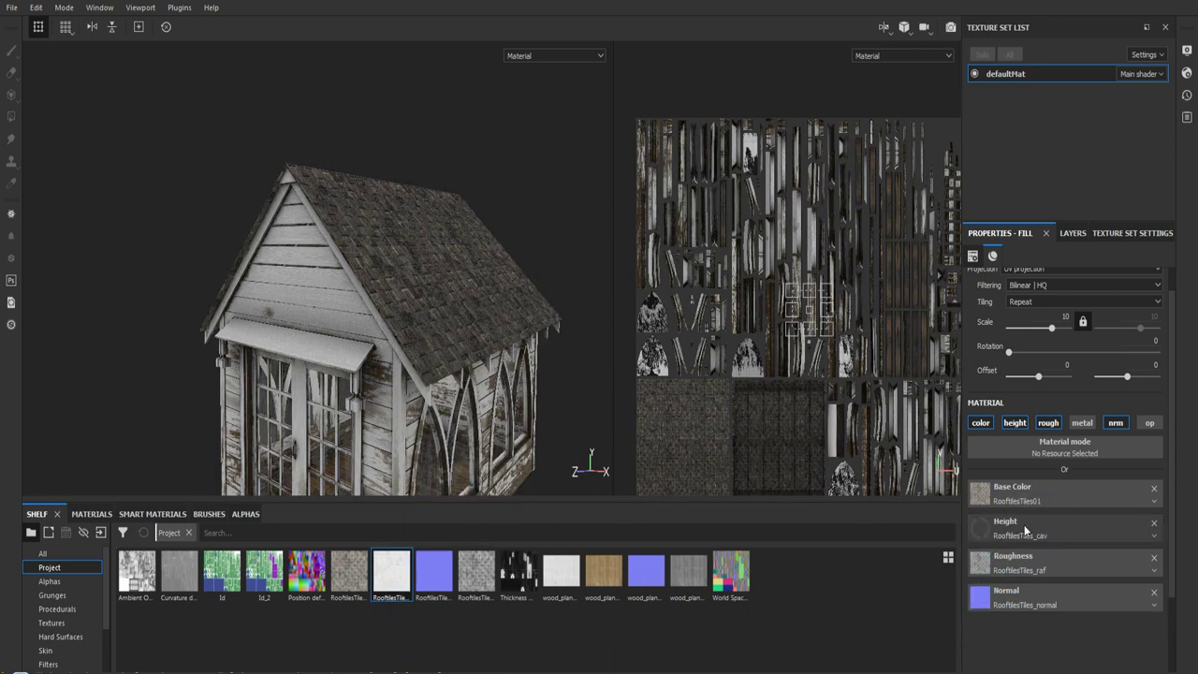
{"action": "scroll", "coordinate": [421, 374], "scroll_direction": "up", "scroll_amount": 2}
{"action": "scroll", "coordinate": [421, 374], "scroll_direction": "up", "scroll_amount": 2}
{"action": "scroll", "coordinate": [459, 379], "scroll_direction": "up", "scroll_amount": 2}
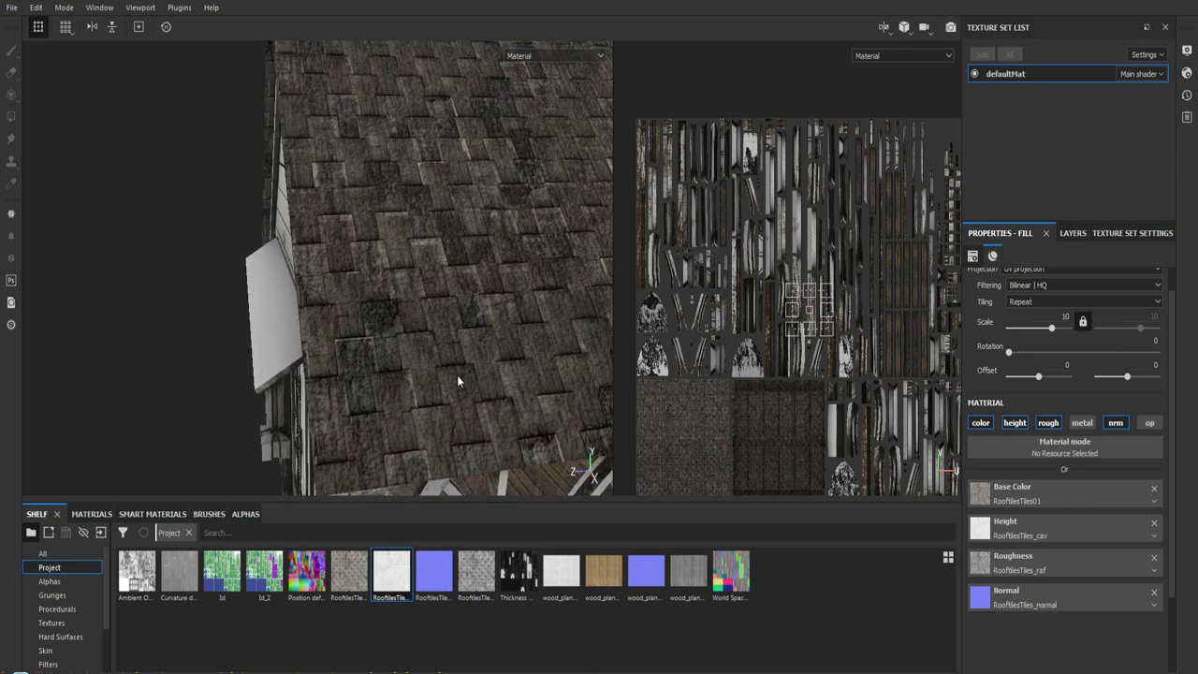
{"action": "scroll", "coordinate": [459, 380], "scroll_direction": "up", "scroll_amount": 2}
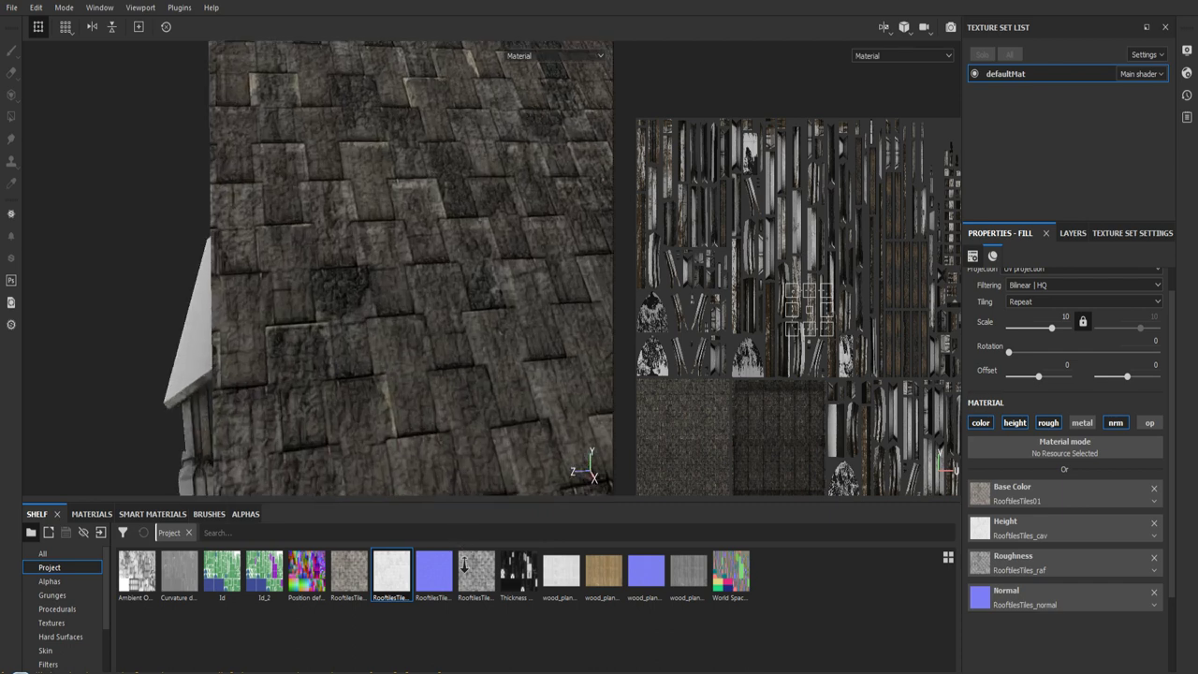
{"action": "left_click_drag", "start_coordinate": [449, 421], "coordinate": [455, 436], "text": "alt"}
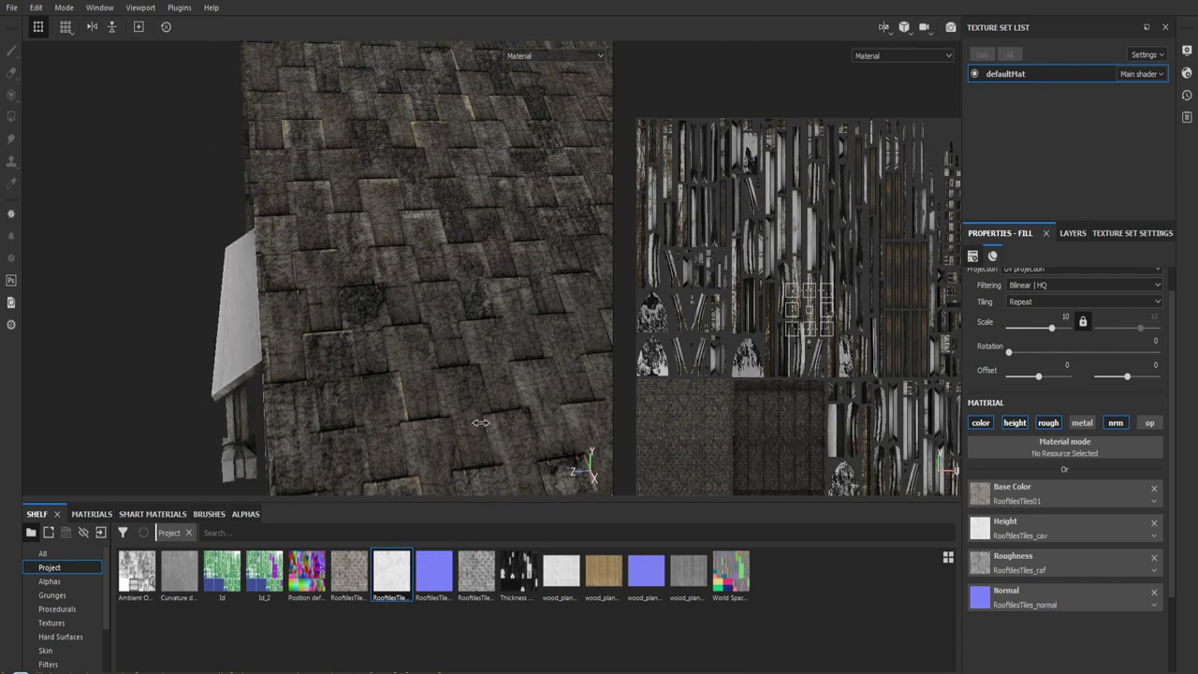
{"action": "left_click_drag", "start_coordinate": [492, 429], "coordinate": [469, 299], "text": "alt"}
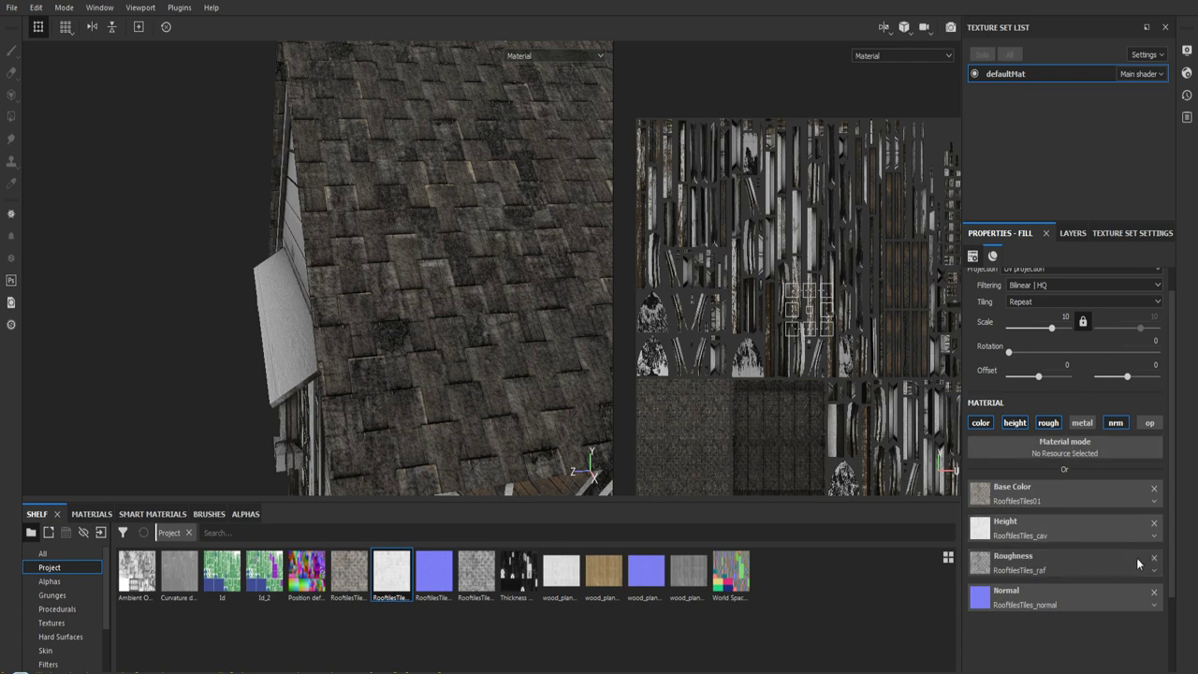
- Clear the RooftilesTiles_cav height map so tiles turn light grey, viewing the shed's front
{"action": "left_click", "coordinate": [1153, 526]}
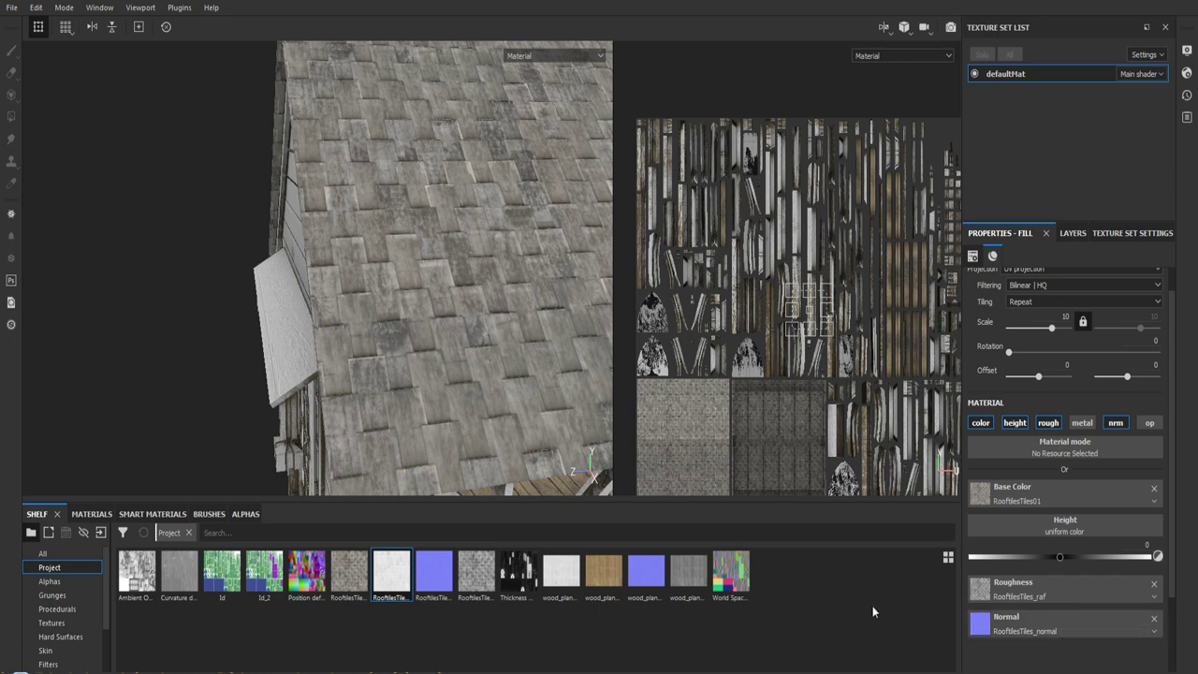
{"action": "scroll", "coordinate": [481, 339], "scroll_direction": "down", "scroll_amount": 3}
{"action": "scroll", "coordinate": [481, 340], "scroll_direction": "down", "scroll_amount": 2}
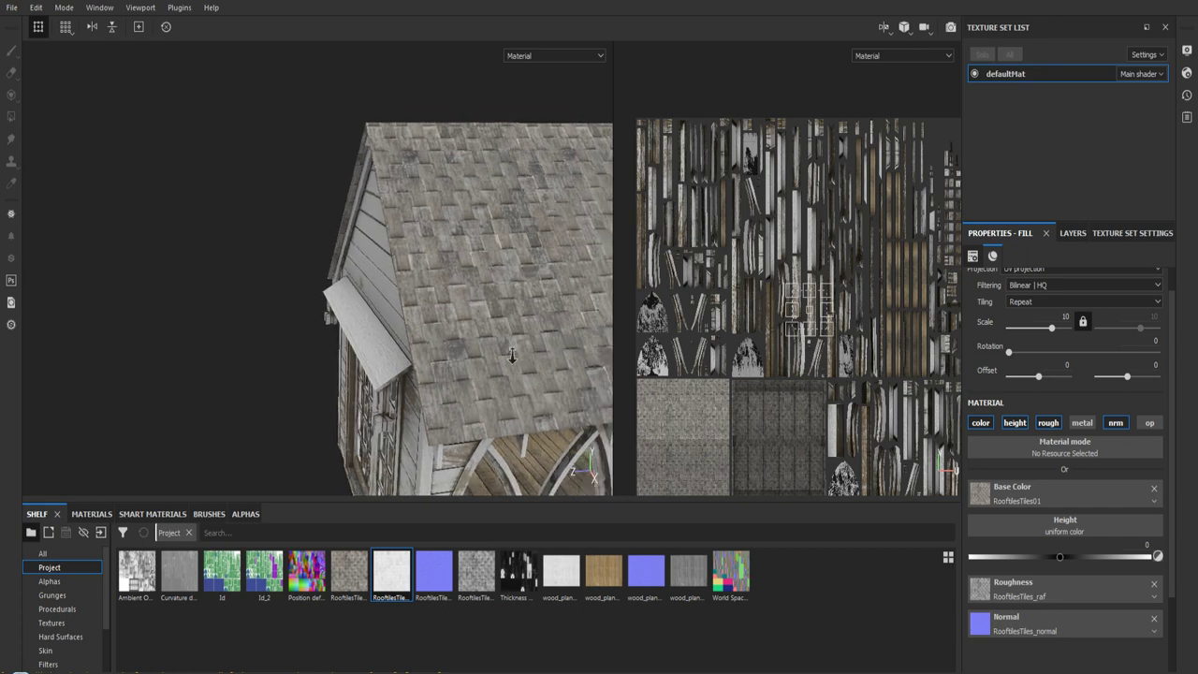
{"action": "scroll", "coordinate": [481, 339], "scroll_direction": "down", "scroll_amount": 2}
{"action": "left_click_drag", "start_coordinate": [481, 340], "coordinate": [465, 285], "text": "alt"}
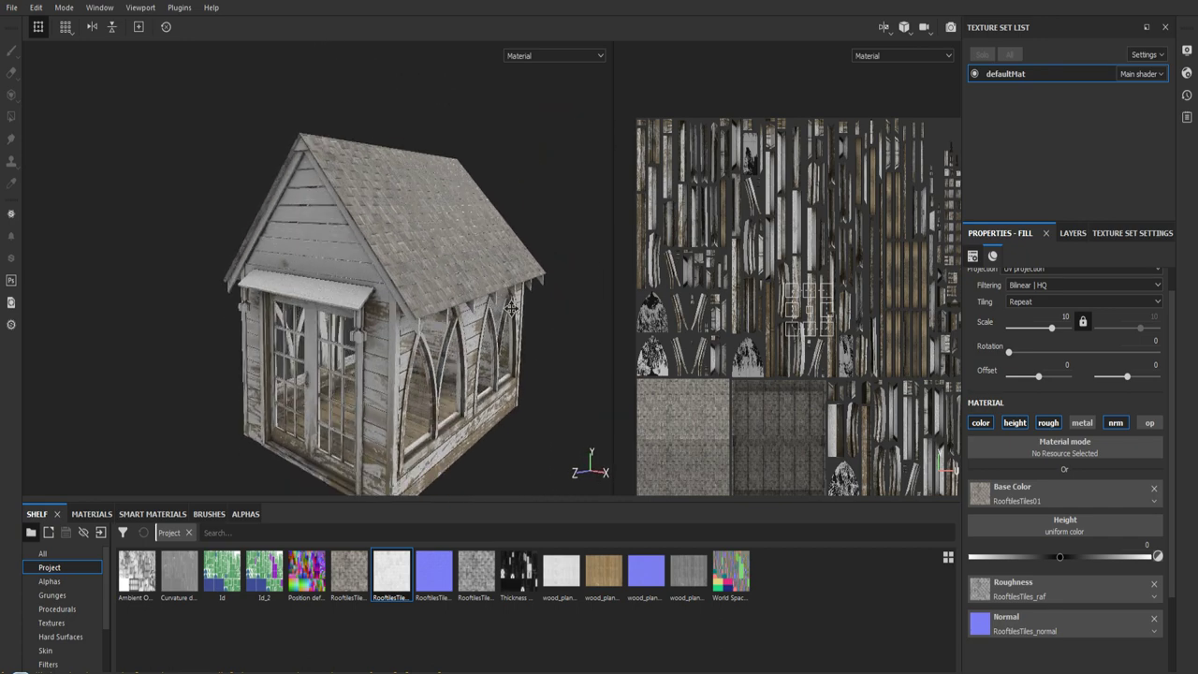
{"action": "left_click_drag", "start_coordinate": [465, 284], "coordinate": [468, 203], "text": "alt"}
{"action": "left_click", "coordinate": [1072, 233]}
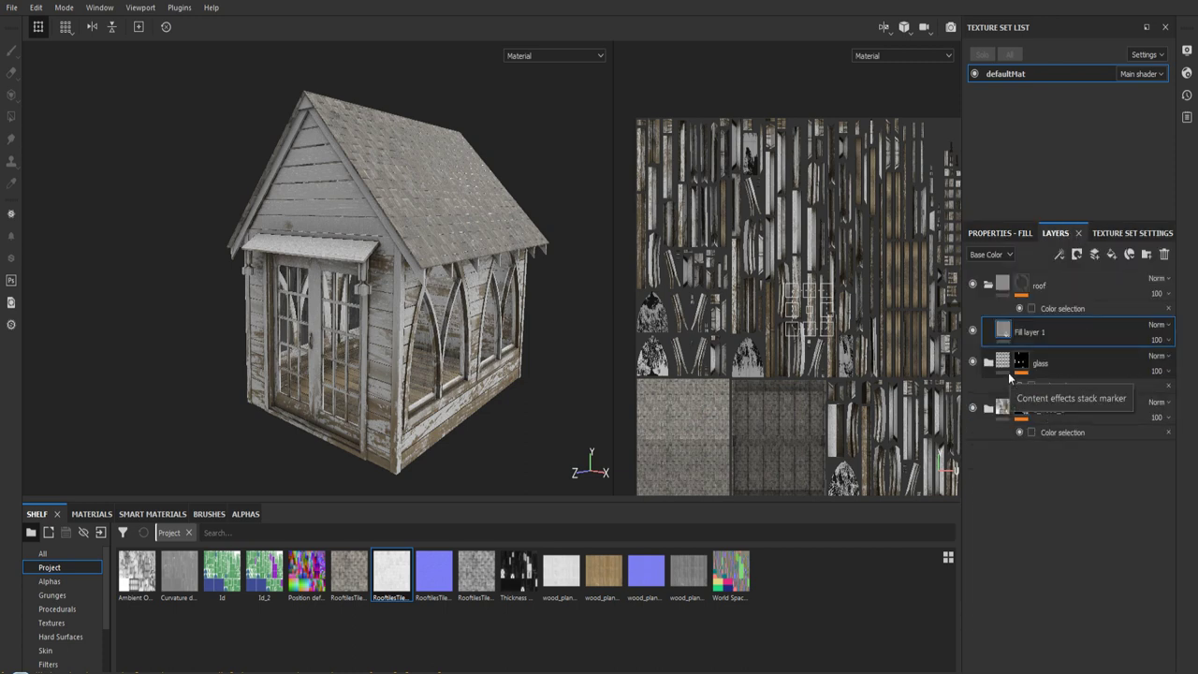
- Expand 1_wood_1, review the raf layer's fill settings, then check its context menu in the stack
{"action": "left_click", "coordinate": [989, 408]}
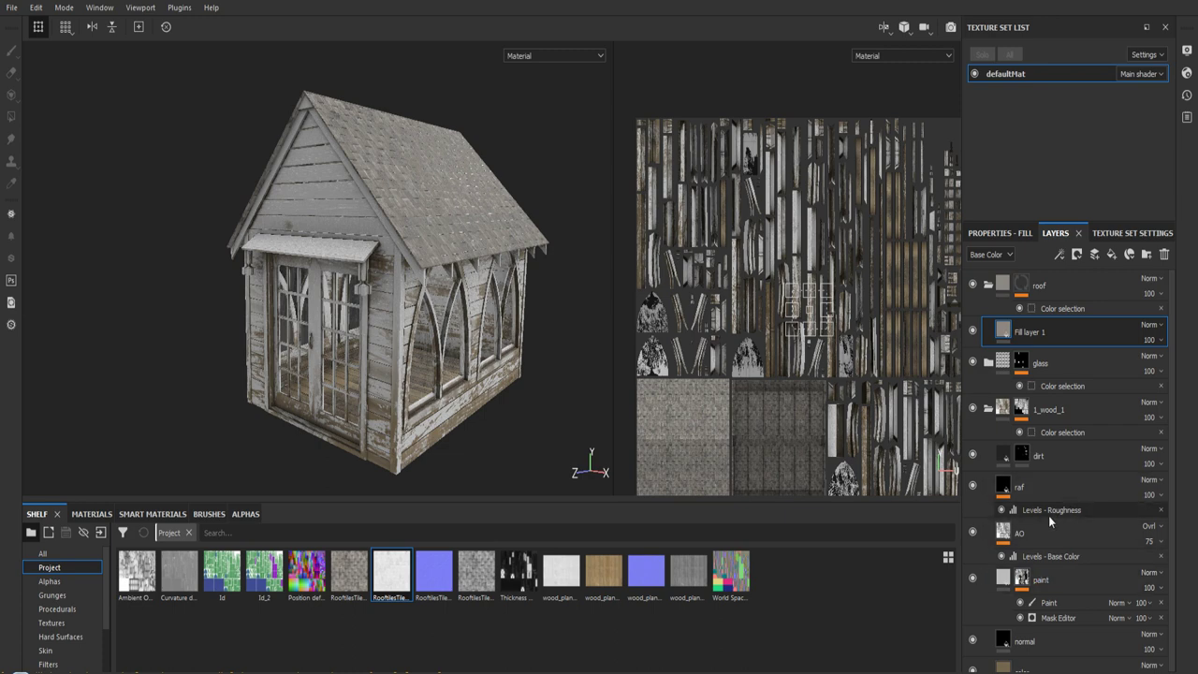
{"action": "left_click", "coordinate": [1056, 480]}
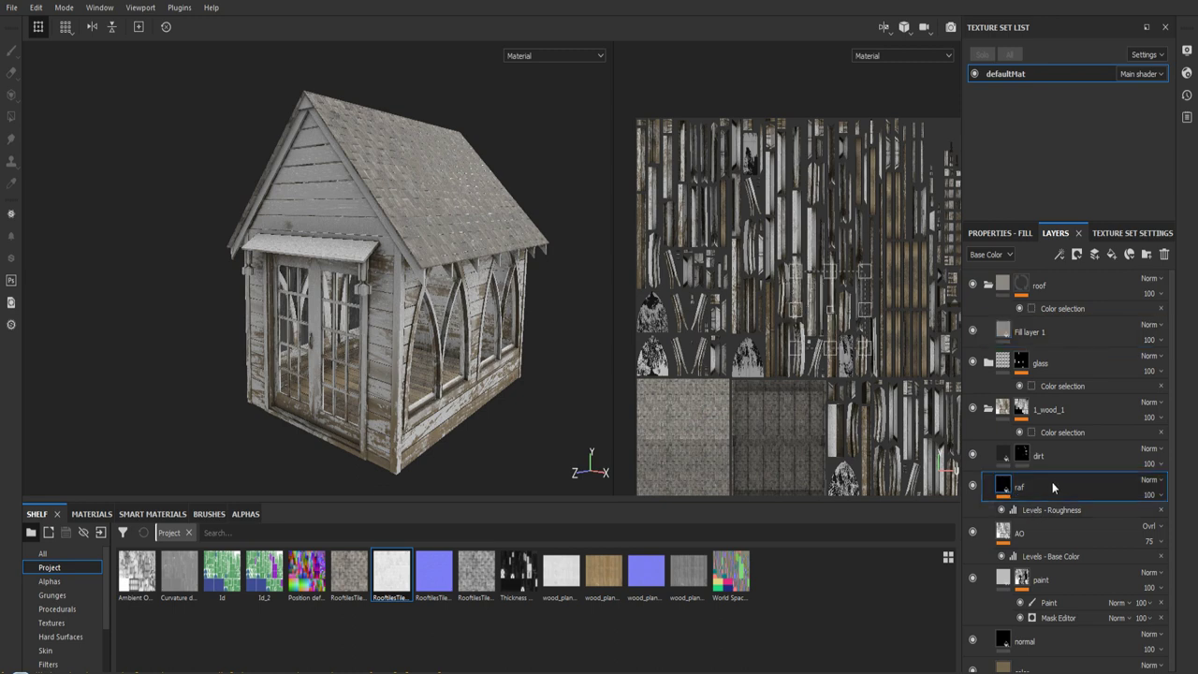
{"action": "left_click", "coordinate": [1000, 233]}
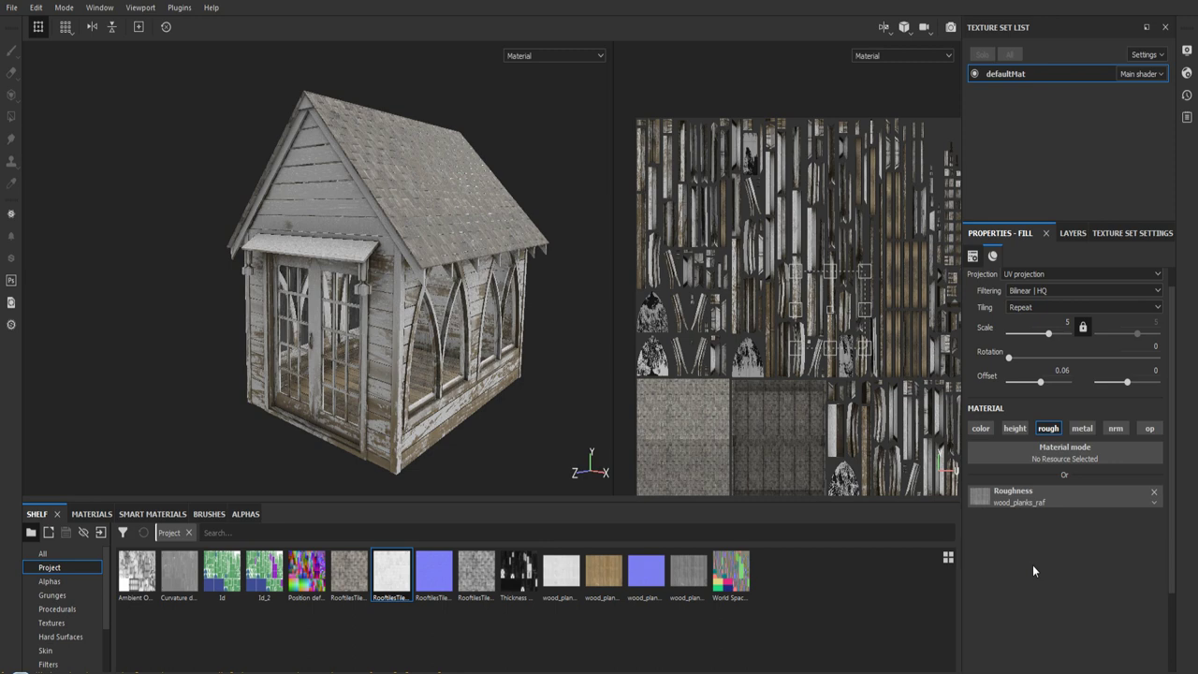
{"action": "left_click", "coordinate": [1071, 233]}
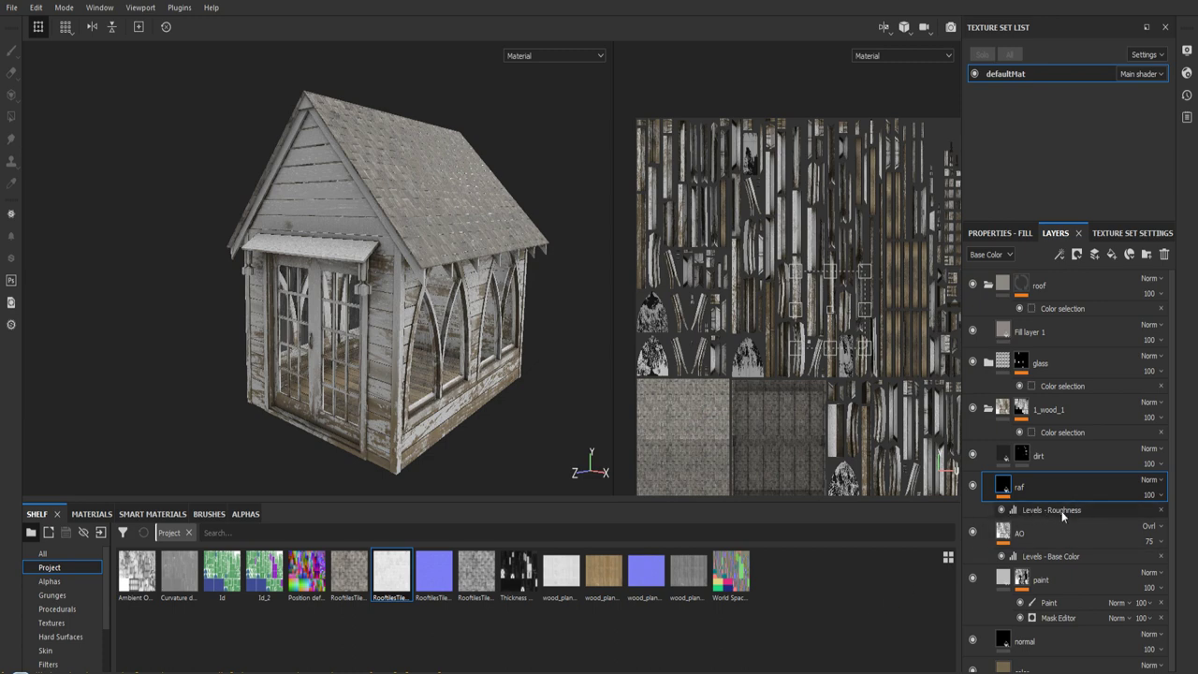
{"action": "right_click", "coordinate": [1003, 491]}
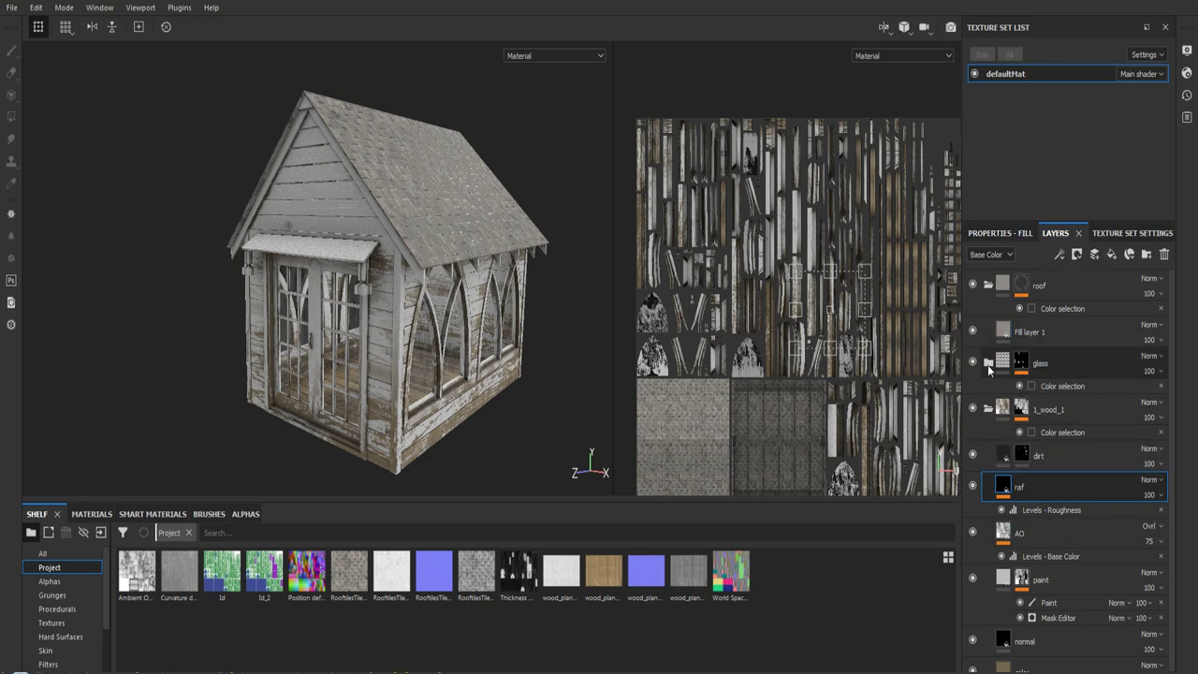
- Show Fill layer 1's roof-tile fill properties and zoom in close on the shingled roof
{"action": "left_click", "coordinate": [1070, 331]}
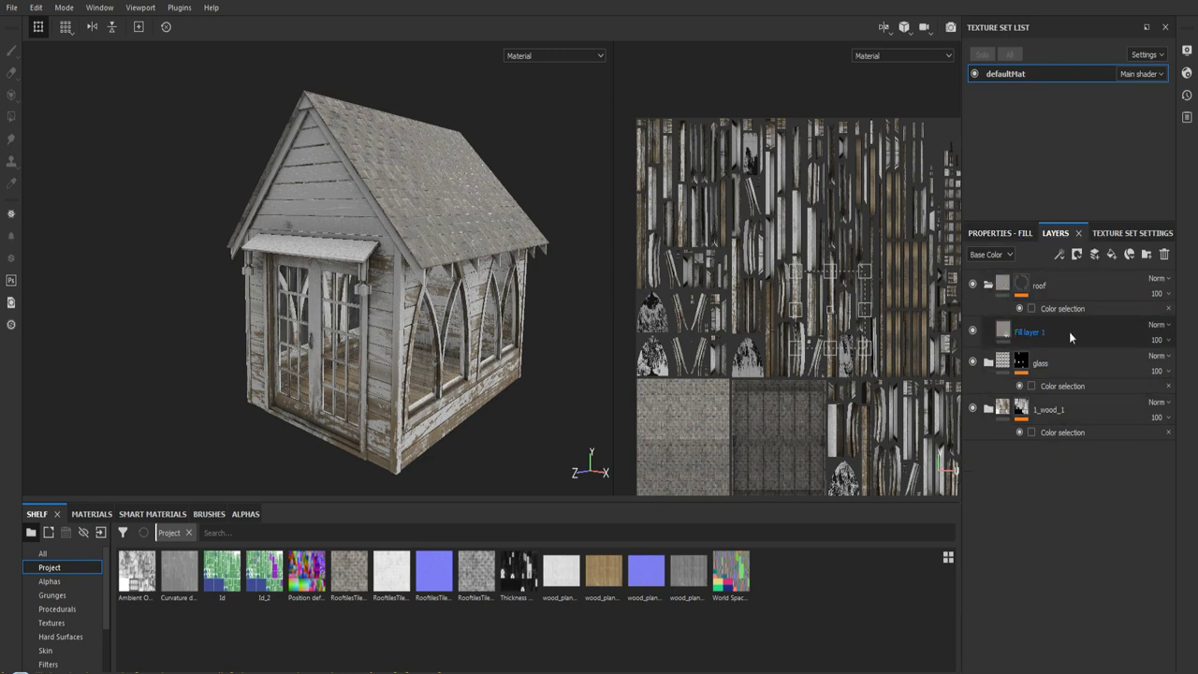
{"action": "left_click", "coordinate": [1003, 233]}
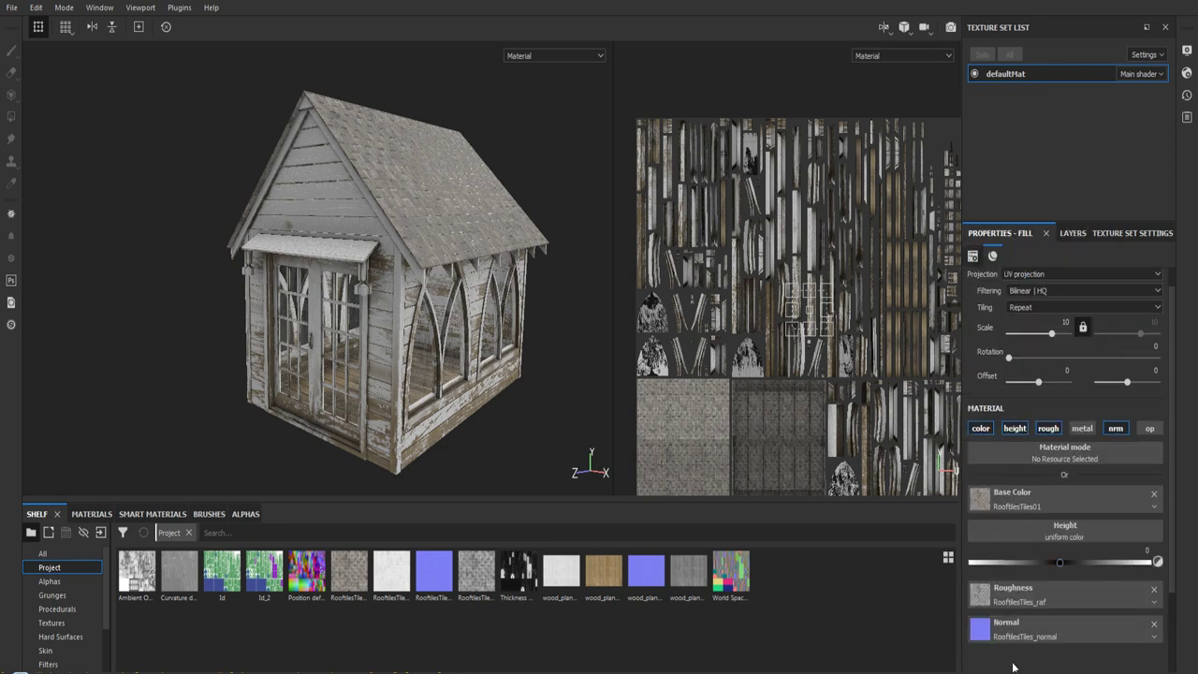
{"action": "left_click_drag", "start_coordinate": [568, 309], "coordinate": [562, 314], "text": "alt"}
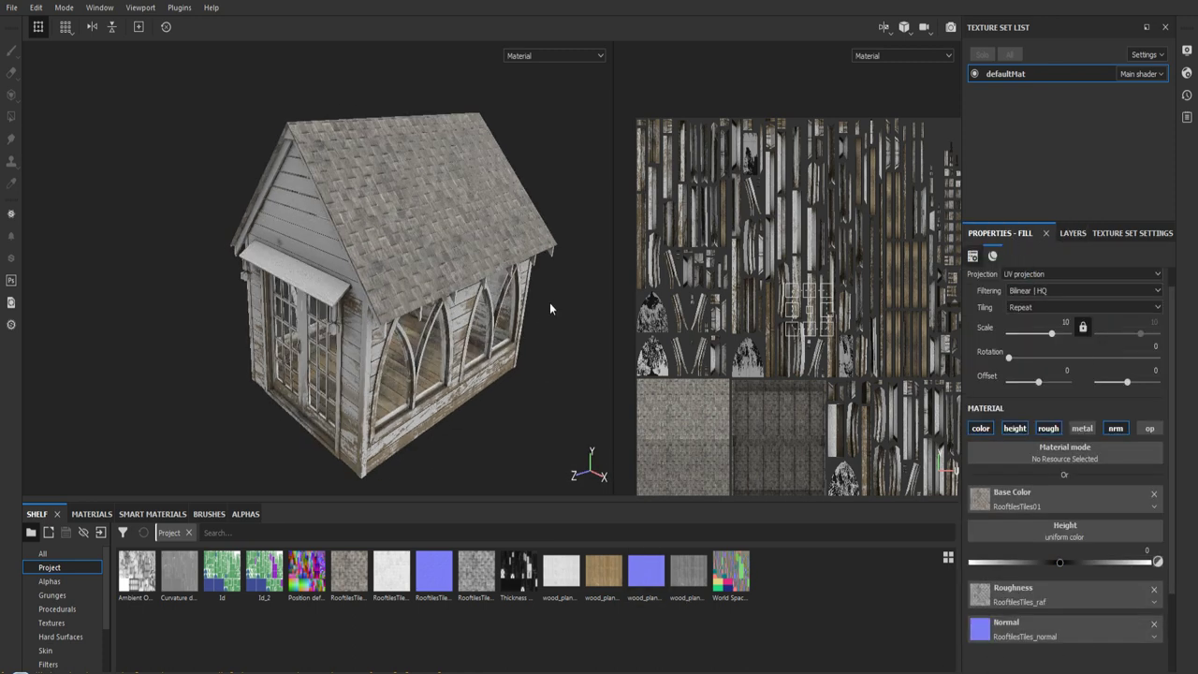
{"action": "right_click_drag", "start_coordinate": [562, 314], "coordinate": [505, 625], "text": "alt"}
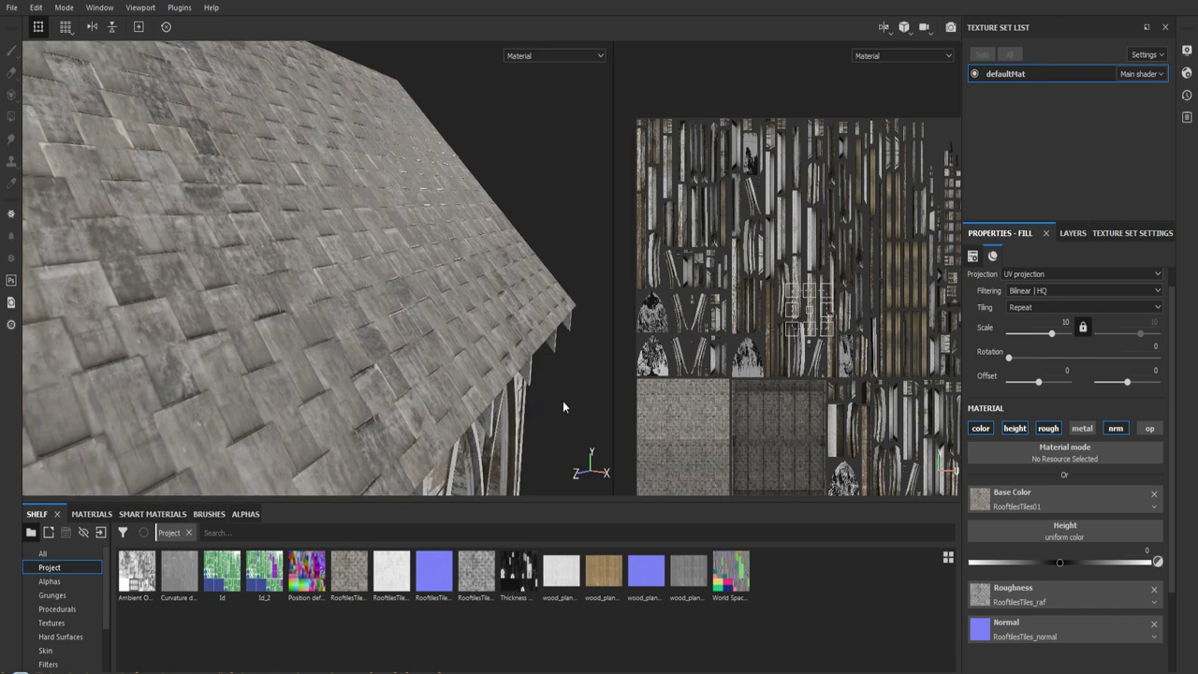
- Orbit around the roof tiles, ending on an oblique close-up of the roof edge
{"action": "right_click_drag", "start_coordinate": [524, 417], "coordinate": [556, 407], "text": "shift"}
{"action": "left_click_drag", "start_coordinate": [556, 407], "coordinate": [559, 422], "text": "alt"}
{"action": "right_click_drag", "start_coordinate": [559, 421], "coordinate": [547, 326], "text": "shift"}
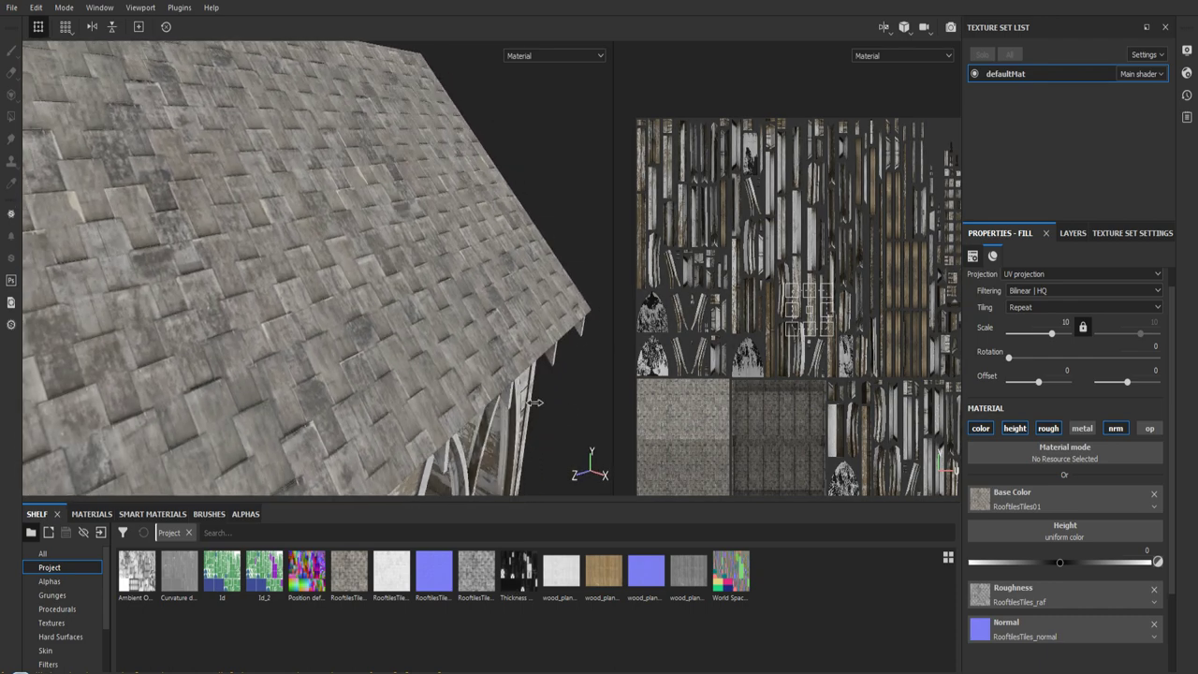
{"action": "mouse_move", "coordinate": [547, 327]}
{"action": "left_mouse_down", "text": "alt"}
{"action": "mouse_move", "coordinate": [600, 379]}
{"action": "mouse_move", "coordinate": [412, 340]}
{"action": "left_mouse_up", "text": "alt"}
{"action": "mouse_move", "coordinate": [412, 339]}
{"action": "right_mouse_down", "text": "alt"}
{"action": "mouse_move", "coordinate": [368, 382]}
{"action": "mouse_move", "coordinate": [393, 373]}
{"action": "right_mouse_up", "text": "alt"}
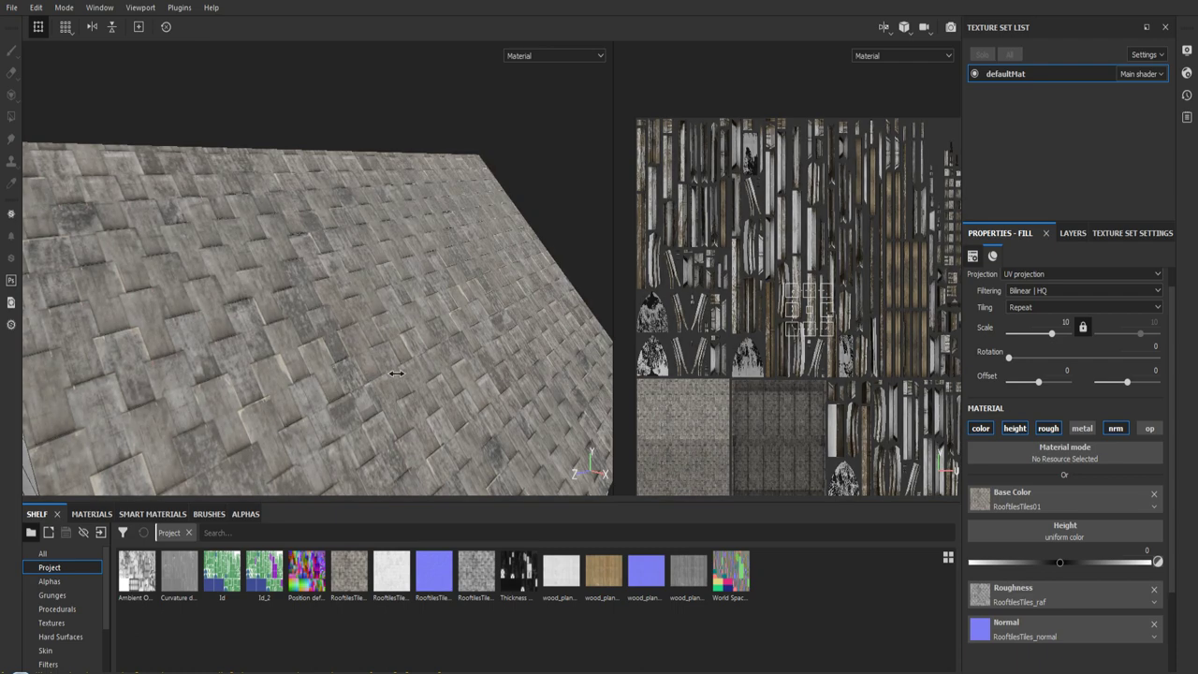
{"action": "right_click_drag", "start_coordinate": [397, 373], "coordinate": [421, 547], "text": "alt"}
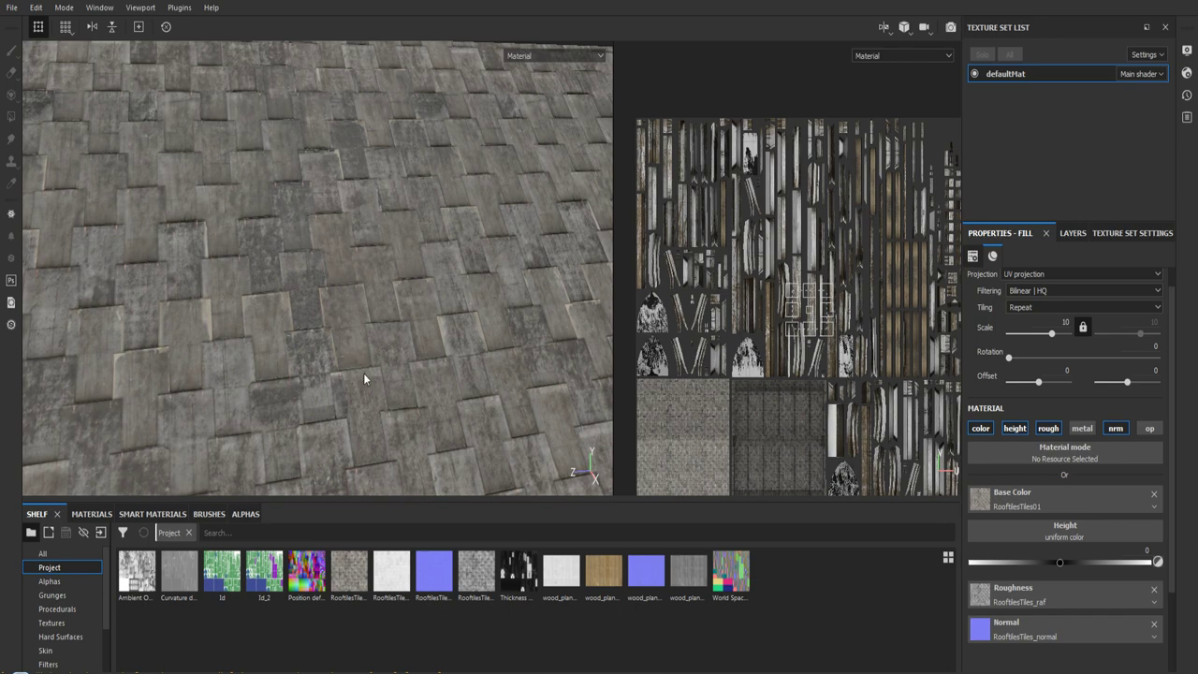
{"action": "left_click_drag", "start_coordinate": [365, 379], "coordinate": [483, 360], "text": "alt"}
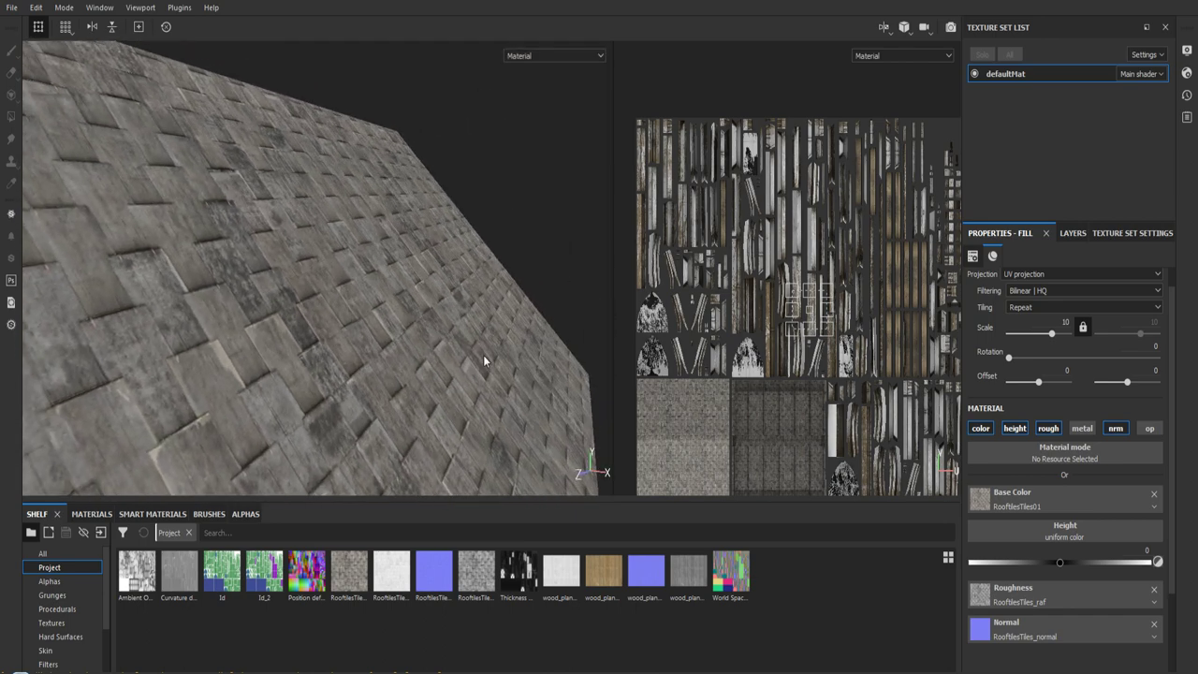
{"action": "key", "text": "c"}
{"action": "key", "text": "c"}
{"action": "key", "text": "c"}
{"action": "key", "text": "c"}
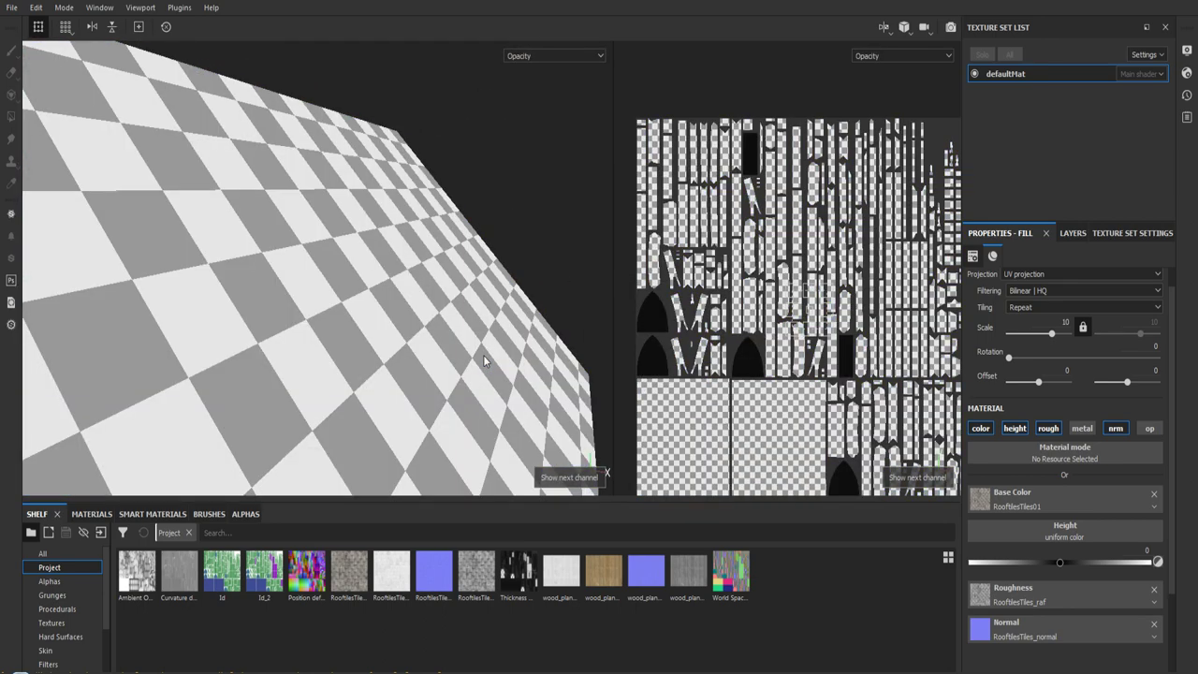
{"action": "key", "text": "c"}
{"action": "key", "text": "c"}
{"action": "key", "text": "c"}
{"action": "key", "text": "c"}
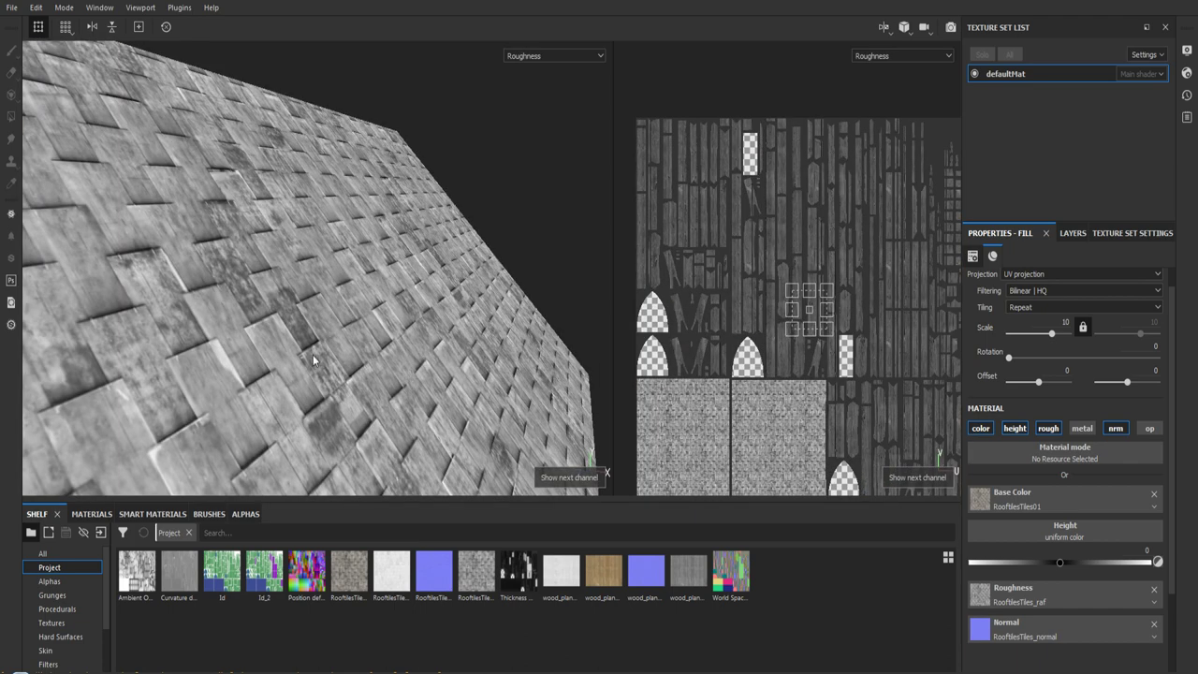
{"action": "key", "text": "m"}
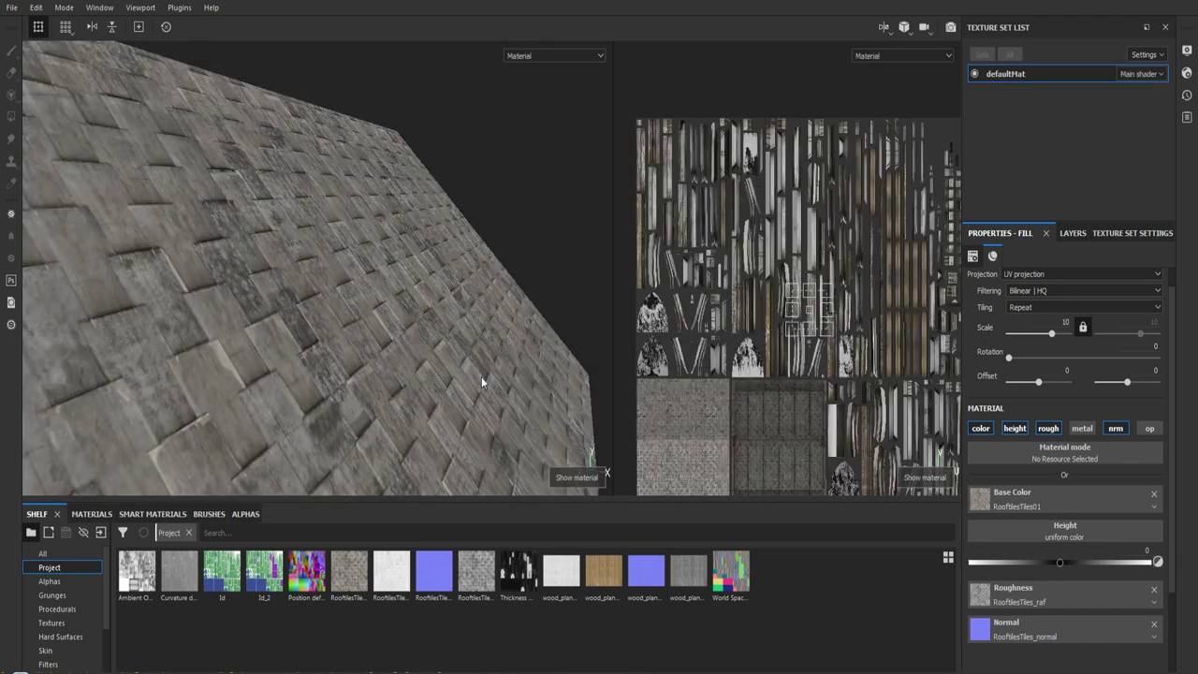
{"action": "right_click_drag", "start_coordinate": [471, 375], "coordinate": [403, 366], "text": "shift"}
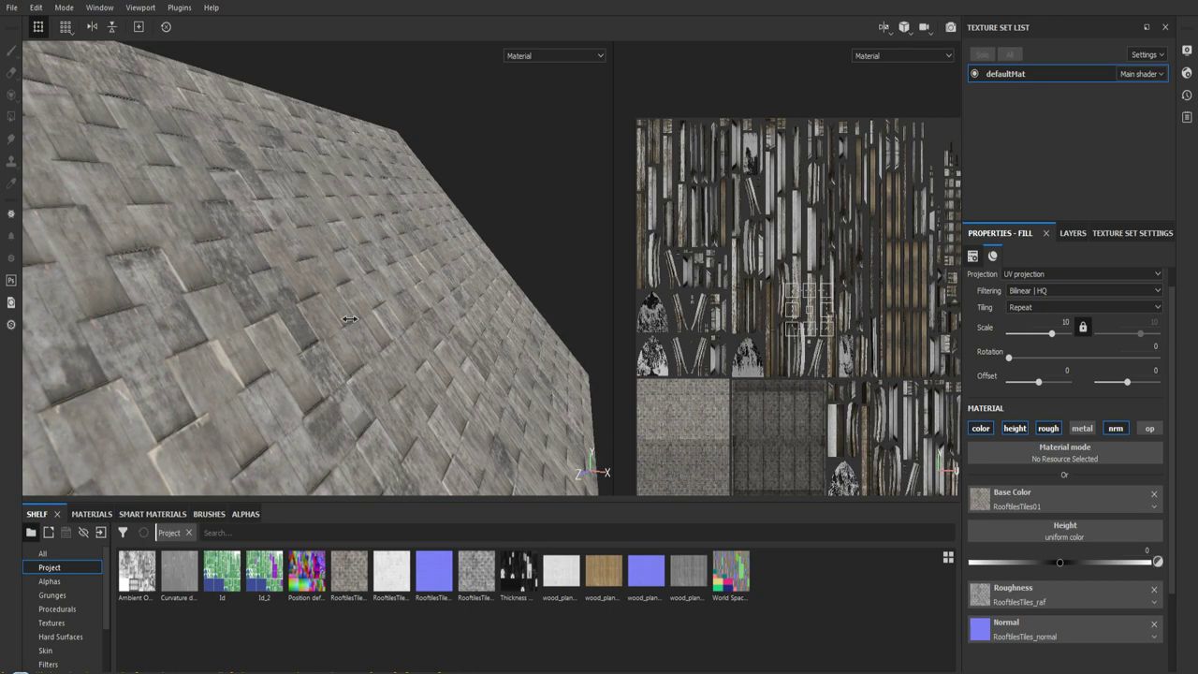
{"action": "mouse_move", "coordinate": [369, 321]}
{"action": "right_mouse_down", "text": "alt"}
{"action": "mouse_move", "coordinate": [329, 117]}
{"action": "mouse_move", "coordinate": [329, 221]}
{"action": "right_mouse_up", "text": "alt"}
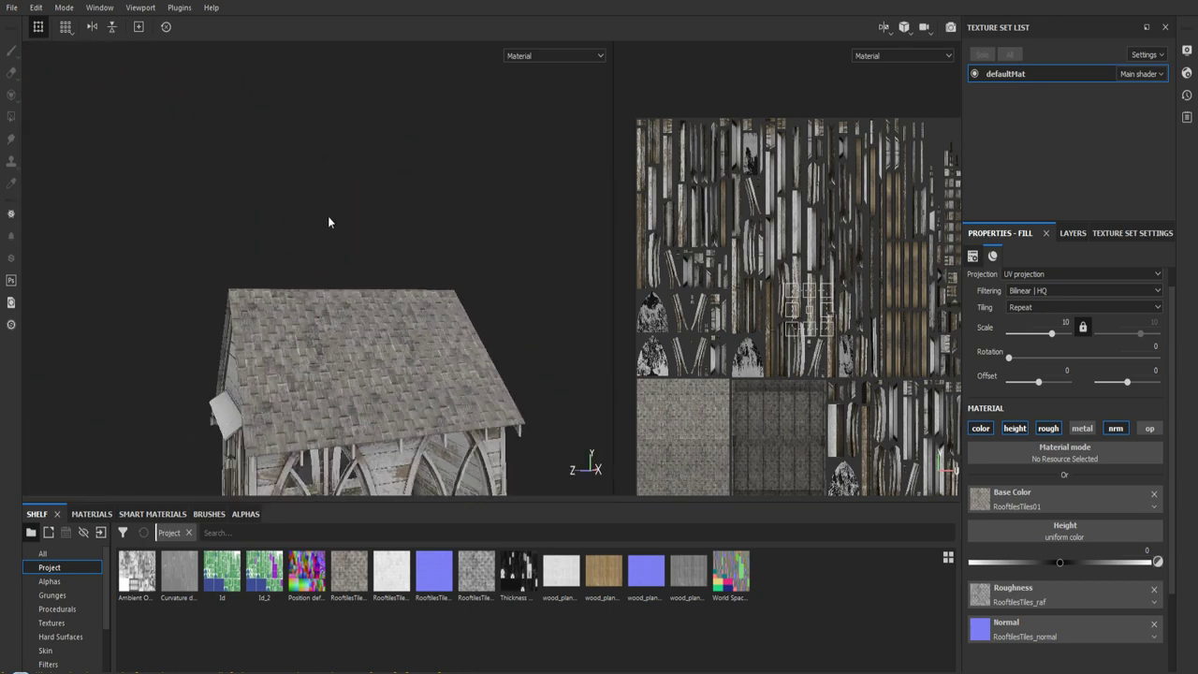
{"action": "left_click_drag", "start_coordinate": [329, 222], "coordinate": [433, 321], "text": "alt"}
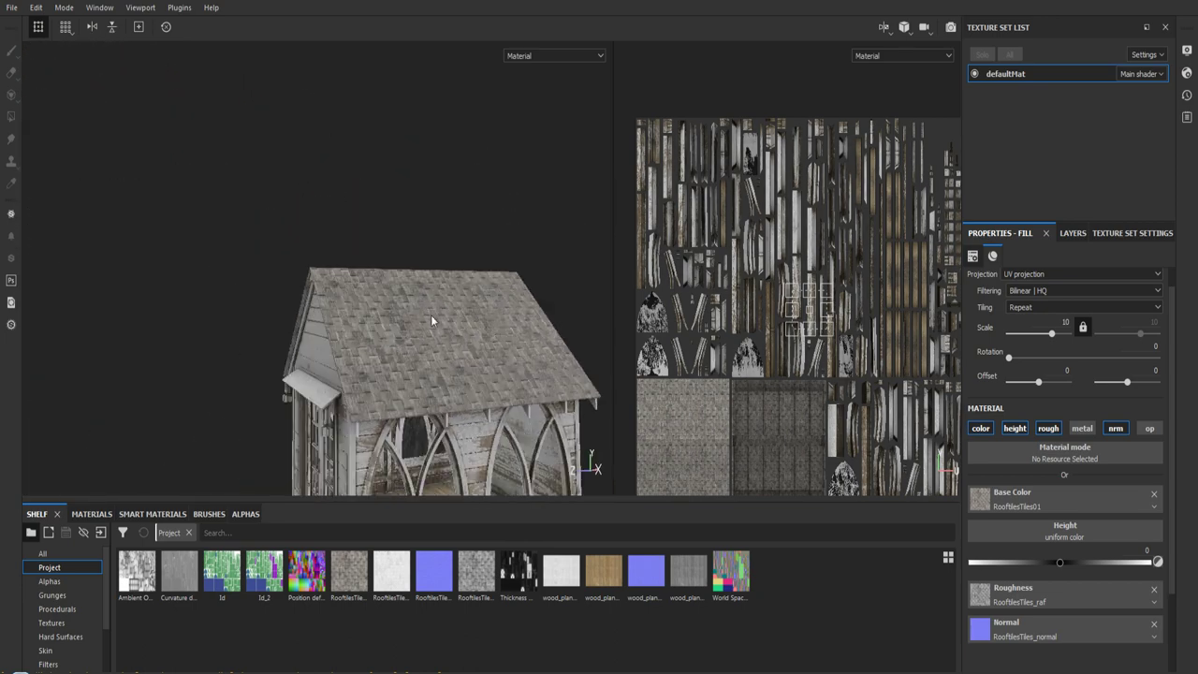
{"action": "mouse_move", "coordinate": [433, 321]}
{"action": "middle_mouse_down", "text": "alt"}
{"action": "mouse_move", "coordinate": [475, 265]}
{"action": "mouse_move", "coordinate": [471, 287]}
{"action": "middle_mouse_up", "text": "alt"}
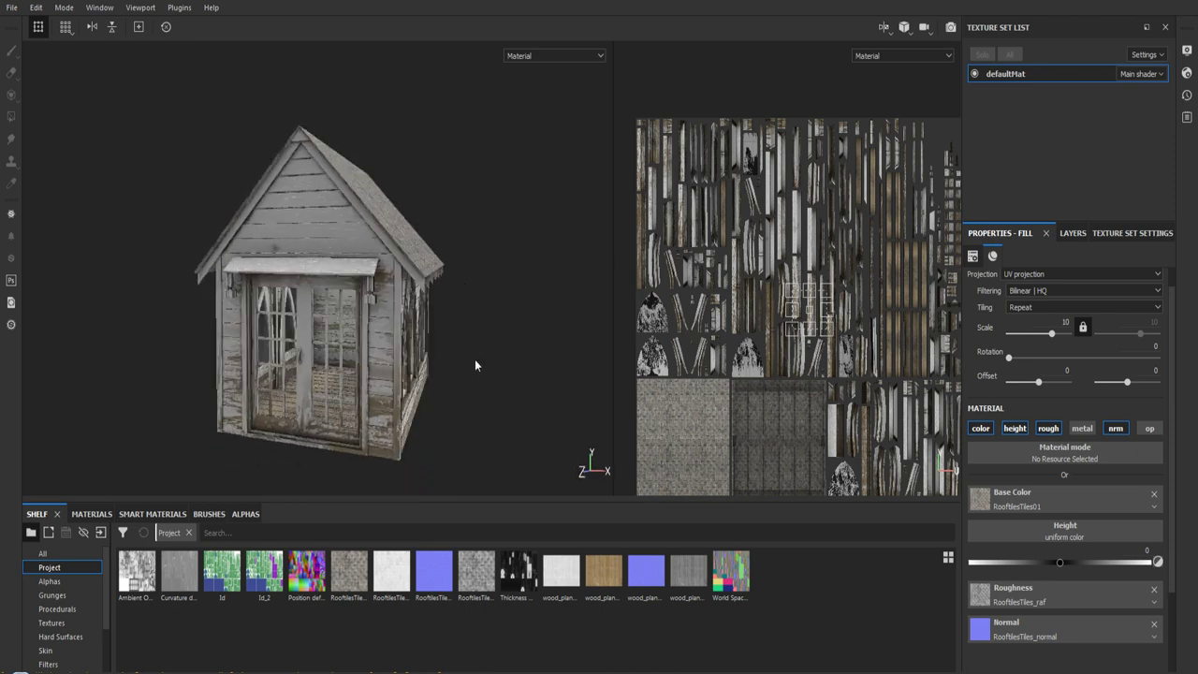
{"action": "mouse_move", "coordinate": [475, 359]}
{"action": "left_mouse_down", "text": "alt"}
{"action": "mouse_move", "coordinate": [468, 347]}
{"action": "mouse_move", "coordinate": [513, 340]}
{"action": "mouse_move", "coordinate": [481, 379]}
{"action": "mouse_move", "coordinate": [499, 335]}
{"action": "left_mouse_up", "text": "alt"}
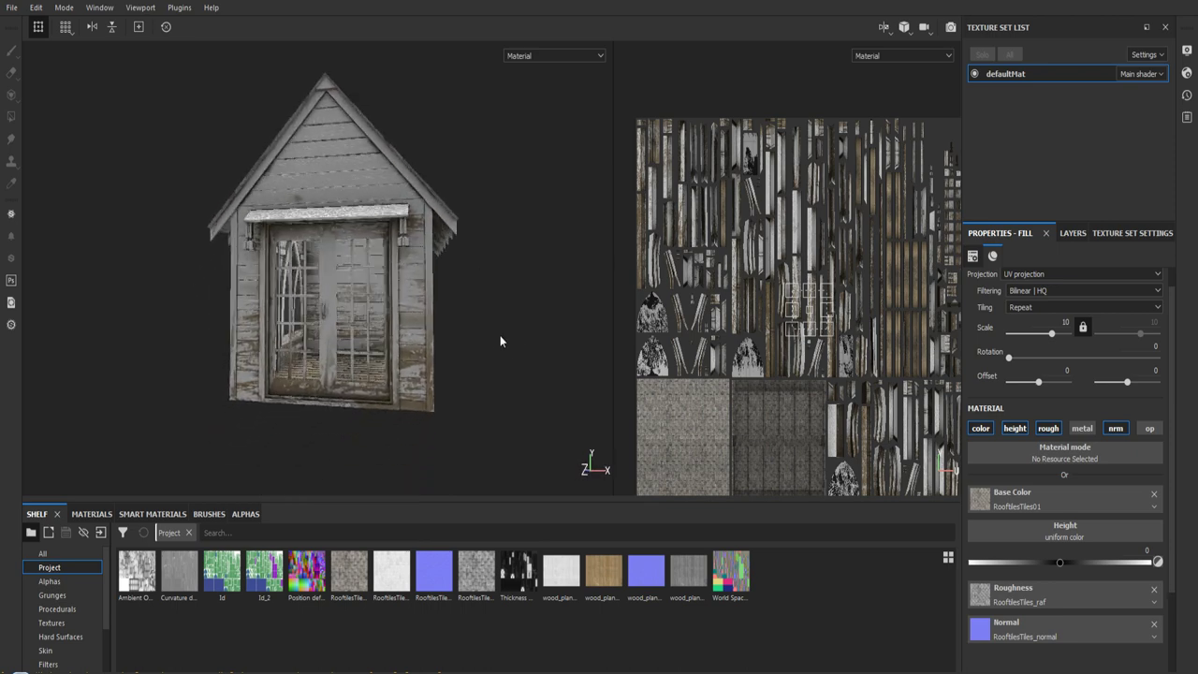
- Delete Fill layer 1, add a new fill layer above roof, then undo to restore Fill layer 1
{"action": "left_click", "coordinate": [1063, 234]}
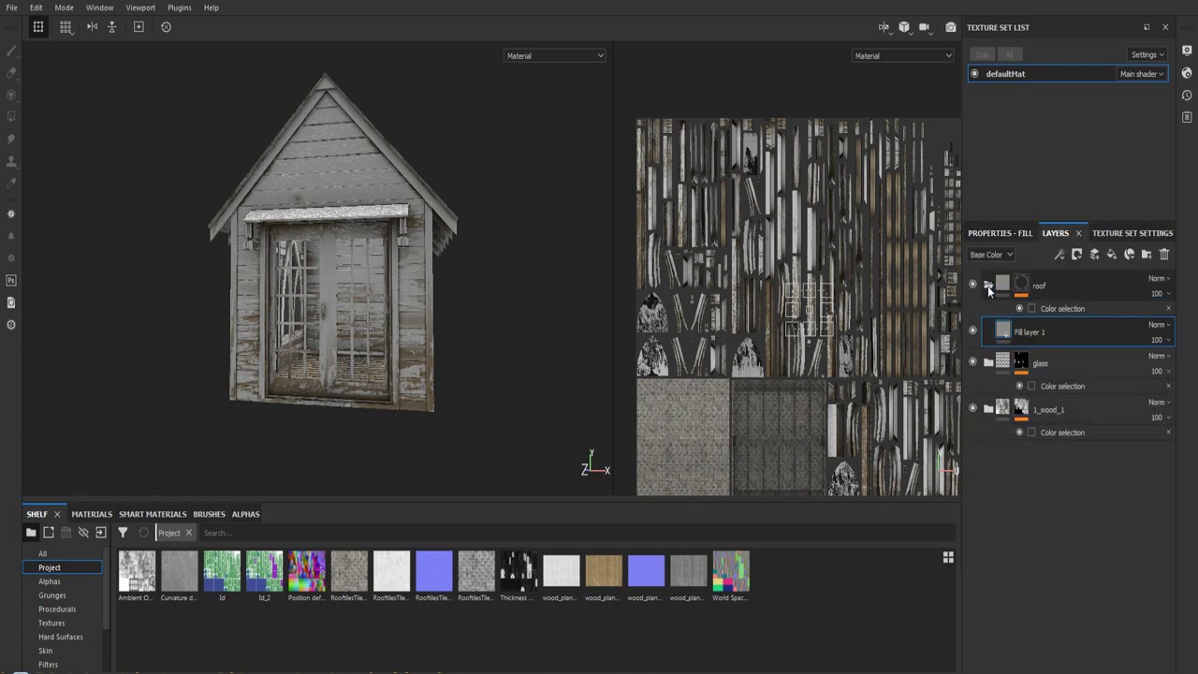
{"action": "key", "text": "Delete"}
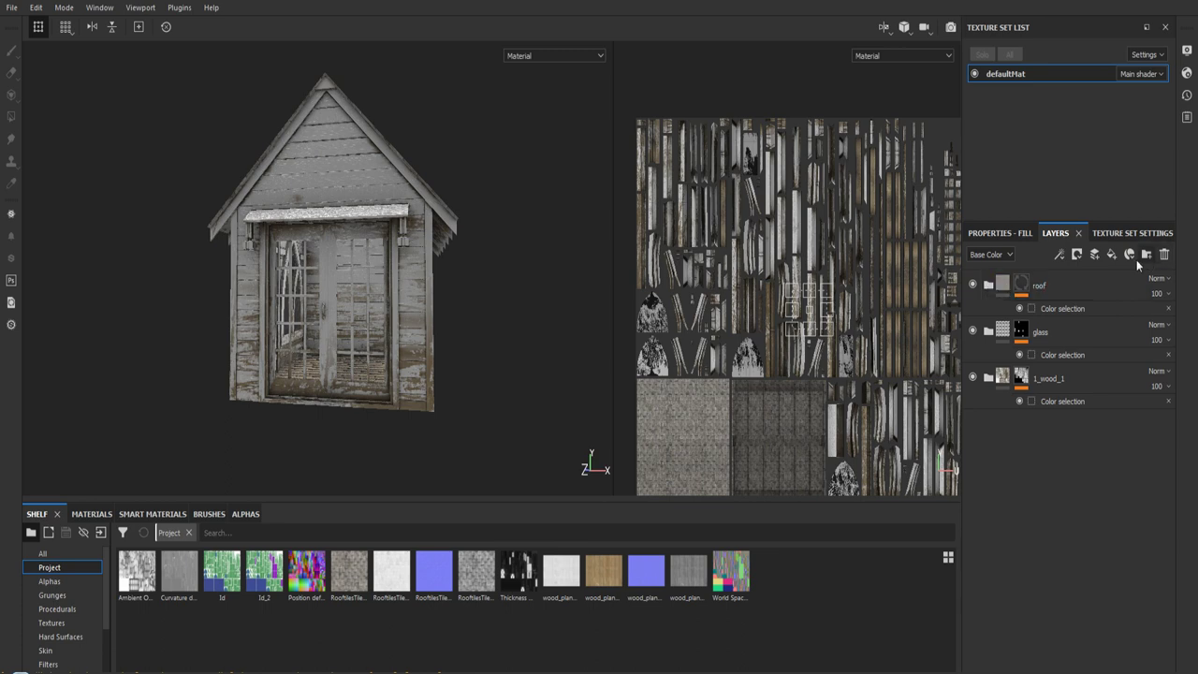
{"action": "left_click", "coordinate": [1093, 285]}
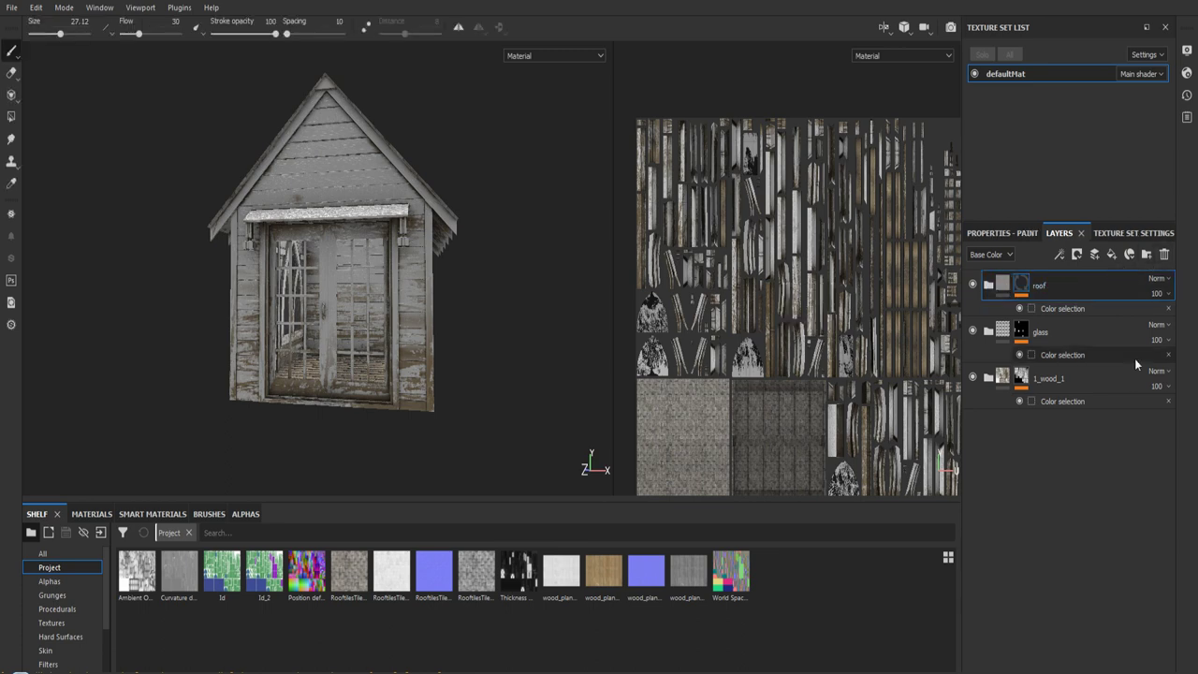
{"action": "left_click", "coordinate": [1110, 254]}
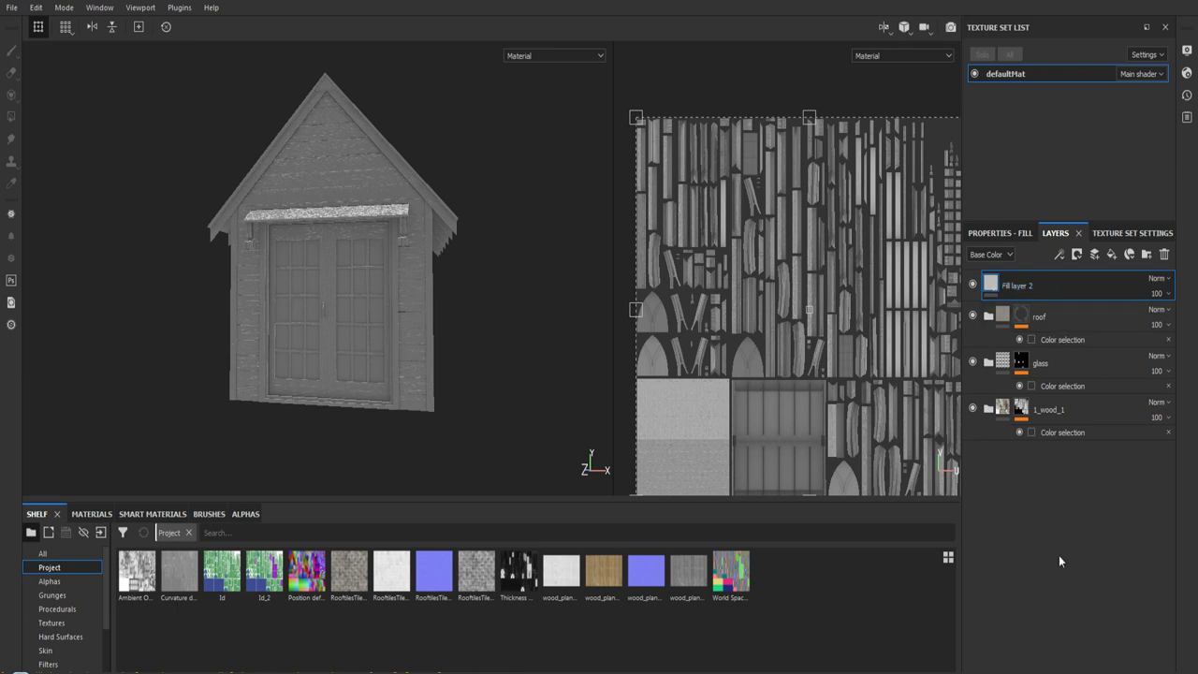
{"action": "key", "text": "ctrl+z"}
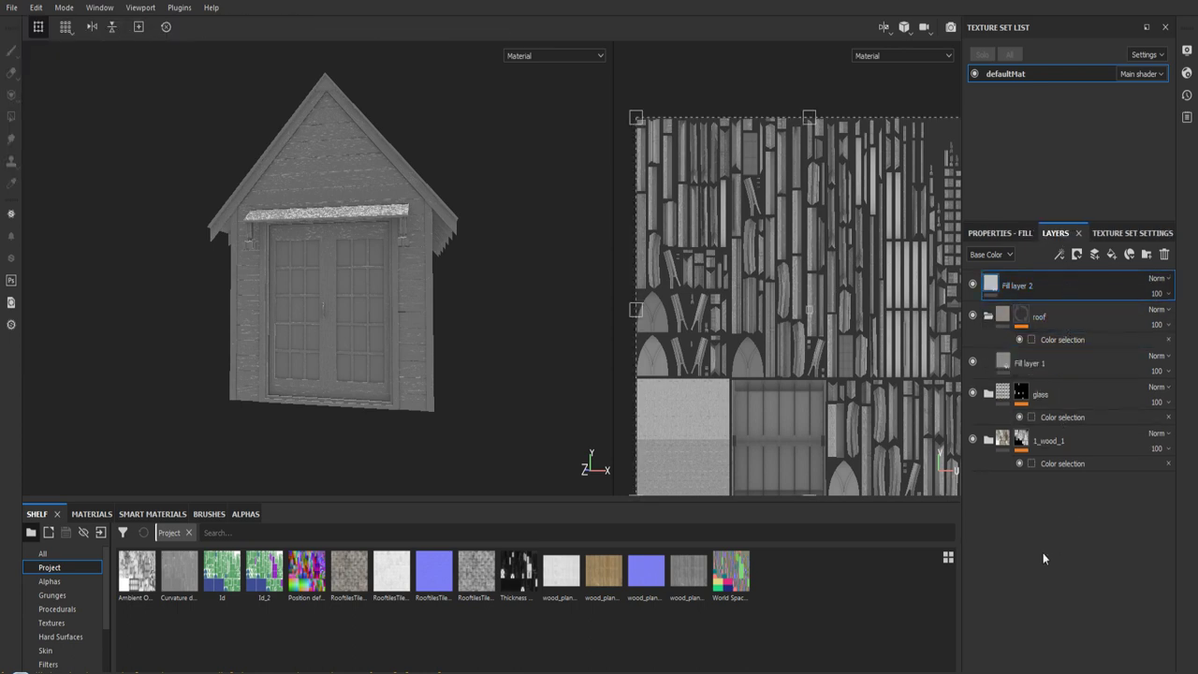
- Group the new fill layer into Folder 1, toggle it open and closed, then delete the folder
{"action": "key", "text": "ctrl+g"}
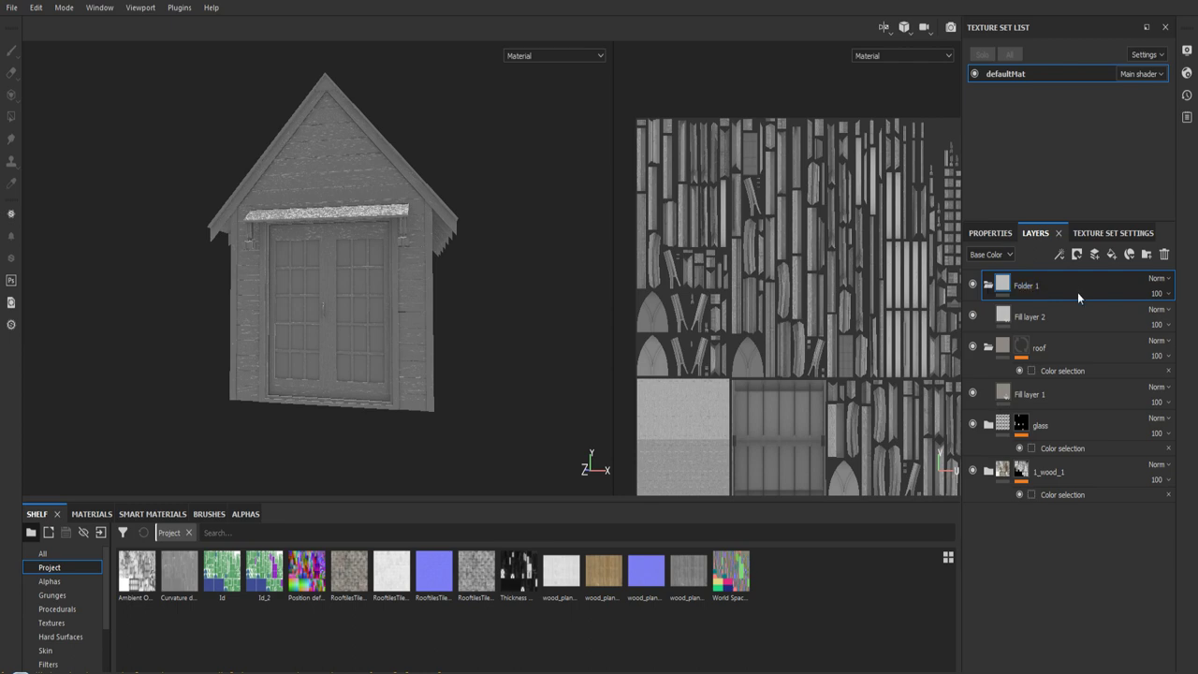
{"action": "left_click", "coordinate": [989, 285]}
{"action": "left_click", "coordinate": [989, 286]}
{"action": "left_click", "coordinate": [989, 285]}
{"action": "left_click", "coordinate": [989, 285]}
{"action": "left_click", "coordinate": [990, 286]}
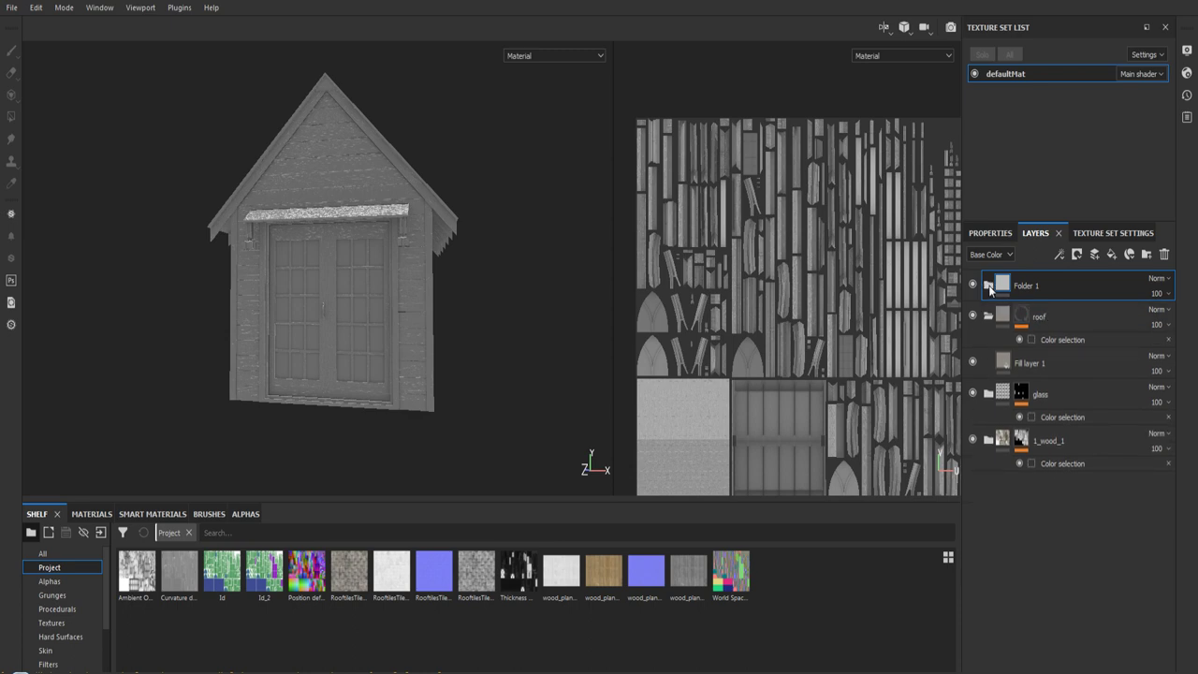
{"action": "left_click", "coordinate": [989, 285]}
{"action": "left_click", "coordinate": [989, 285]}
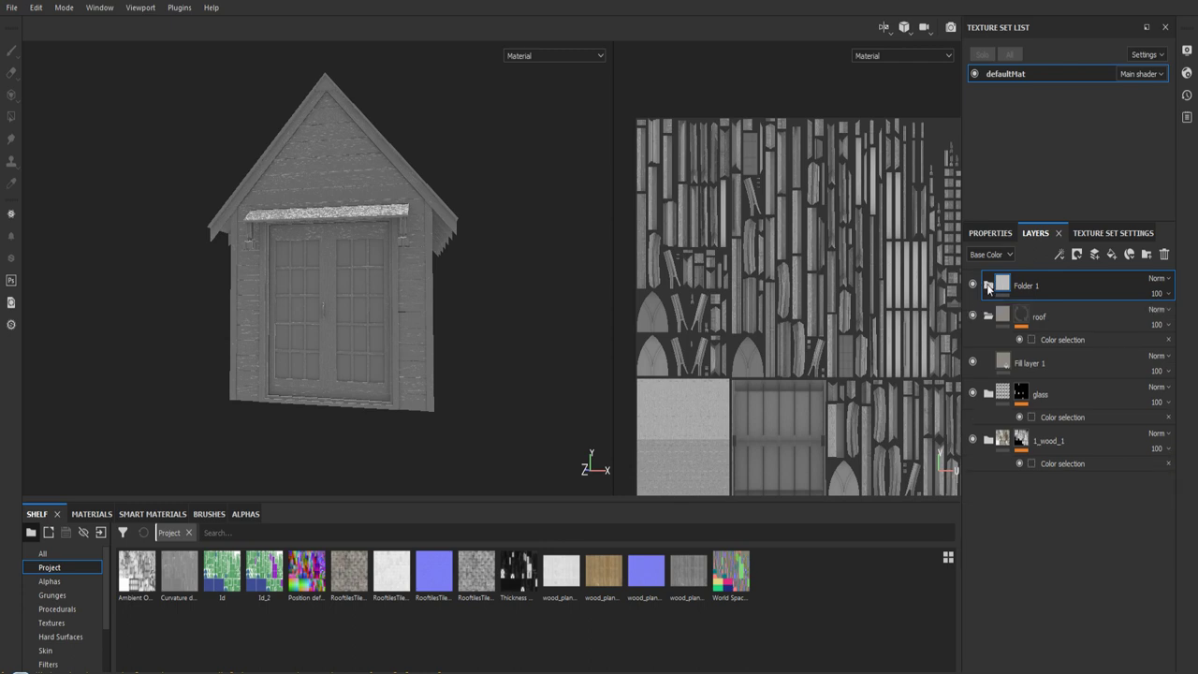
{"action": "left_click", "coordinate": [1164, 254]}
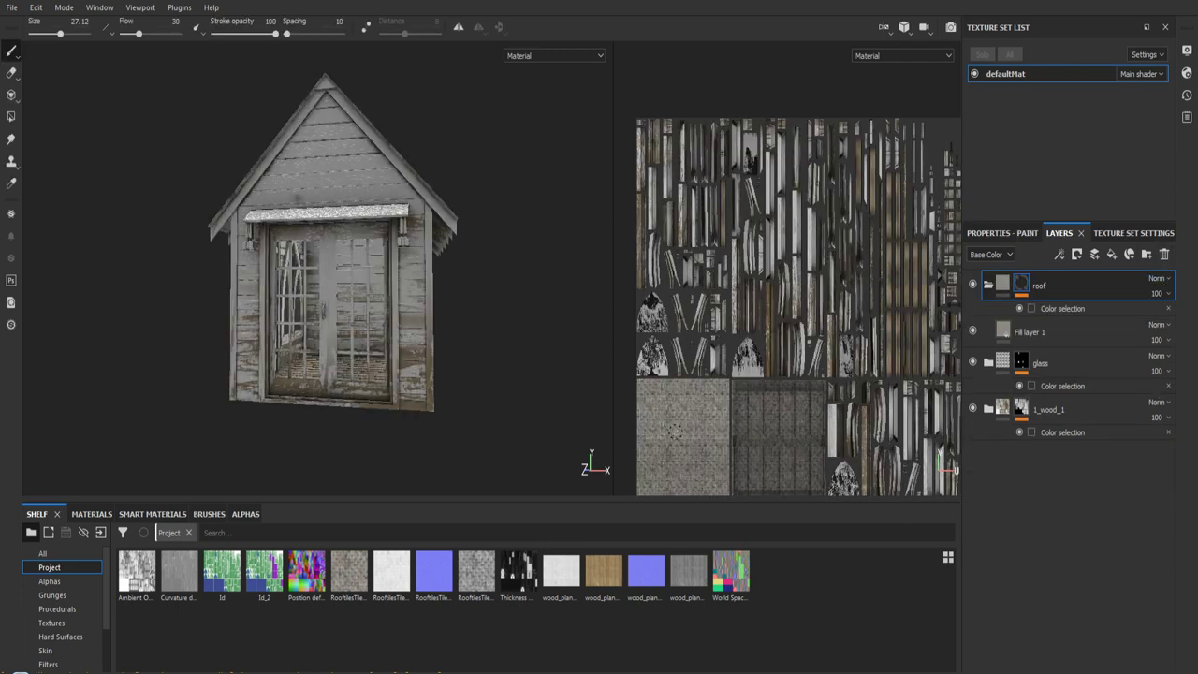
- Orbit the shed to a straight front view and set the viewport layout to 3D only
{"action": "mouse_move", "coordinate": [516, 352]}
{"action": "left_mouse_down", "text": "alt"}
{"action": "mouse_move", "coordinate": [416, 374]}
{"action": "mouse_move", "coordinate": [514, 364]}
{"action": "mouse_move", "coordinate": [484, 286]}
{"action": "mouse_move", "coordinate": [489, 372]}
{"action": "mouse_move", "coordinate": [527, 358]}
{"action": "mouse_move", "coordinate": [495, 374]}
{"action": "mouse_move", "coordinate": [481, 334]}
{"action": "mouse_move", "coordinate": [476, 378]}
{"action": "left_mouse_up", "text": "alt"}
{"action": "middle_click_drag", "start_coordinate": [476, 377], "coordinate": [474, 318], "text": "alt"}
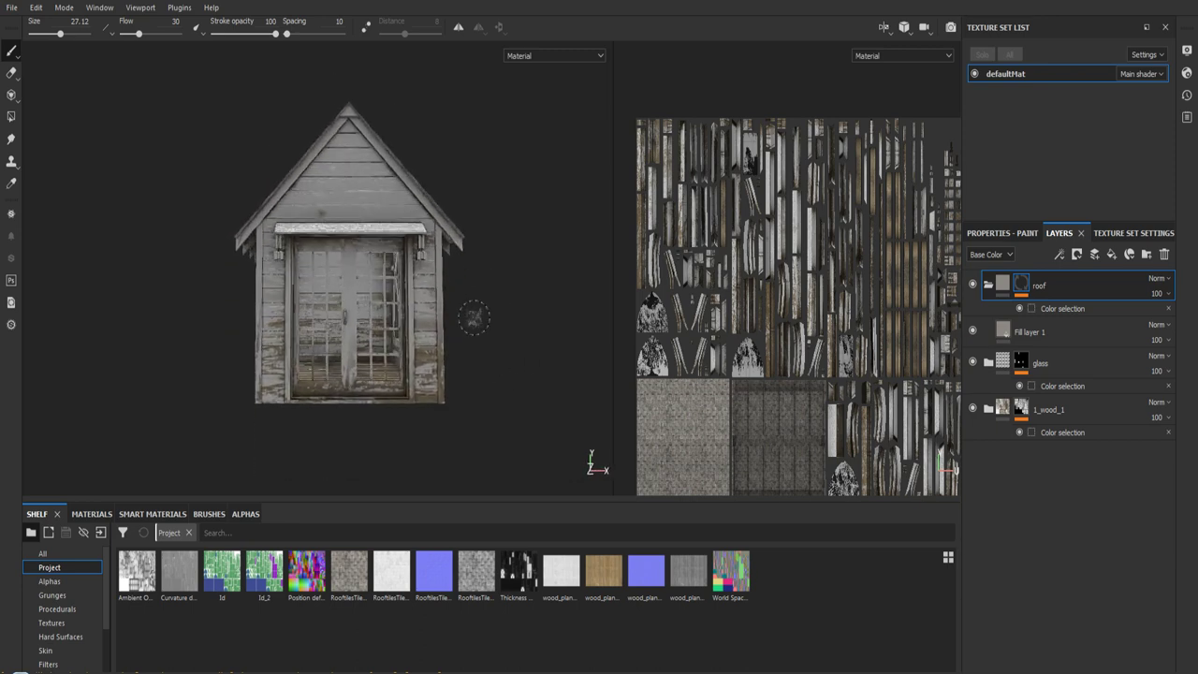
{"action": "scroll", "coordinate": [473, 319], "scroll_direction": "up", "scroll_amount": 3}
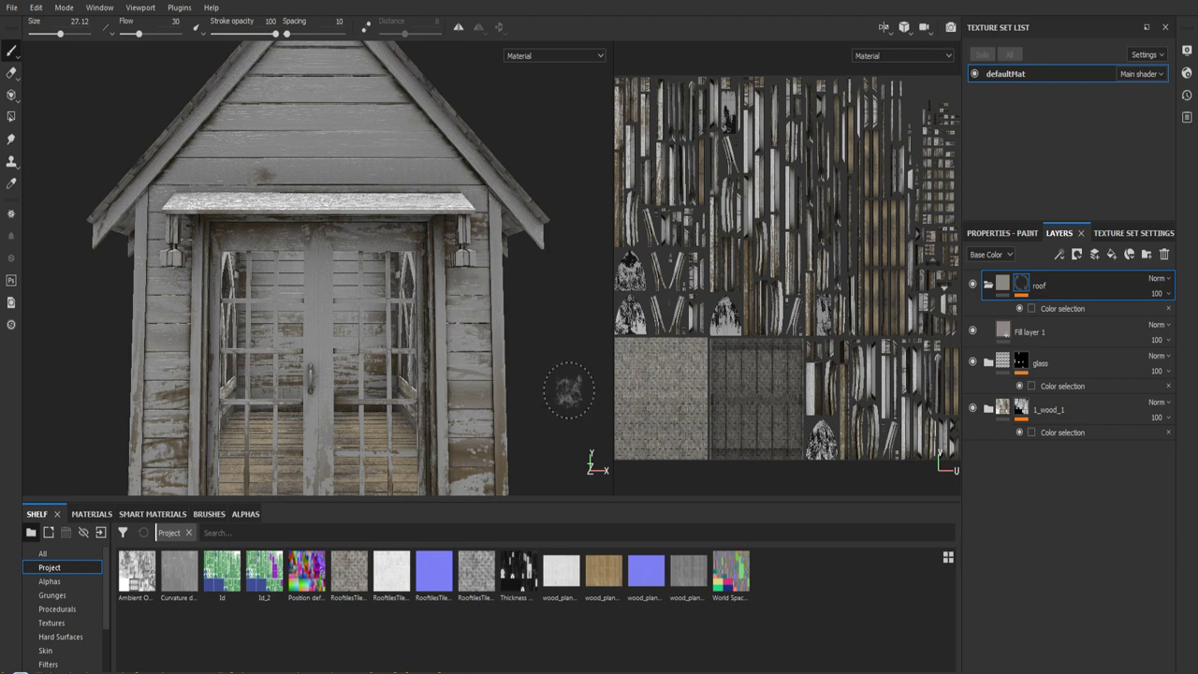
{"action": "scroll", "coordinate": [567, 379], "scroll_direction": "down", "scroll_amount": 3}
{"action": "left_click", "coordinate": [886, 31]}
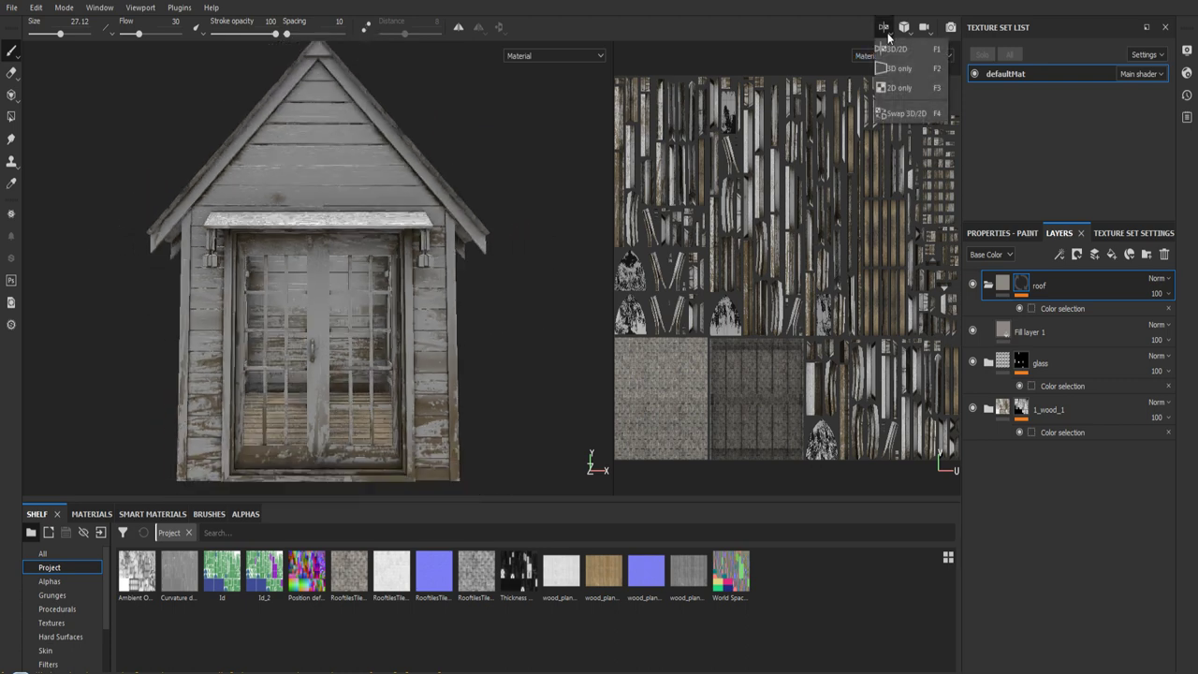
{"action": "left_click", "coordinate": [893, 70]}
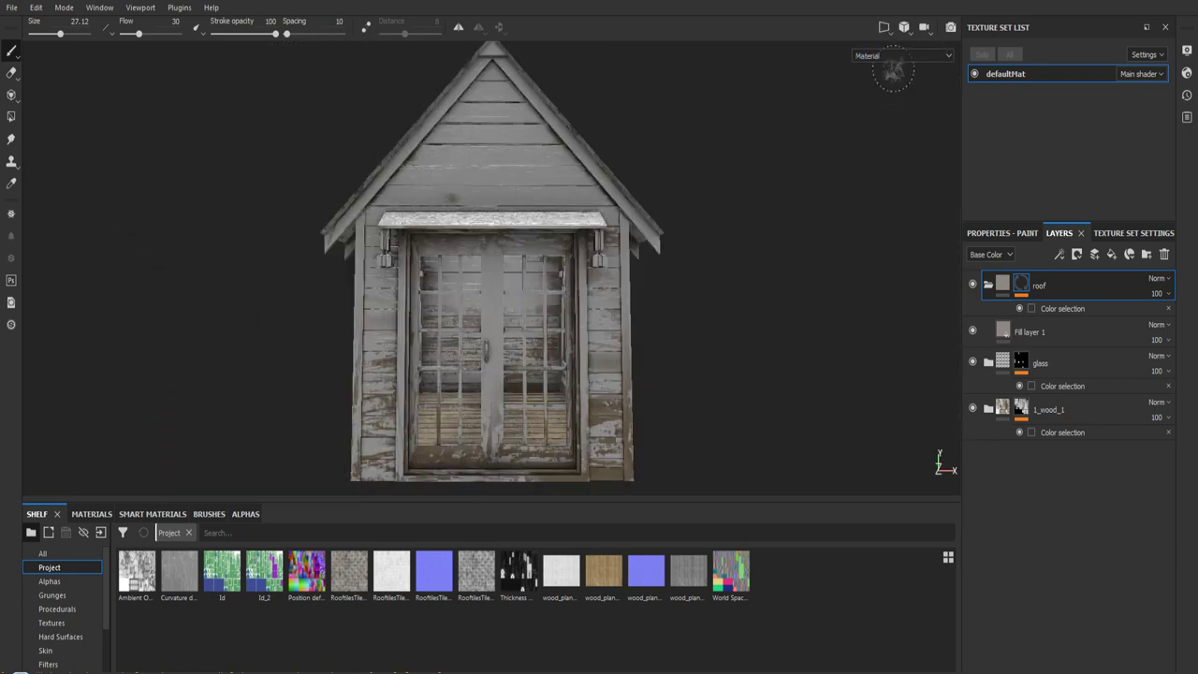